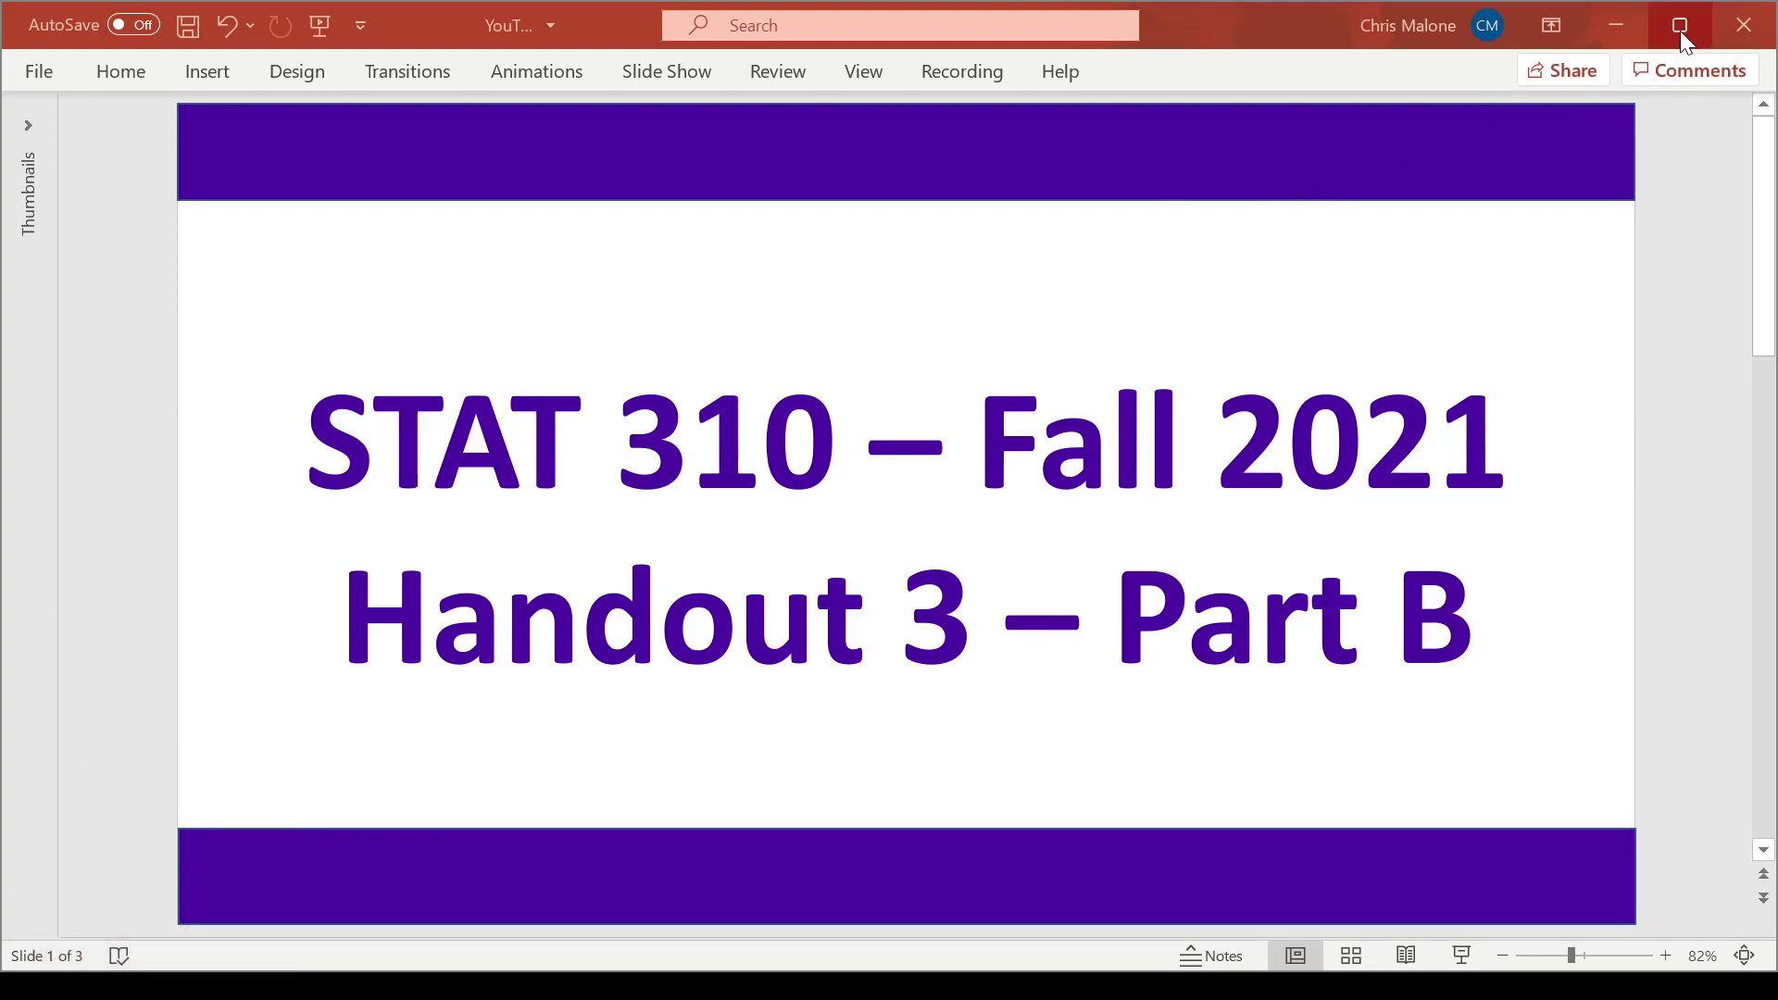
Switch to the Handout 3 document in Google Docs and highlight the Goal text about whether WSU students are taking in, on average, appropriate calories
click(1606, 26)
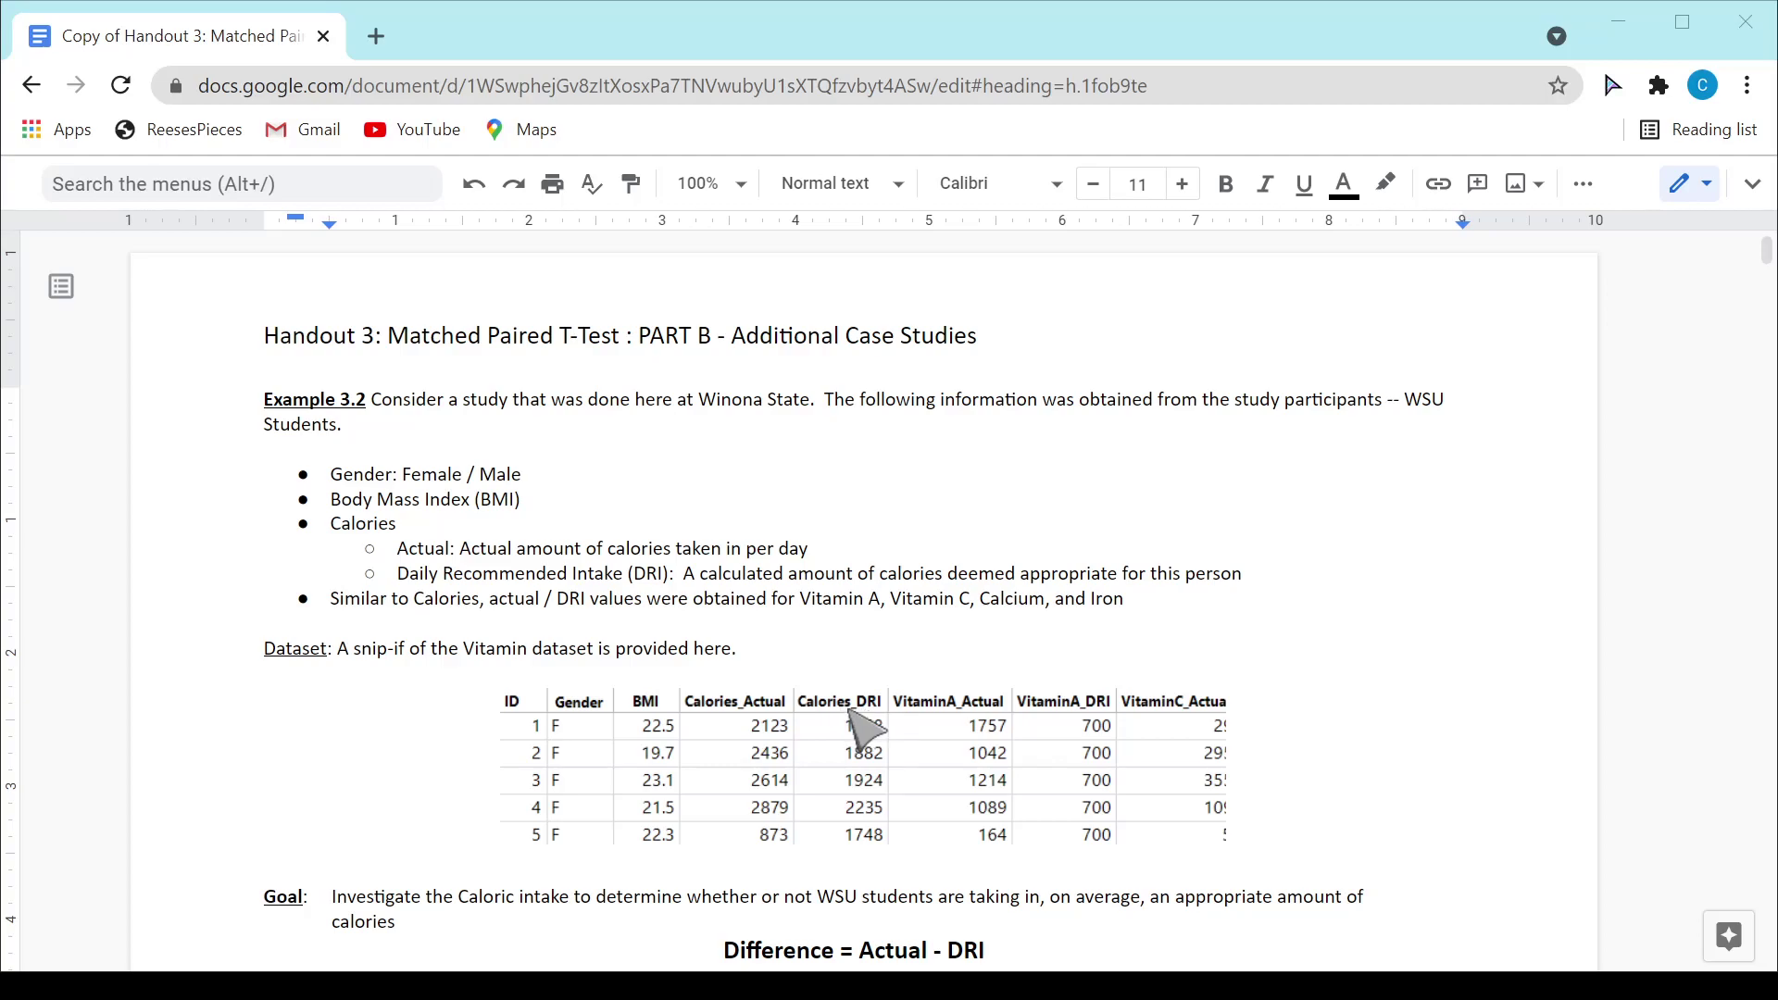
drag(617, 898, 1157, 909)
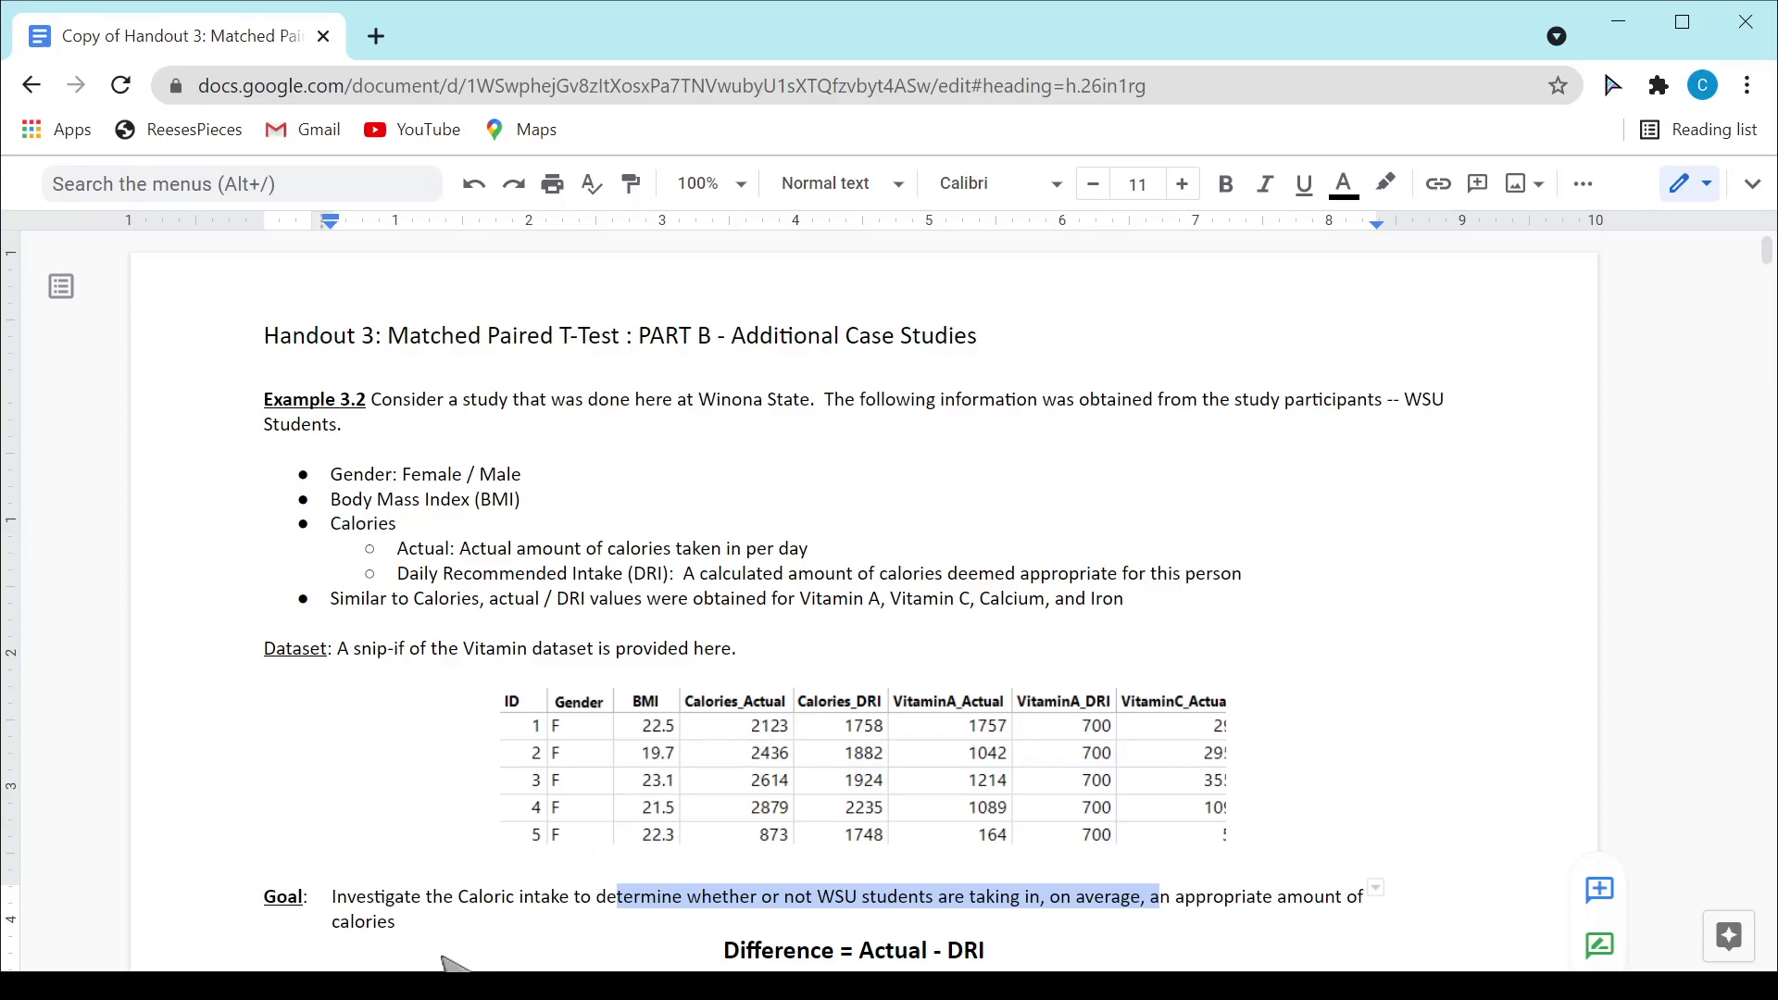
Switch to the Vitamin_Intake table in JMP Pro and insert a new column before VitaminA_Actual
key(alt+Tab)
drag(437, 595, 355, 179)
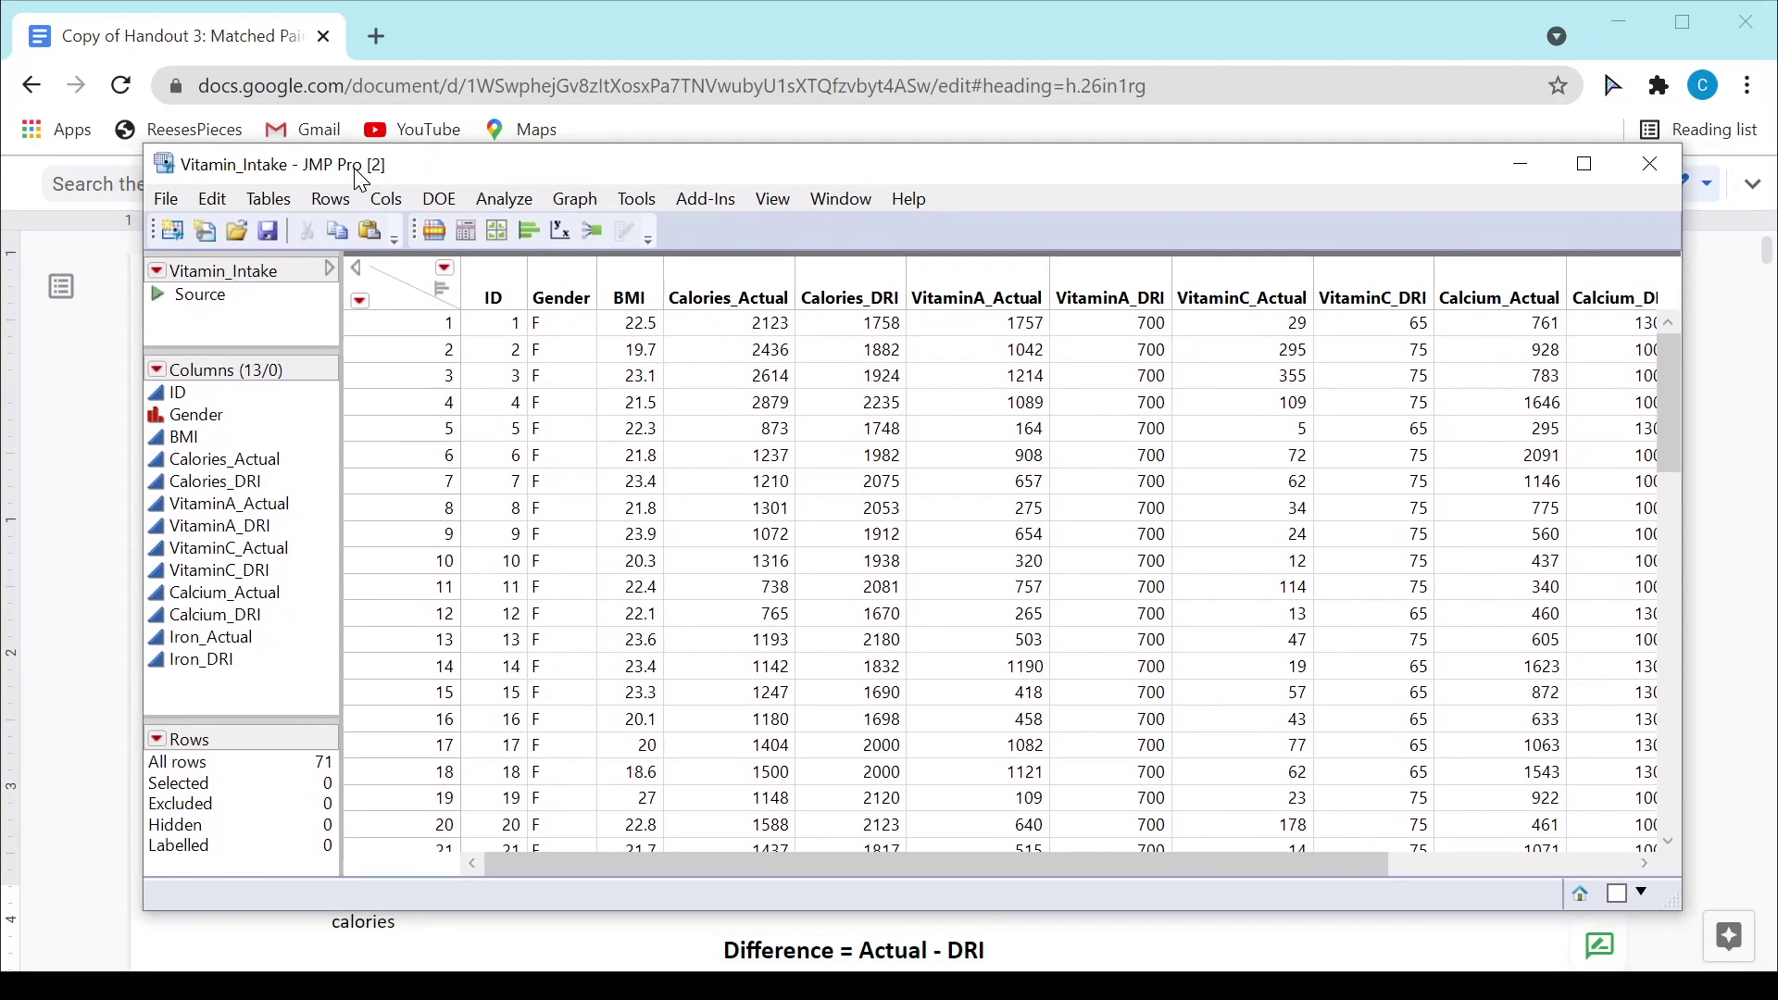
click(970, 277)
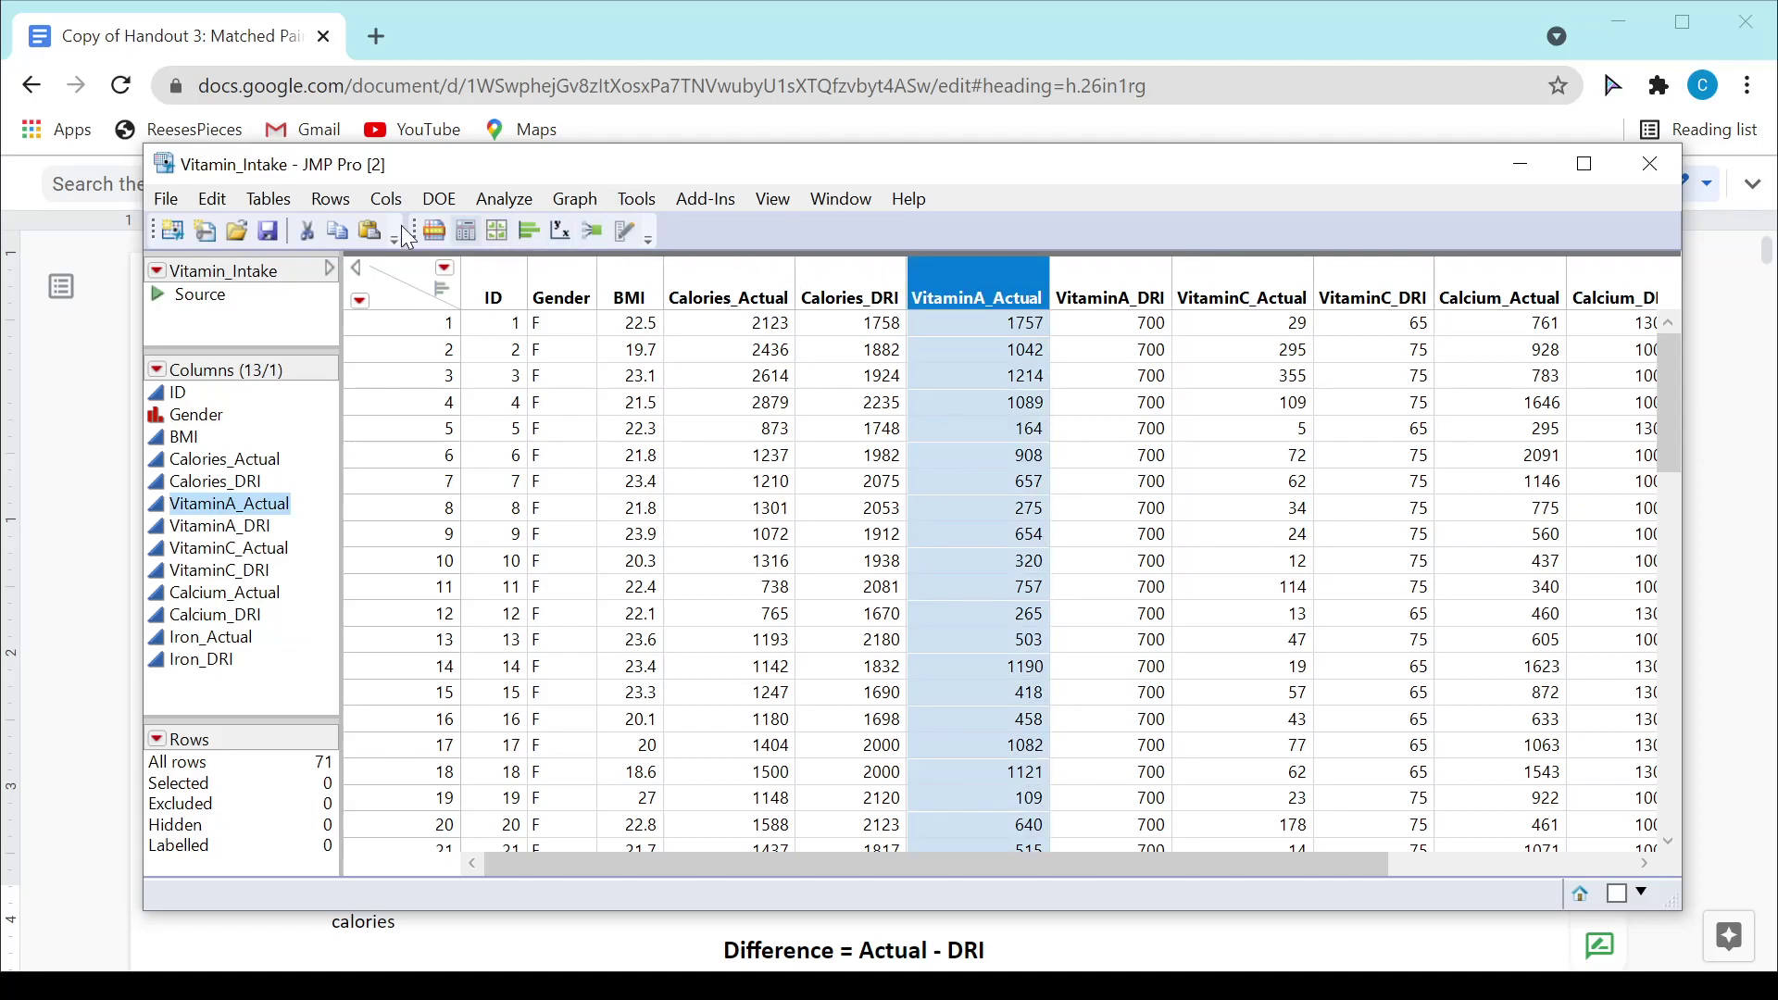
click(382, 198)
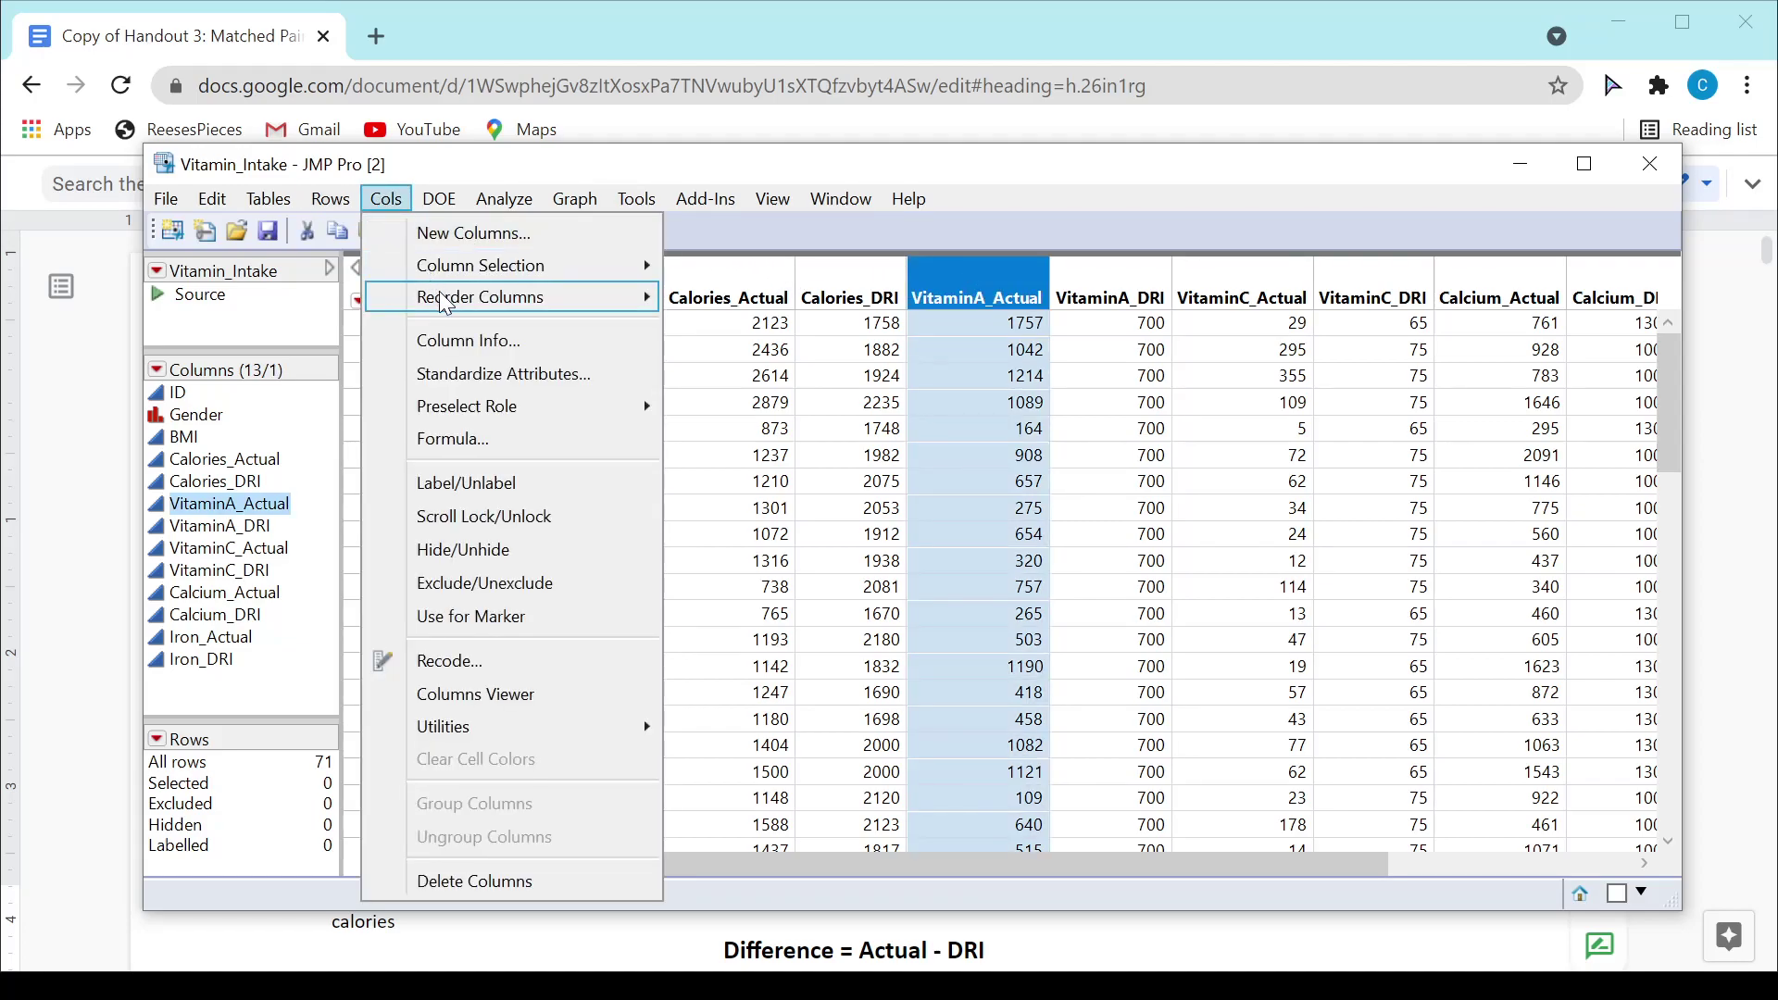
right_click(1012, 276)
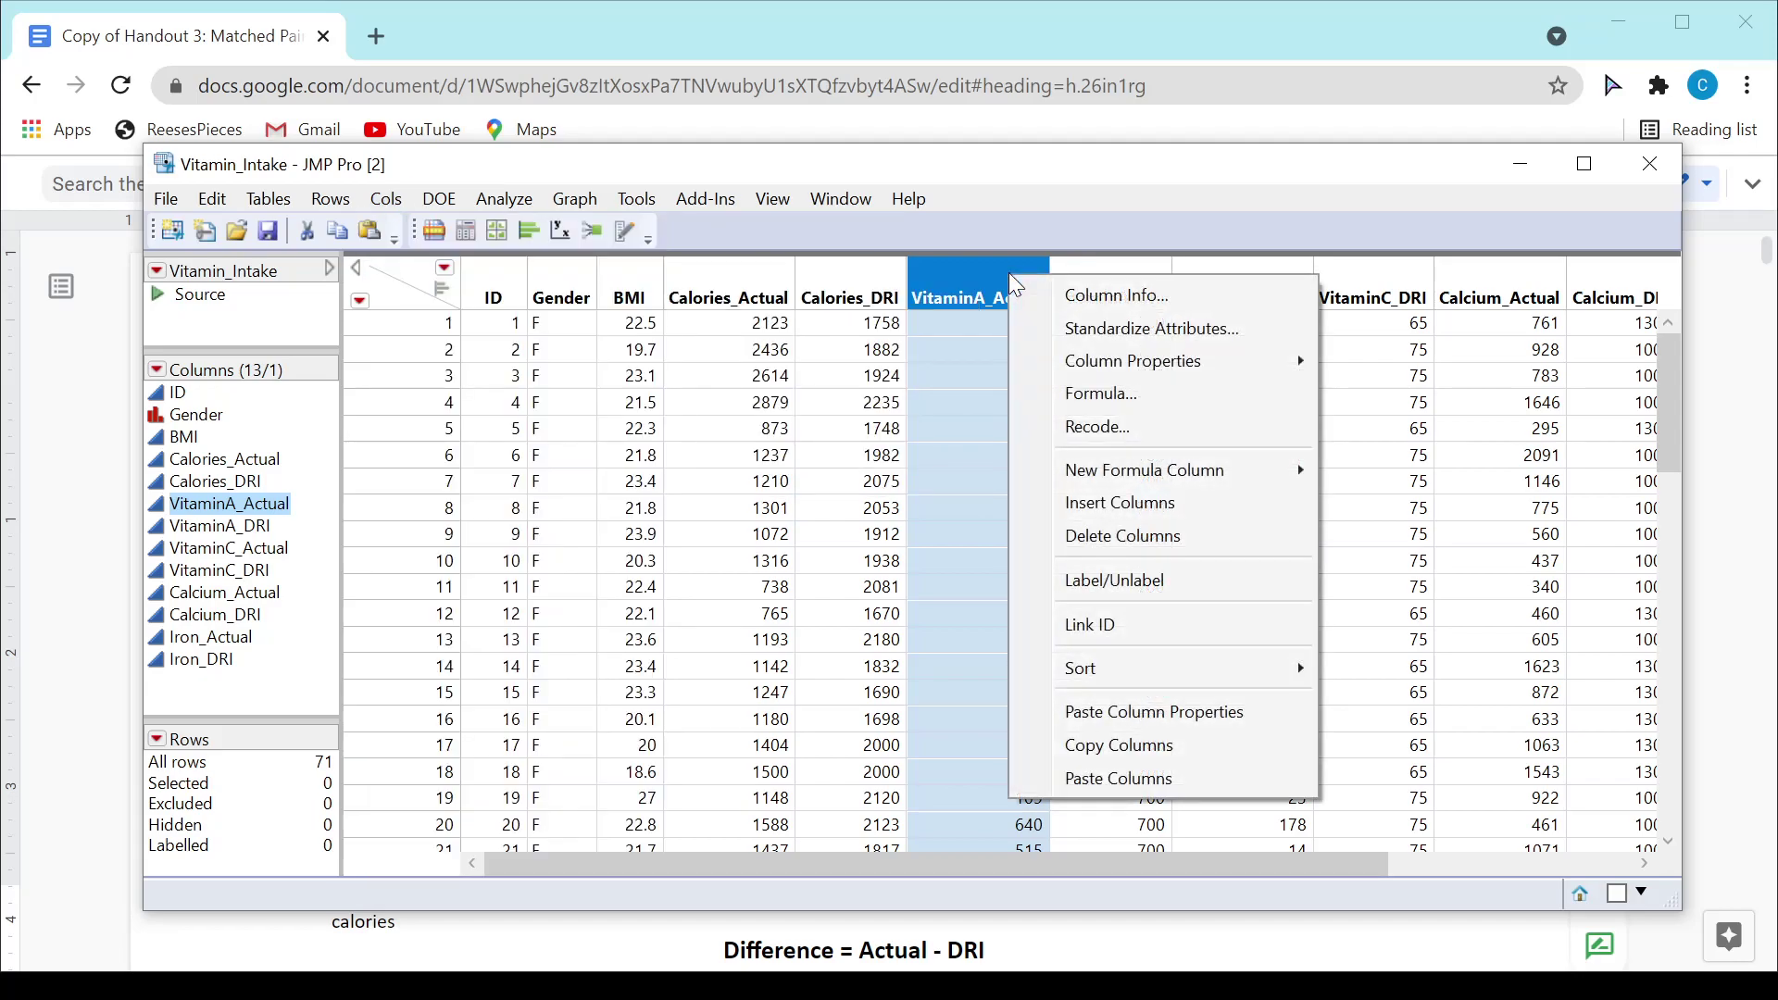
click(1124, 505)
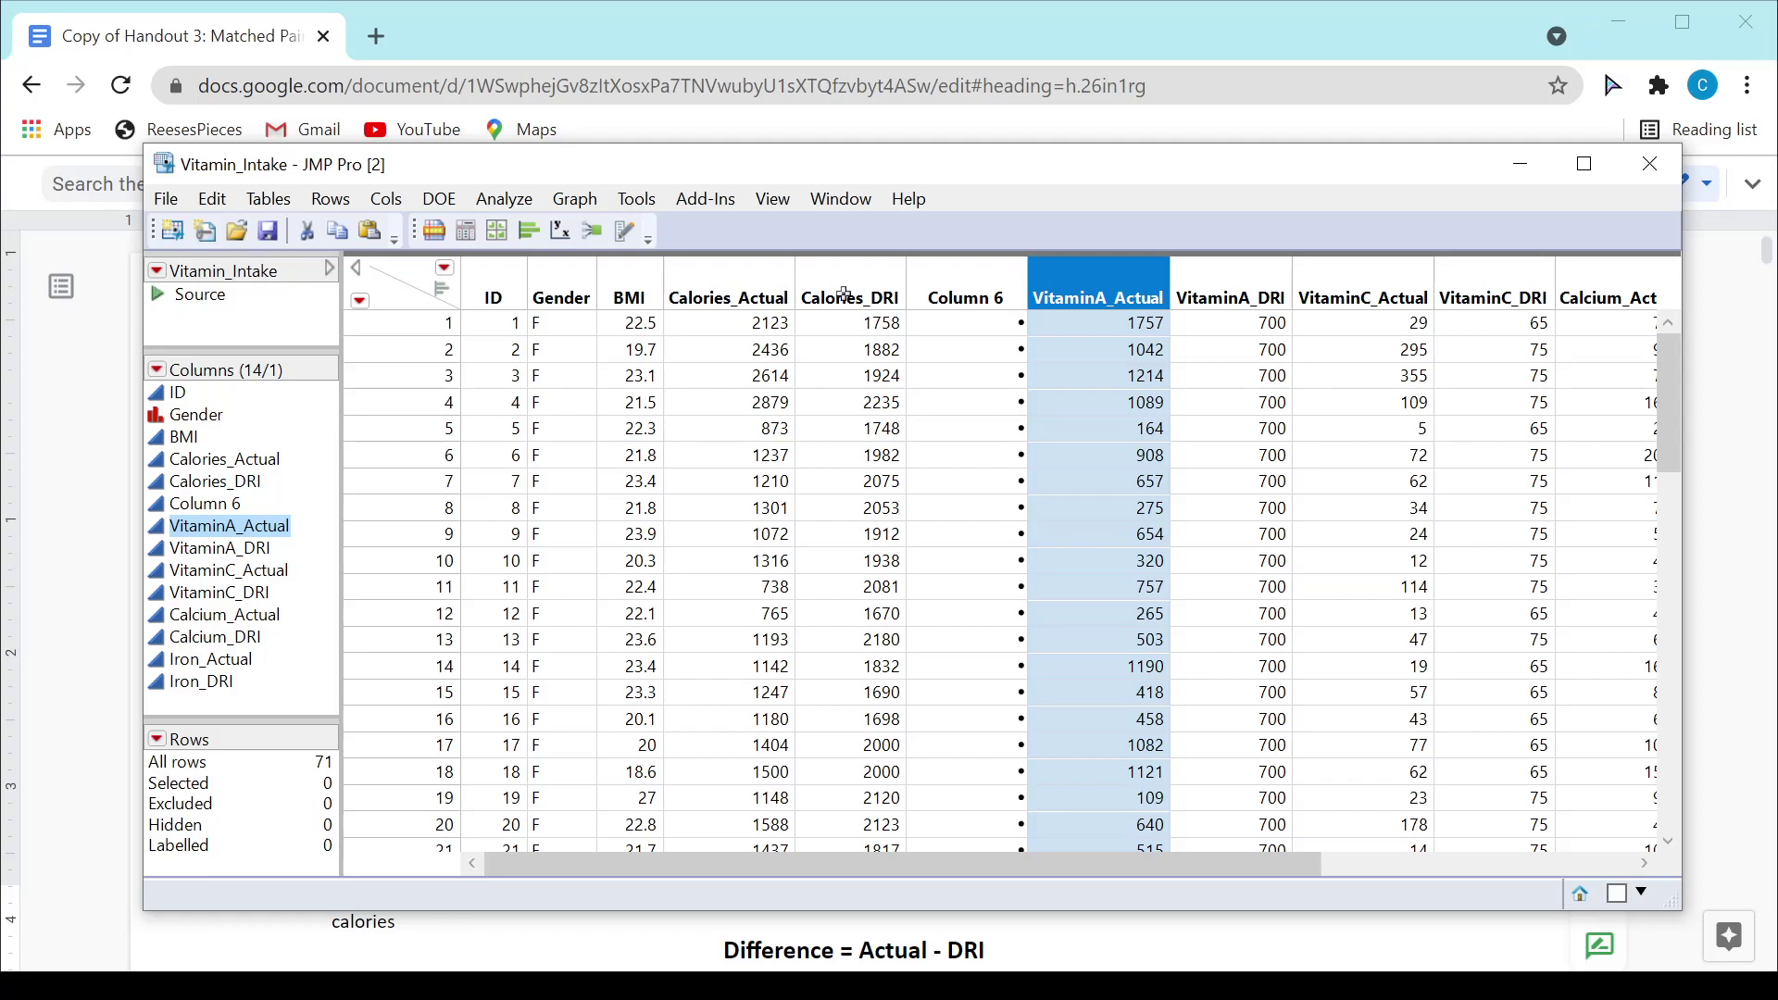
Rename the newly inserted column in front of VitaminA_Actual as Difference
double_click(963, 286)
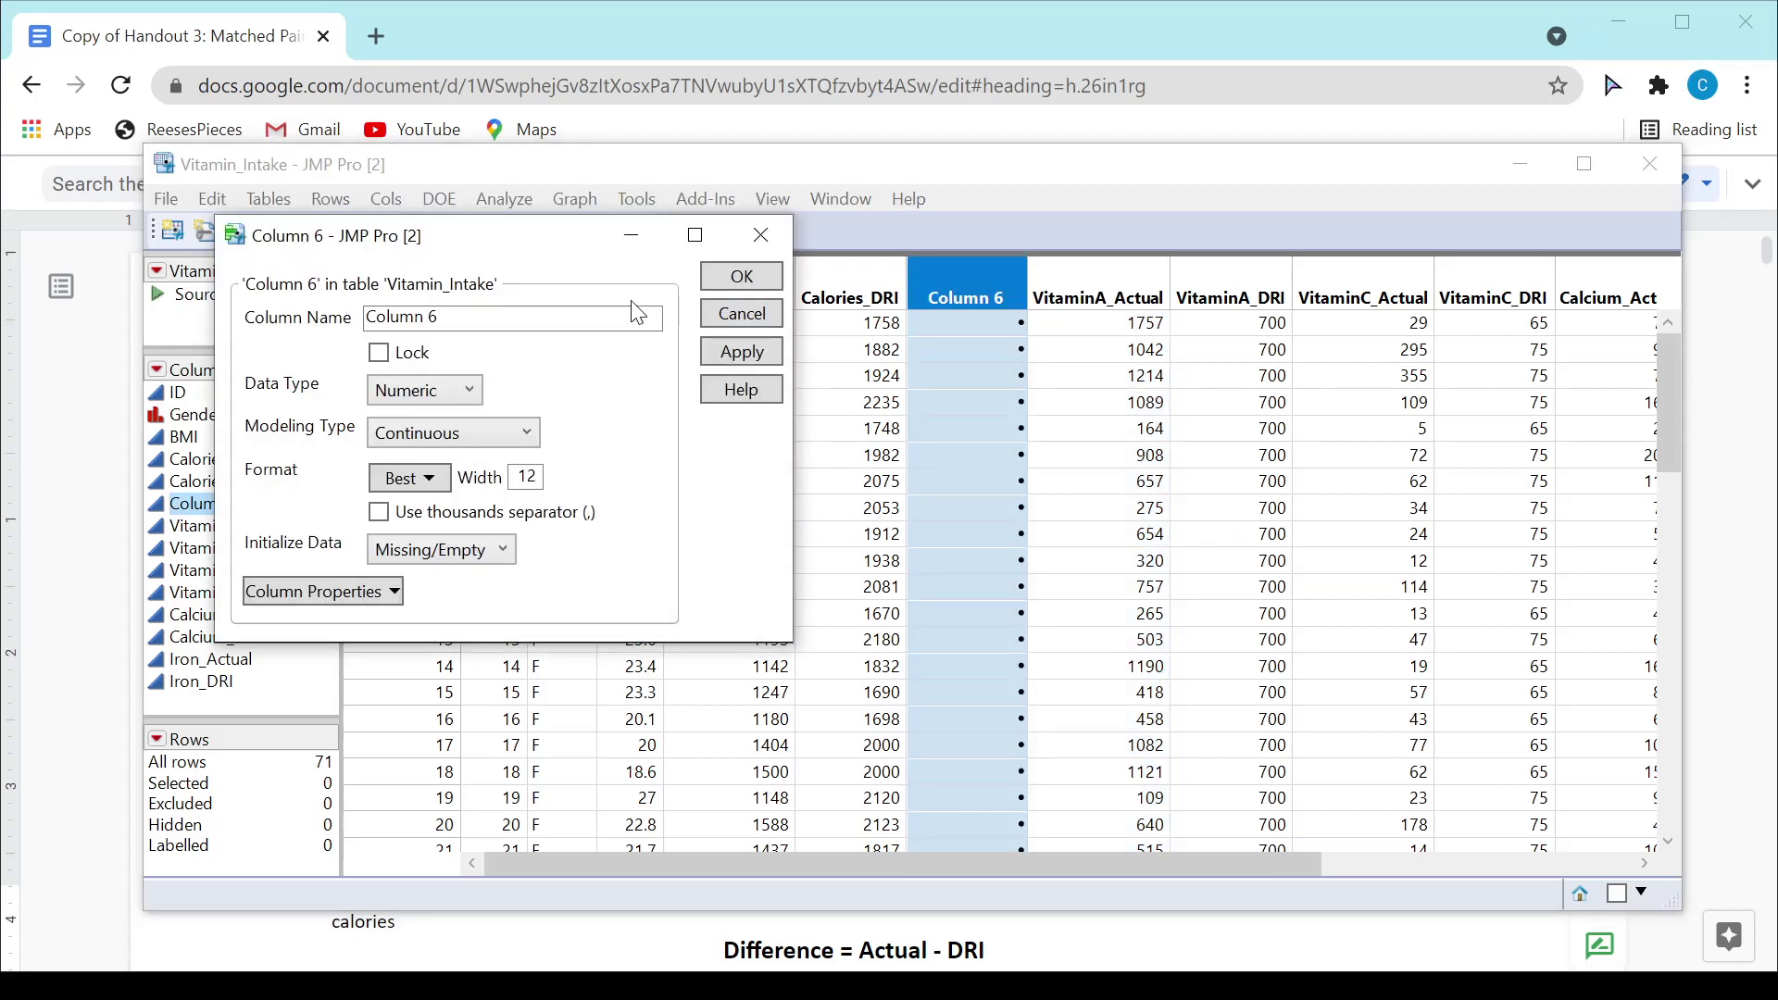
text(Differe3nce)
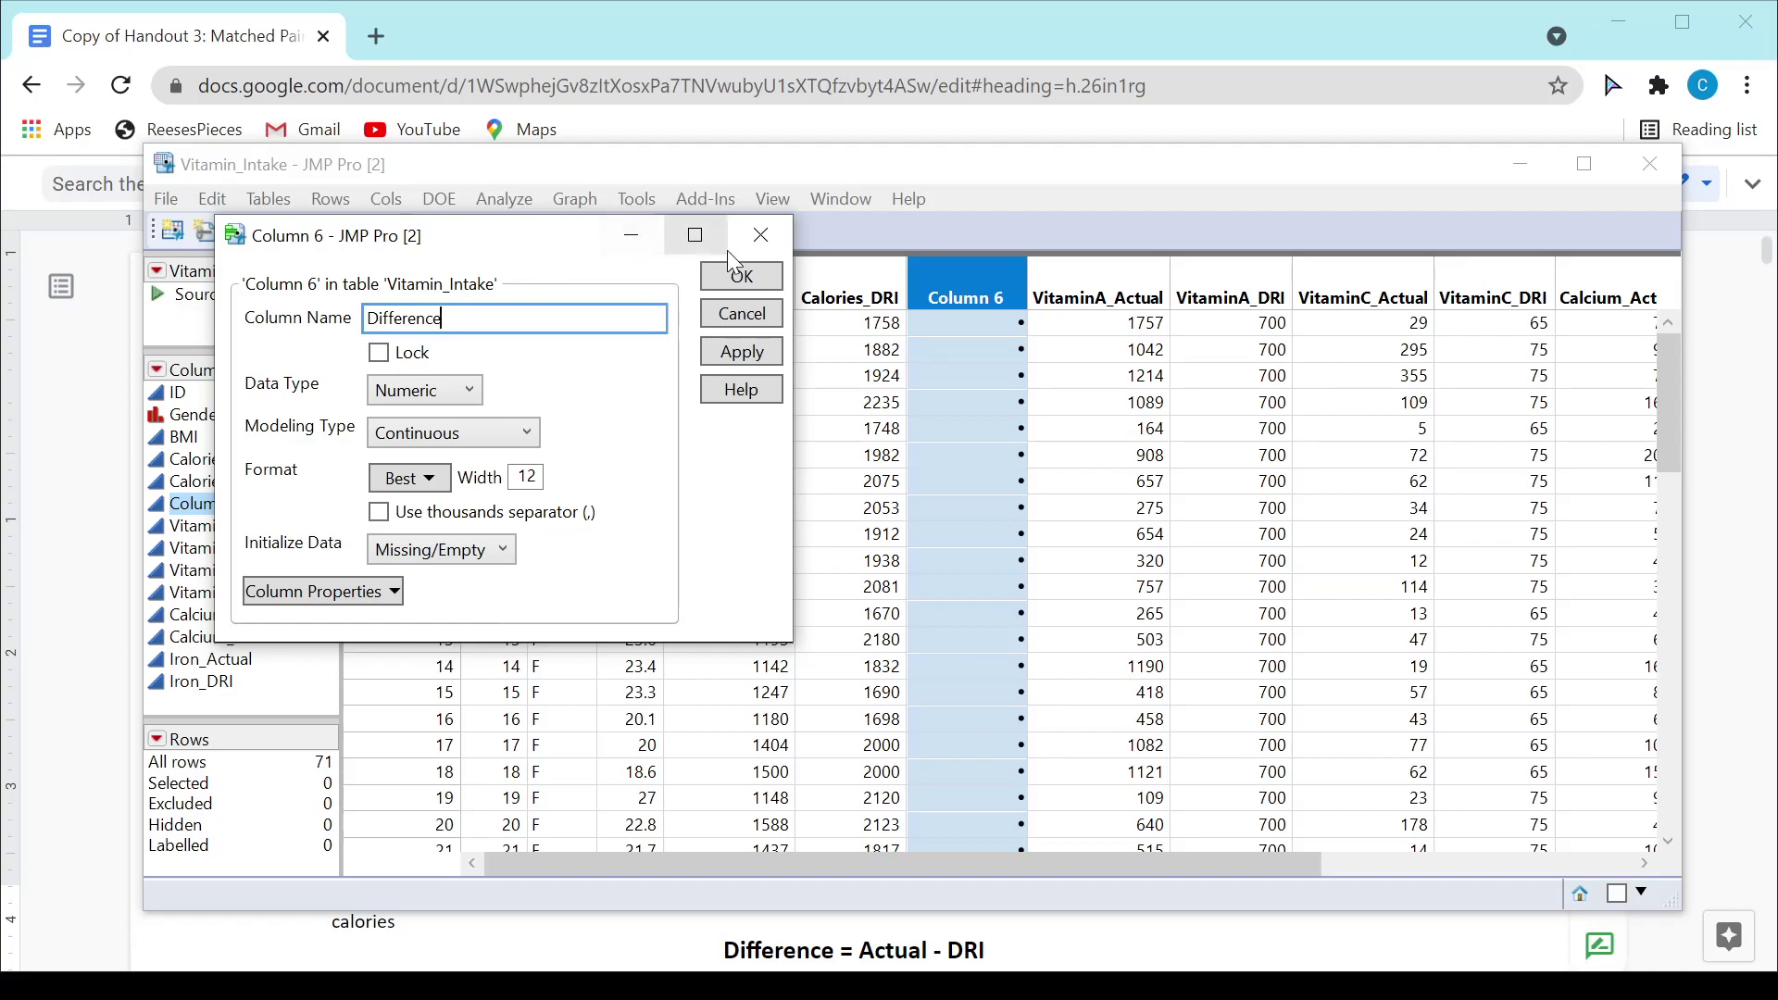
click(737, 281)
Give the Difference column the formula Calories_Actual - Calories_DRI
right_click(980, 282)
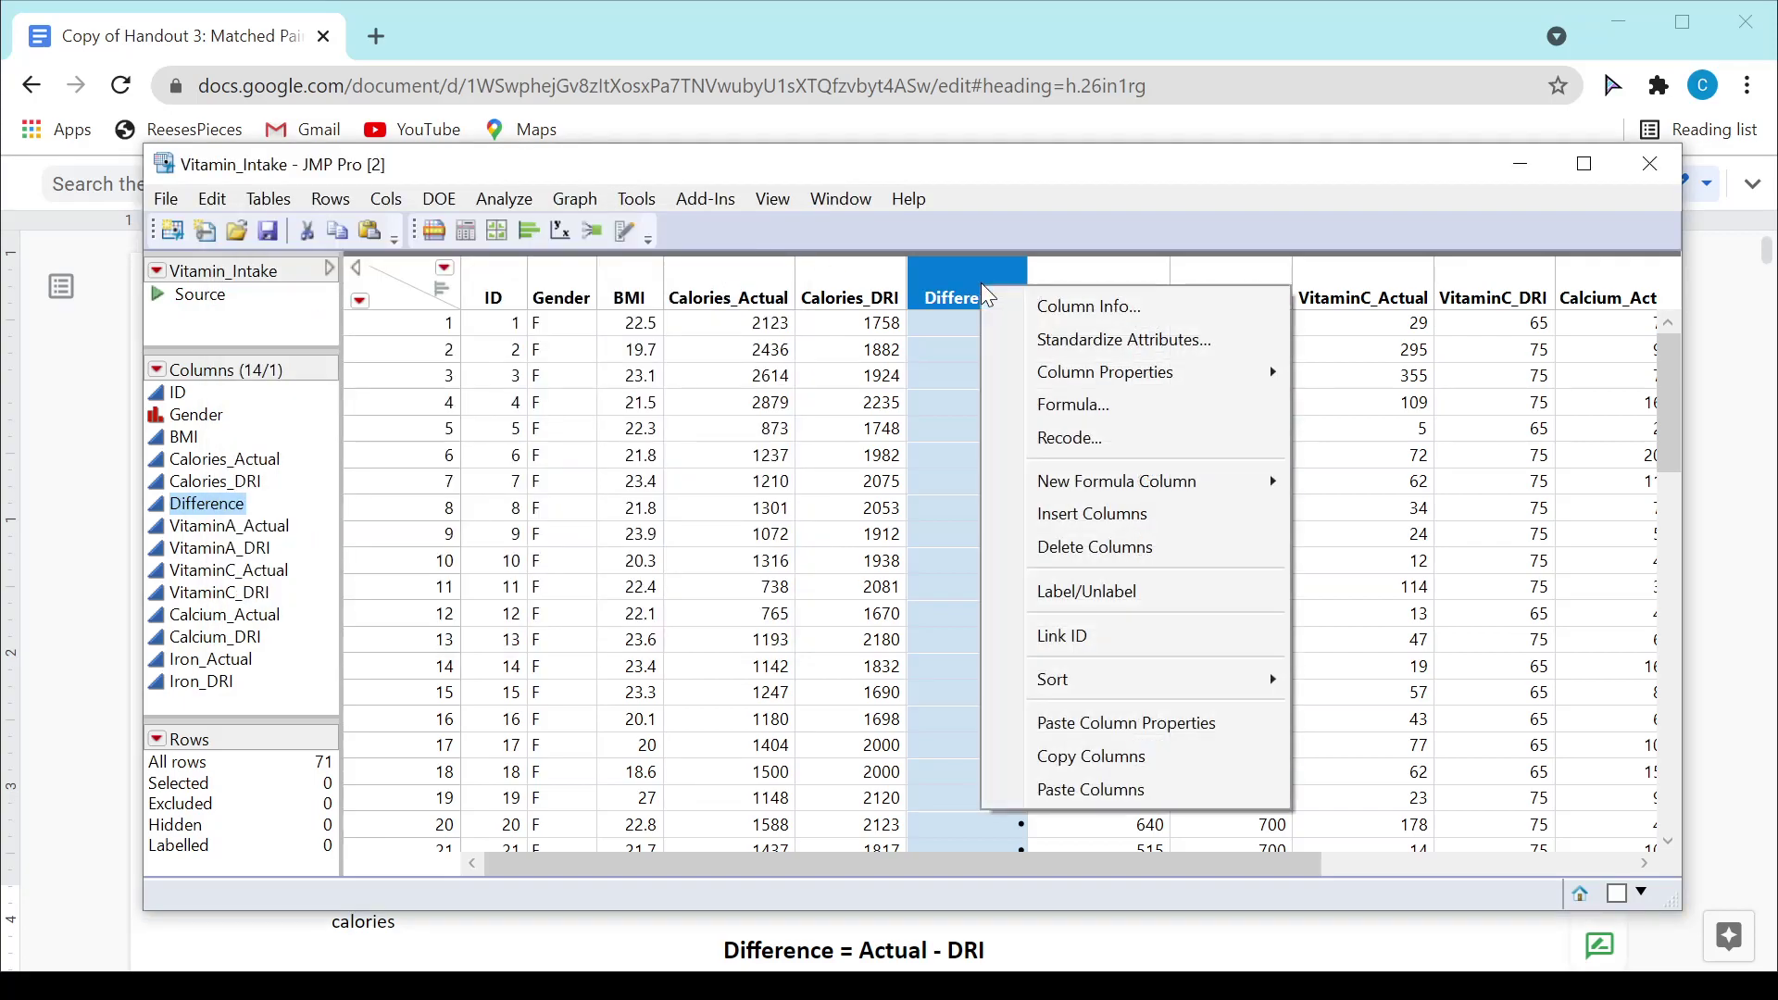
click(1037, 400)
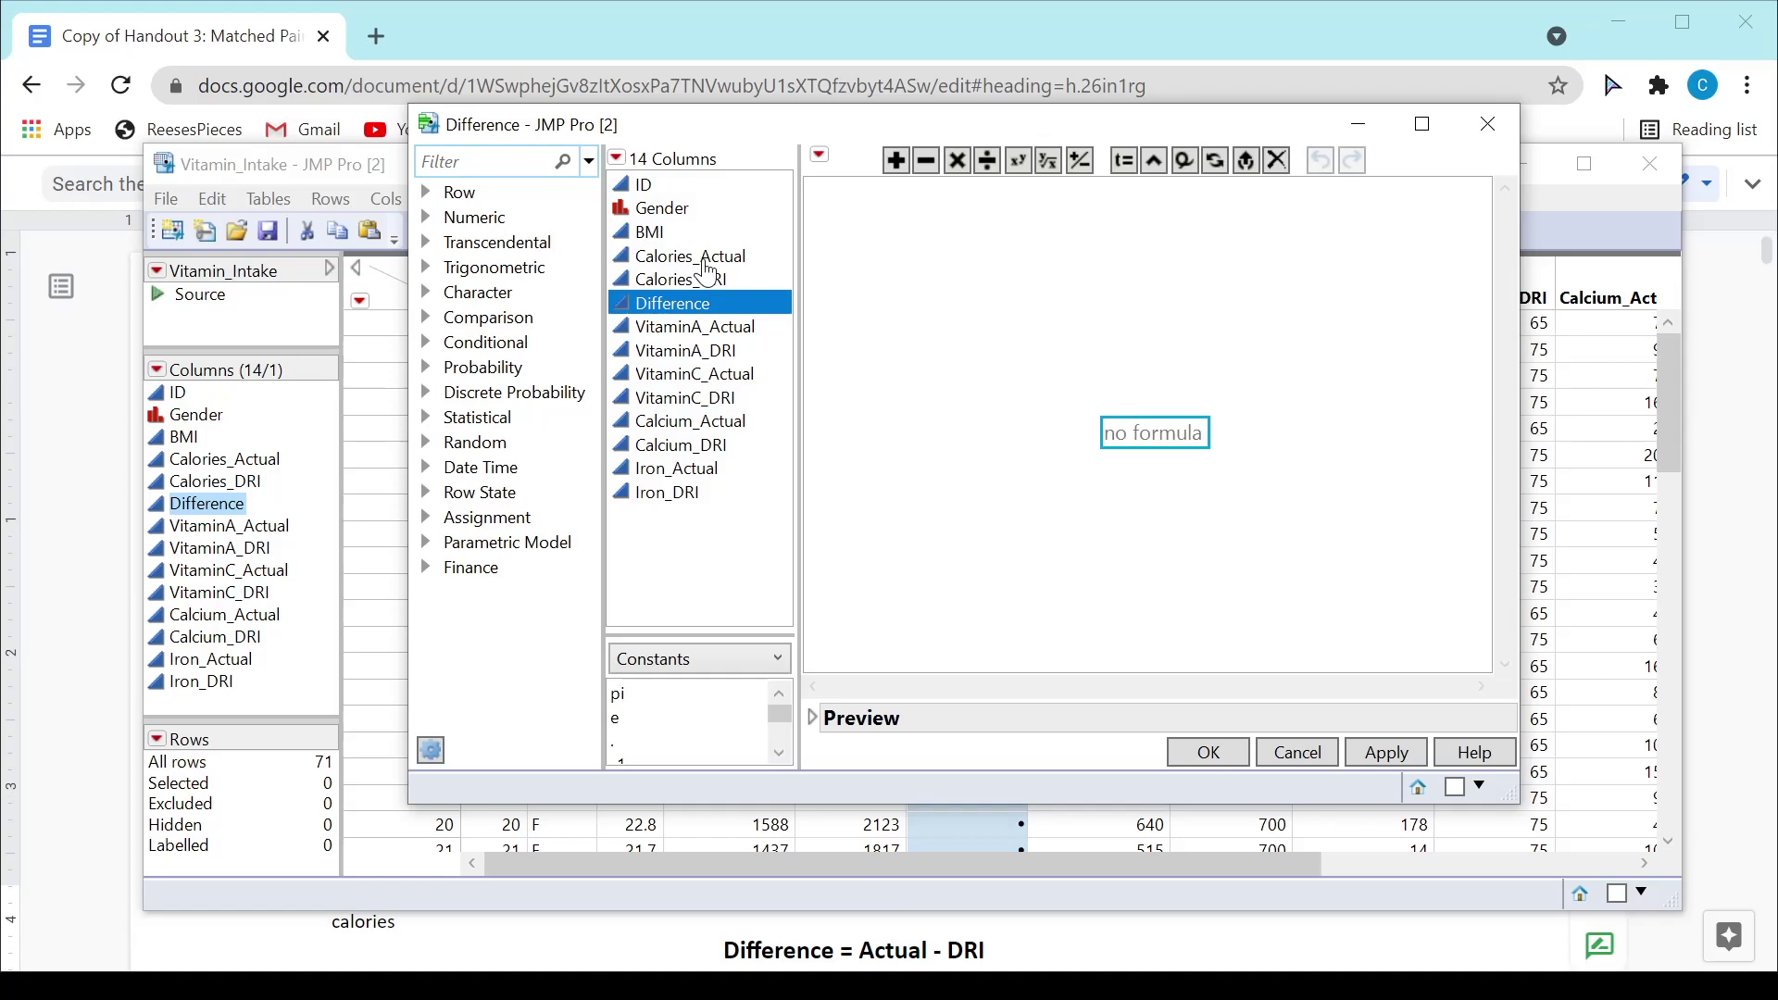
click(690, 256)
click(926, 160)
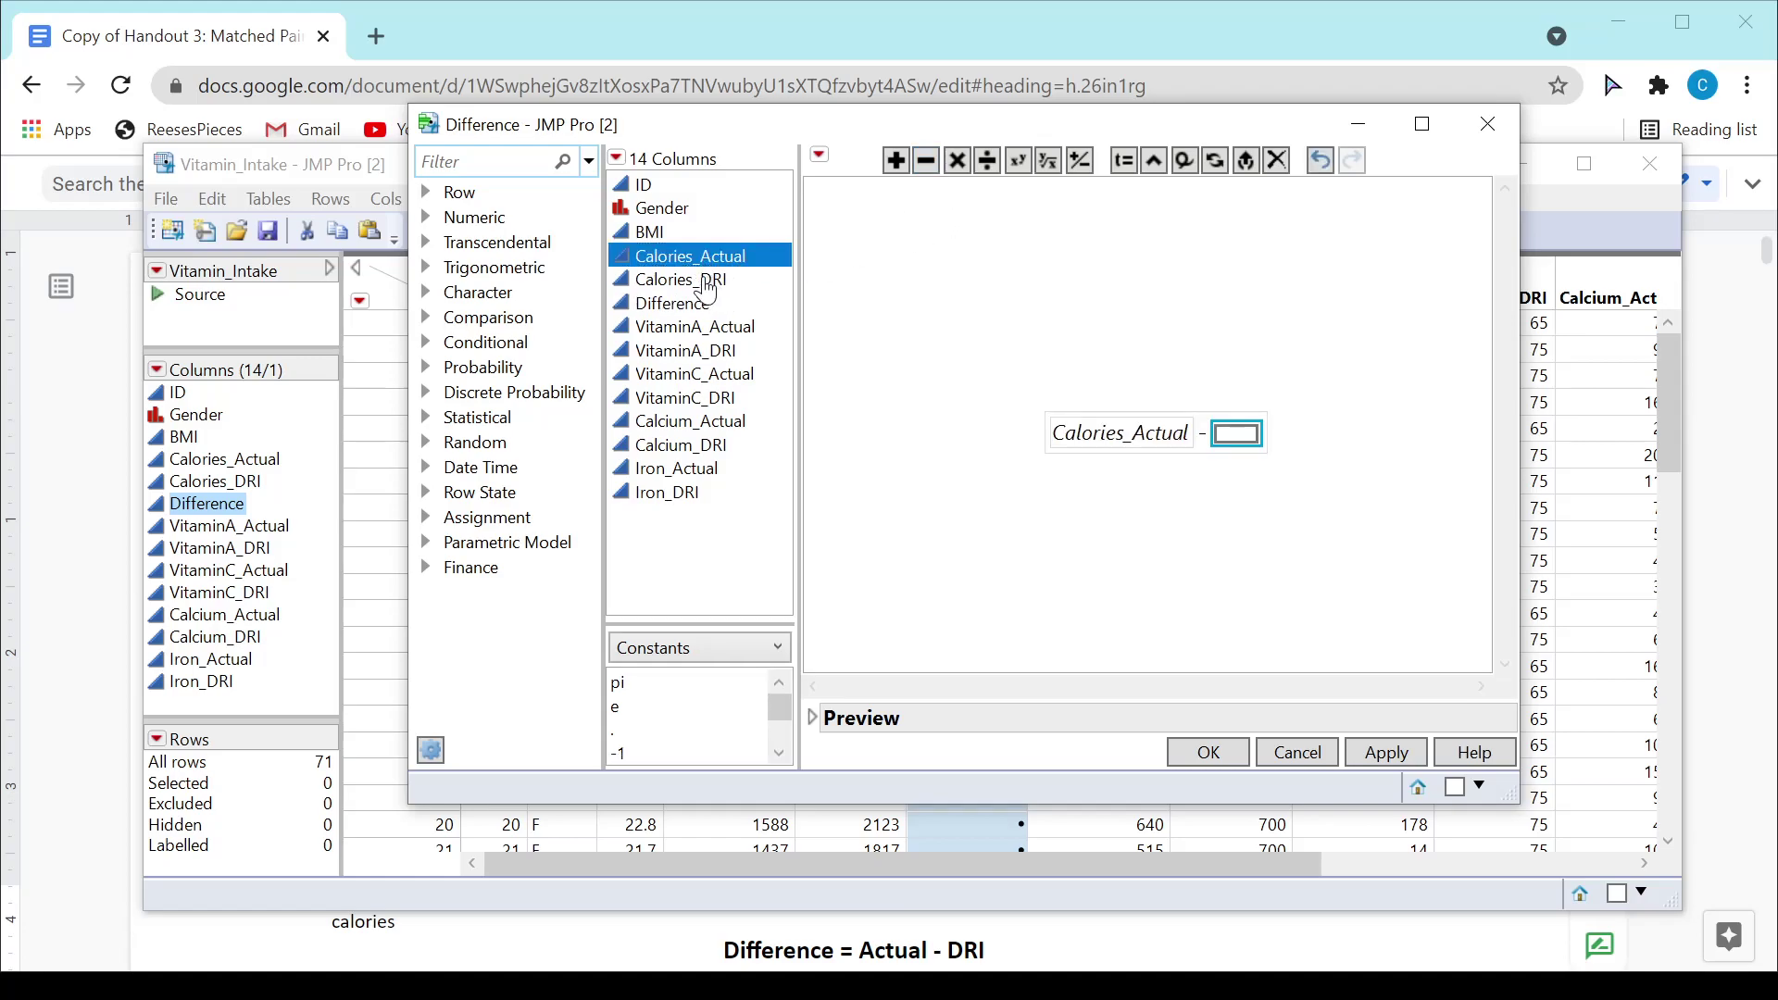
click(681, 279)
click(1369, 754)
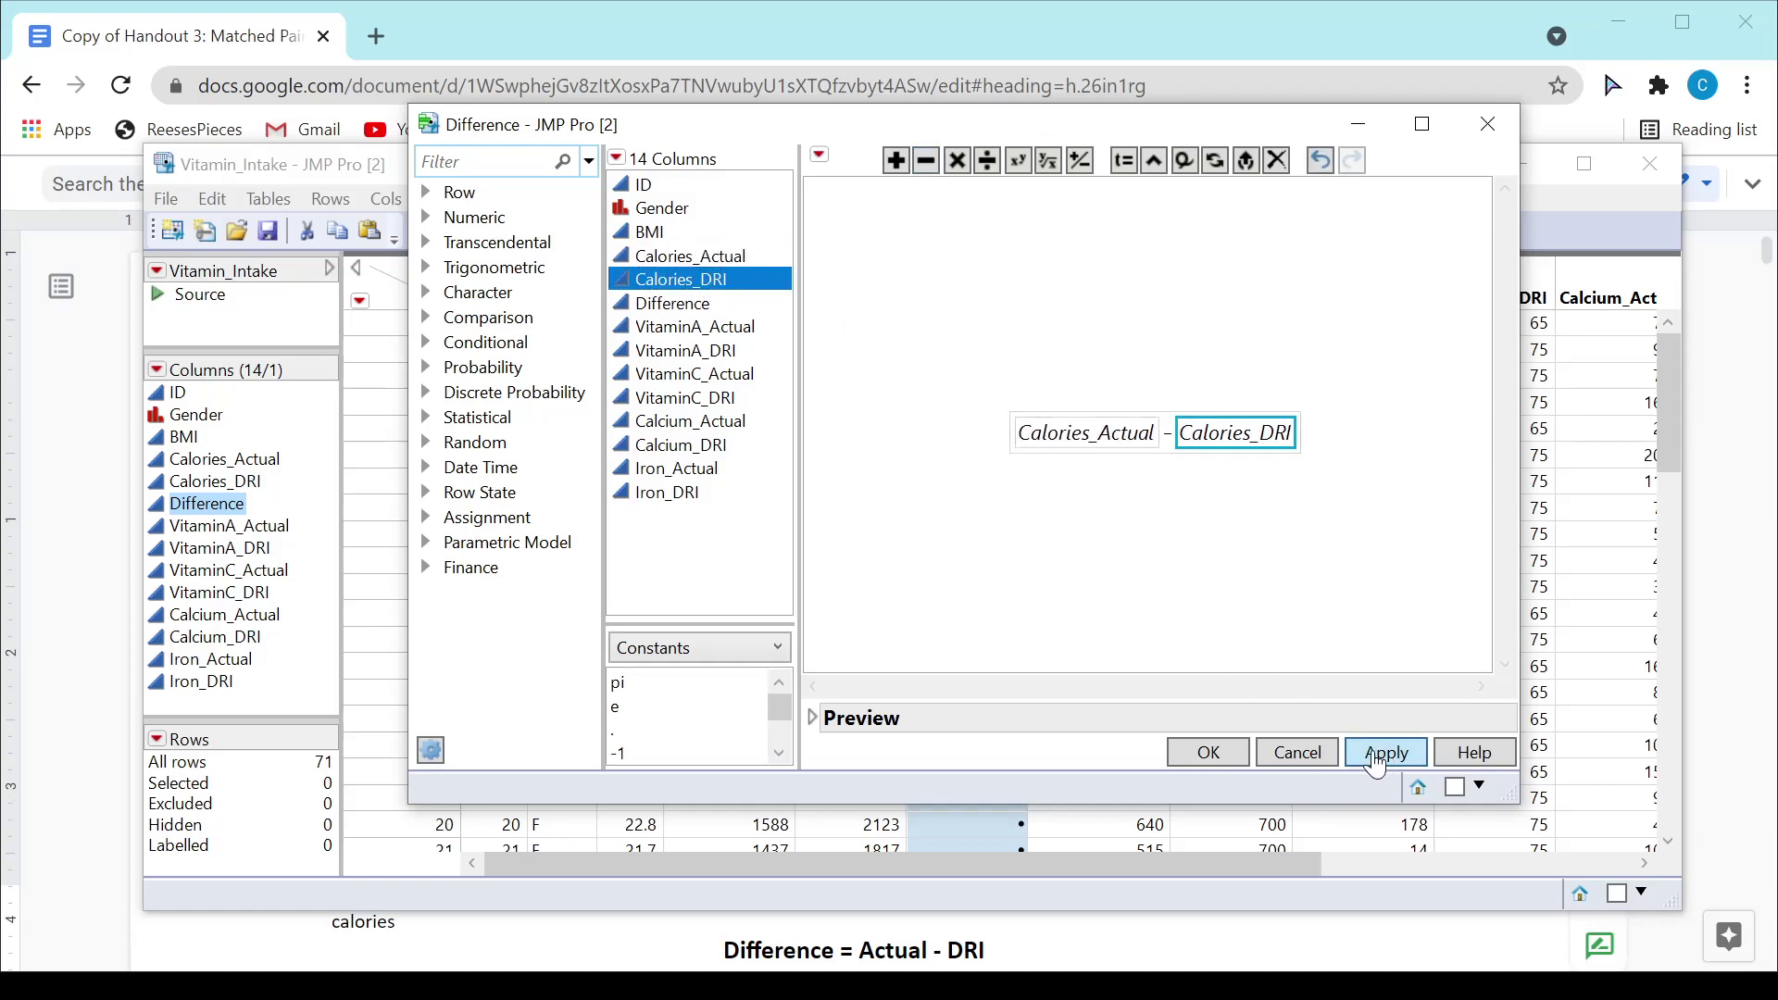
click(1207, 752)
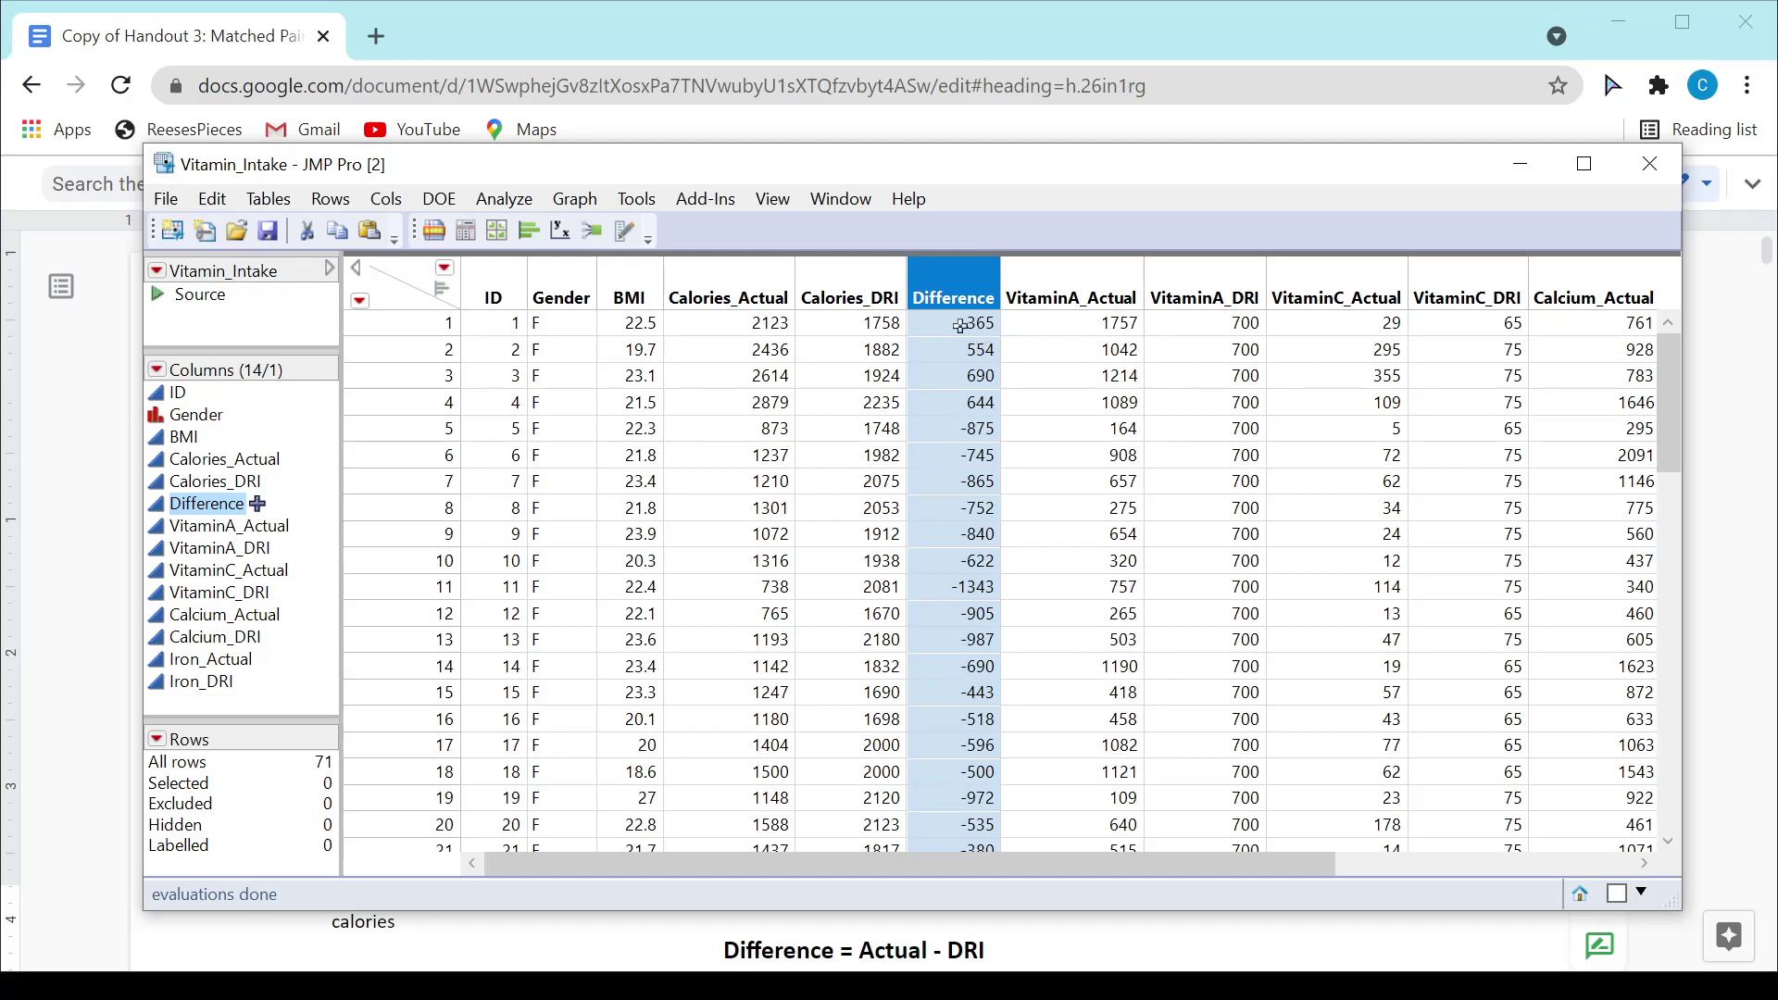
Run a Distribution analysis with Difference as the Y column and move the report window clear of the table's edge
click(503, 191)
click(546, 236)
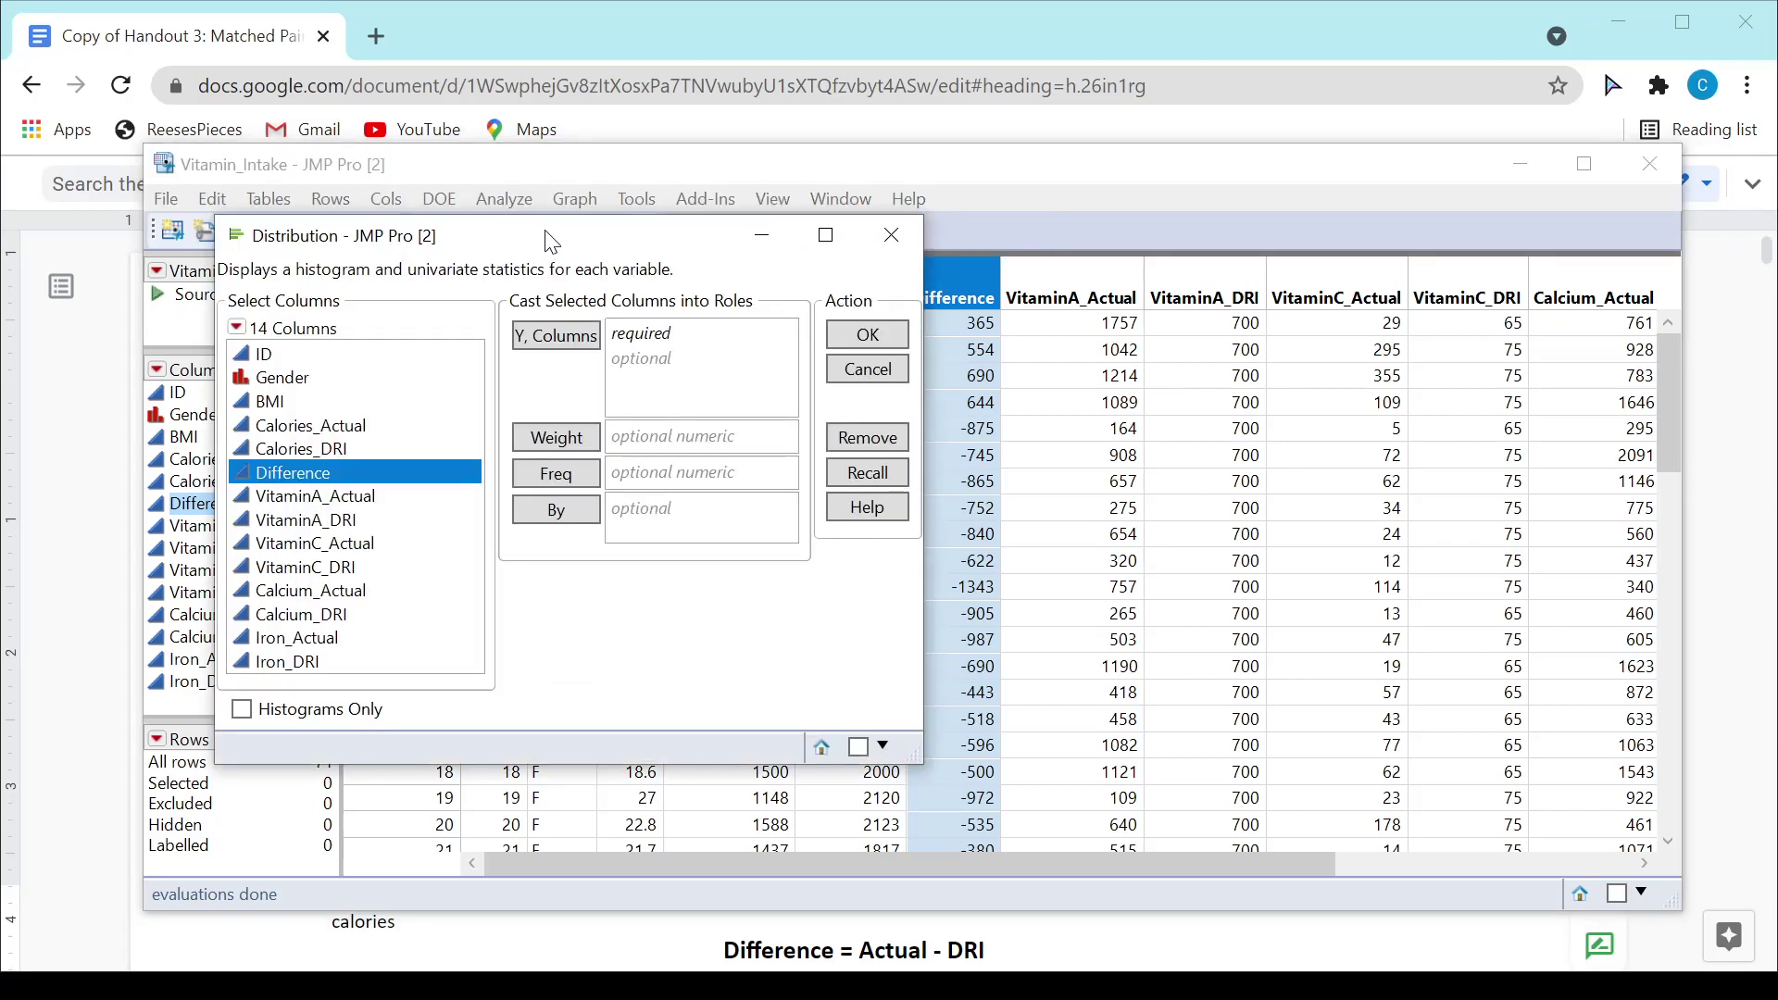
click(544, 340)
click(865, 352)
drag(215, 174, 475, 160)
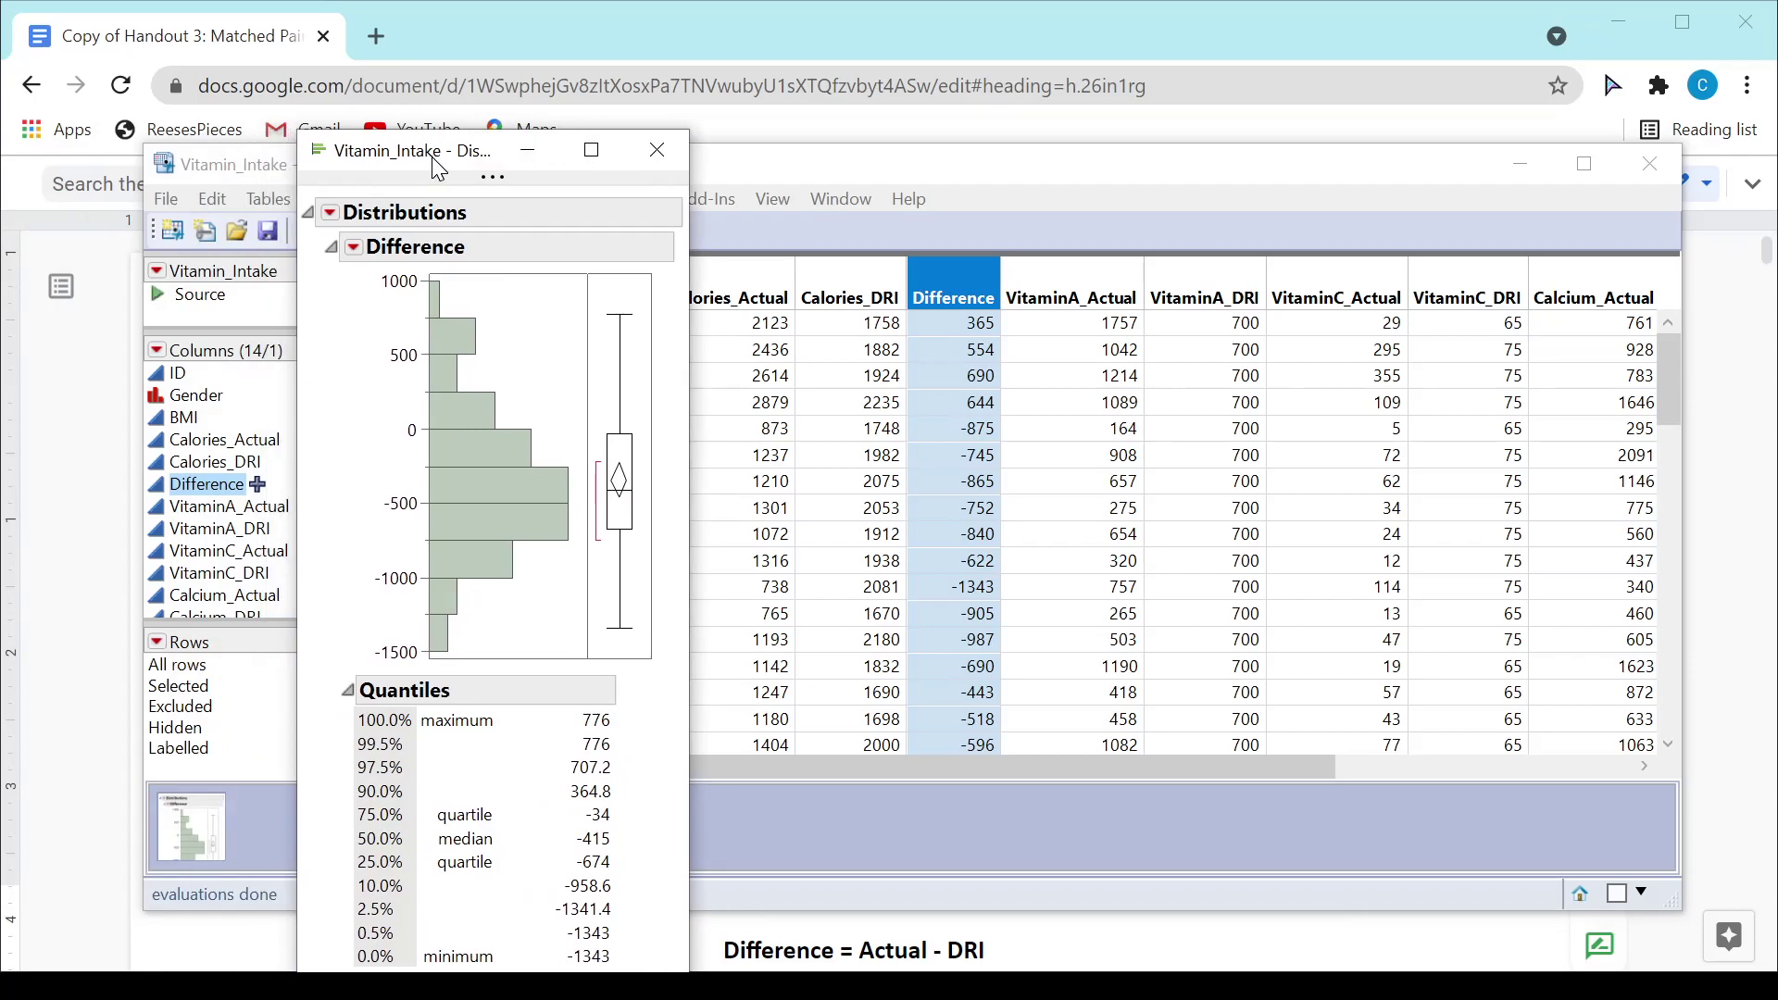
Switch the Difference distribution report to a horizontal layout and enlarge its window
click(353, 248)
click(333, 225)
click(354, 247)
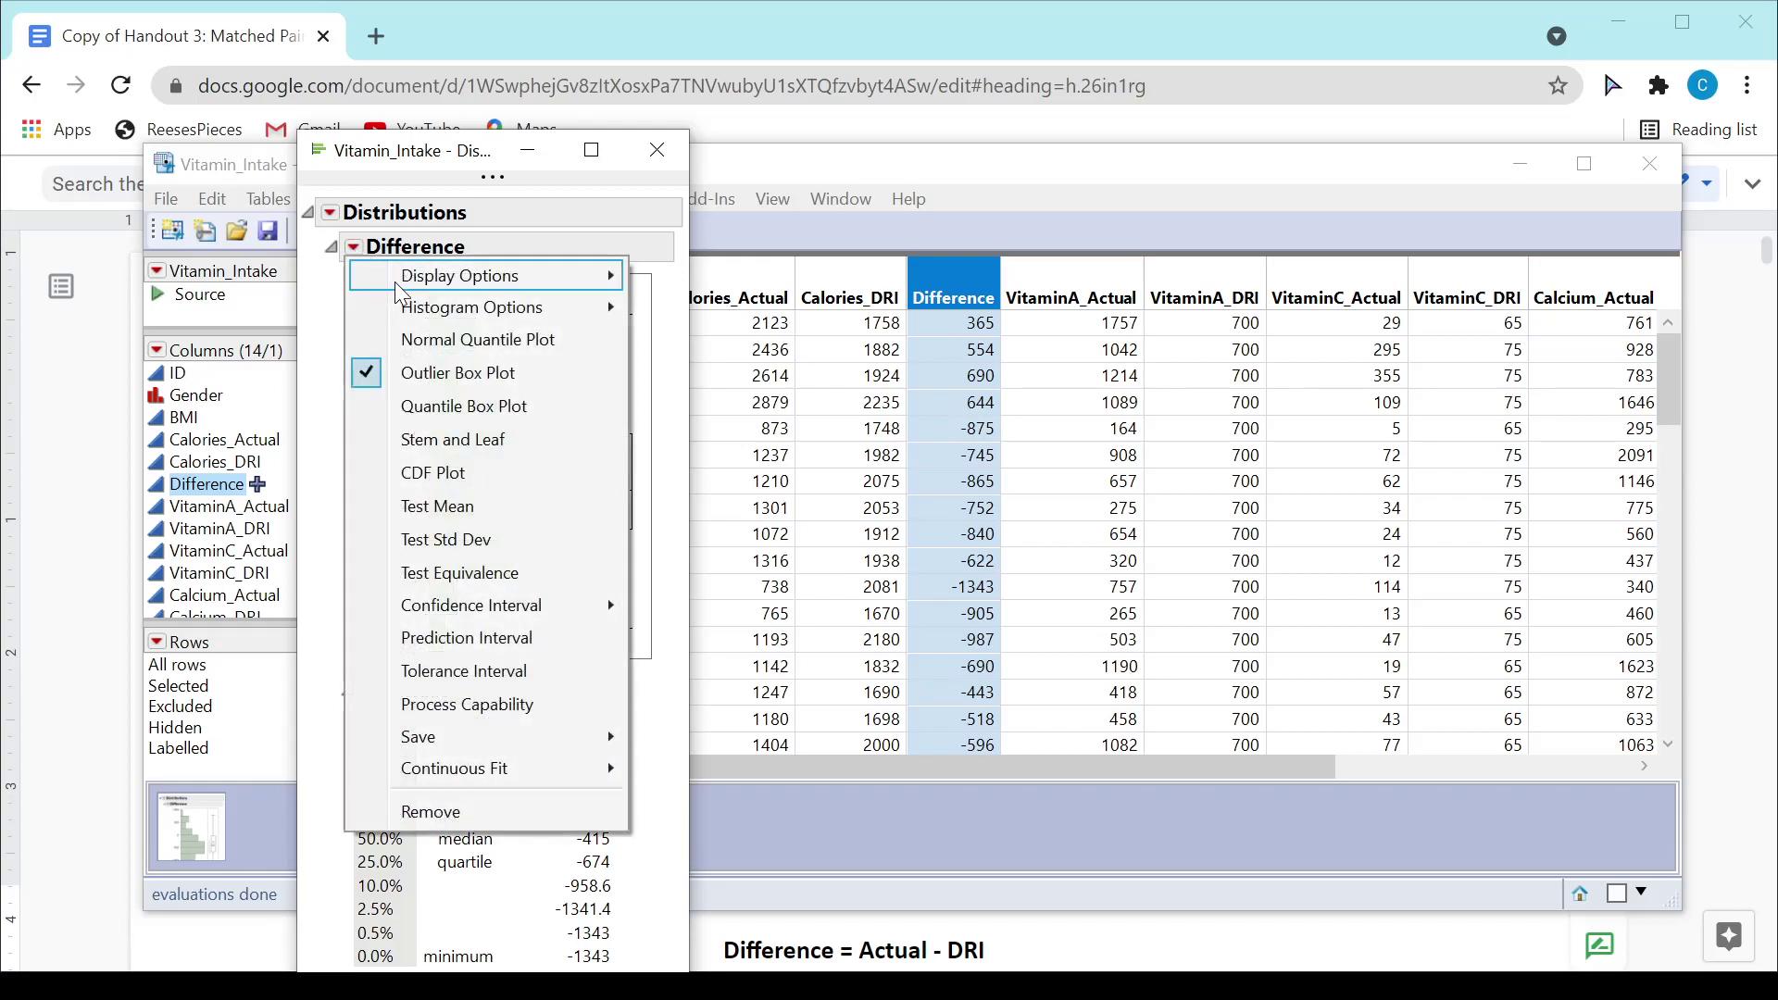
mouse_move(400, 293)
click(721, 437)
drag(859, 185, 746, 137)
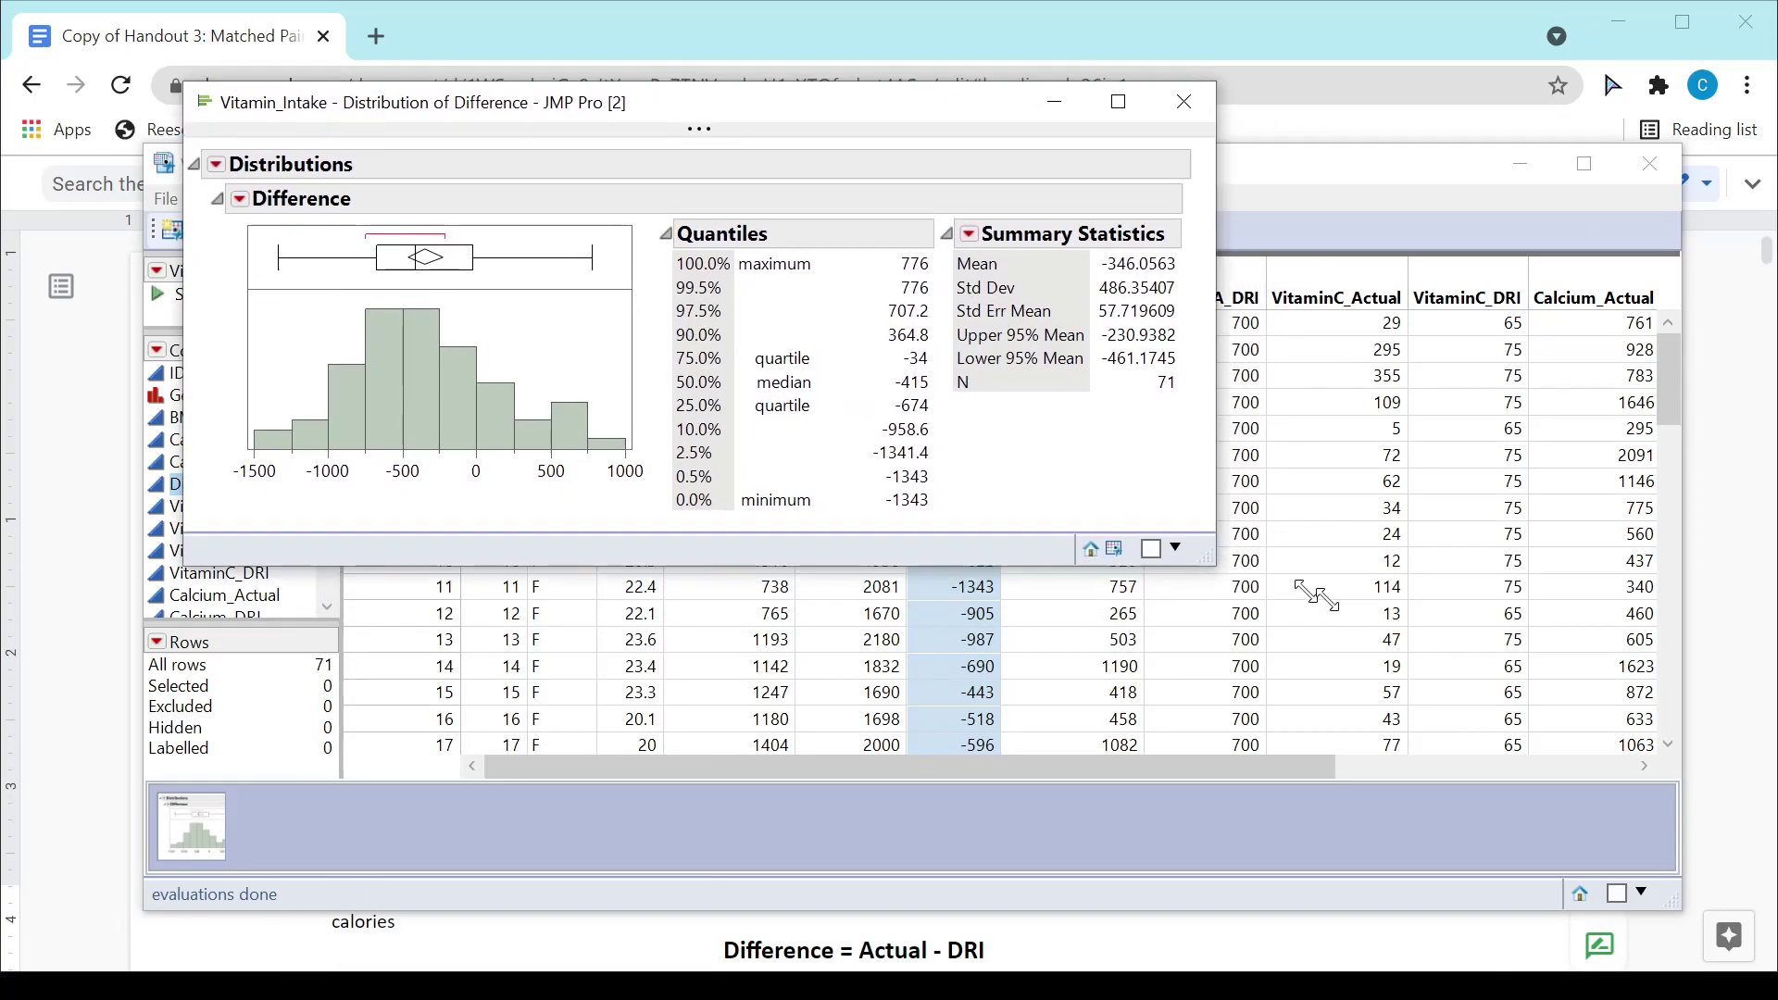
drag(1295, 587, 1515, 702)
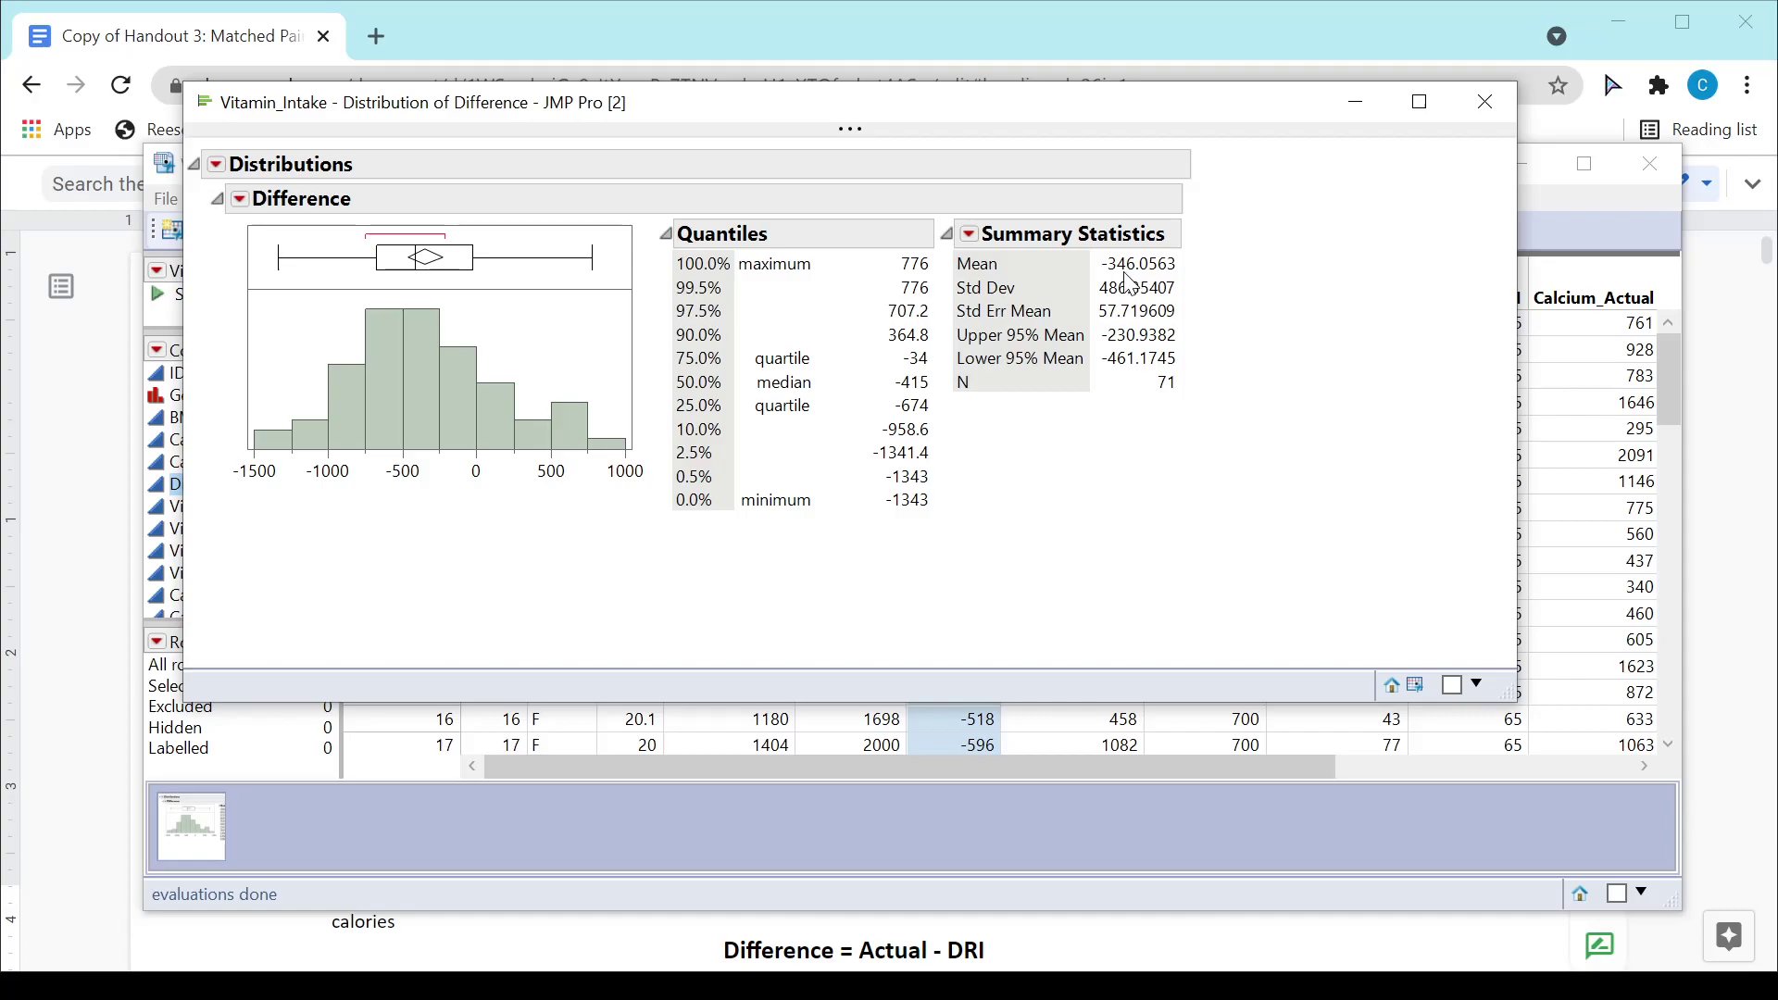
Uncover the data table and highlight the Calories_Actual, Calories_DRI and Difference values for row 5, followed by rows 6 to 11
drag(941, 112, 991, 399)
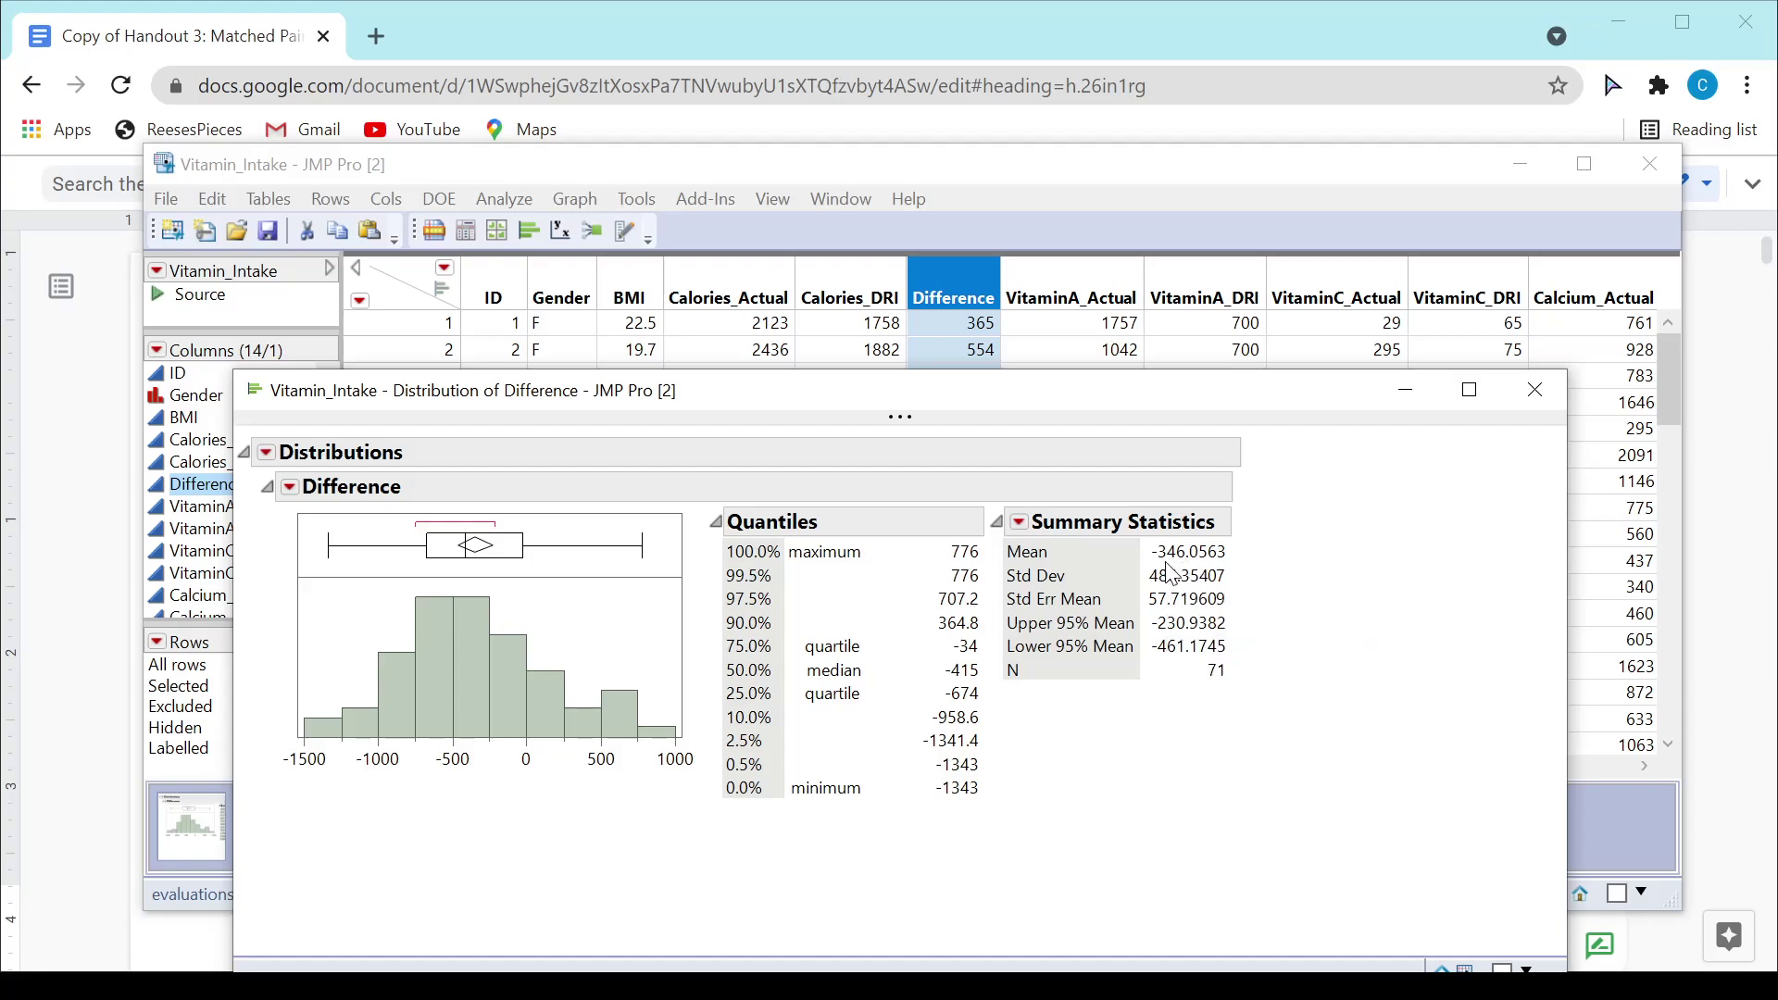
drag(983, 400, 1003, 546)
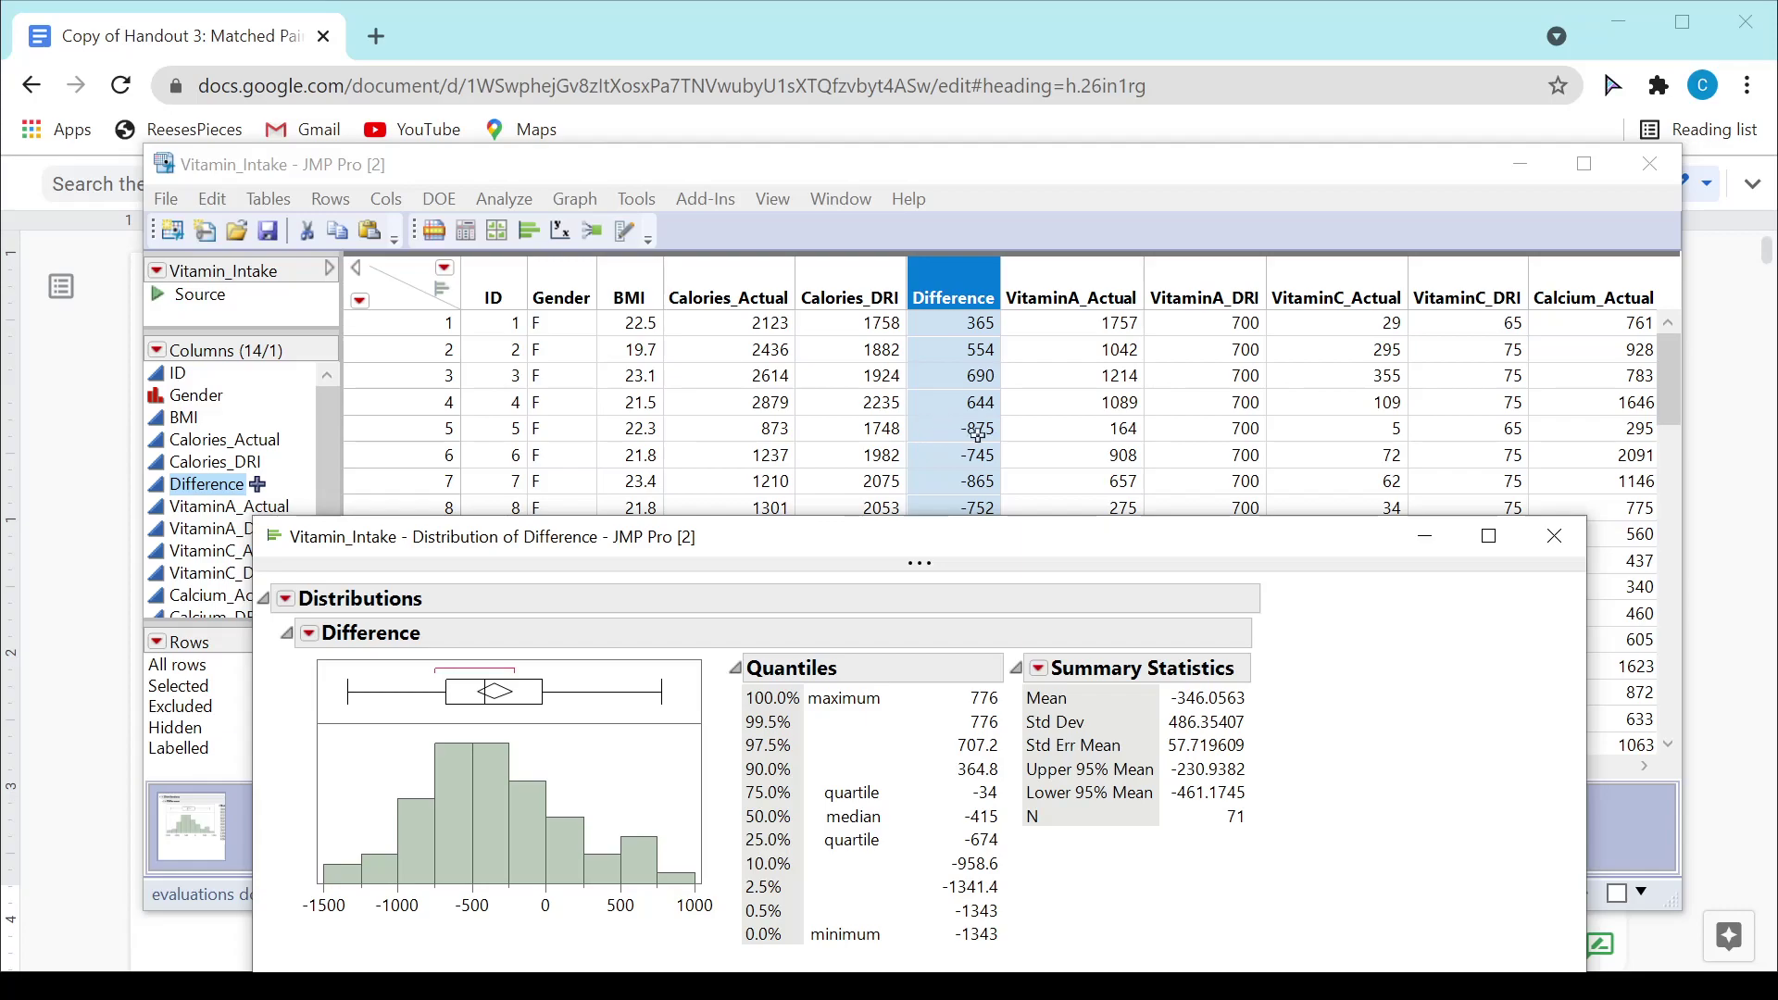
click(760, 435)
drag(759, 435, 938, 435)
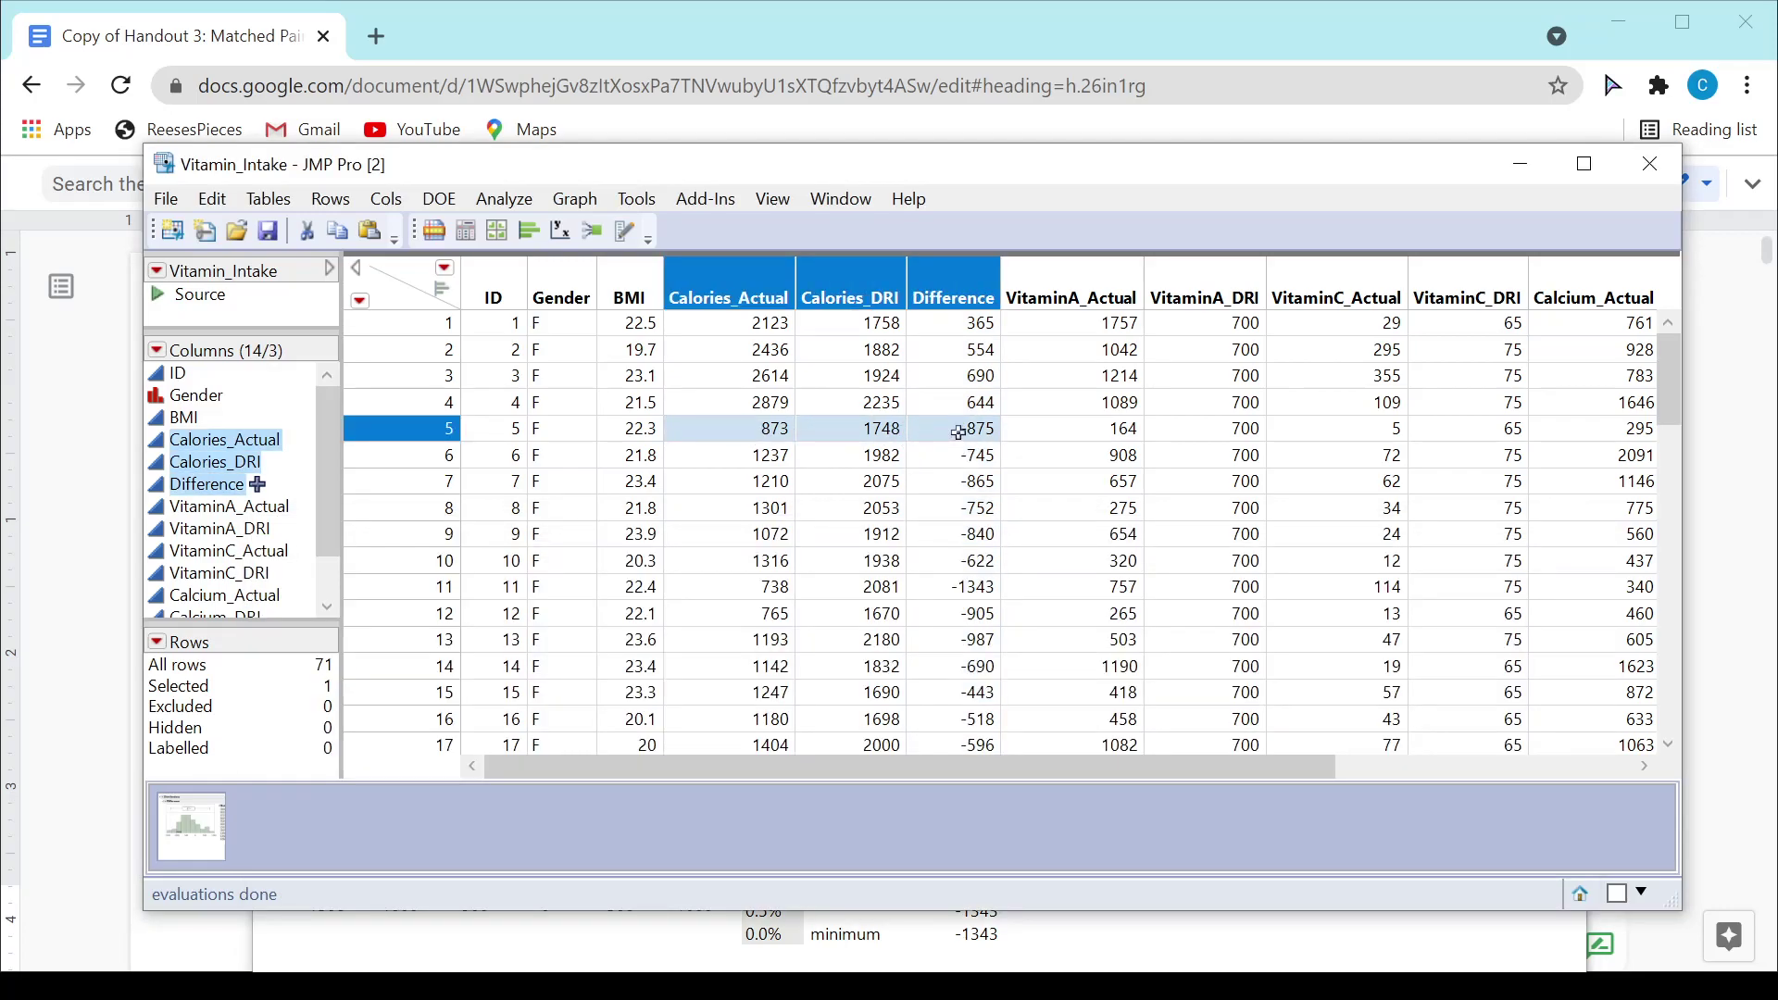
drag(770, 456, 968, 508)
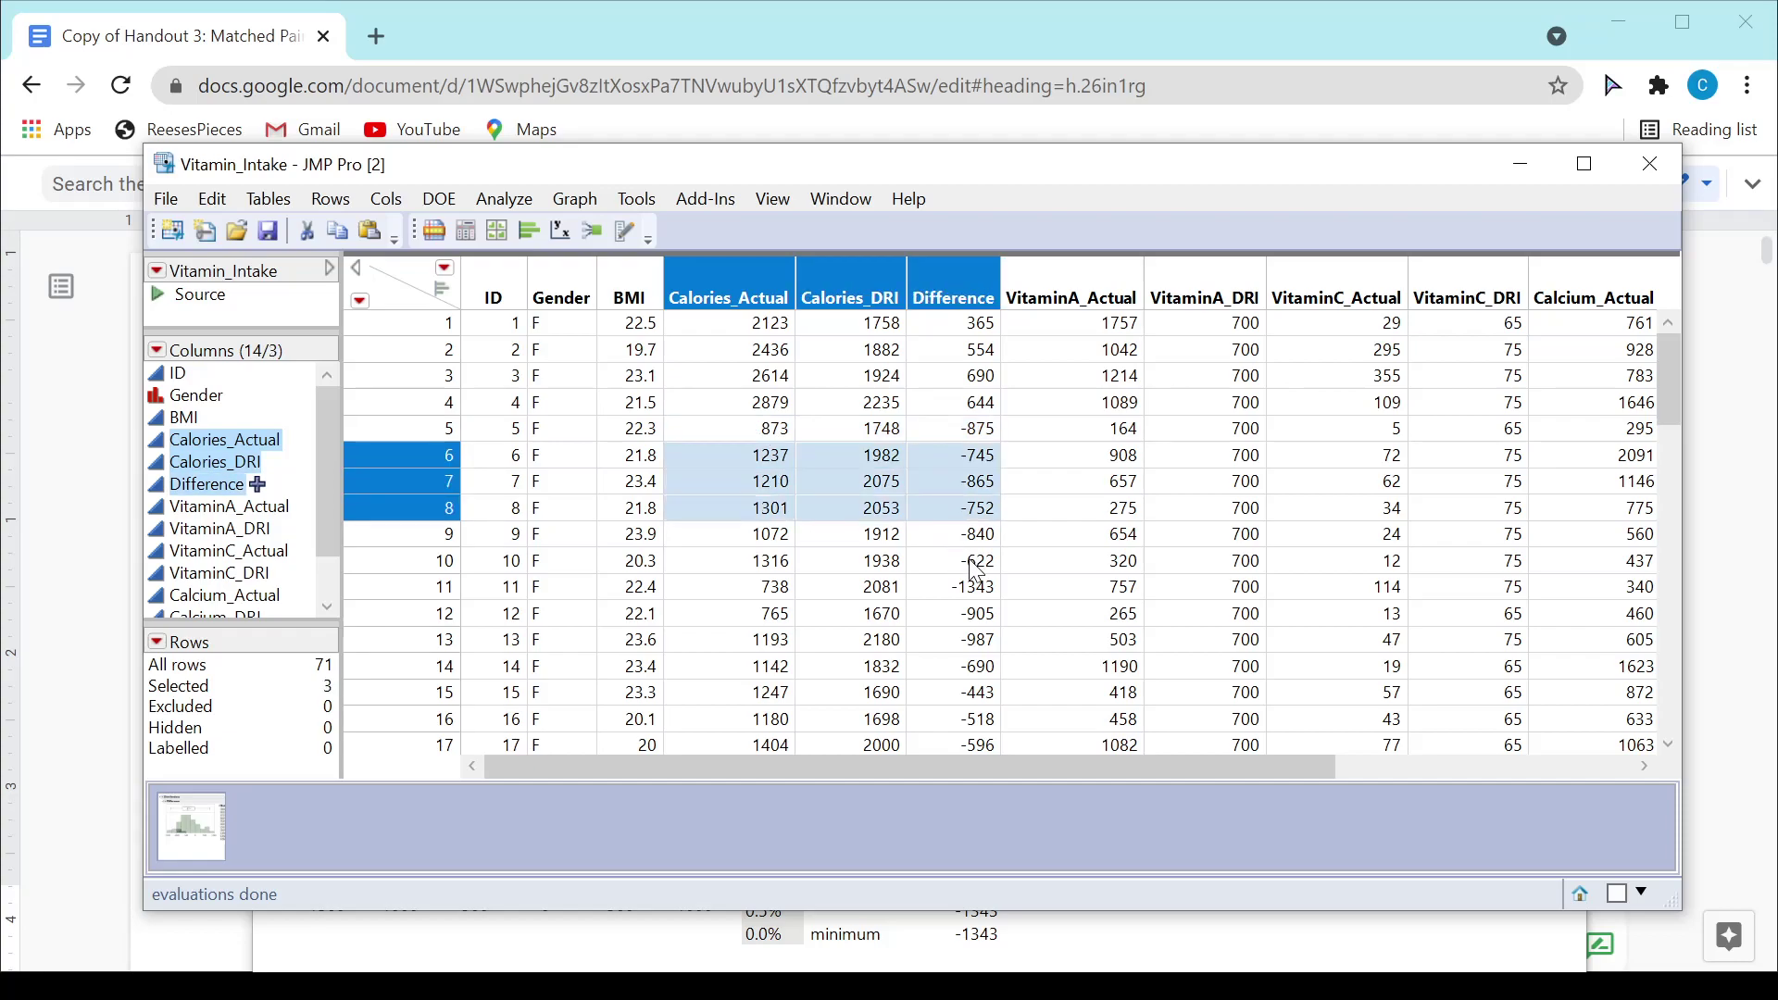
drag(975, 572, 963, 587)
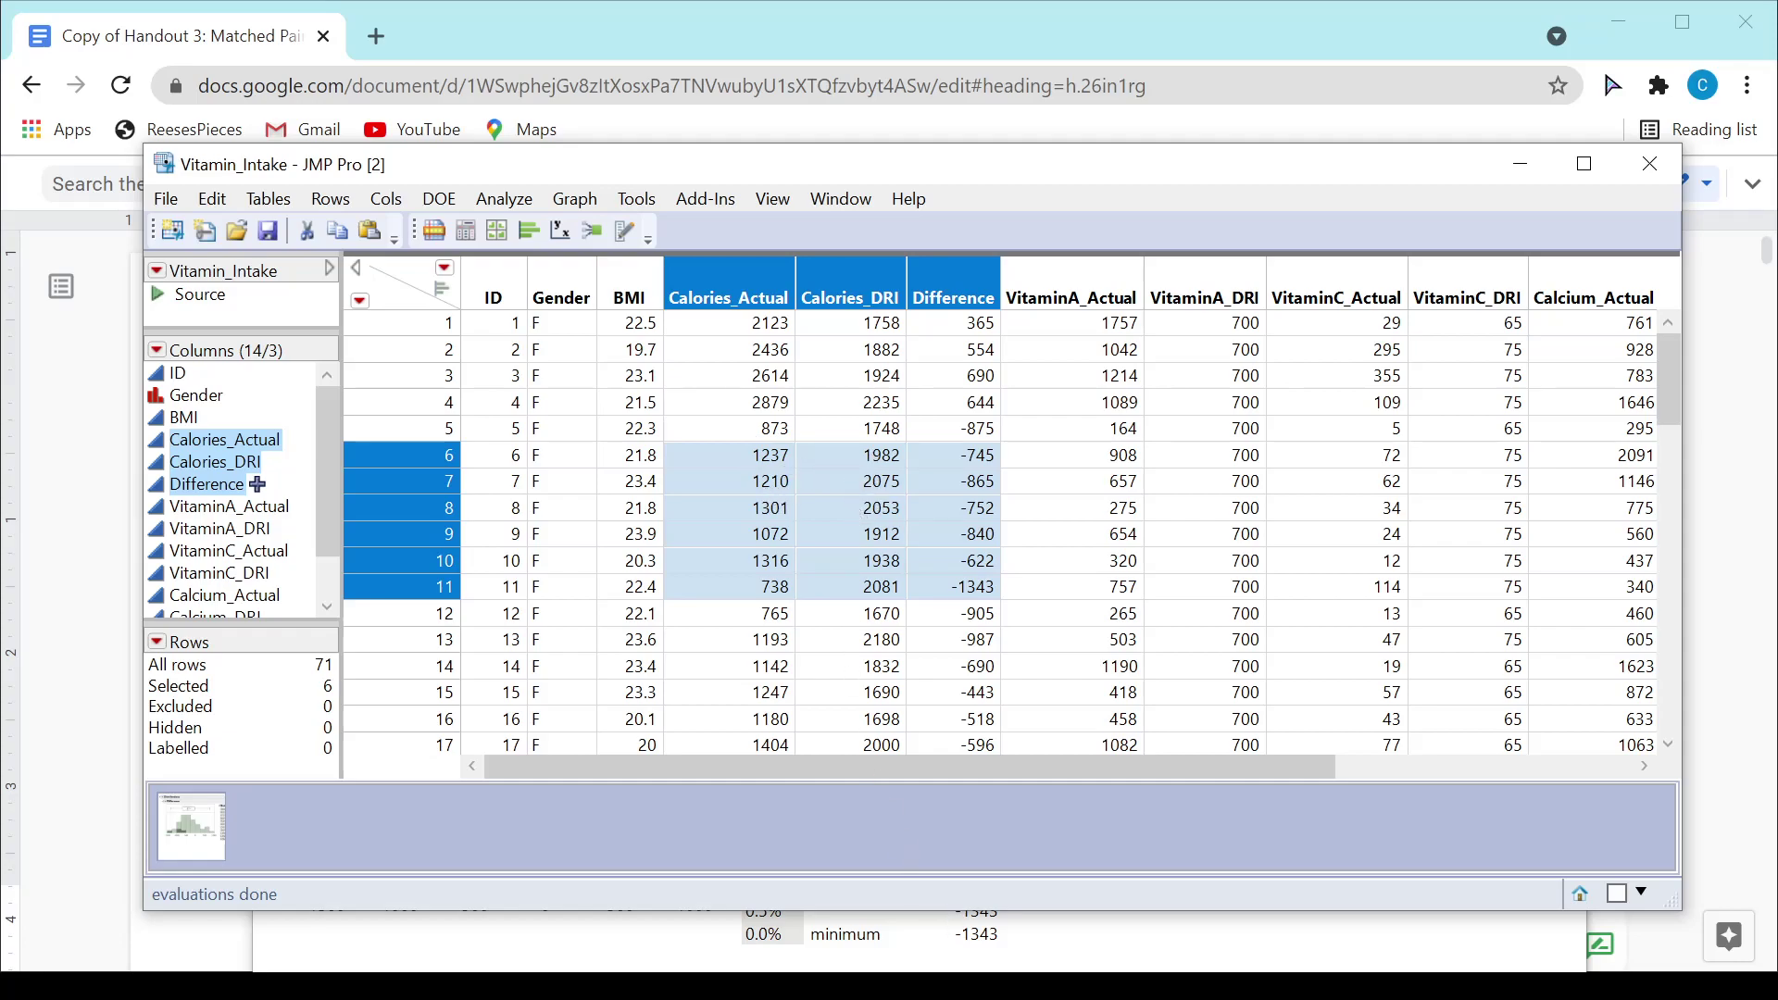
Bring the Distribution of Difference report back to the front and examine the mean and standard deviation in its summary statistics
click(935, 931)
drag(935, 543, 935, 299)
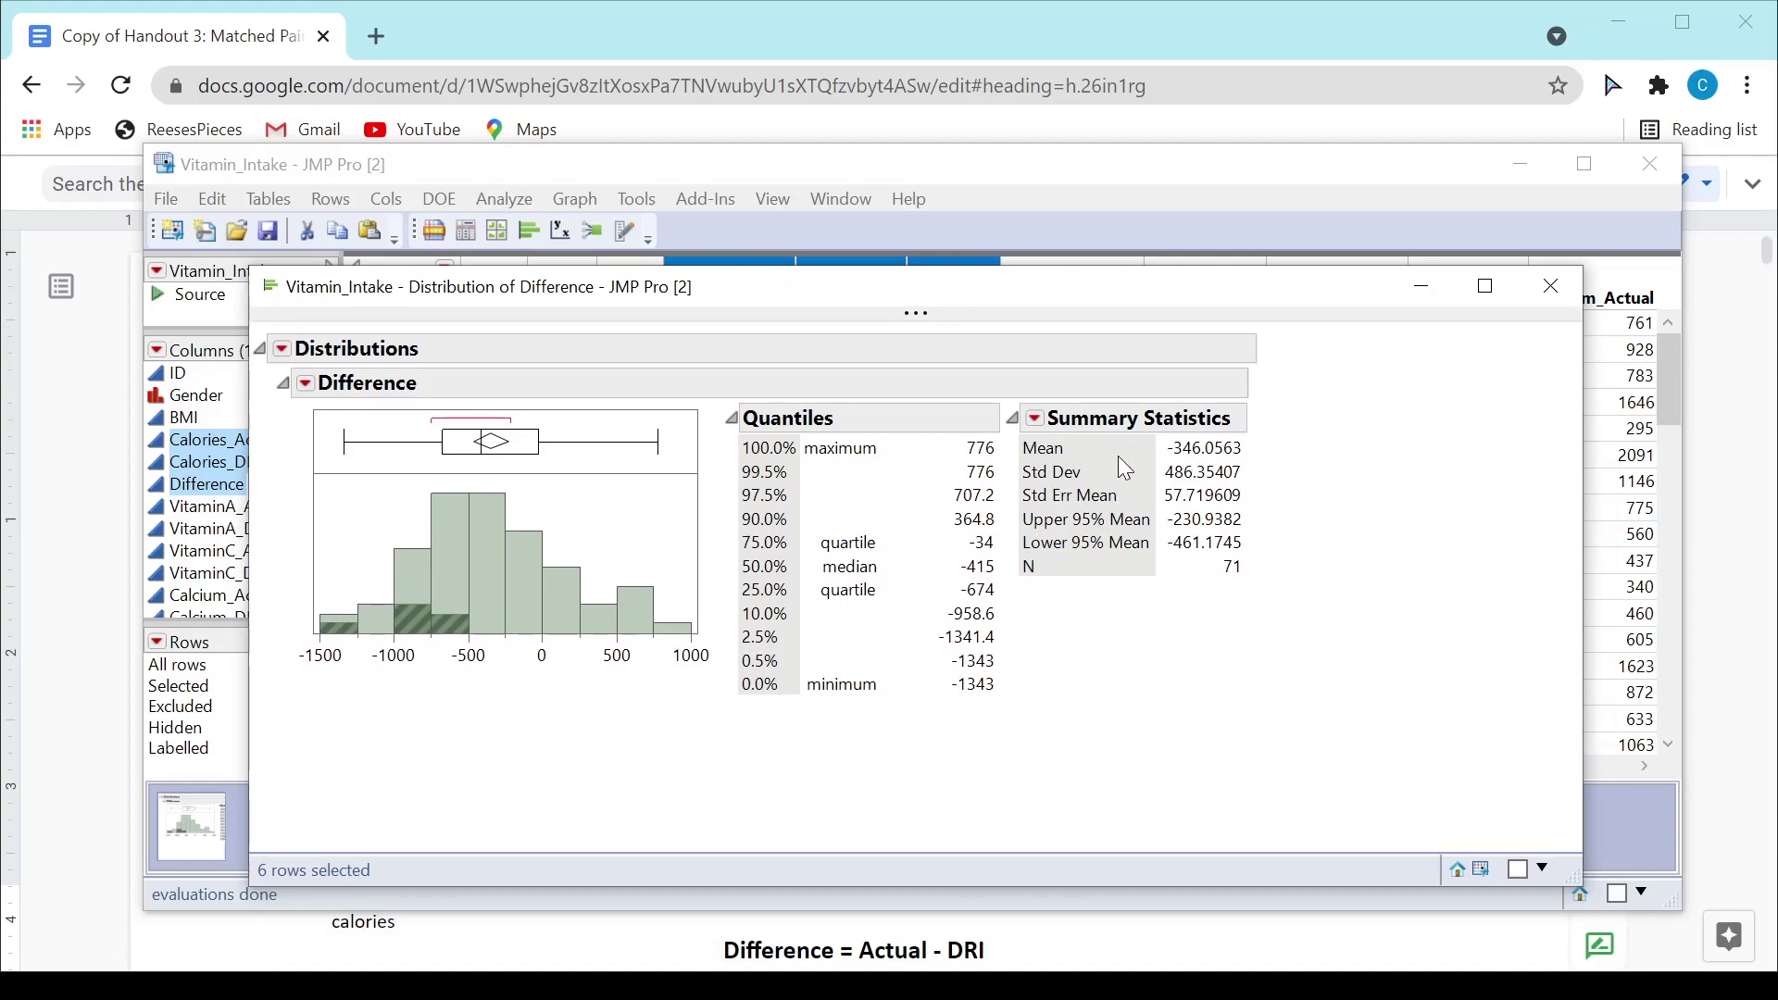
mouse_move(1208, 475)
Minimize the JMP windows and examine the handout's summary of the distribution of differences and its first two questions
click(1422, 286)
click(1519, 167)
scroll(1246, 588, down, 5)
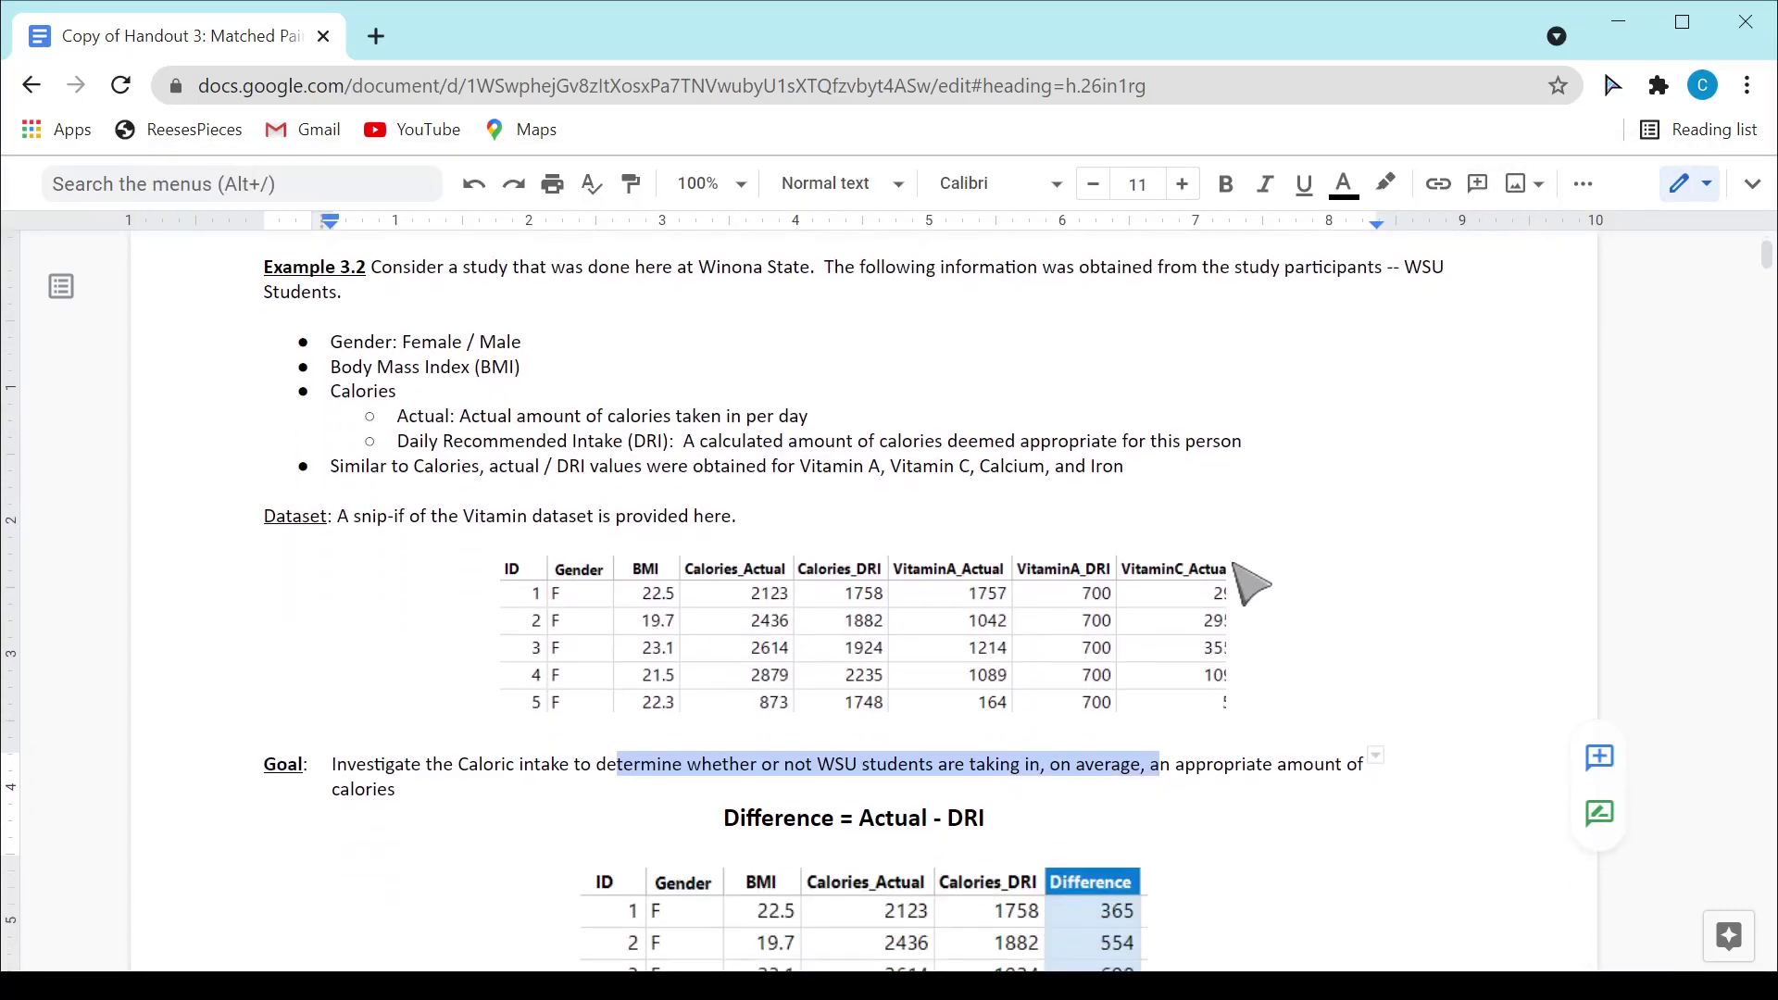
scroll(1245, 588, down, 8)
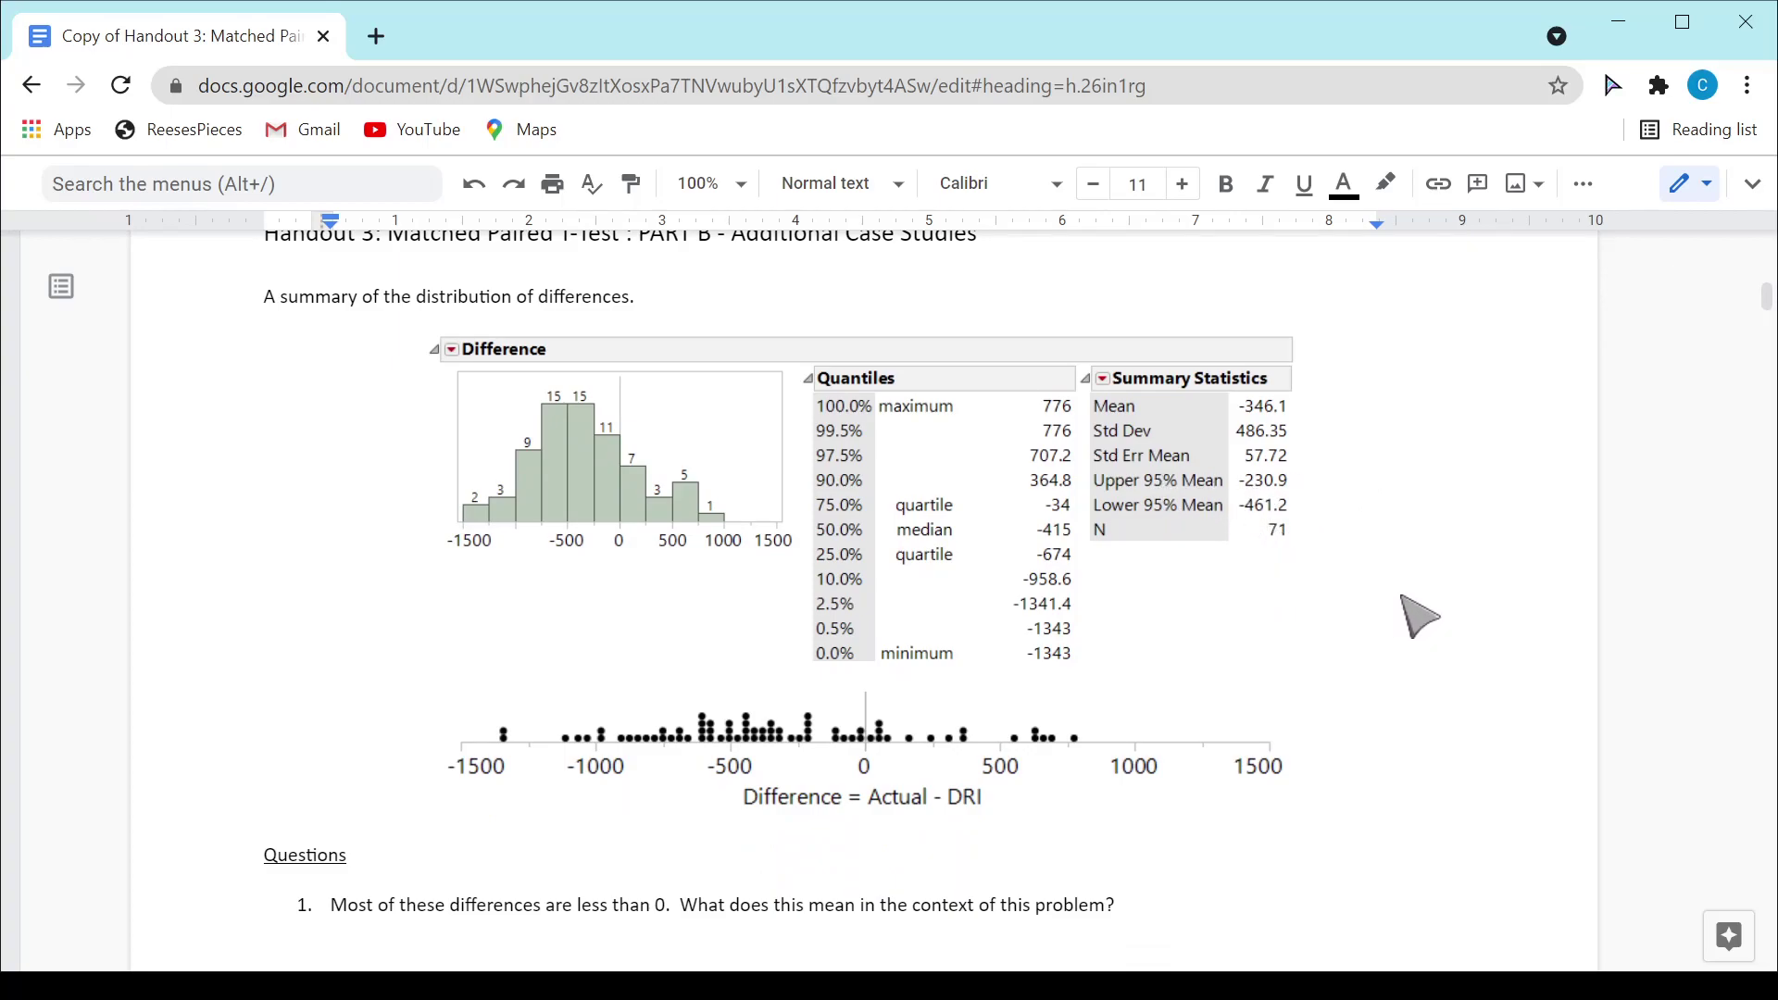
scroll(1308, 626, down, 3)
scroll(1309, 626, up, 2)
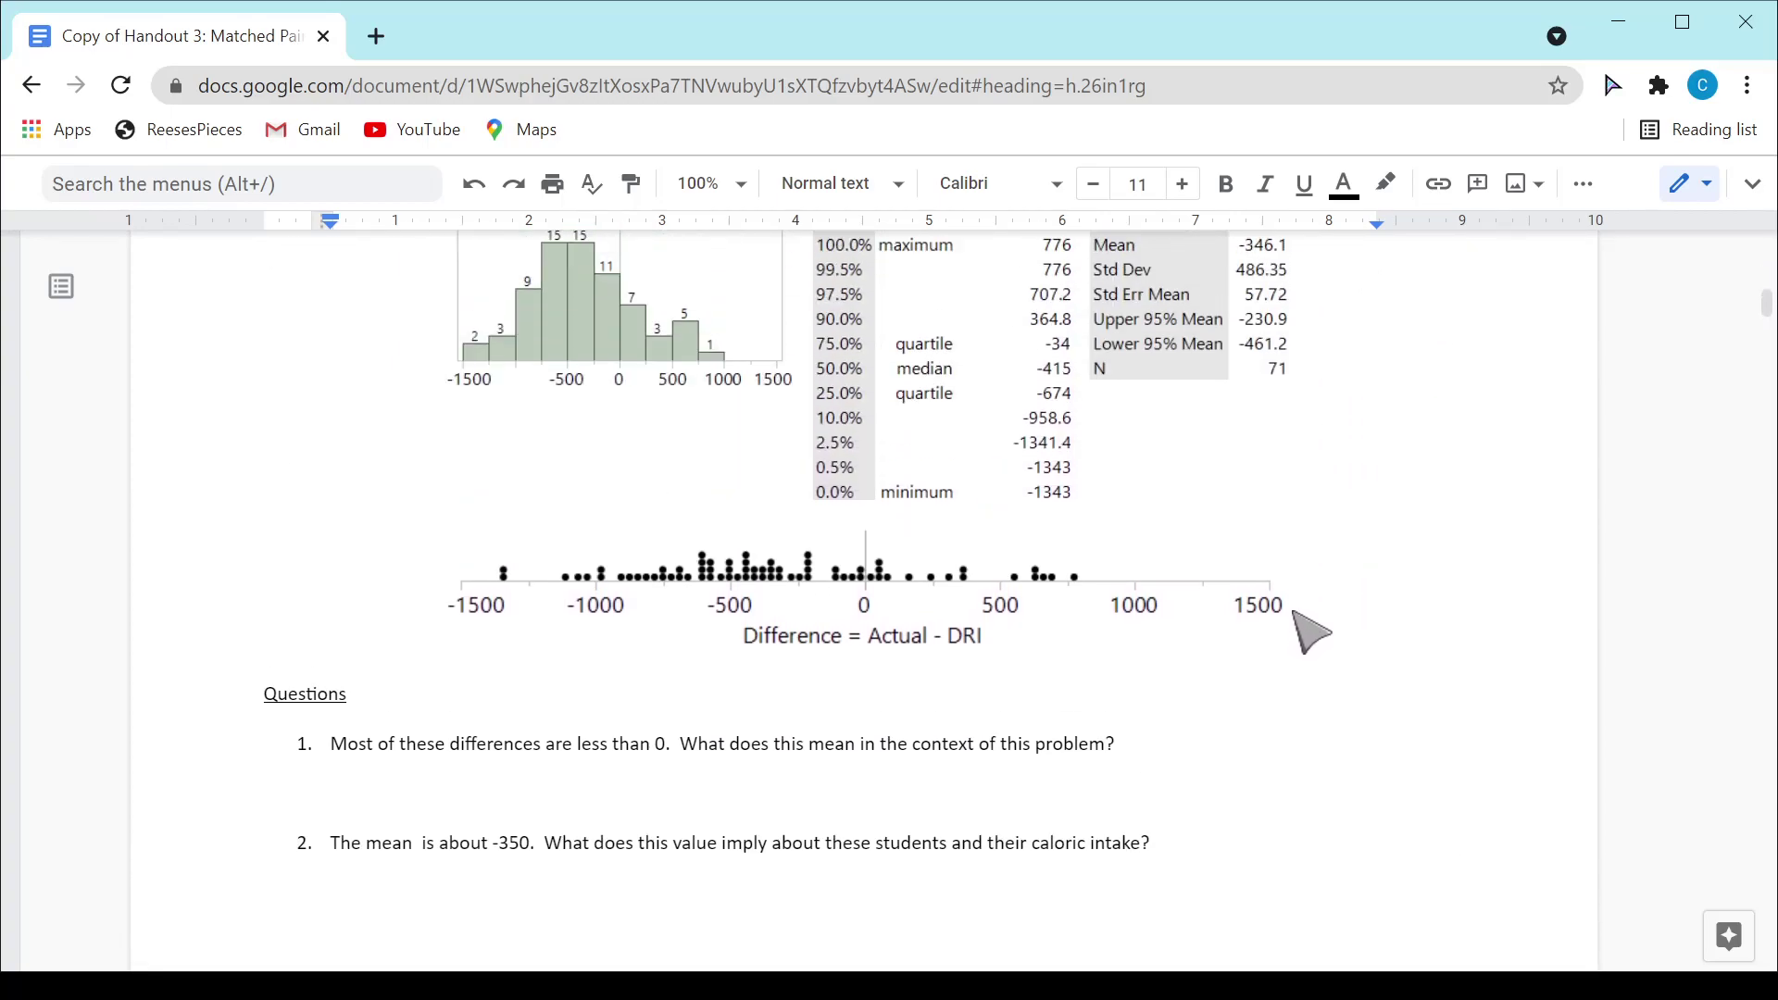
scroll(1301, 616, up, 1)
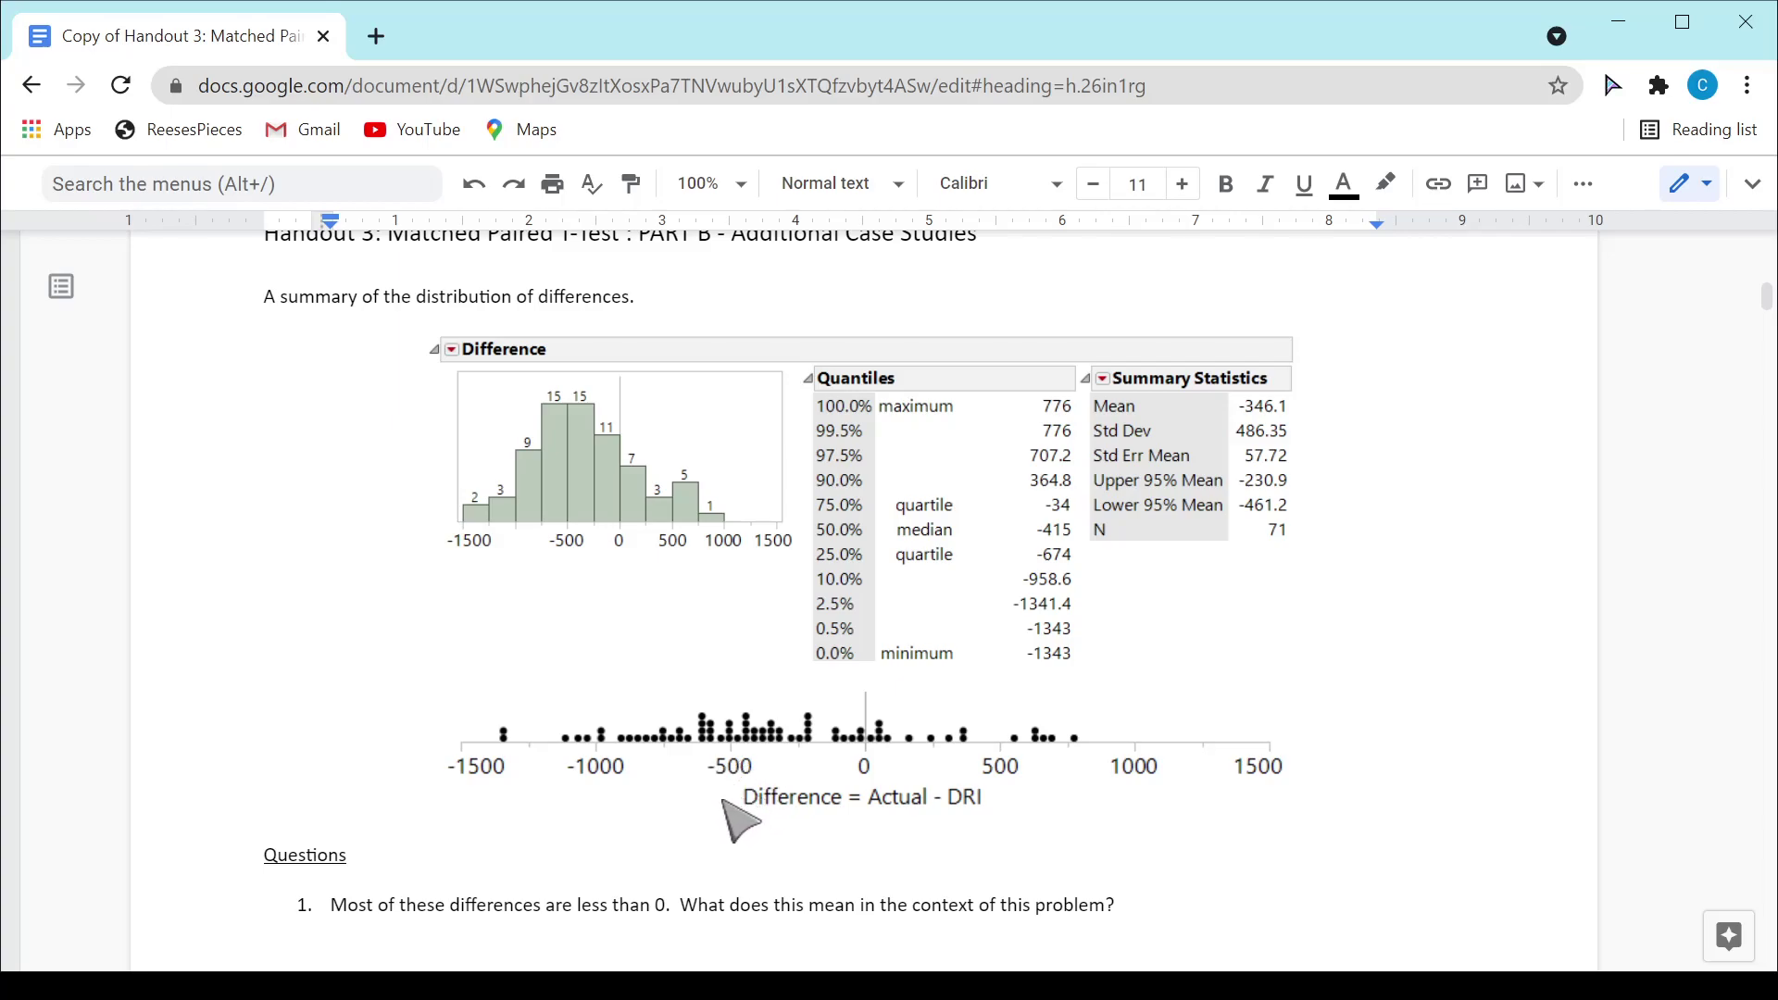
Review the handout's normality assumption plots and highlight "on average" in the Step 0 research question
scroll(723, 802, down, 12)
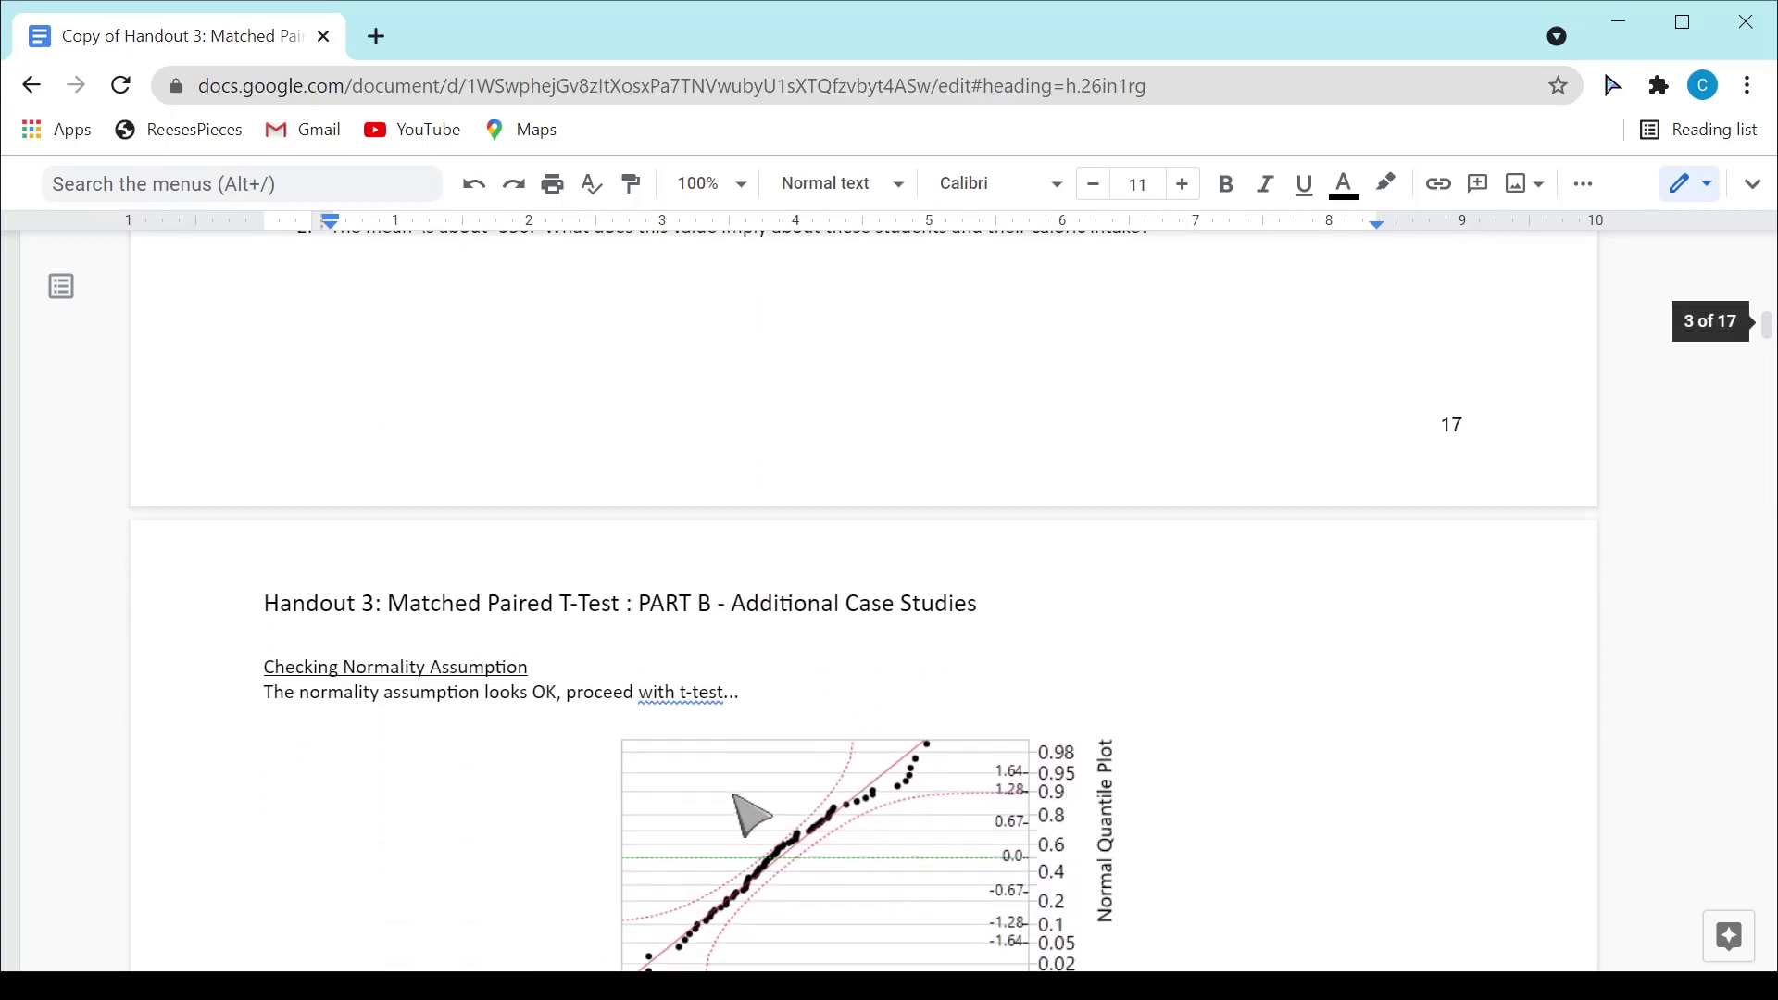
scroll(687, 652, down, 3)
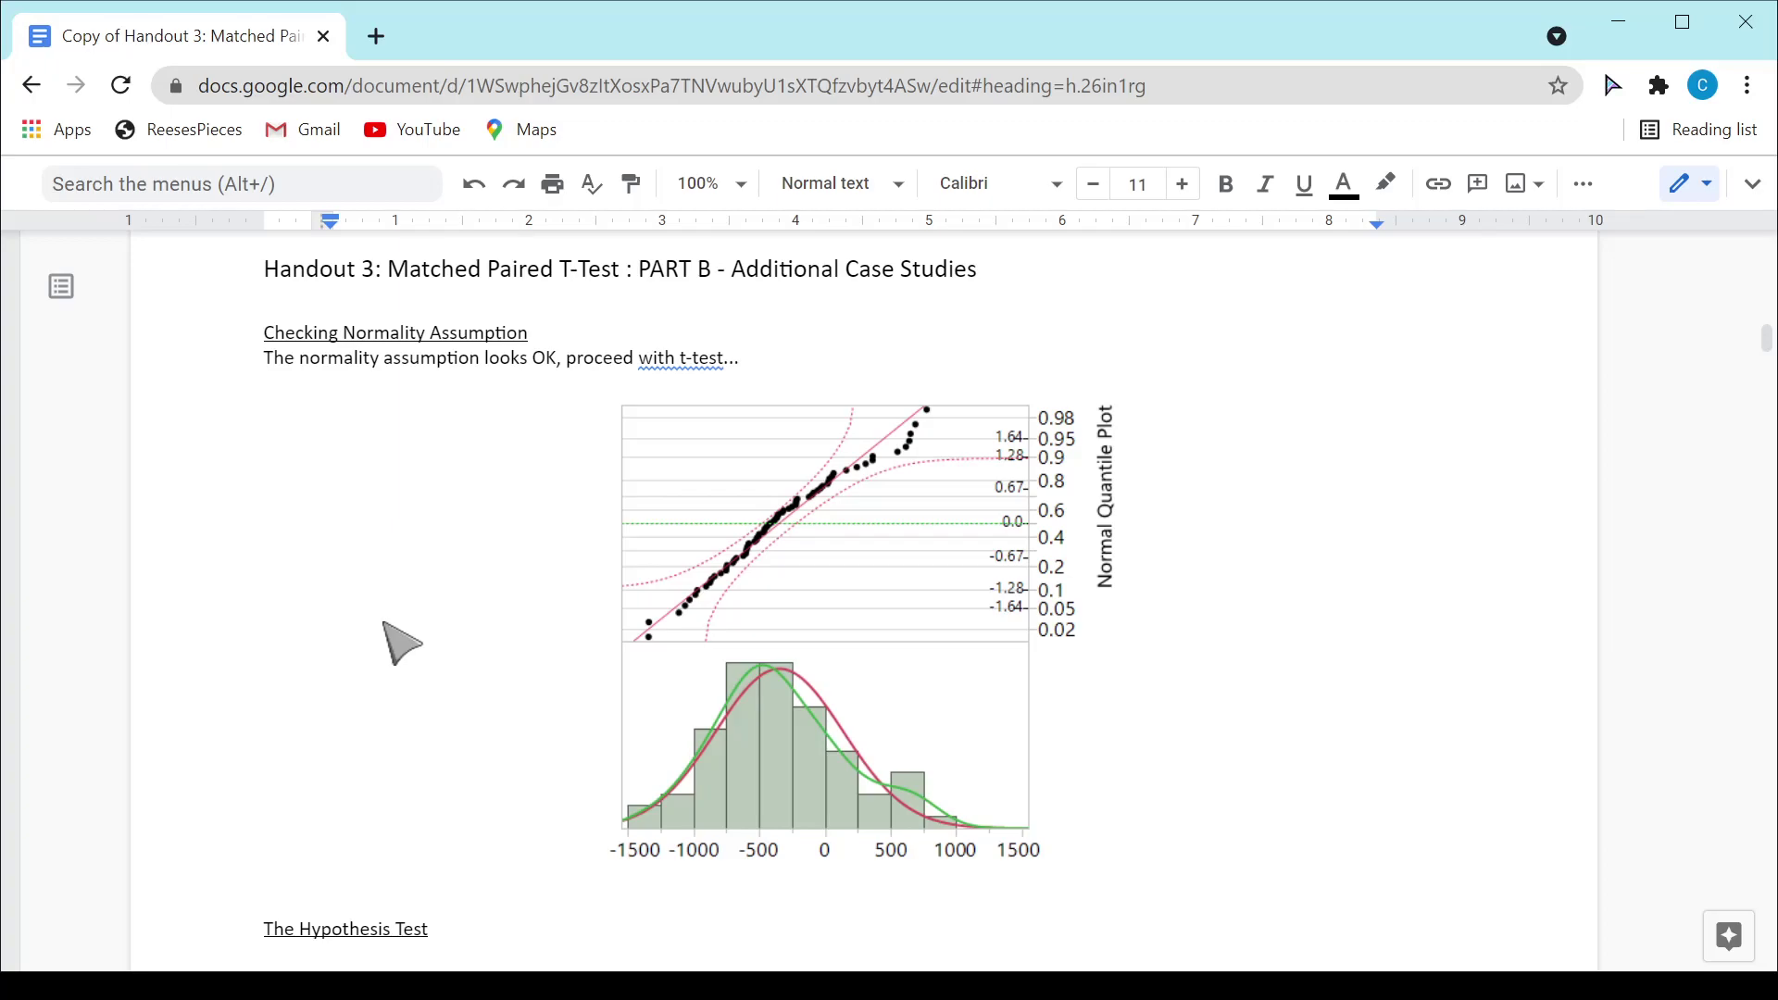
scroll(399, 630, down, 5)
scroll(407, 639, down, 2)
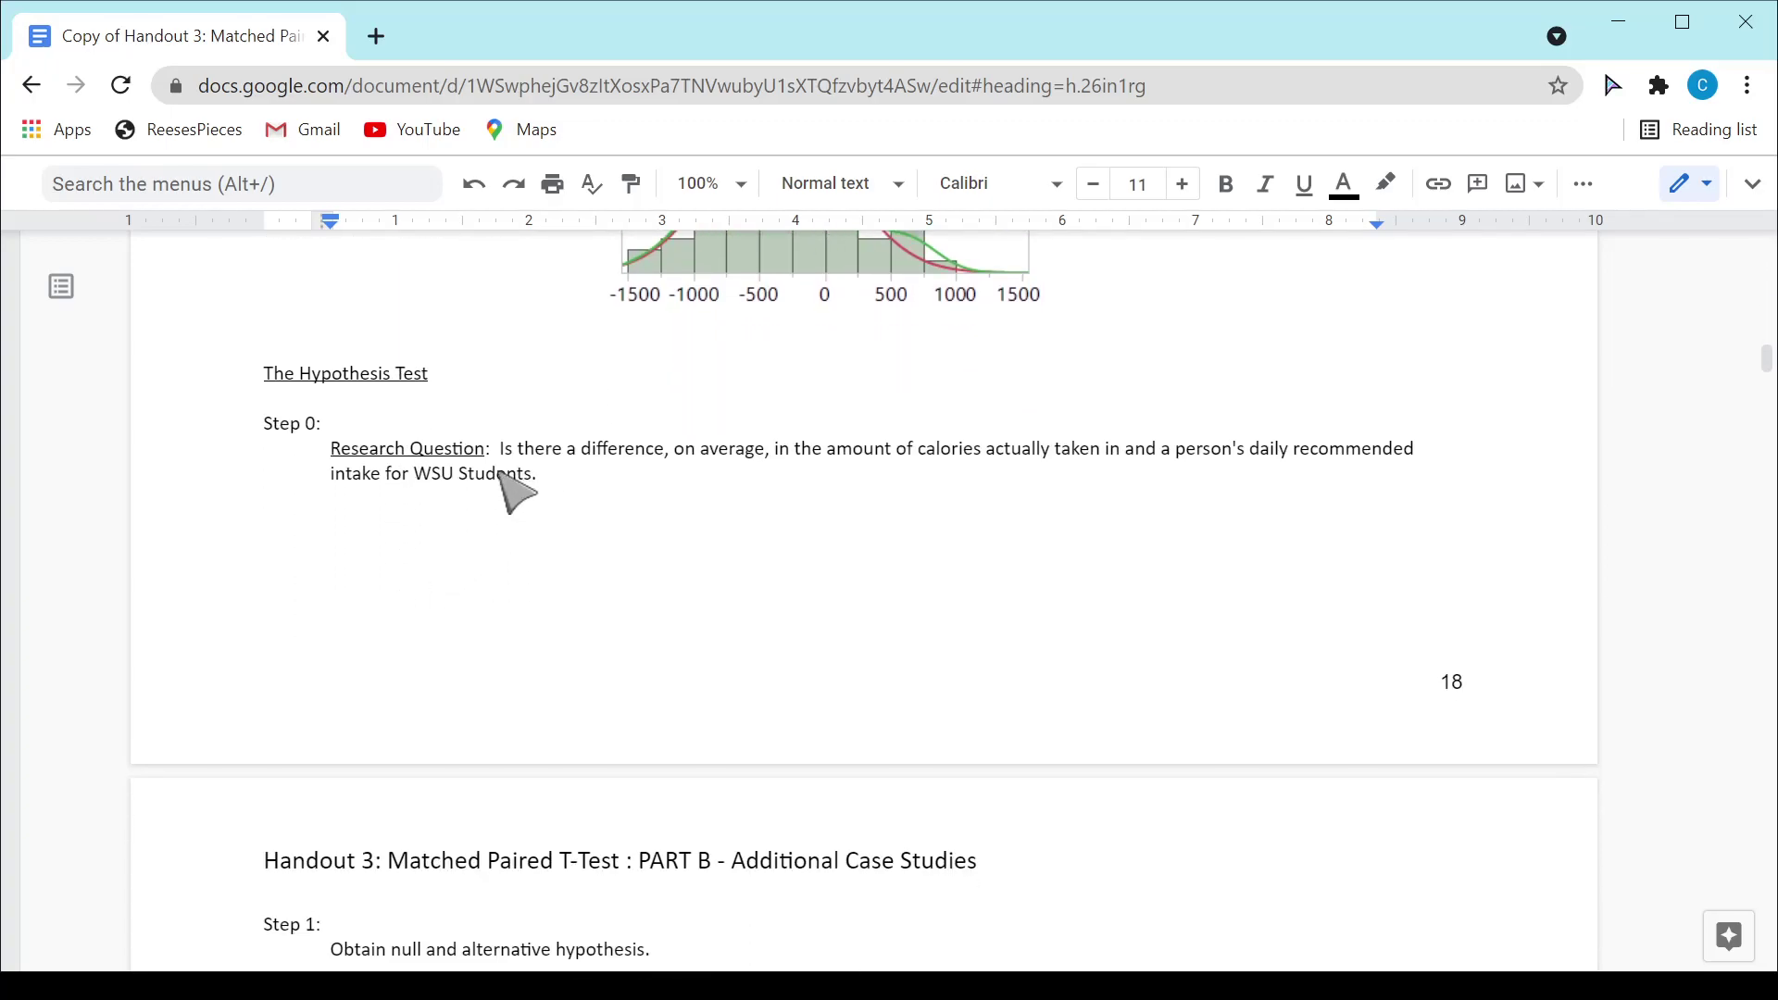
drag(675, 450, 761, 456)
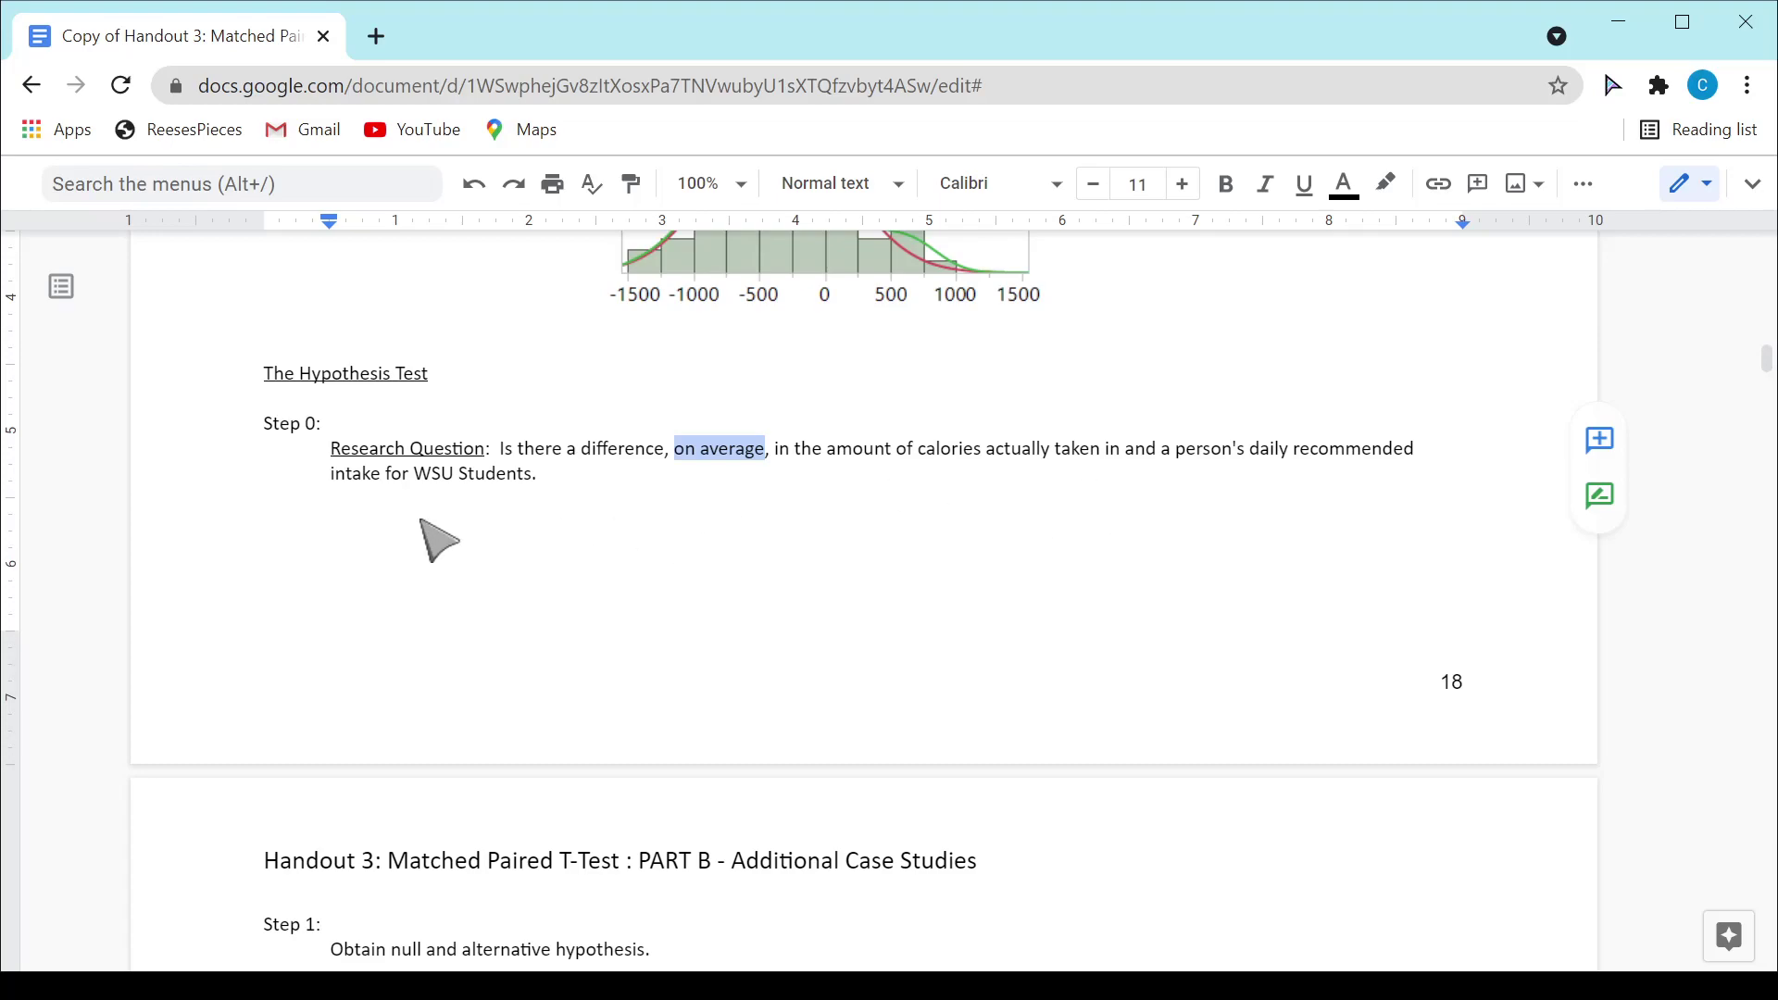
Highlight the written null and alternative hypotheses under Step 1 of the handout
scroll(944, 630, down, 6)
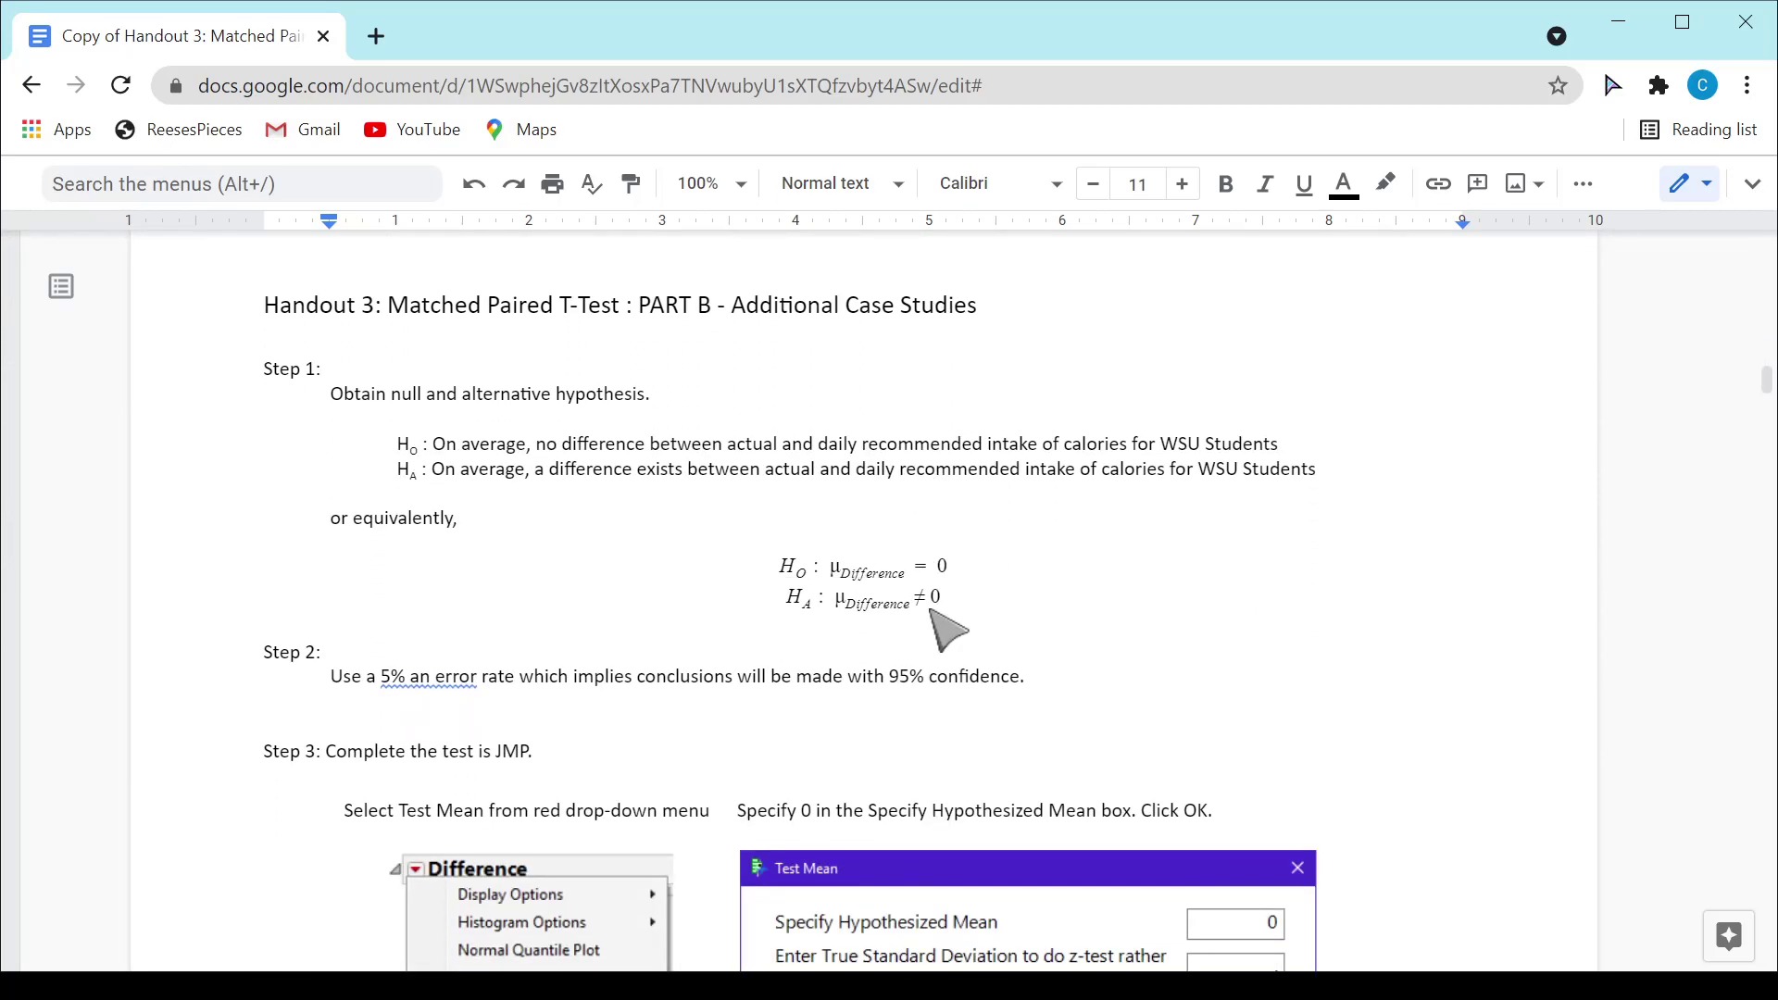
drag(397, 446, 423, 491)
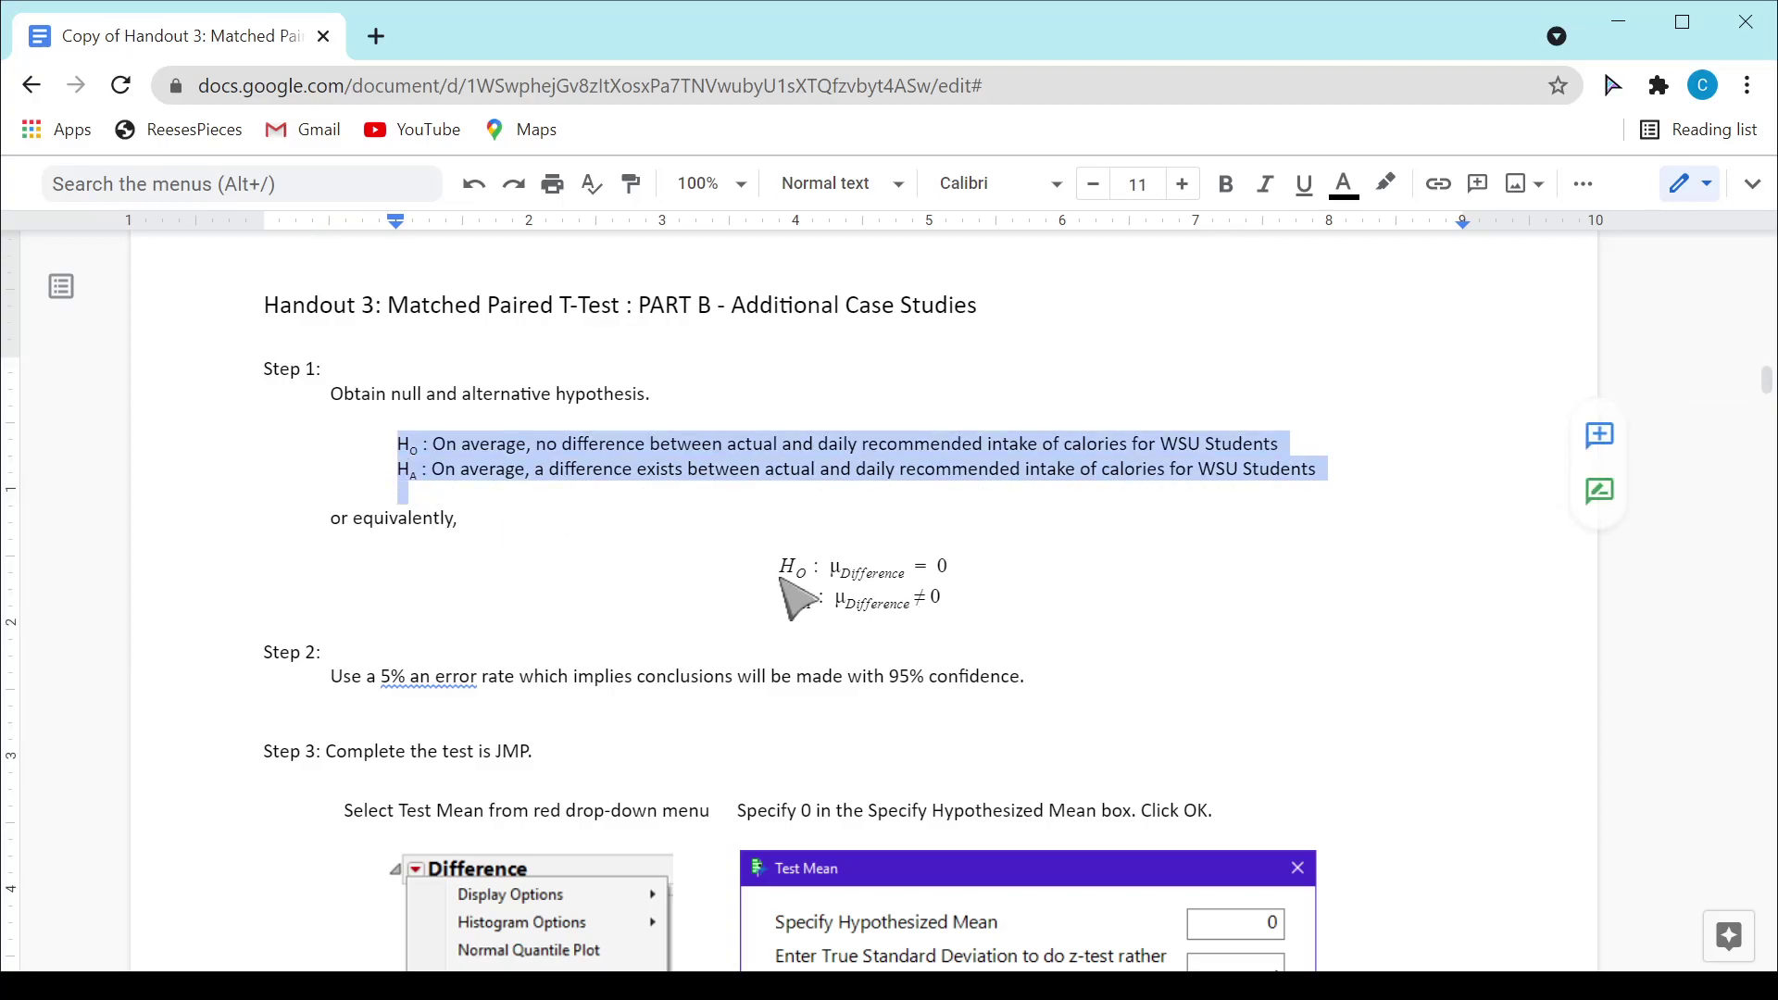
Select the symbolic null and alternative hypotheses under Step 1 and read the error rate in Step 2
drag(760, 567, 922, 632)
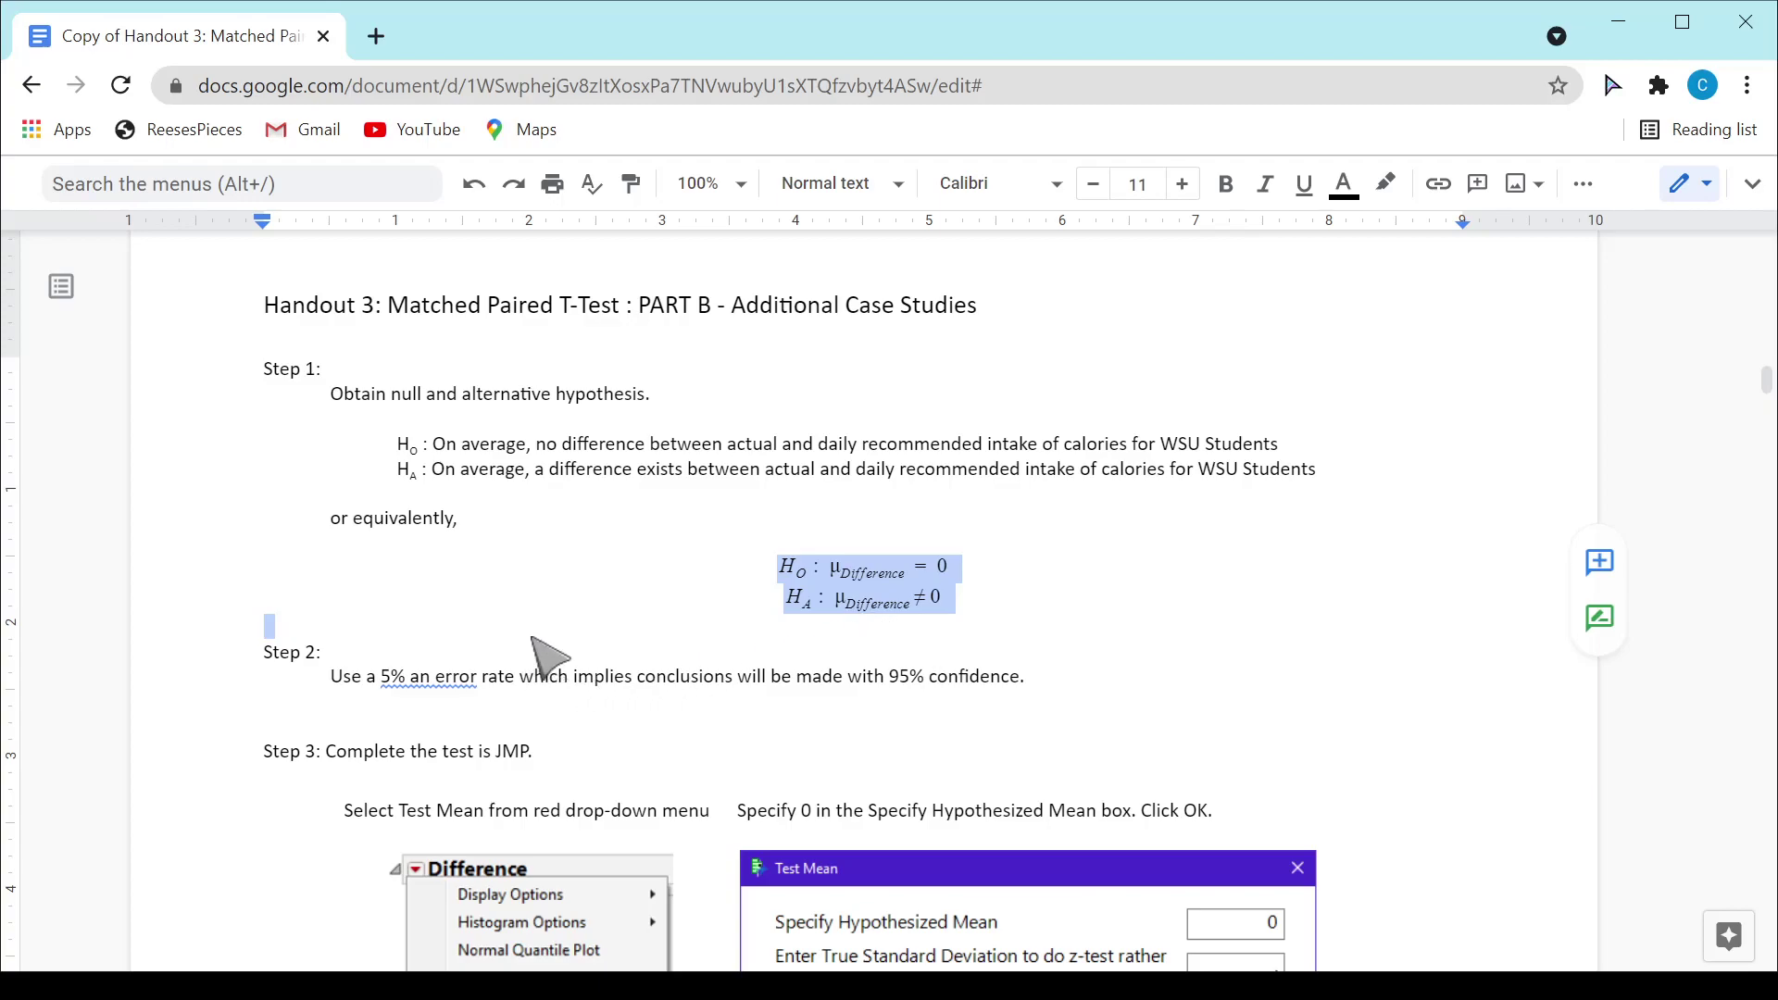
scroll(549, 655, down, 2)
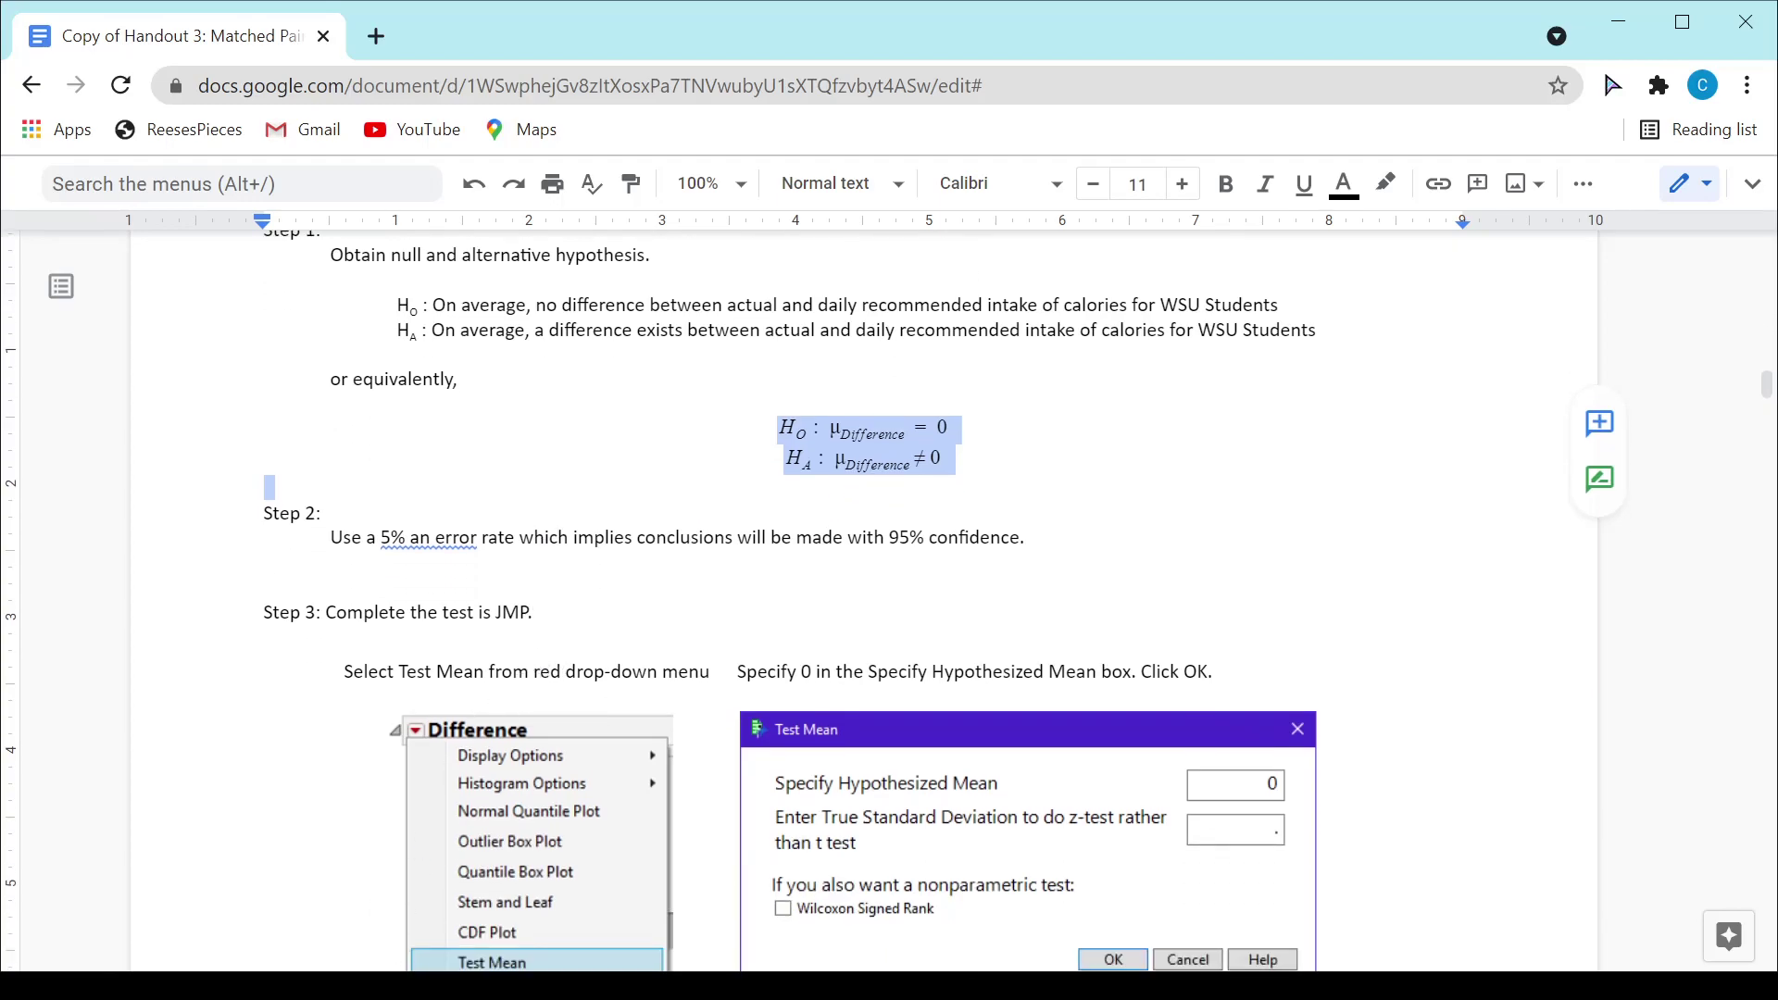
Switch to JMP, test the mean of Difference against a hypothesized mean of 0, and reposition the report to compare it with the handout's hypotheses
key(alt+Tab)
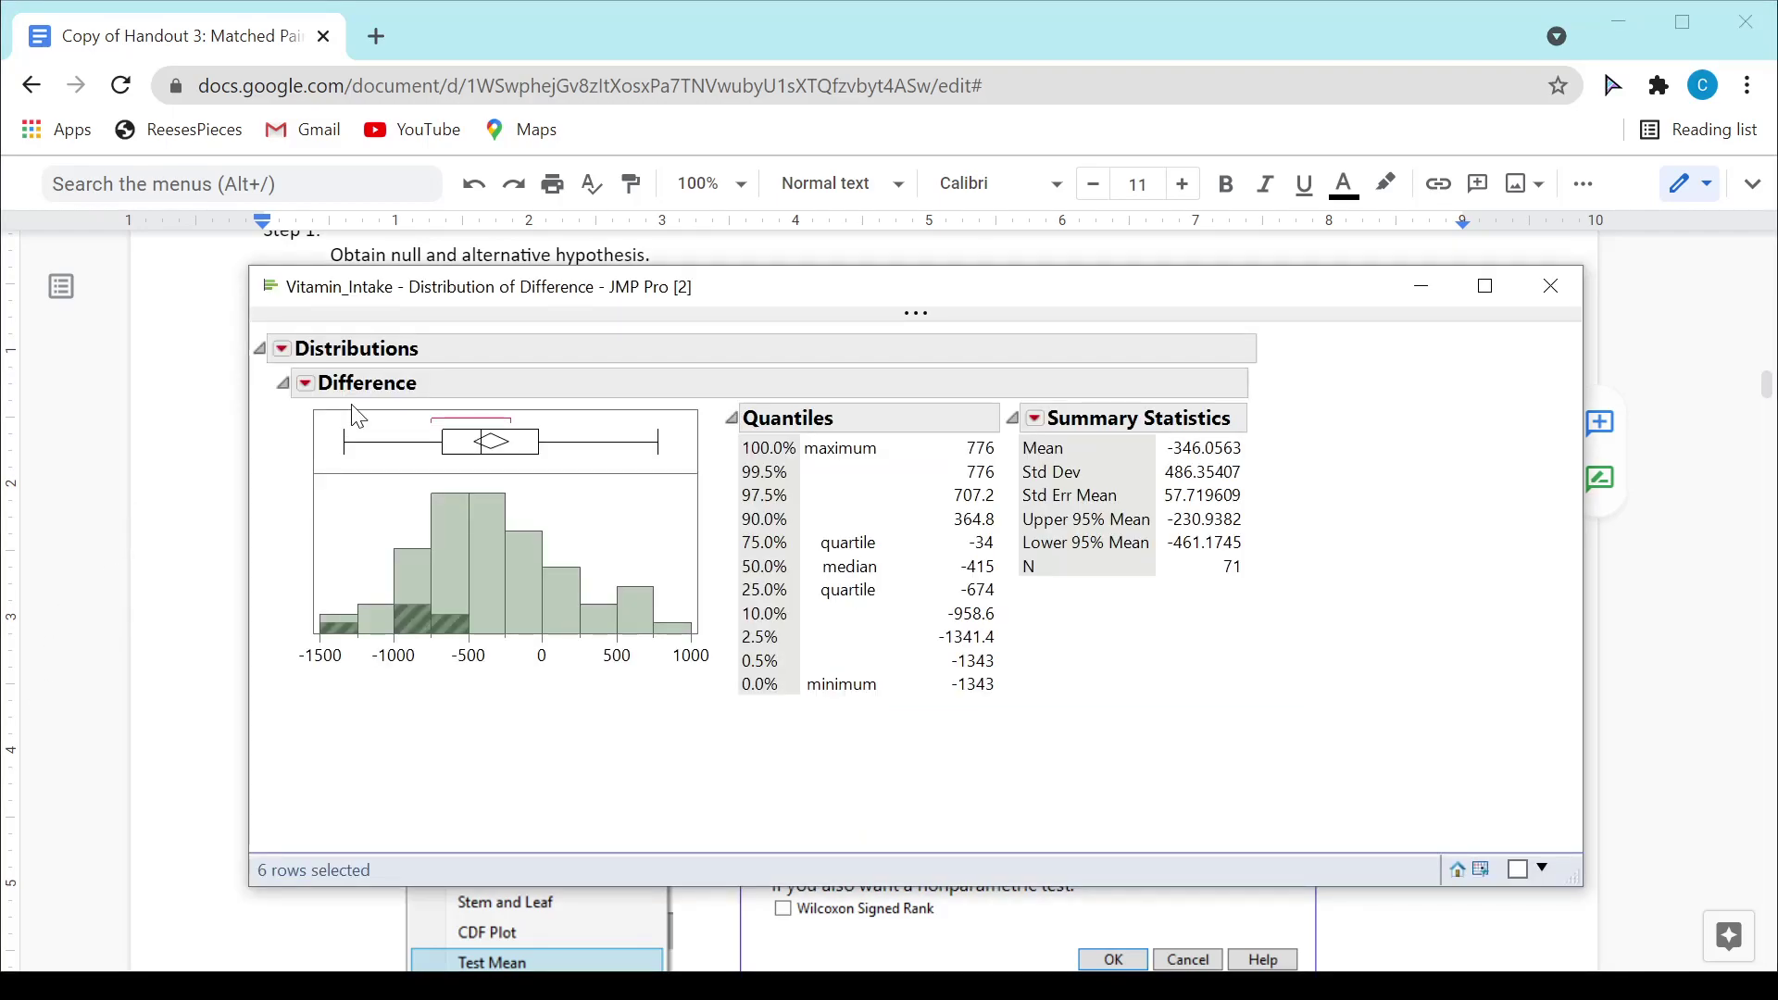
click(305, 382)
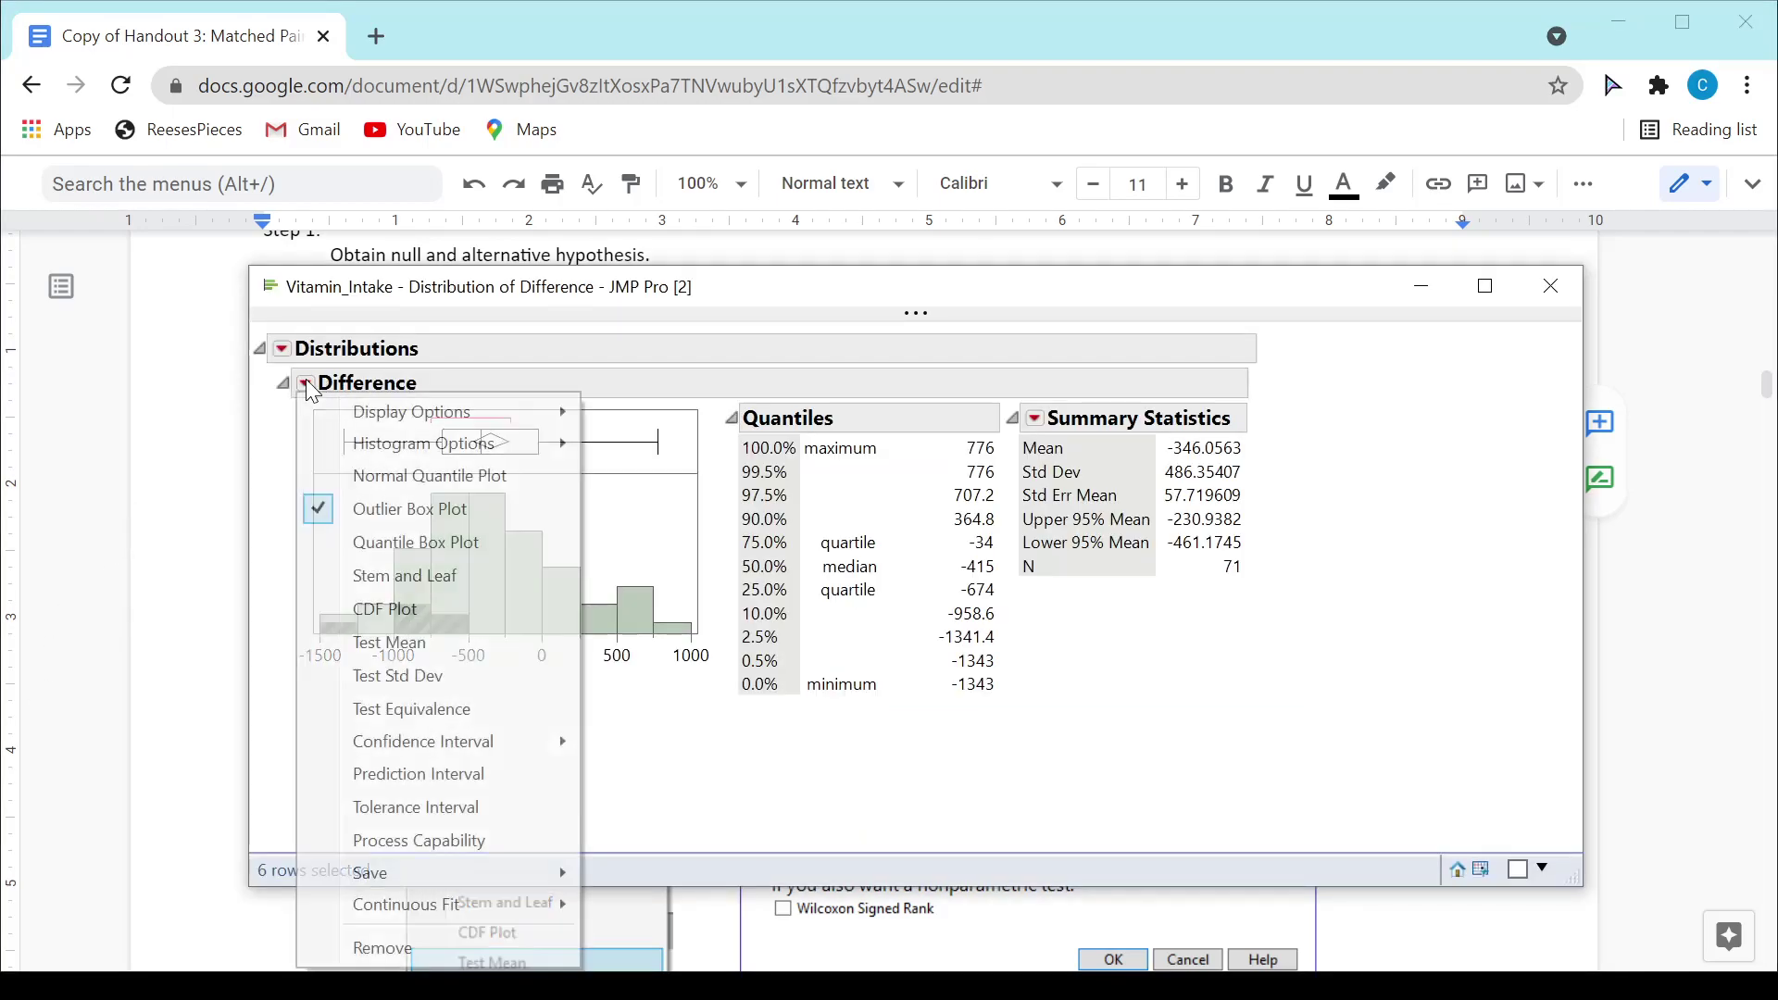
click(428, 650)
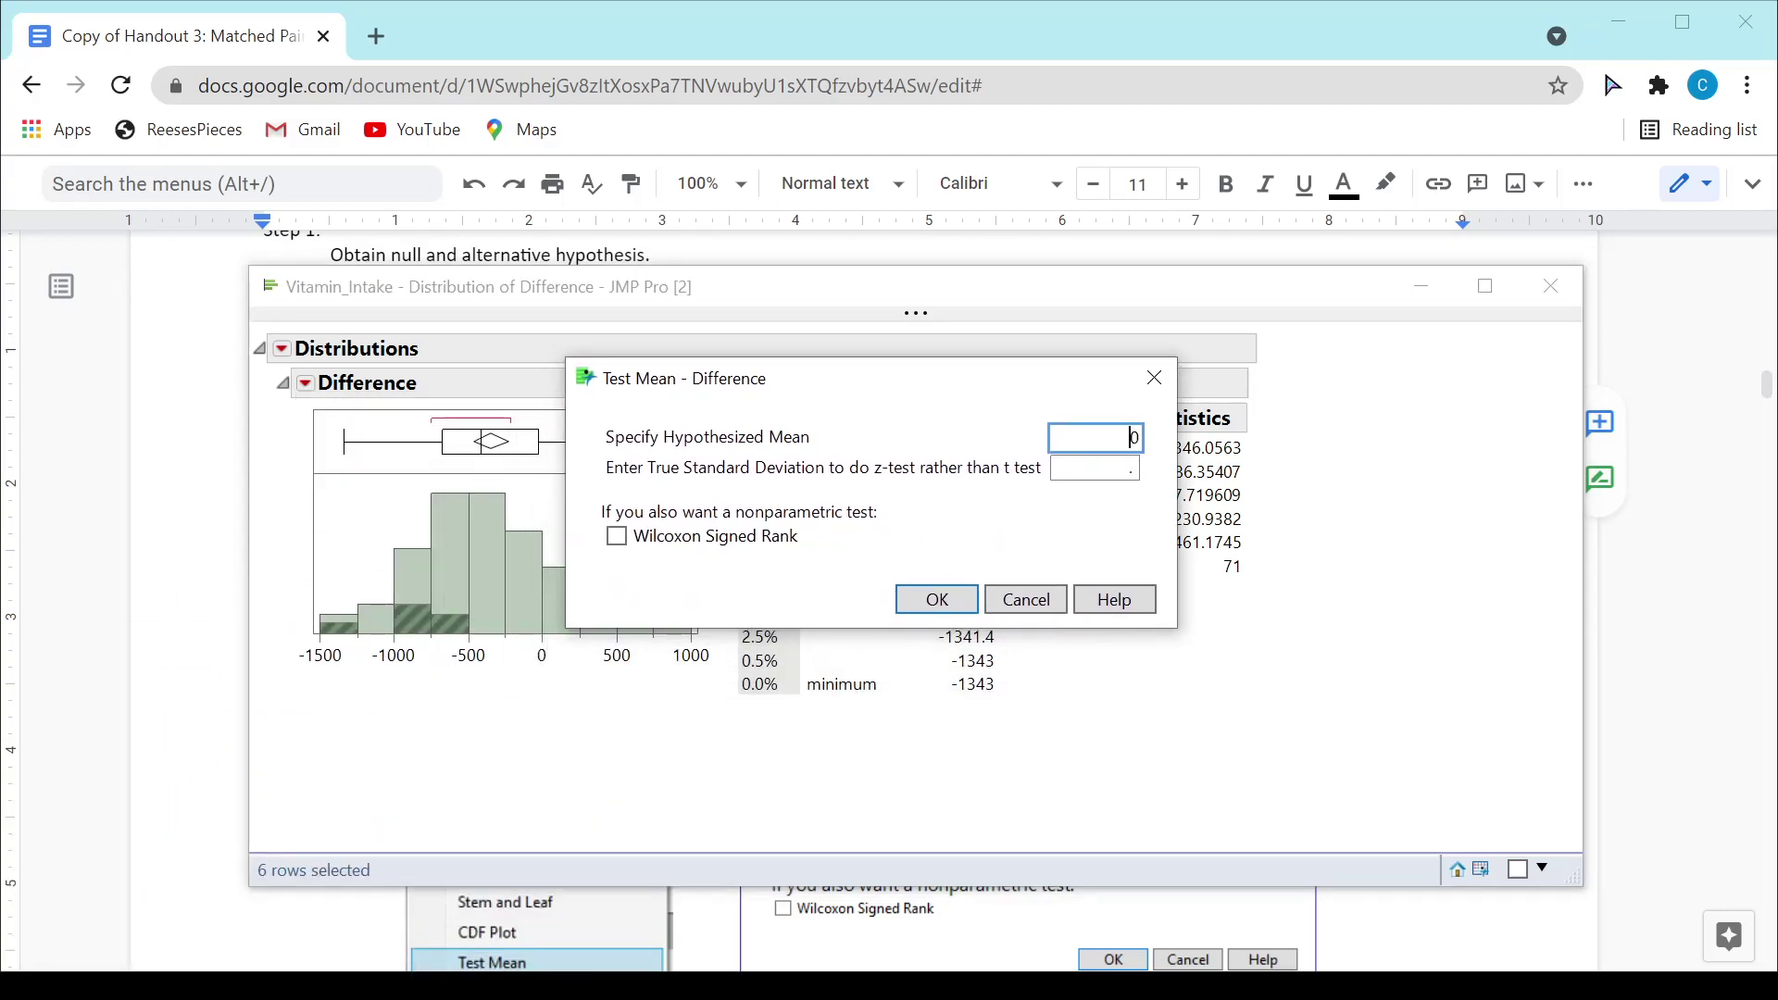
click(938, 602)
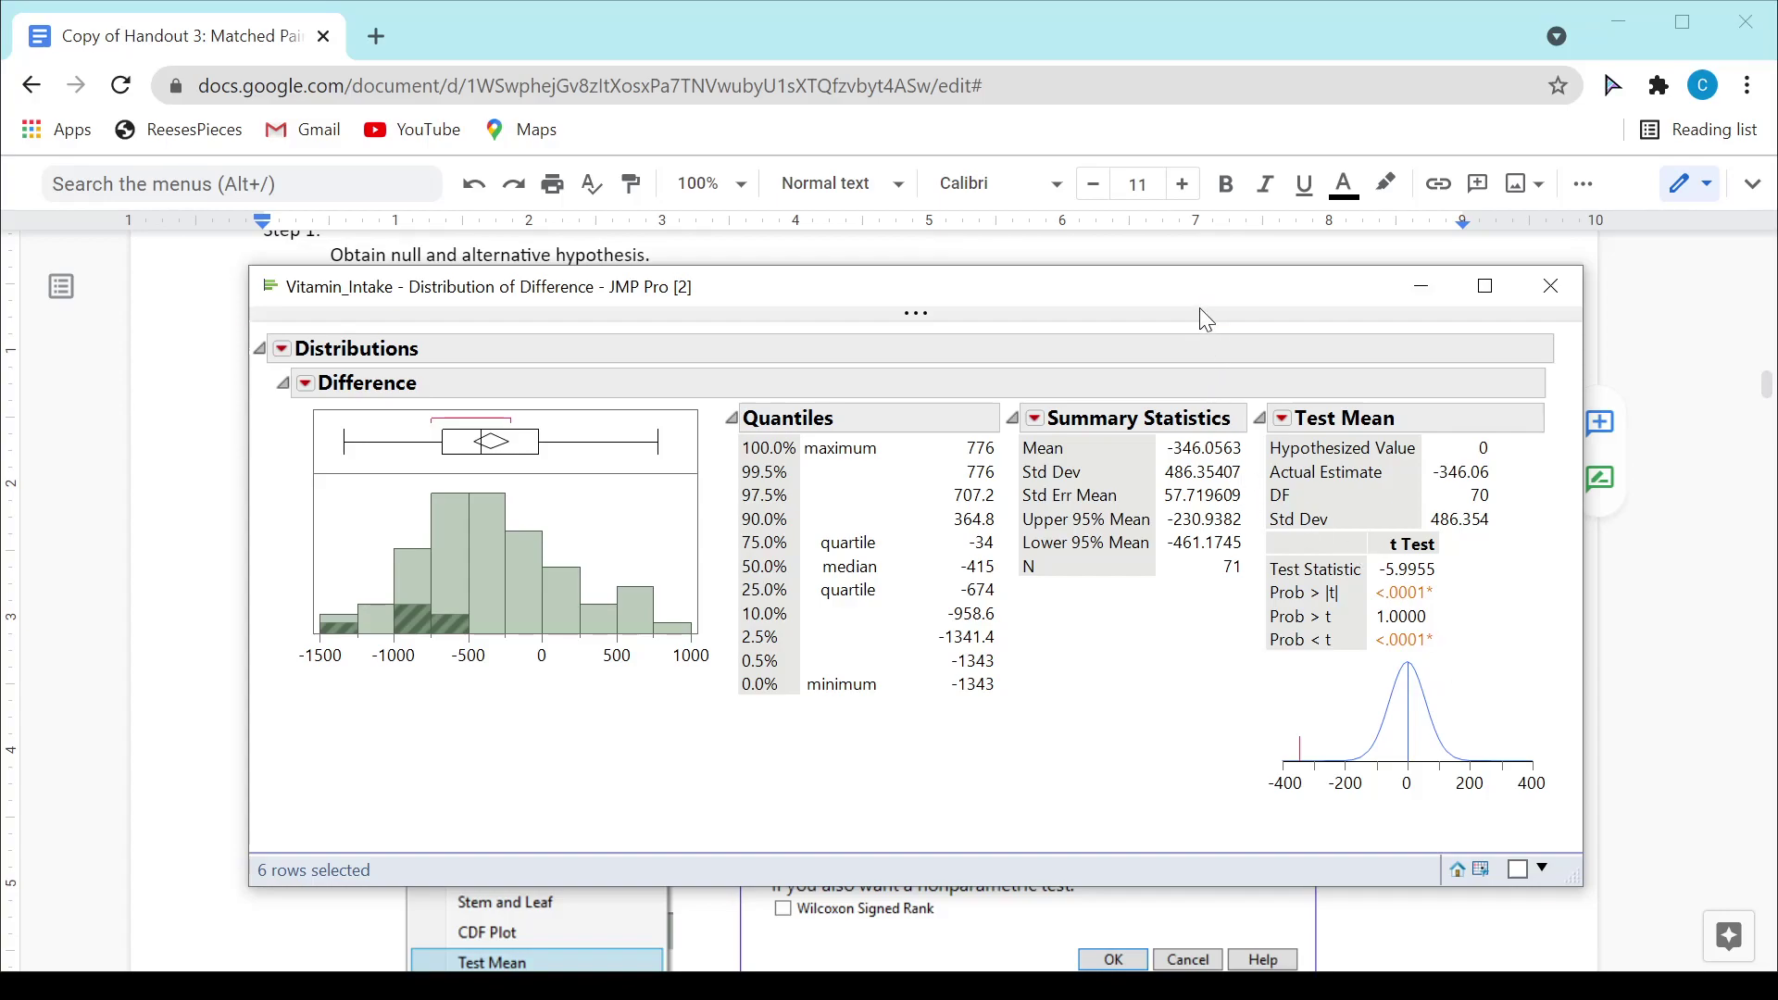
drag(1195, 296, 1186, 681)
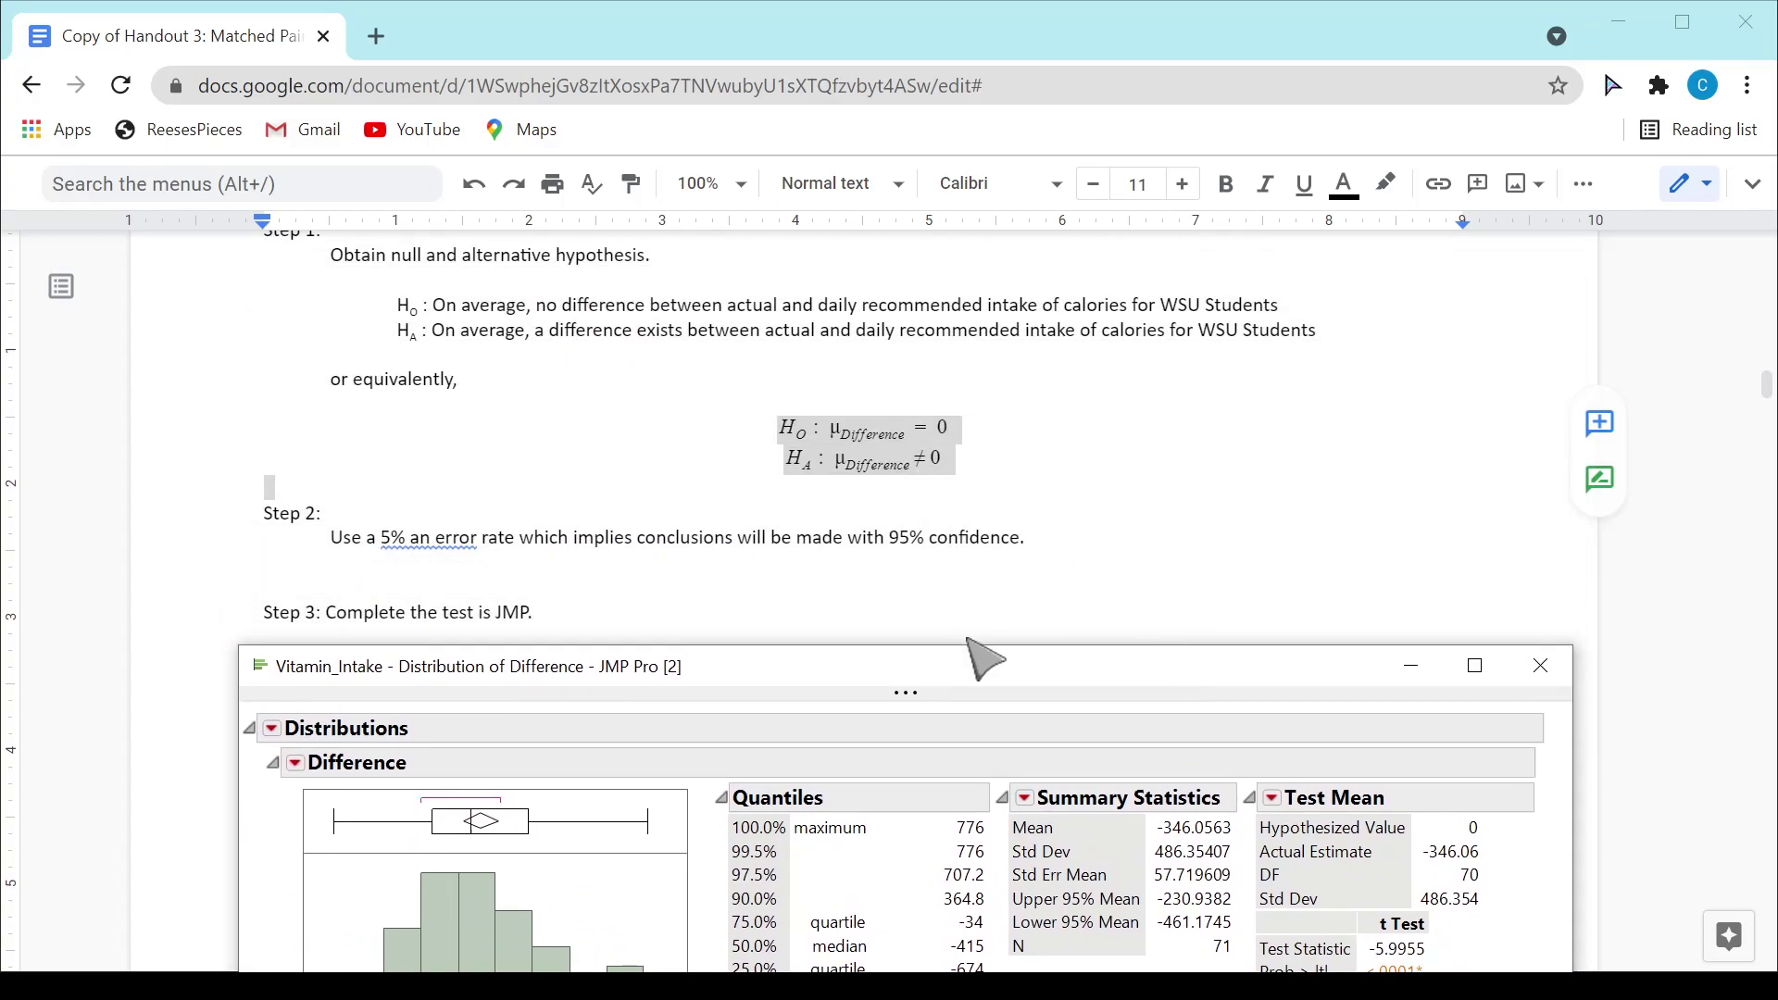
drag(977, 666, 989, 391)
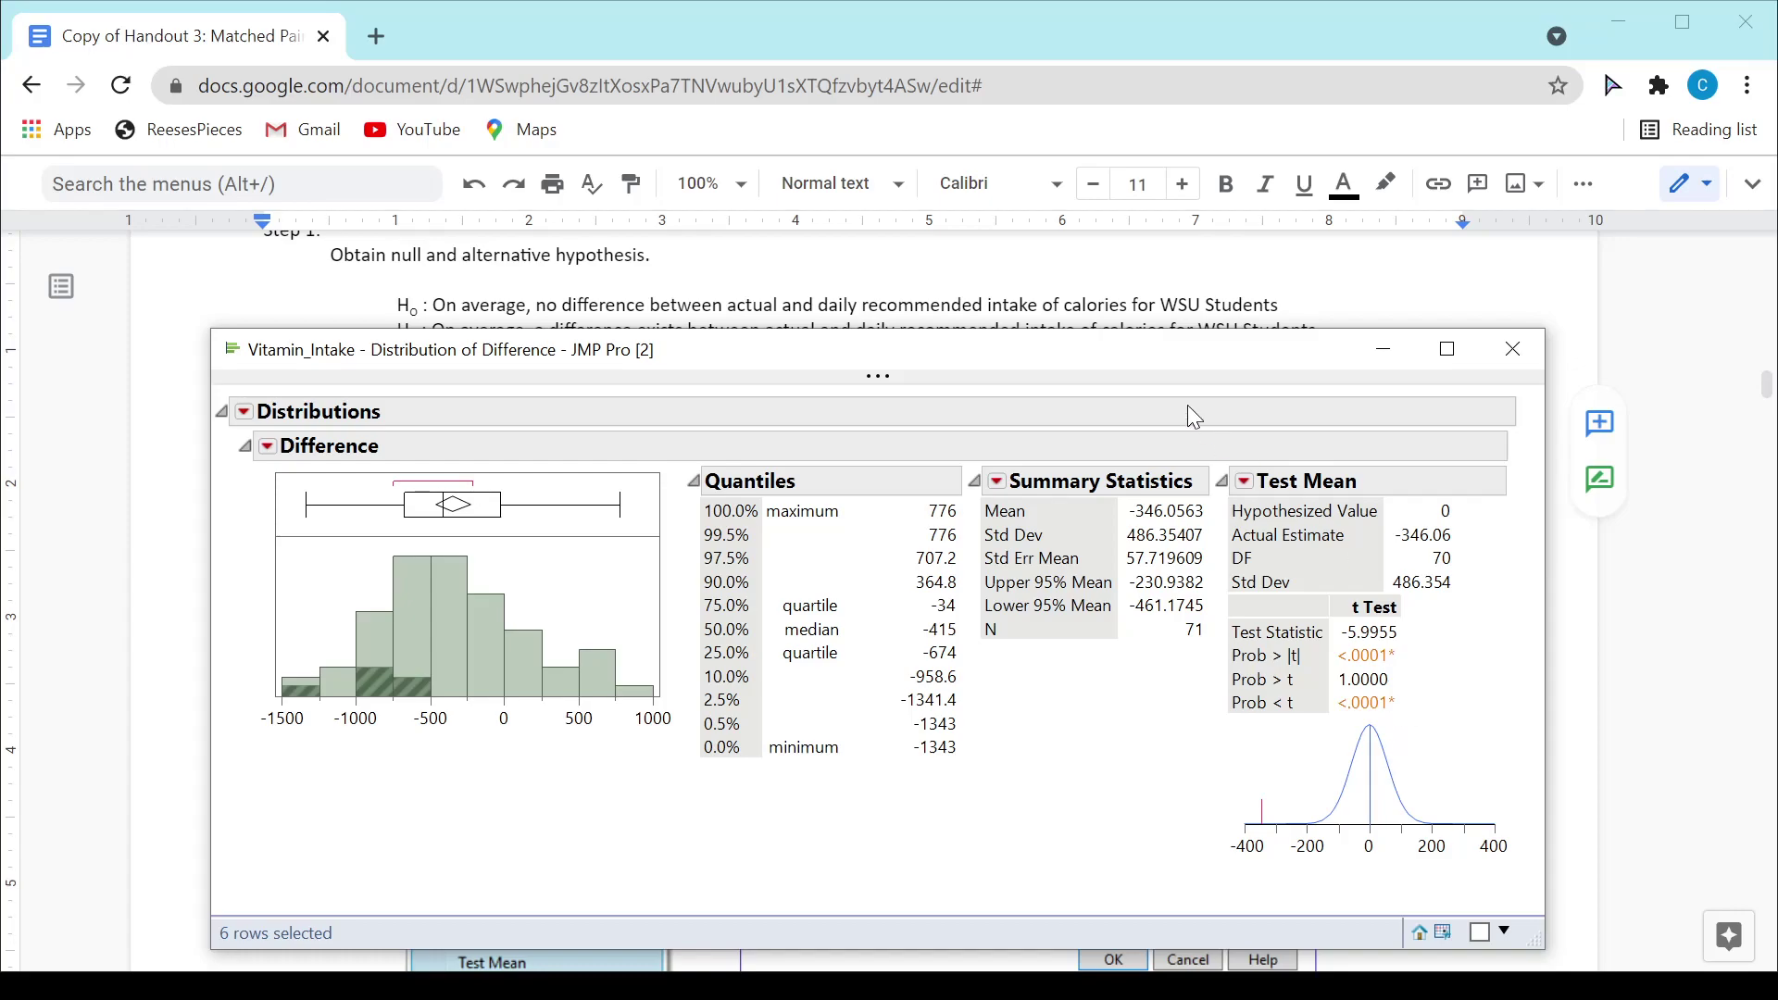
Return to the handout, review its t-test output, and select the Step 4 decision to reject the null hypothesis
click(1040, 306)
scroll(1071, 556, down, 7)
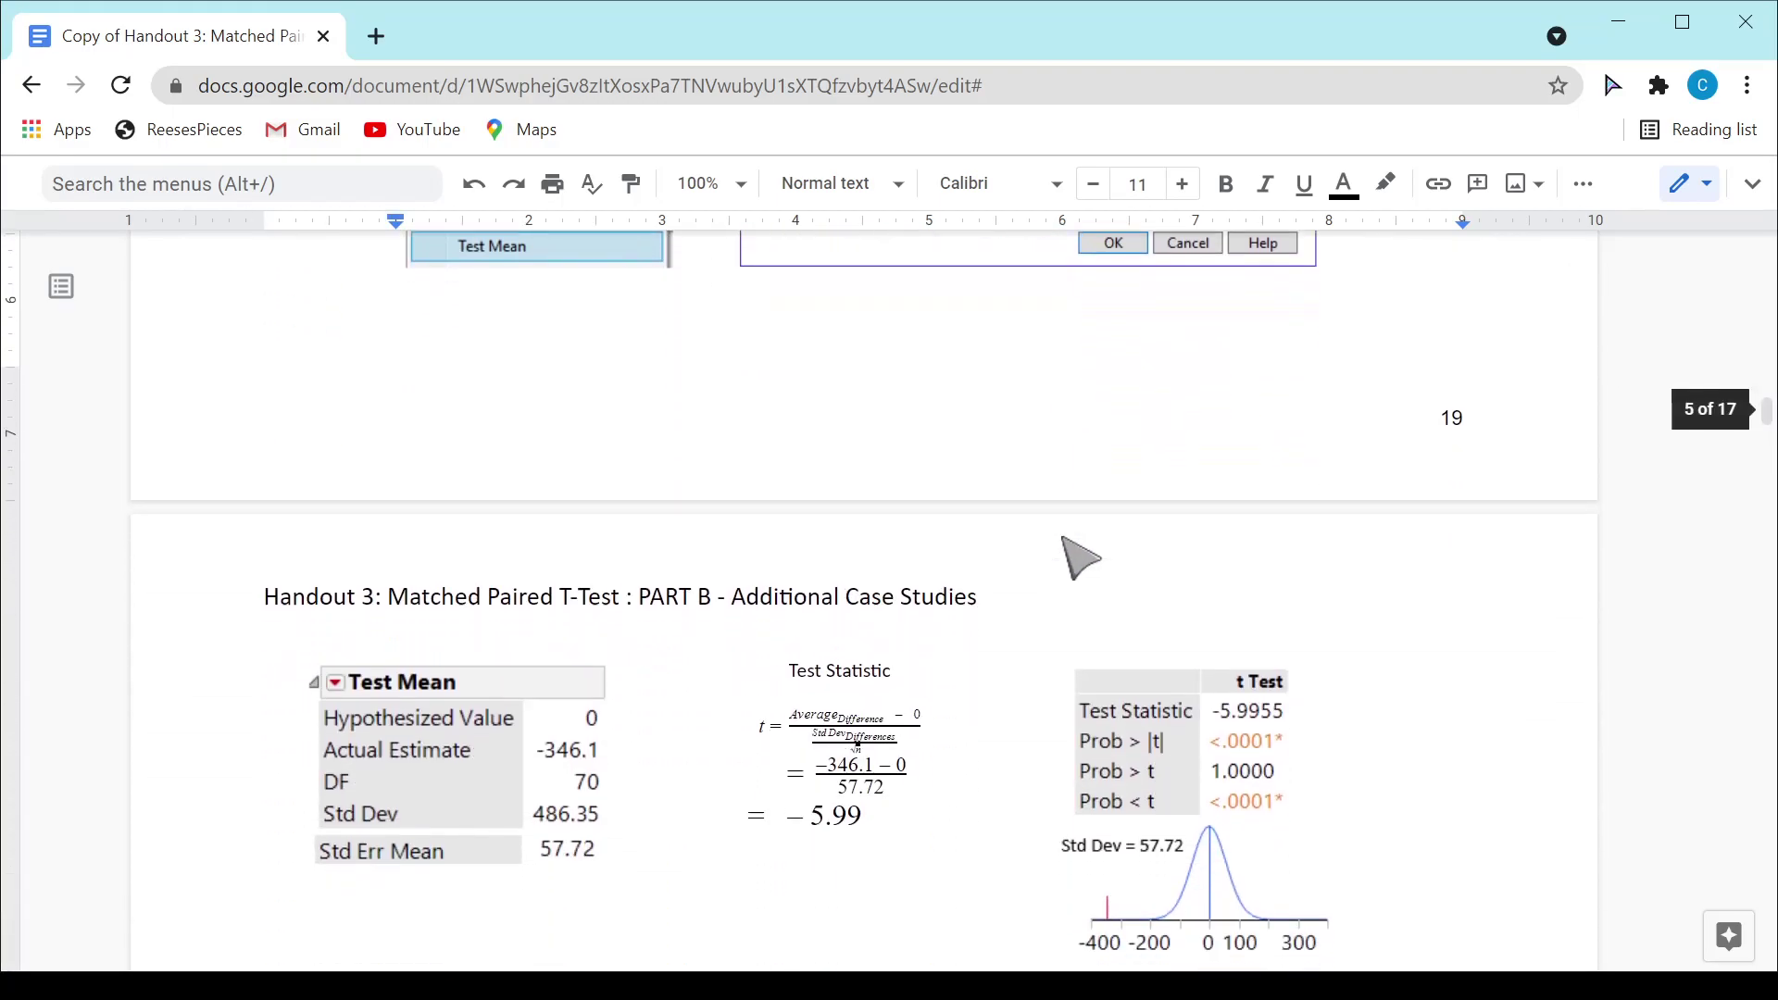
scroll(1080, 558, down, 4)
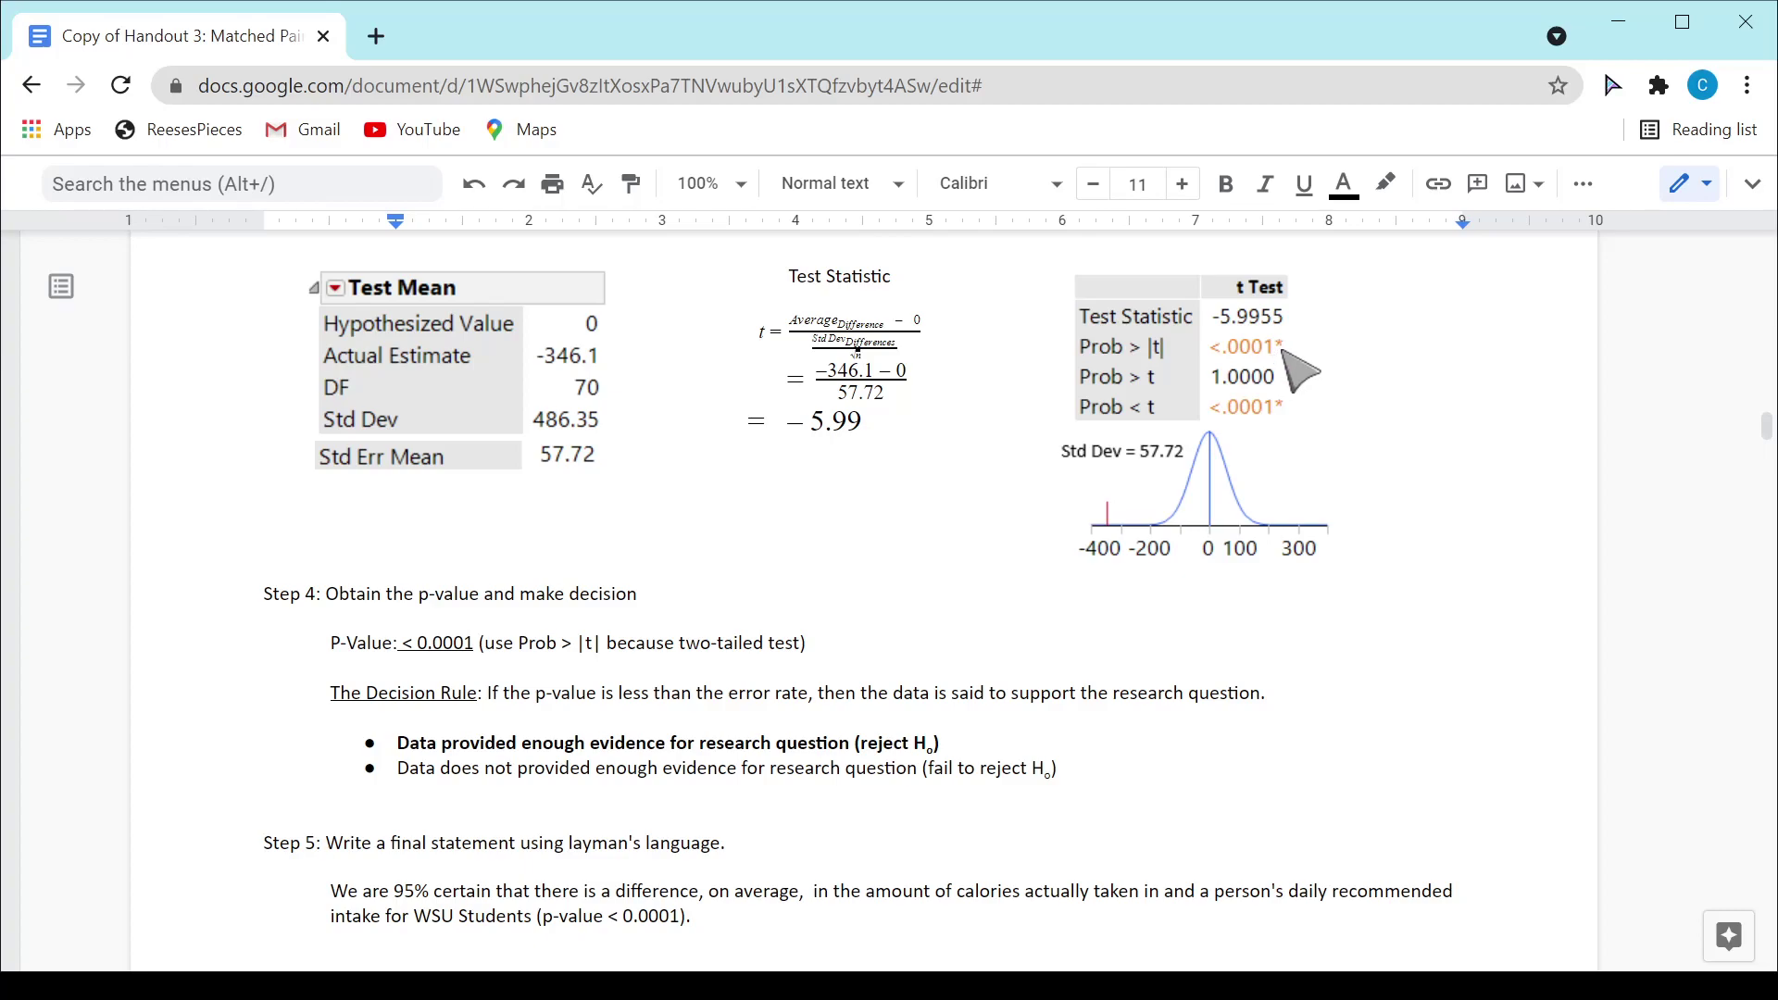
drag(397, 743, 953, 747)
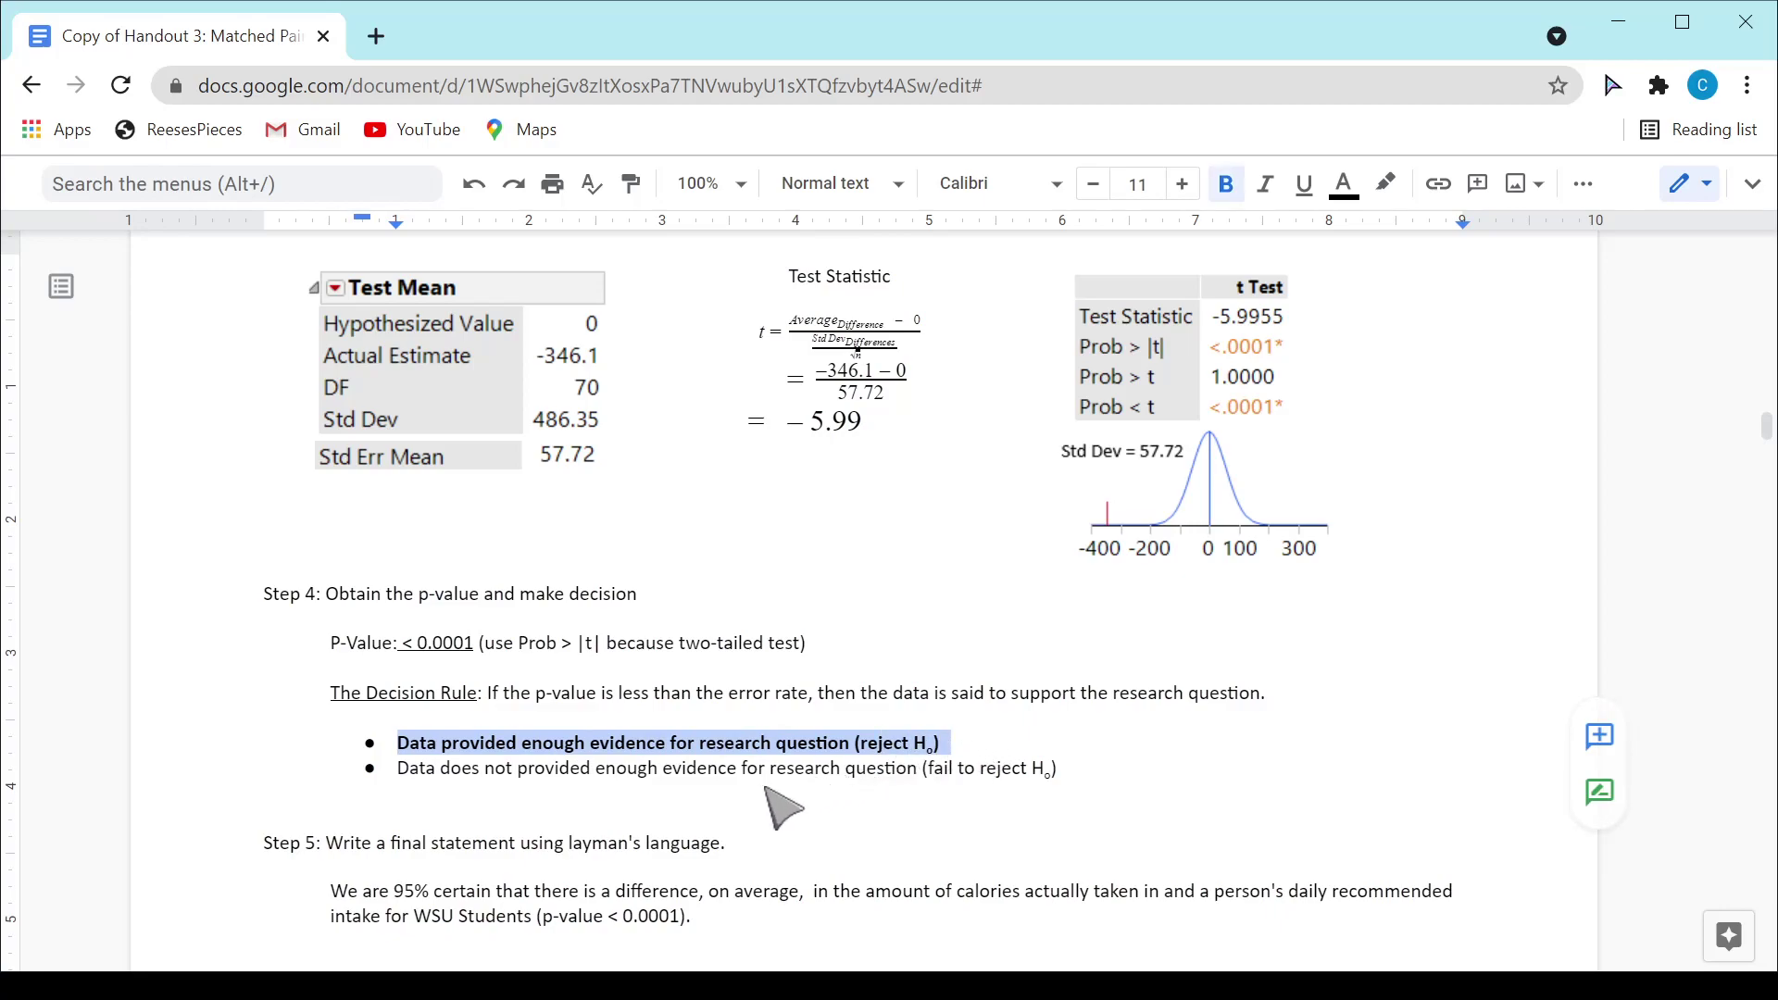
Apply a yellow highlight to the final layman's-language statement under Step 5 of the handout
scroll(782, 793, down, 3)
drag(333, 613, 726, 675)
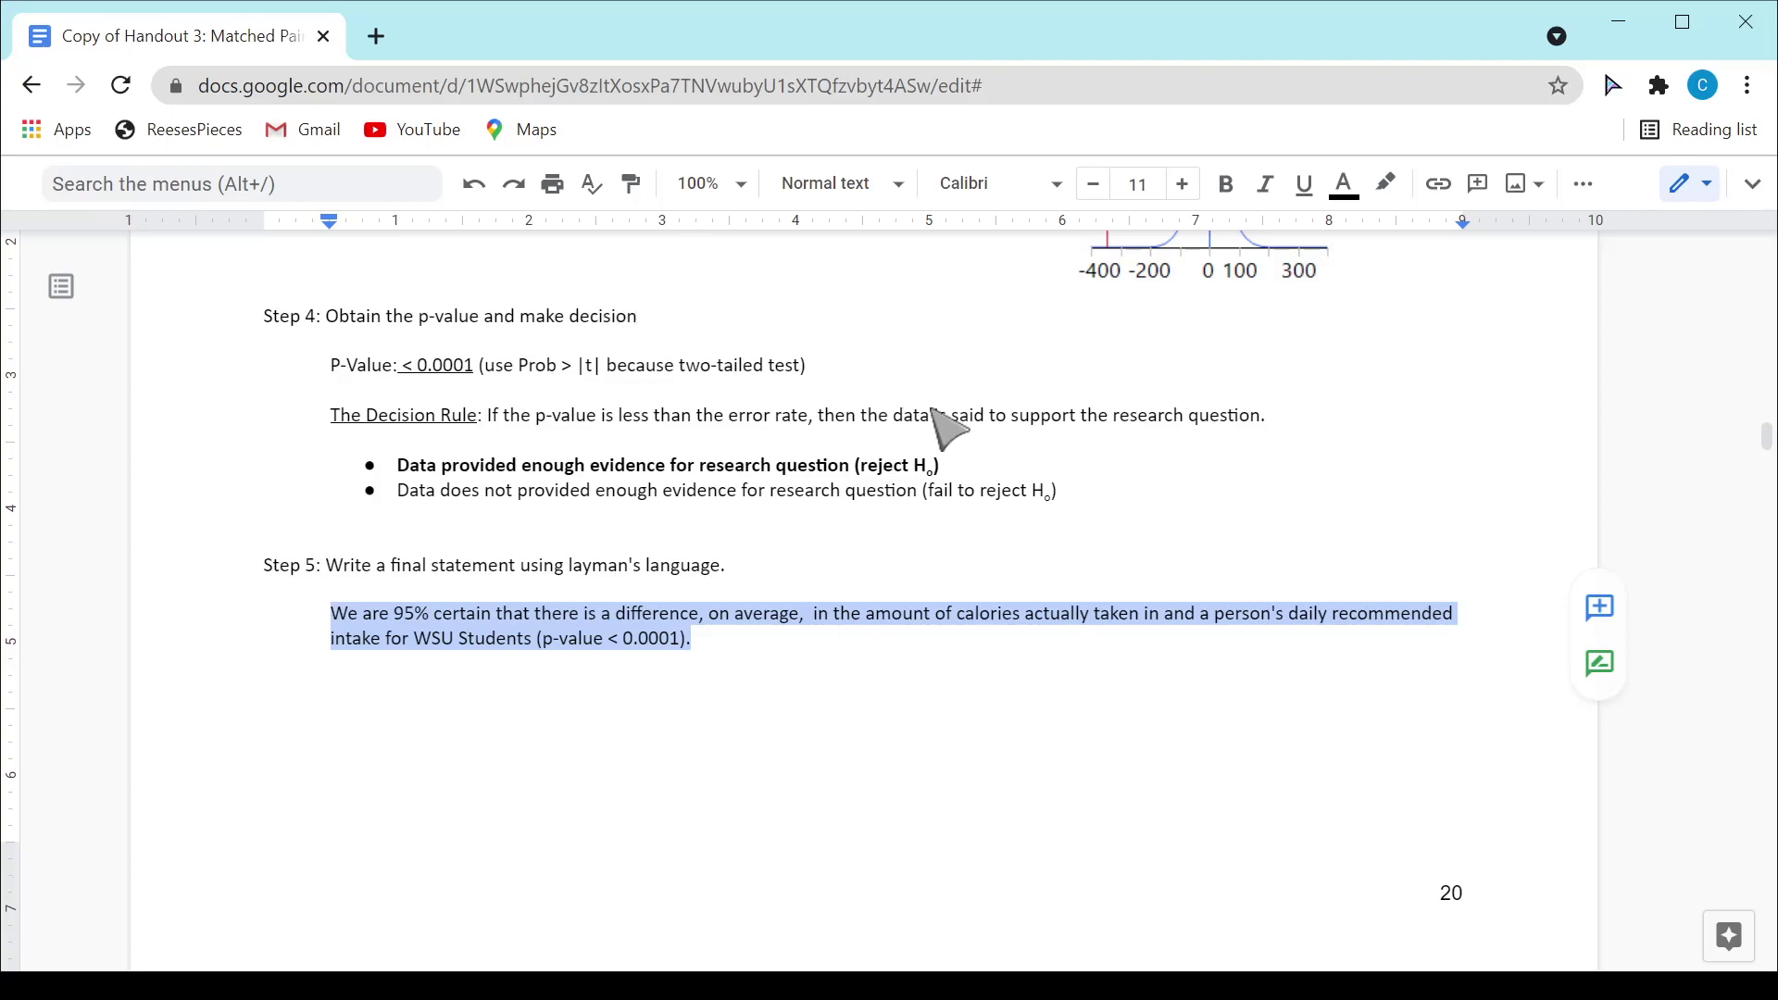
click(1386, 184)
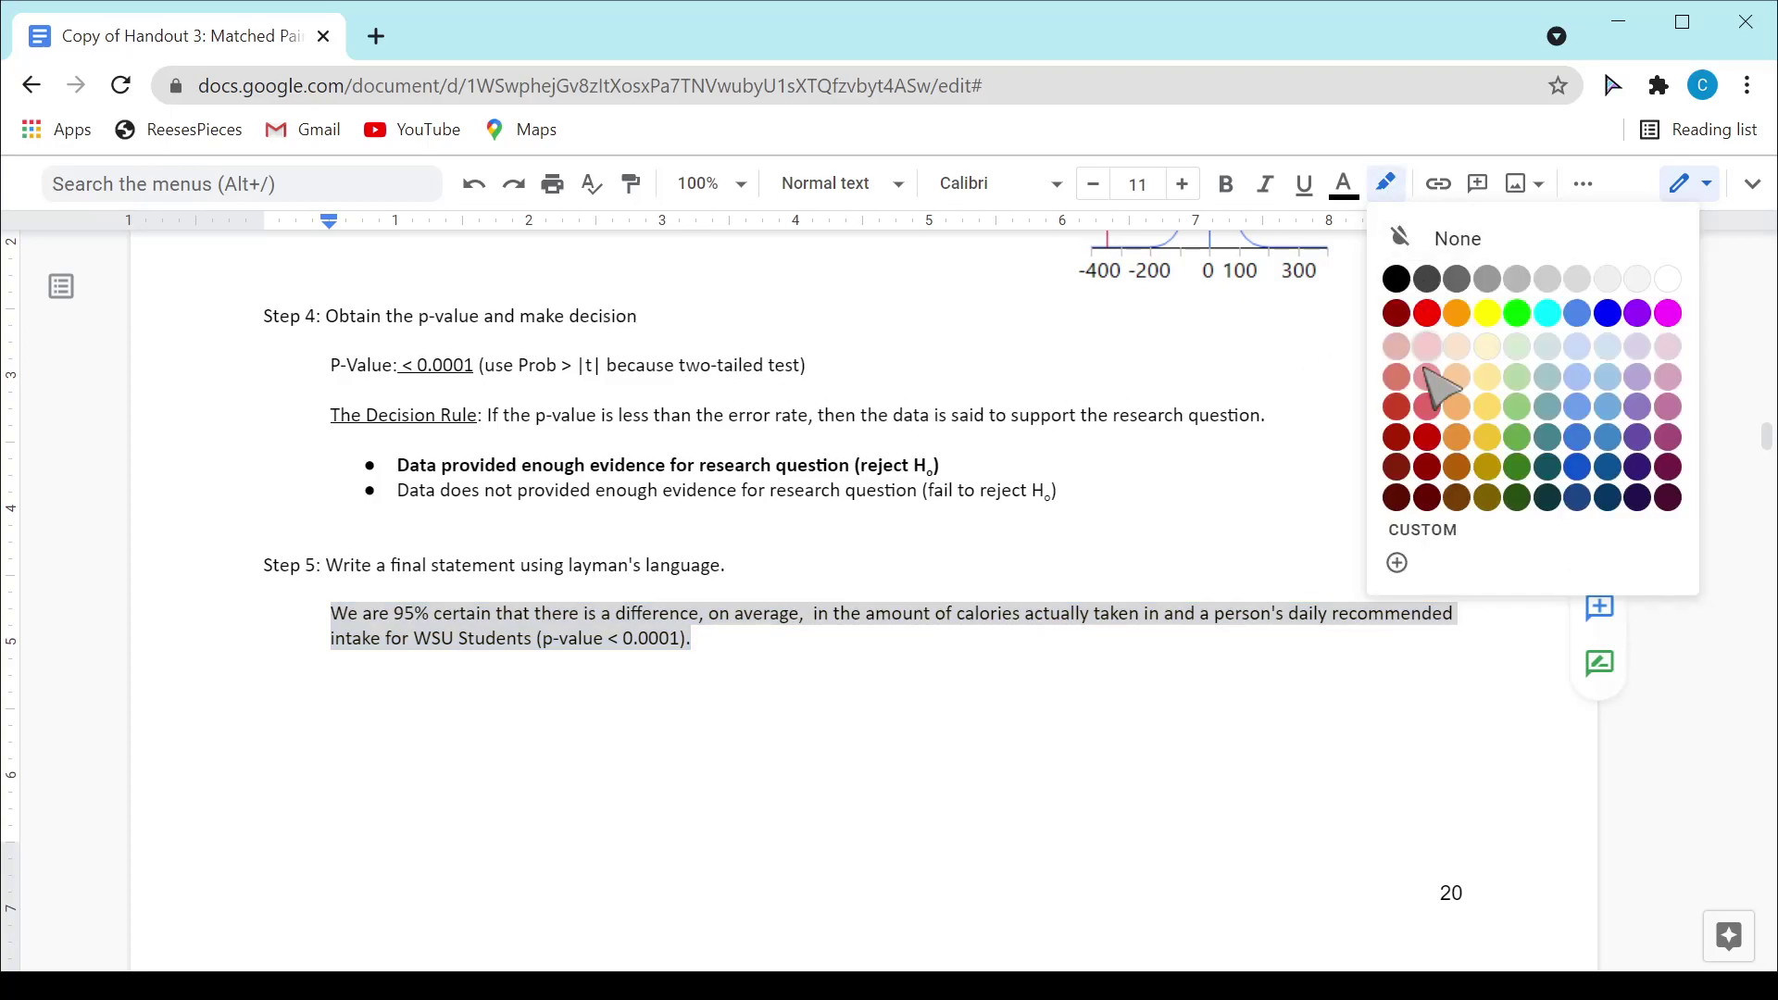
click(1487, 315)
click(748, 743)
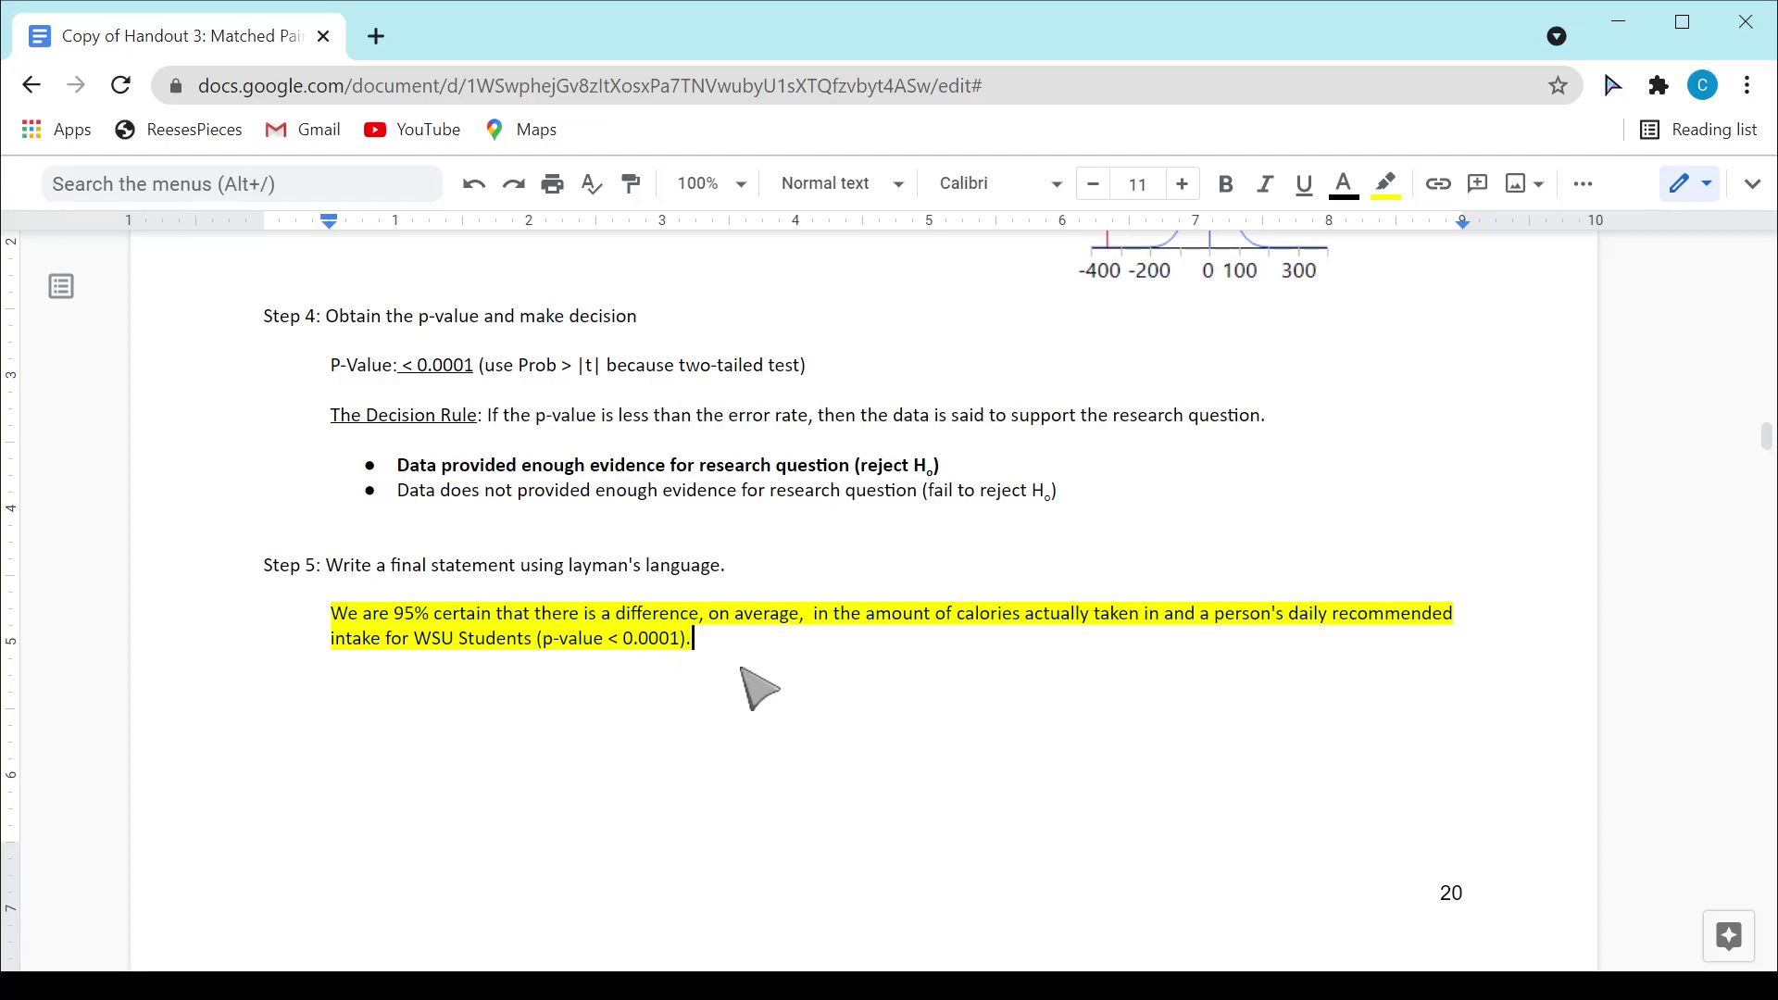
Examine the handout's 95% confidence interval formulas, limits, repeated-sampling plot and written interpretation
scroll(866, 704, down, 3)
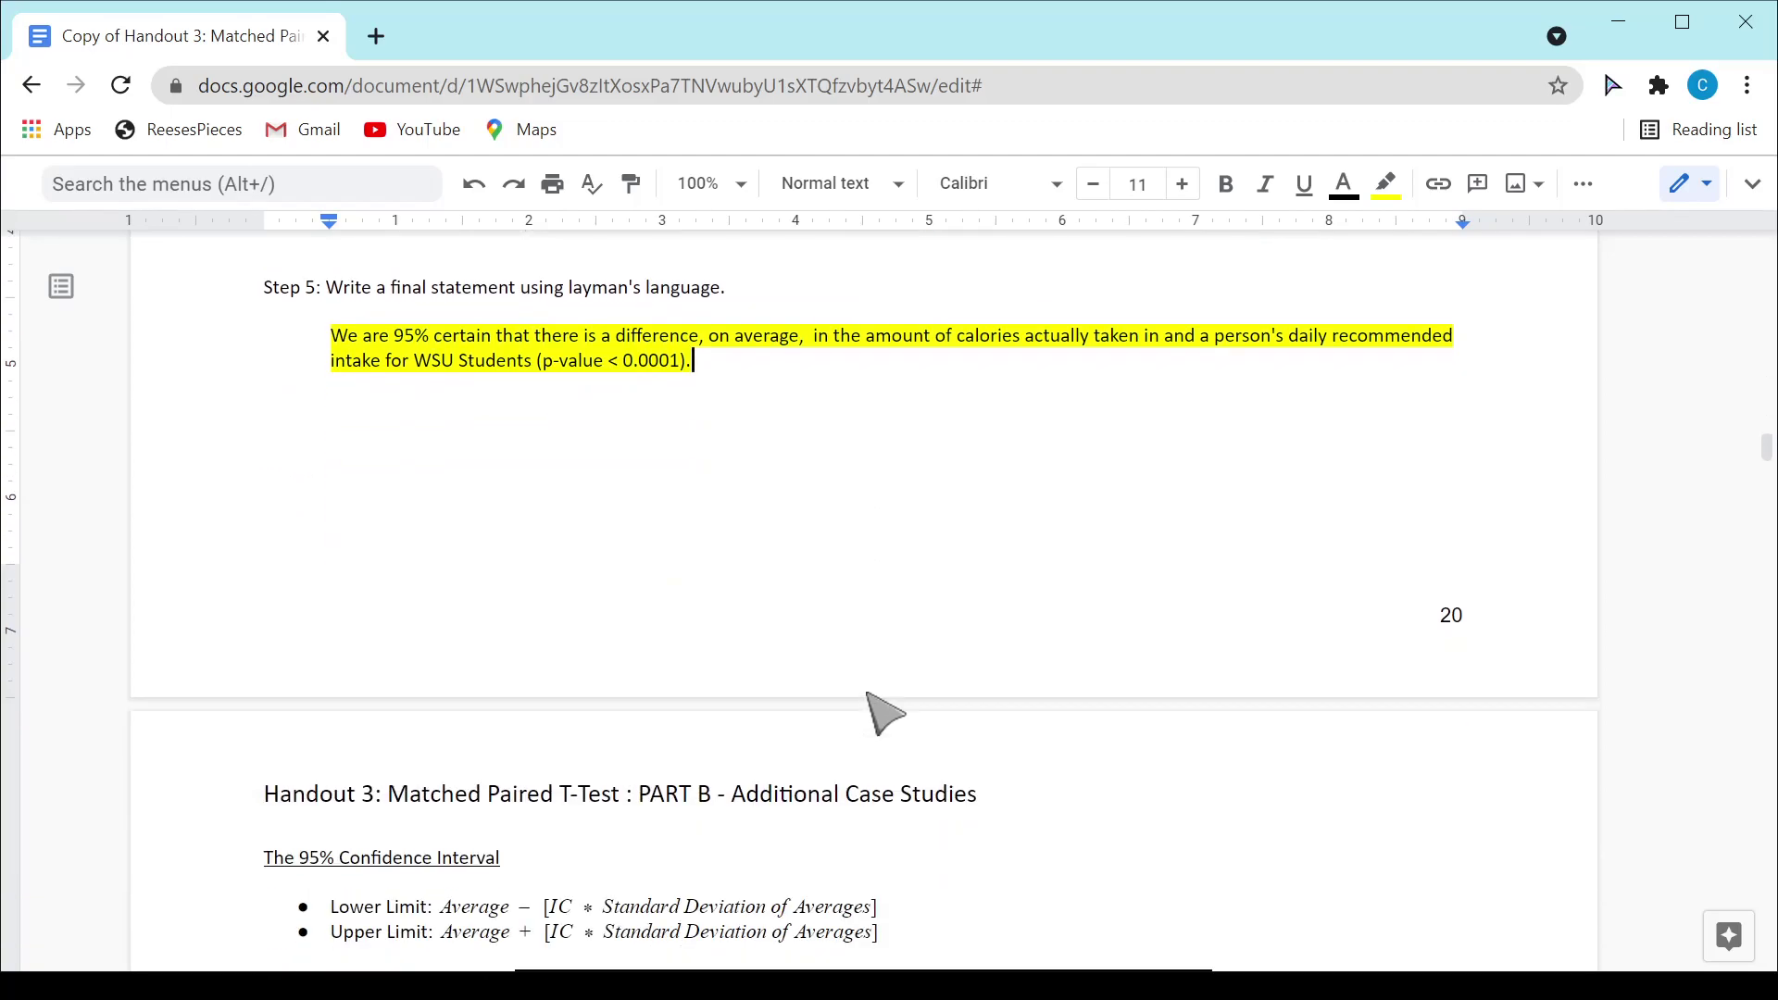
scroll(885, 713, down, 6)
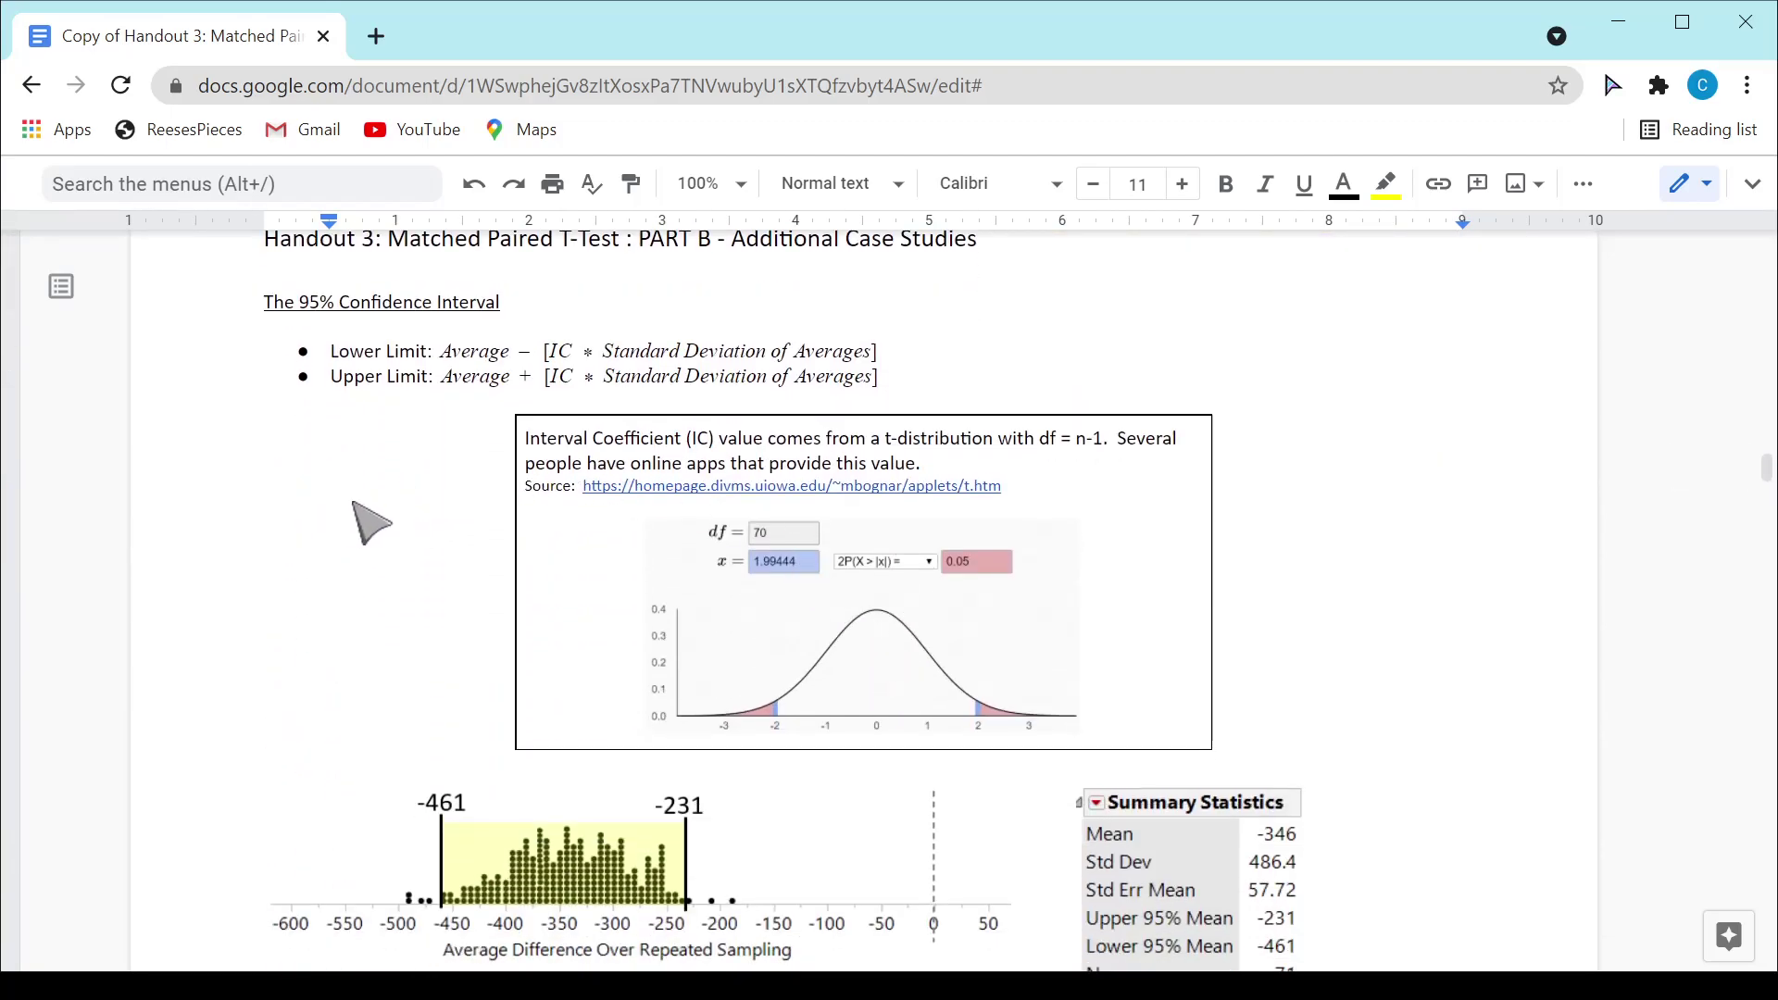
scroll(408, 528, down, 3)
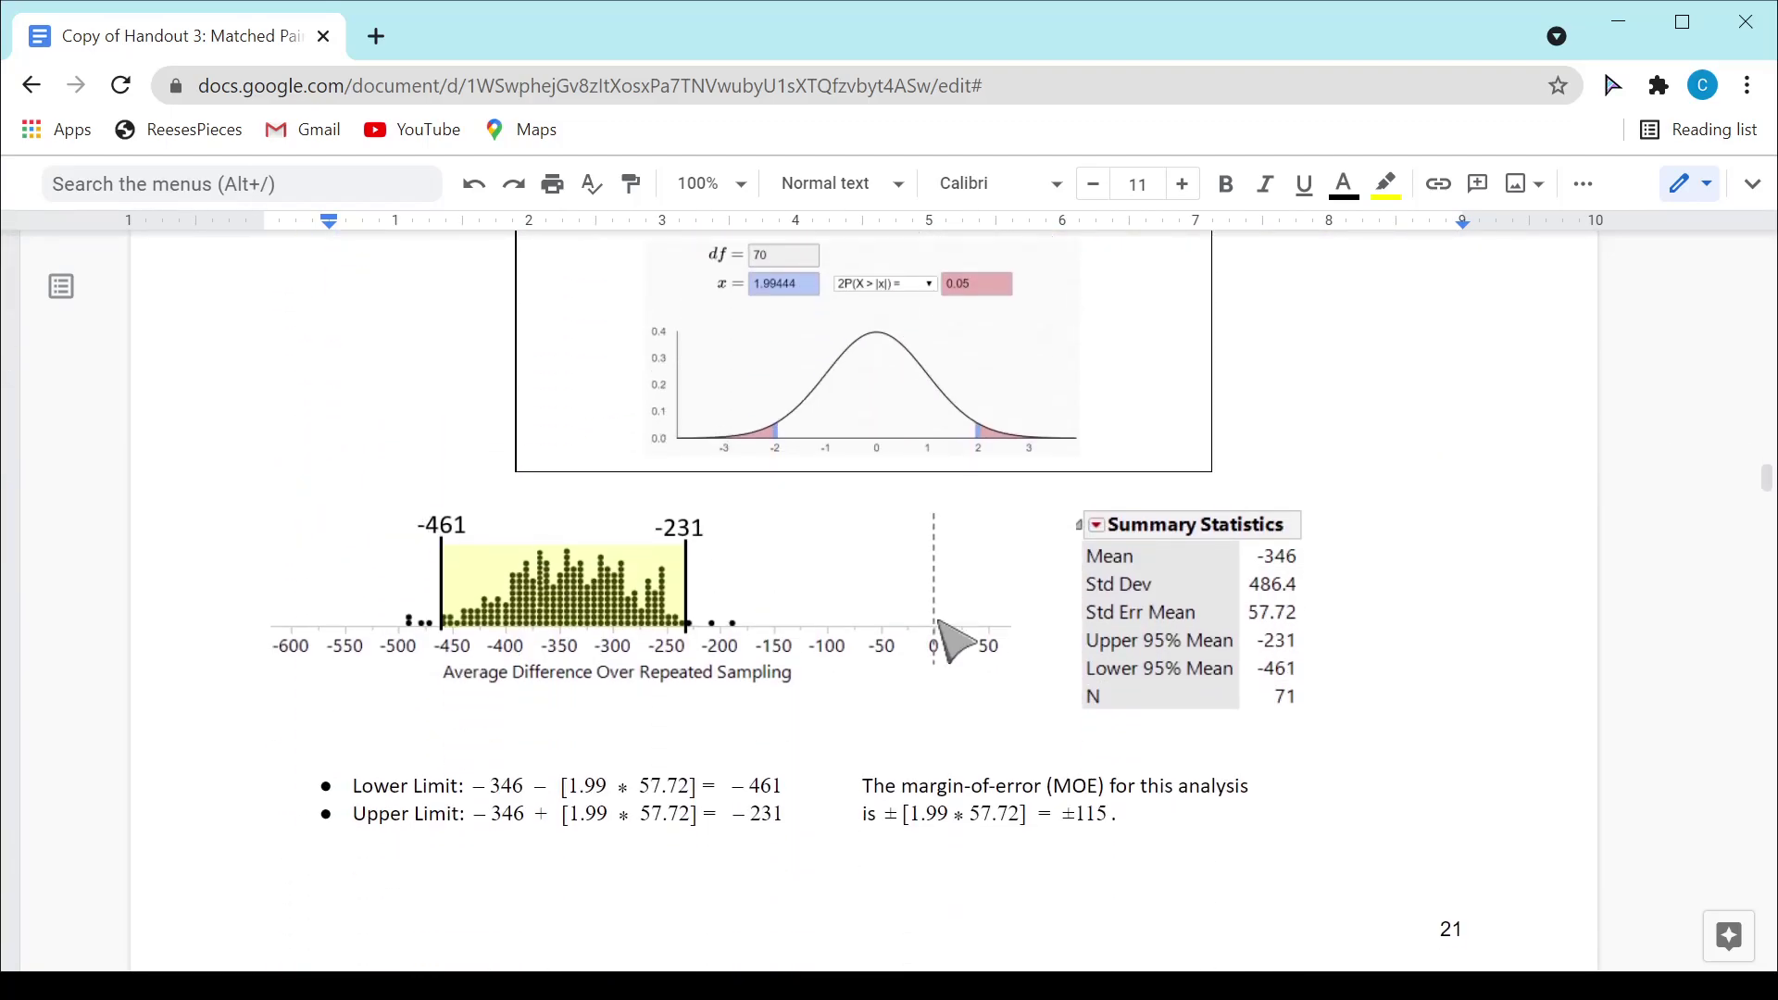
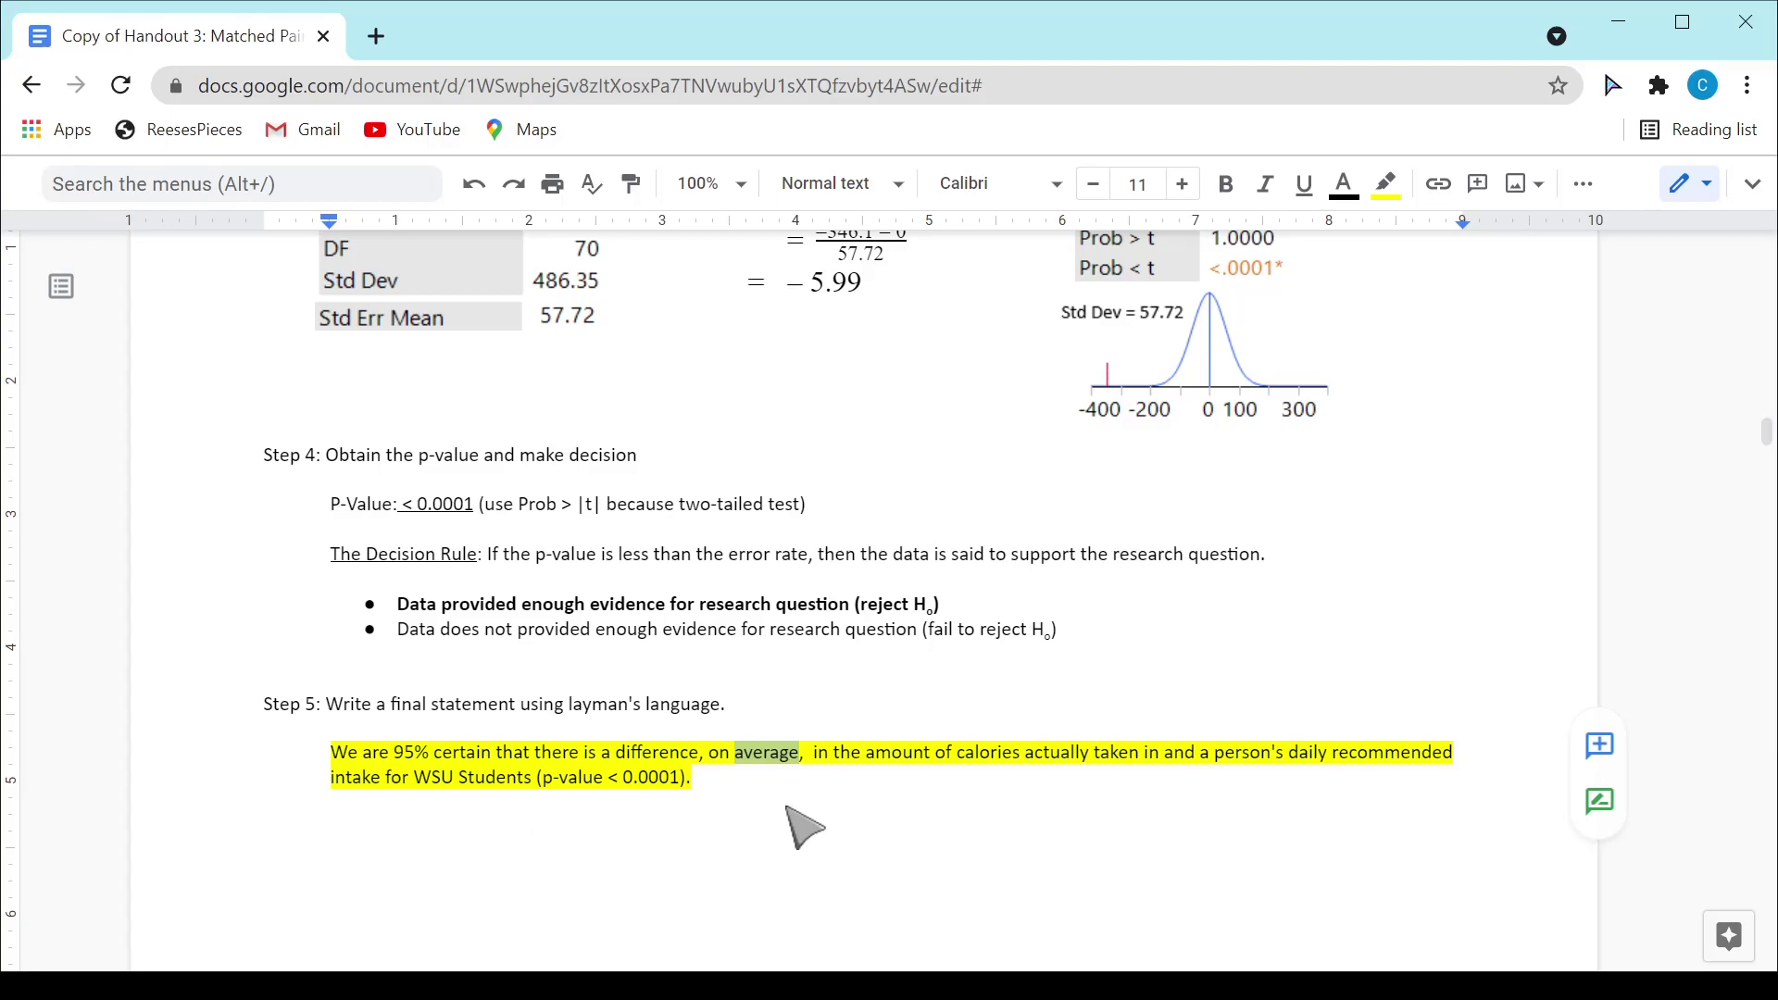
scroll(794, 824, down, 15)
scroll(926, 738, down, 2)
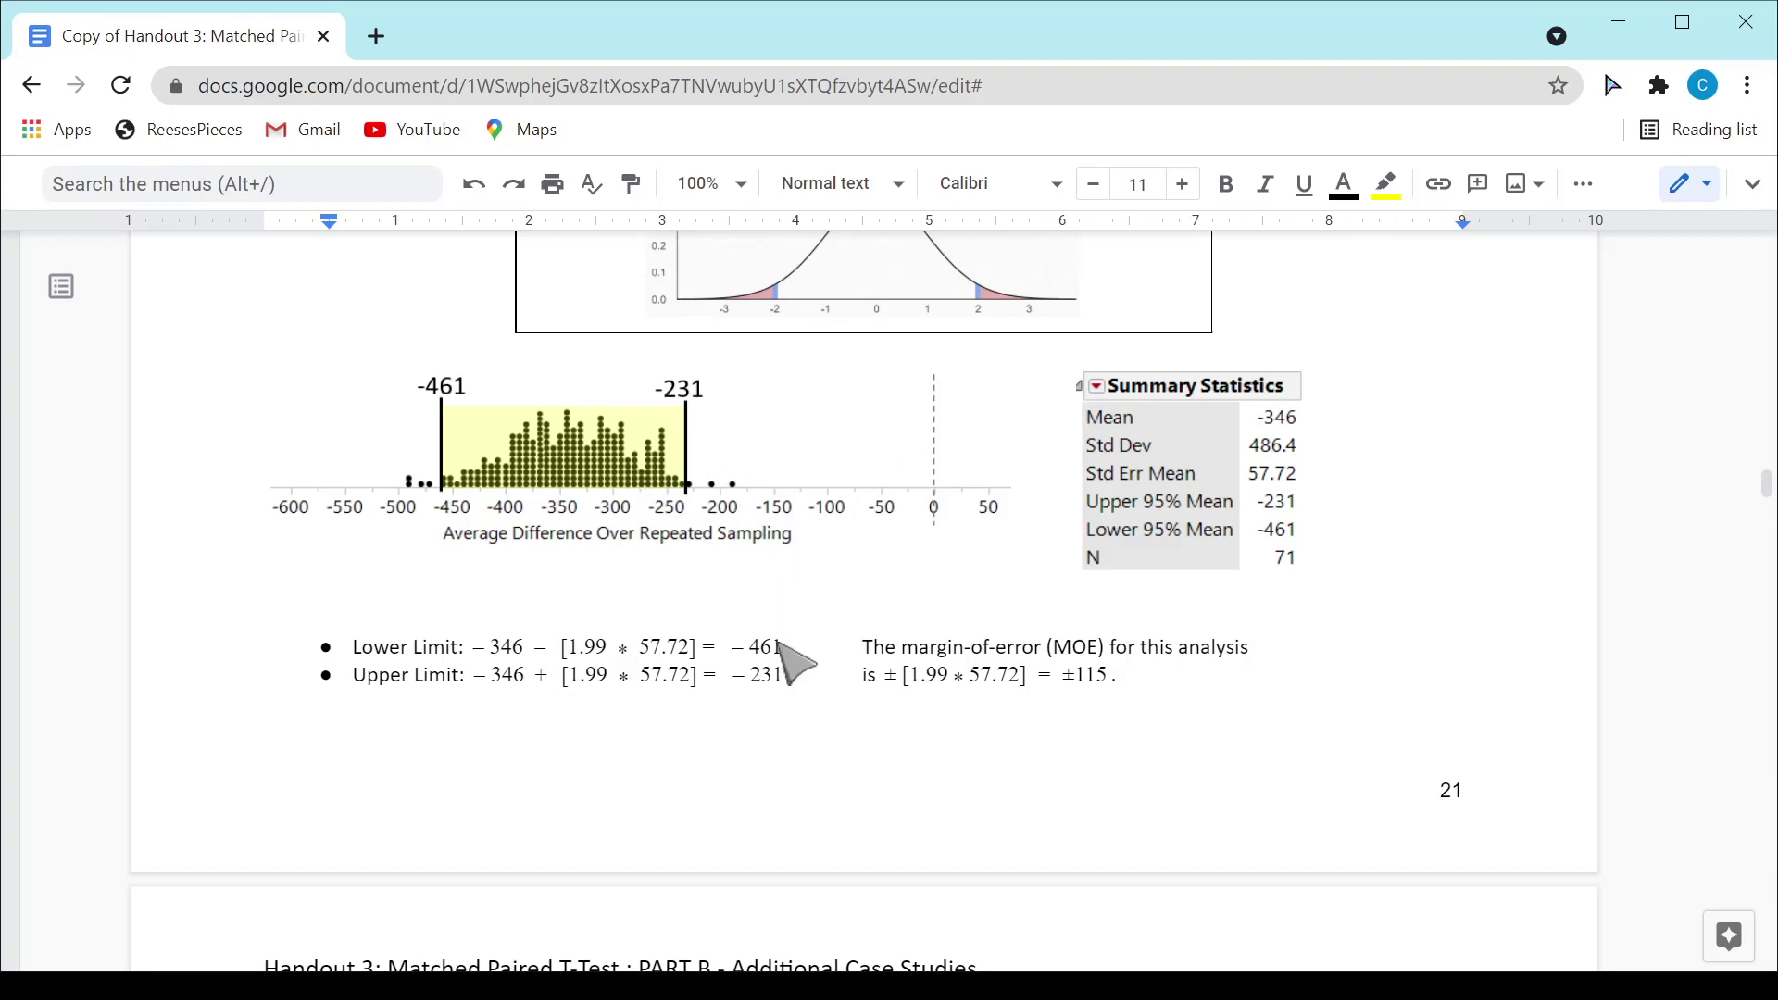
scroll(841, 699, down, 5)
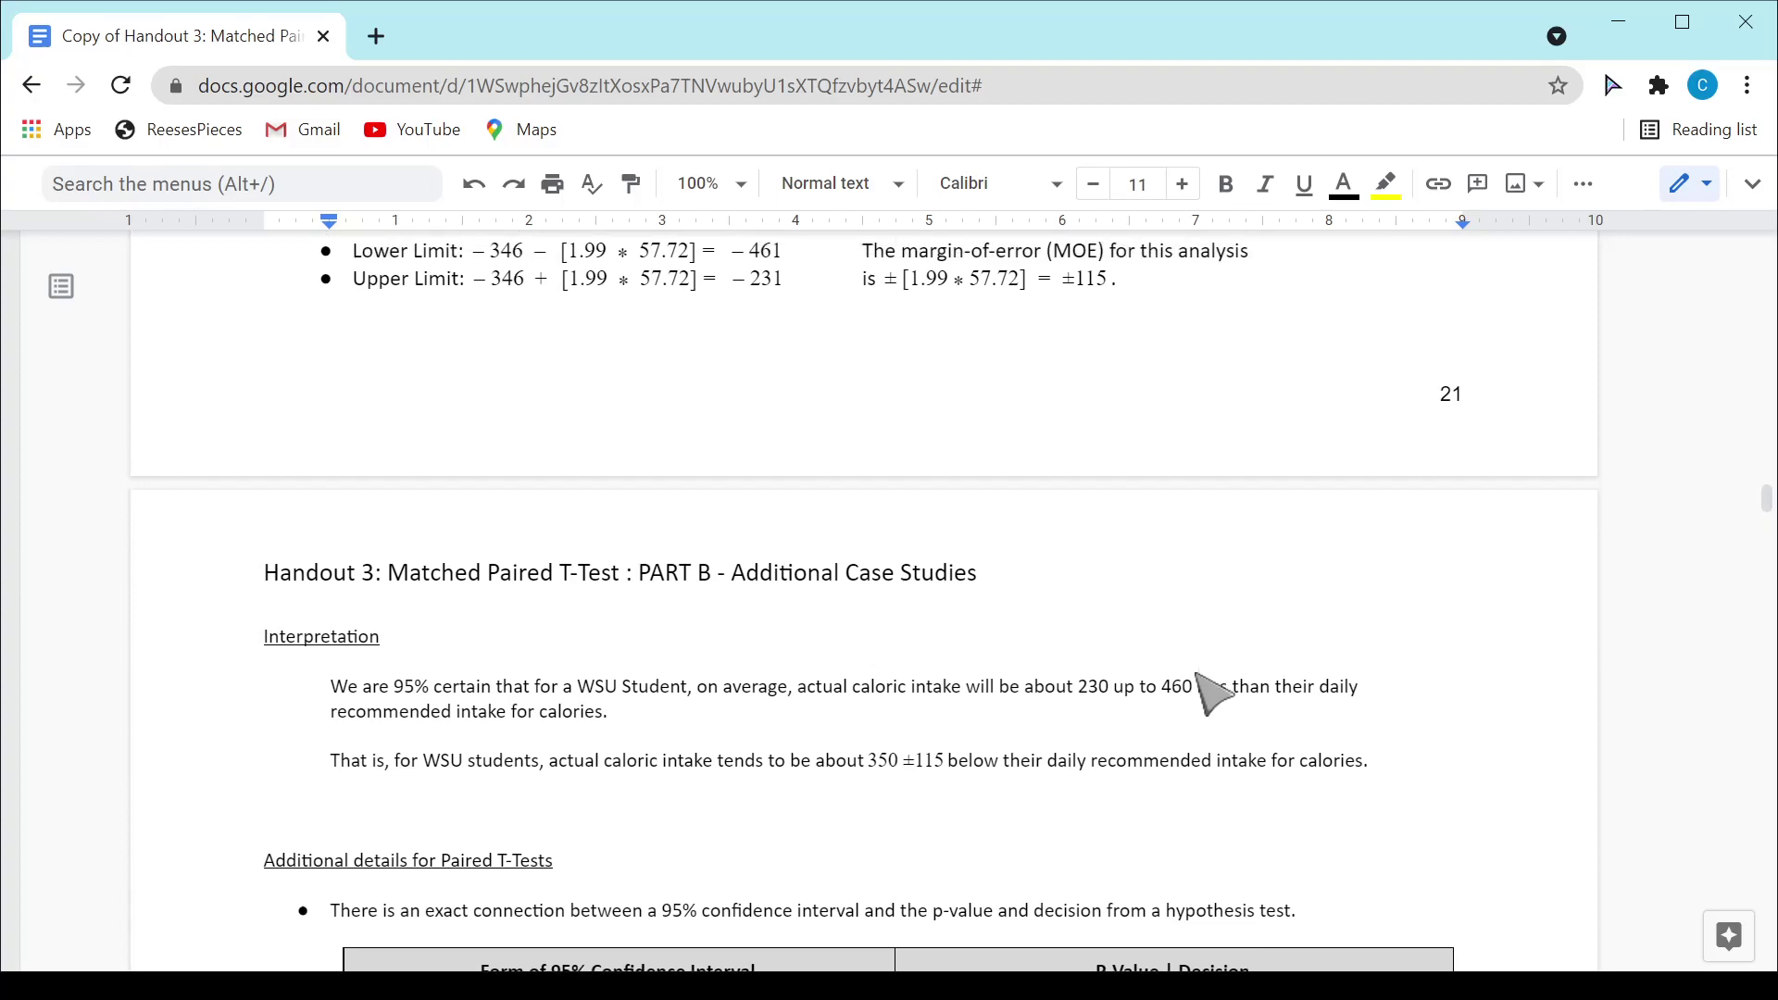
scroll(1210, 686, up, 6)
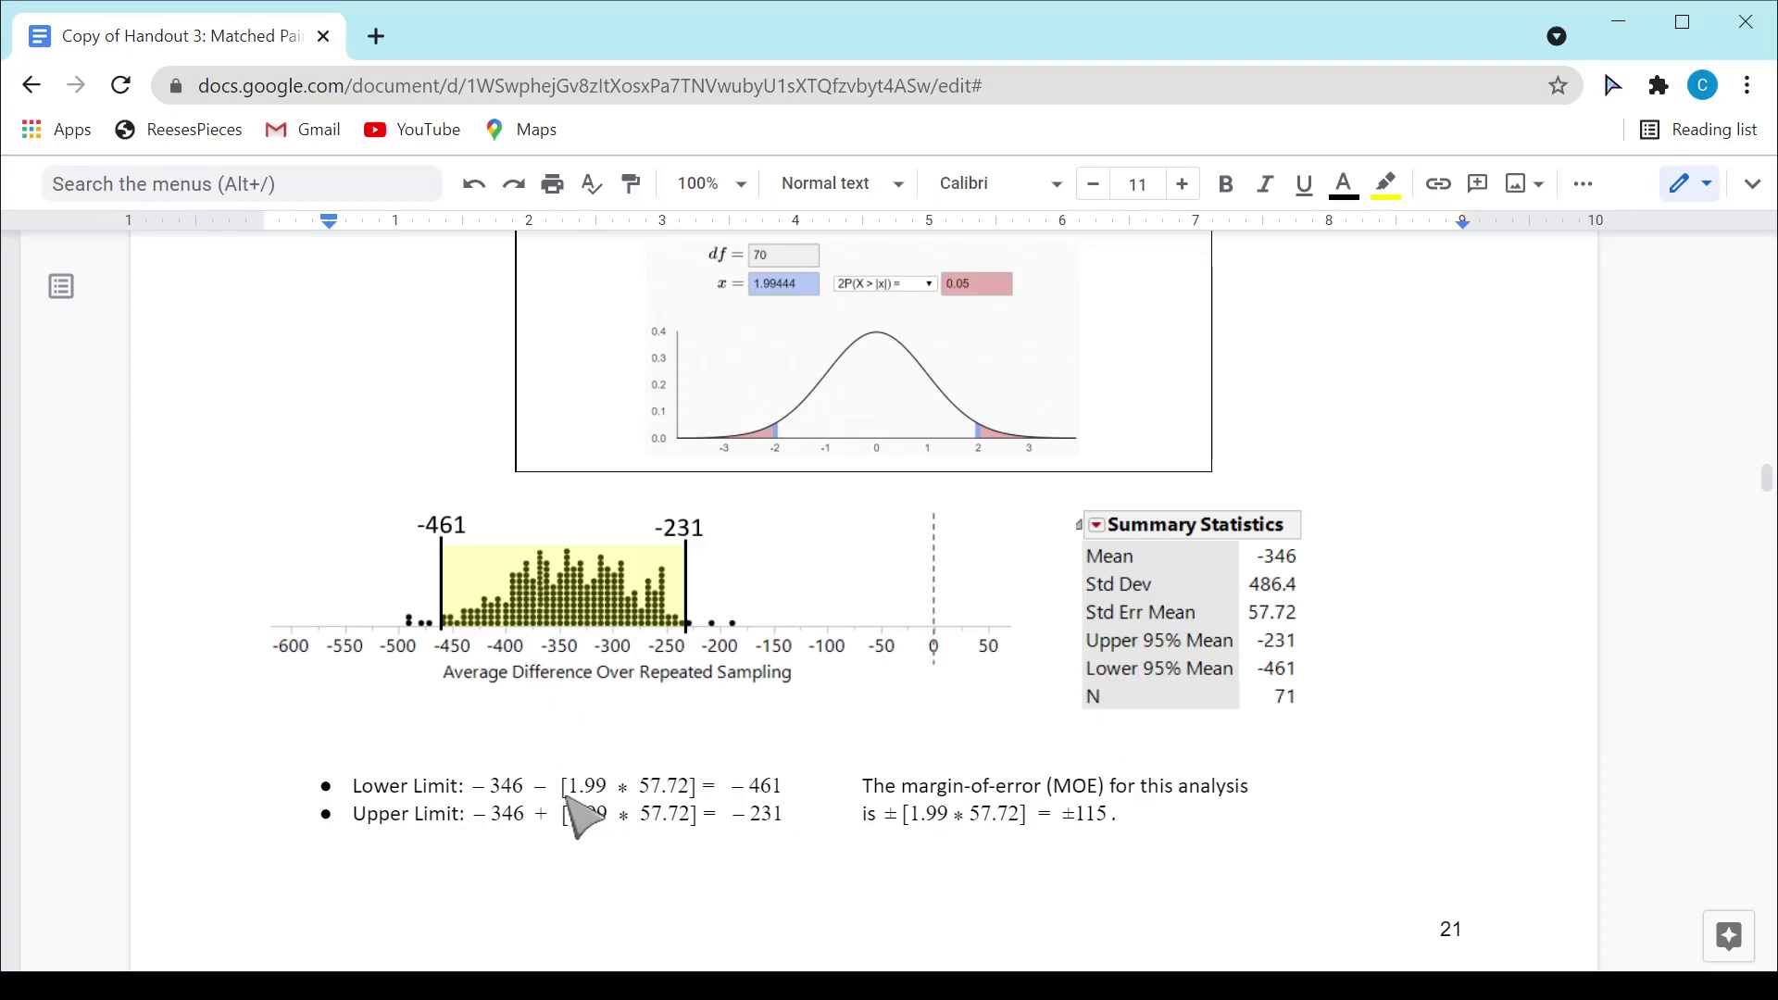
Select the 1.99 * 57.72 term in the lower limit calculation and check the interval coefficient's source
drag(568, 794, 692, 798)
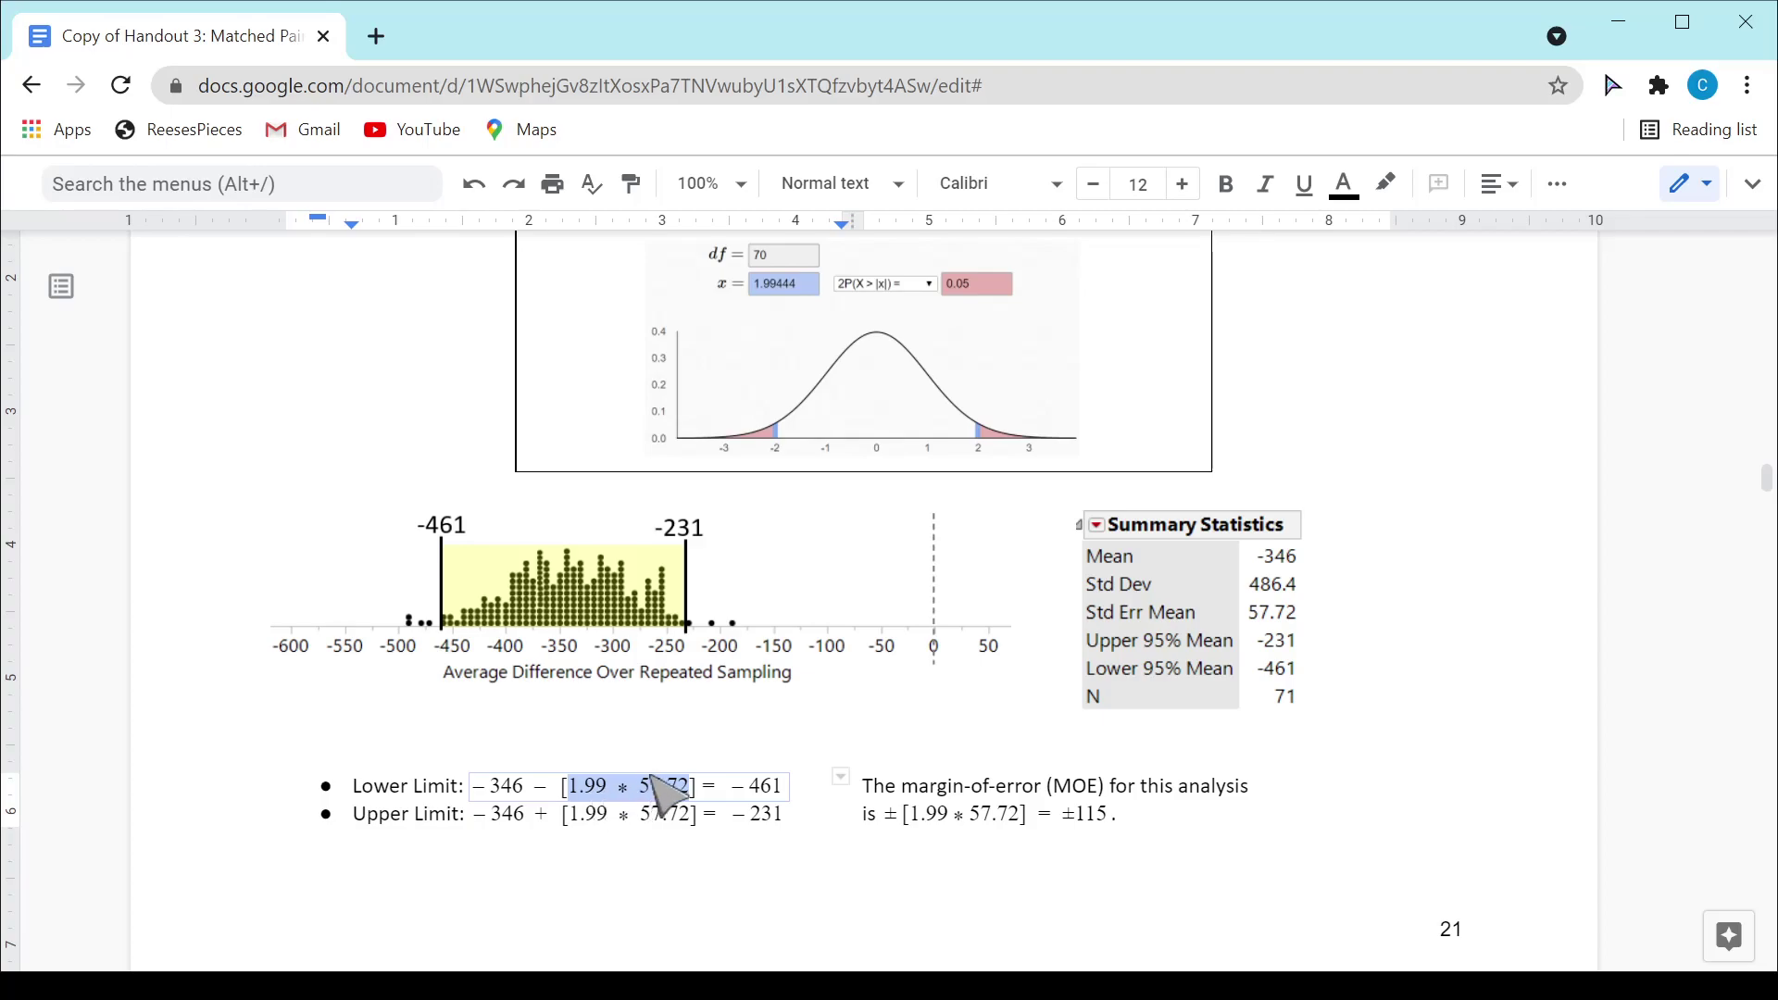
scroll(671, 794, up, 3)
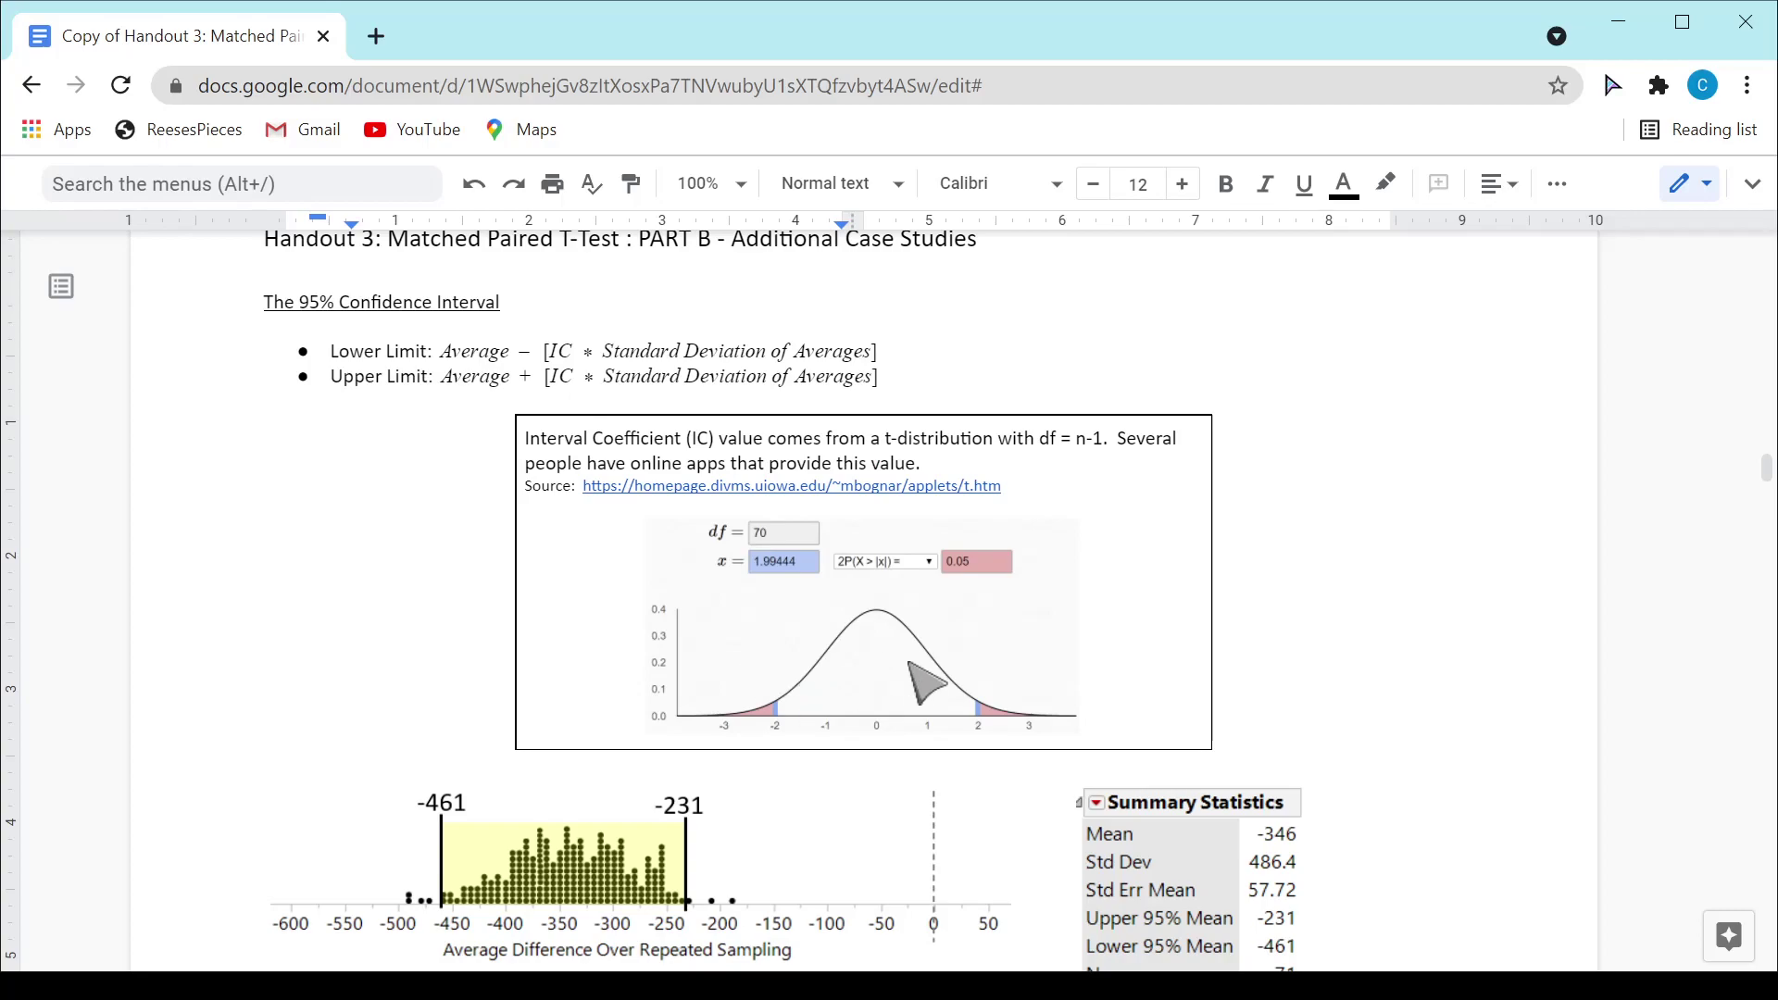
scroll(361, 732, down, 7)
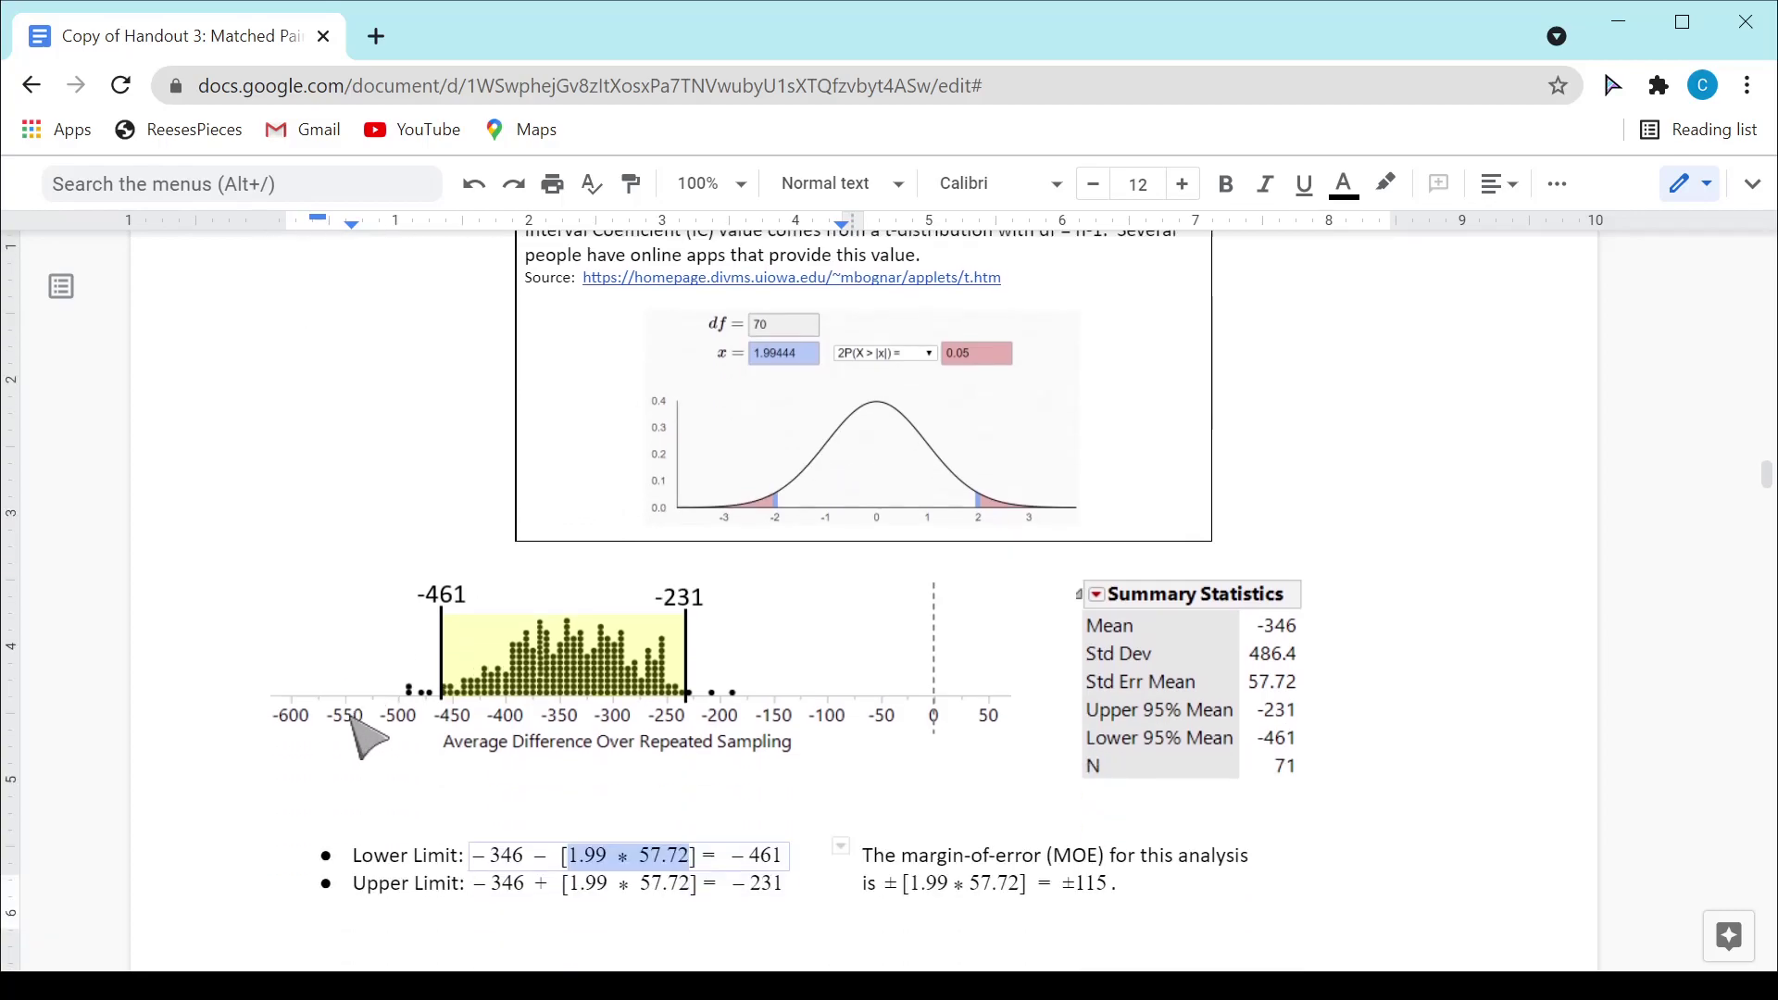
Review the confidence interval decision table and one-sided test section, selecting "under-eating?" in the one-sided research question
scroll(371, 732, down, 15)
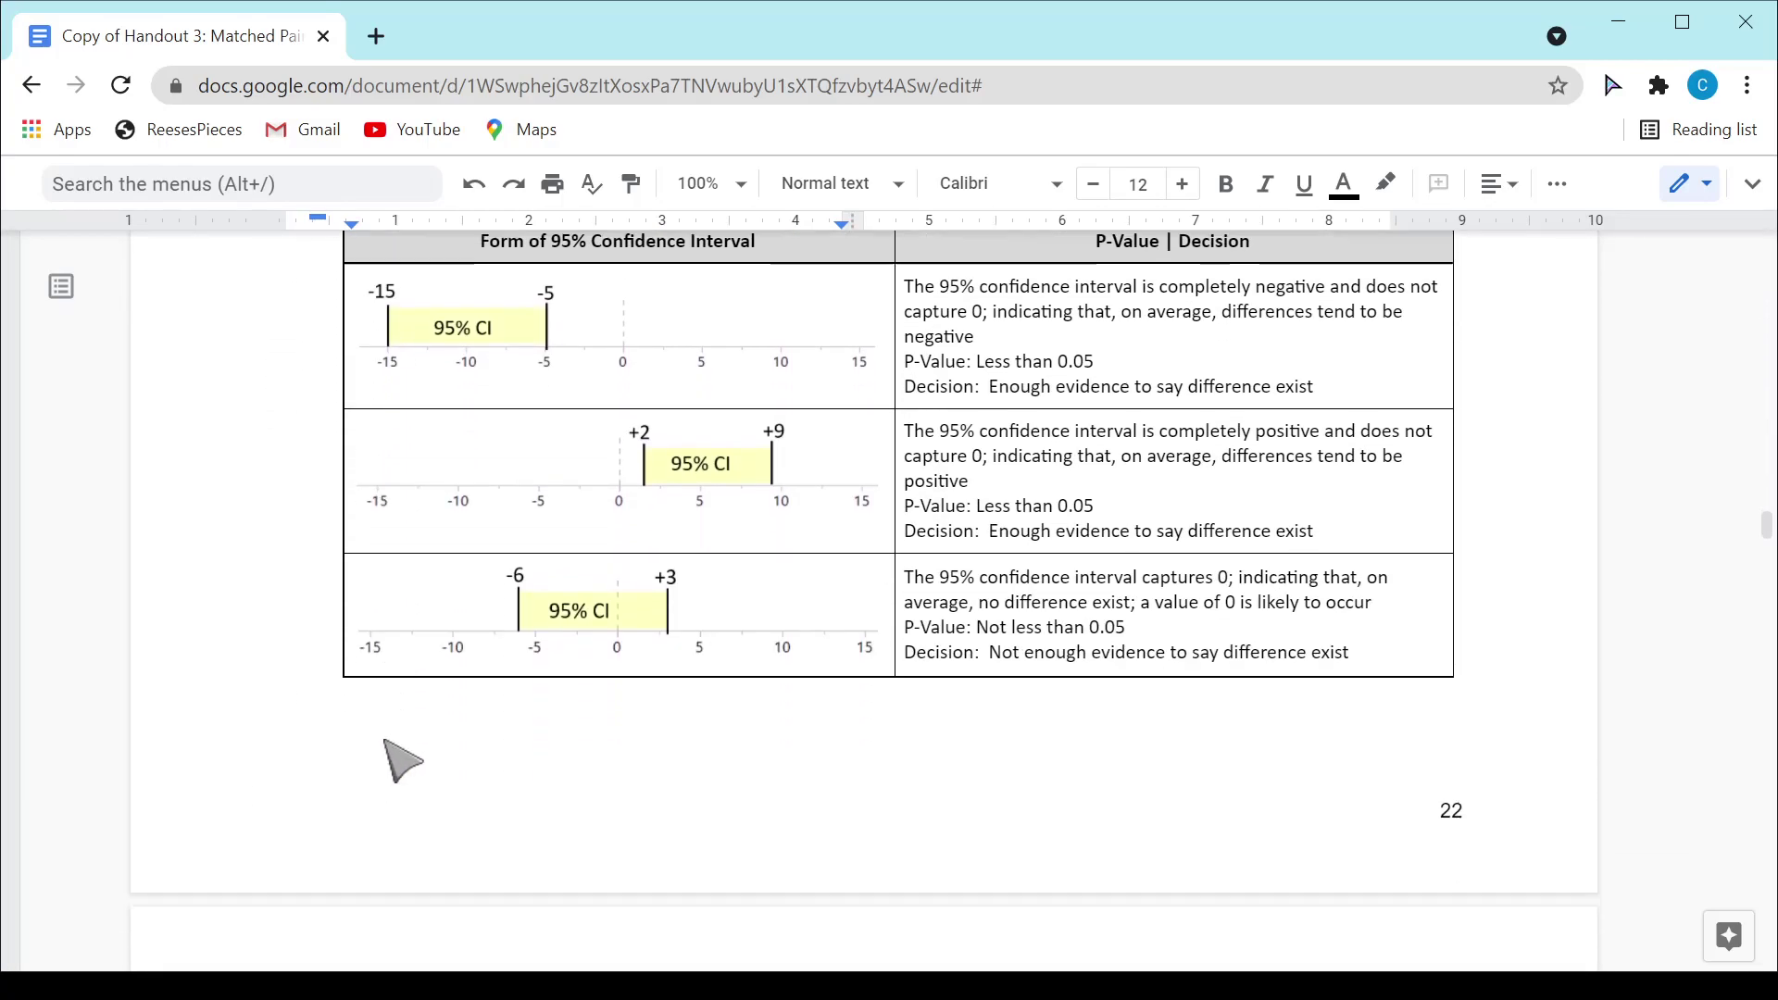
scroll(407, 764, down, 6)
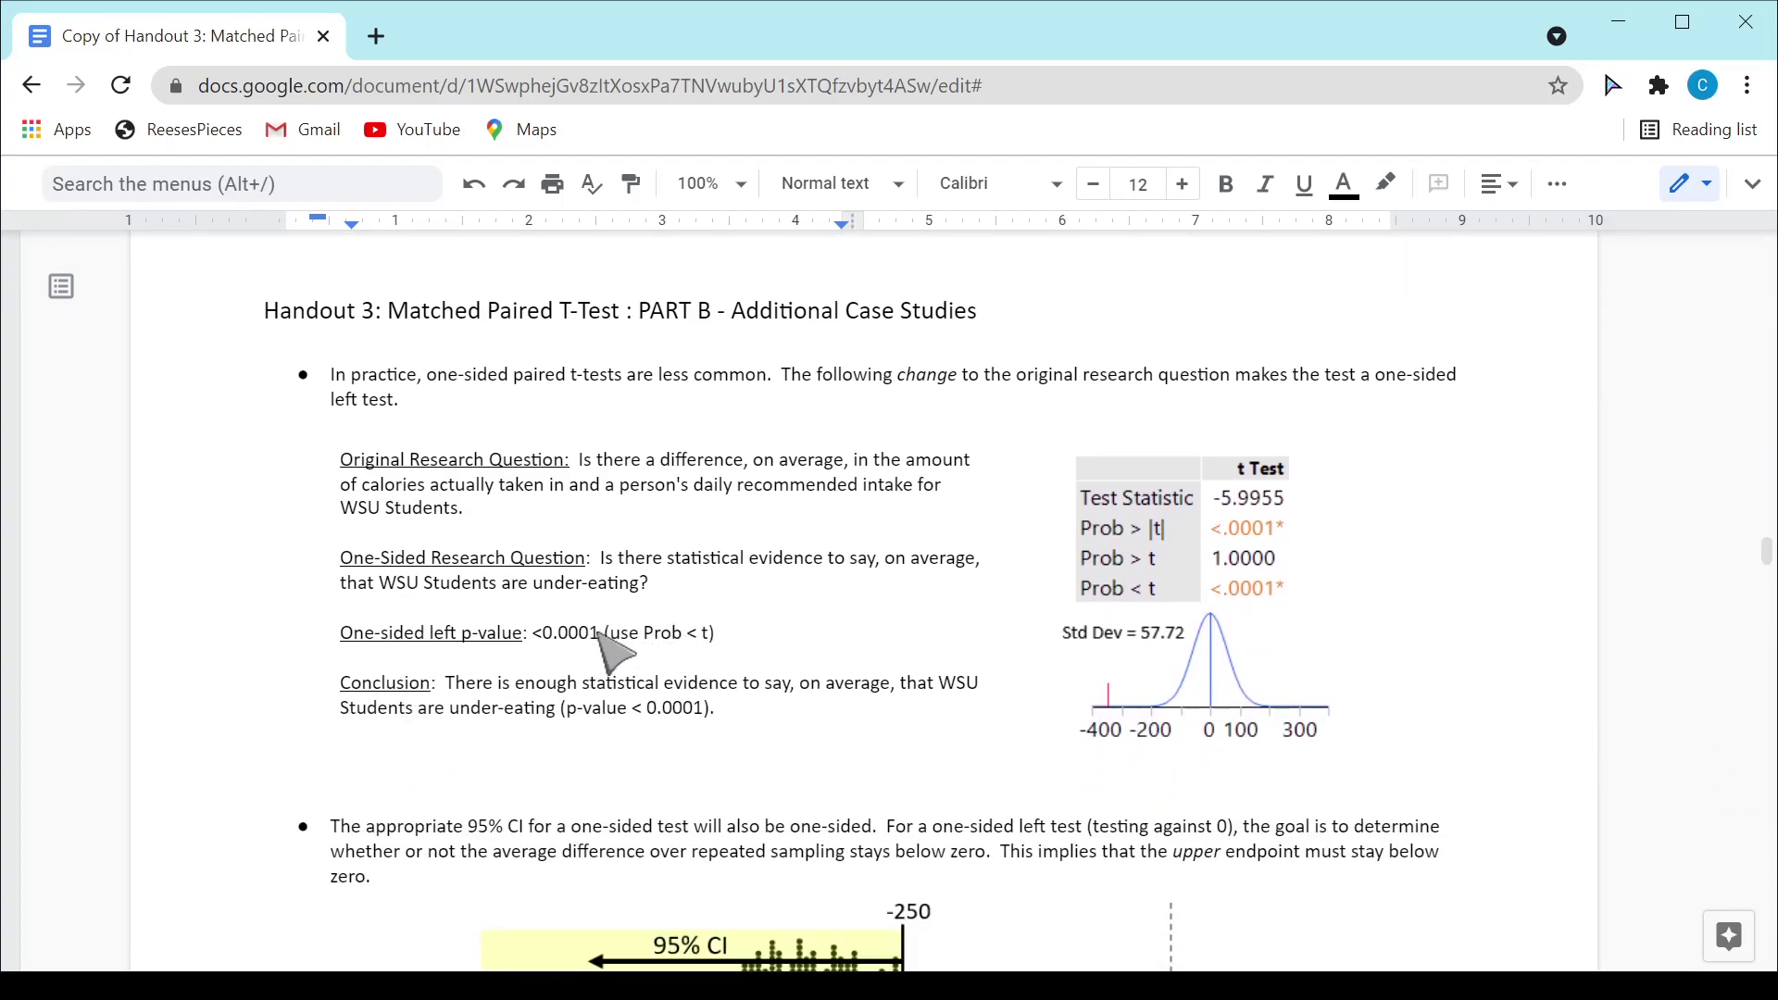
scroll(648, 676, down, 2)
scroll(653, 687, down, 3)
scroll(695, 649, up, 6)
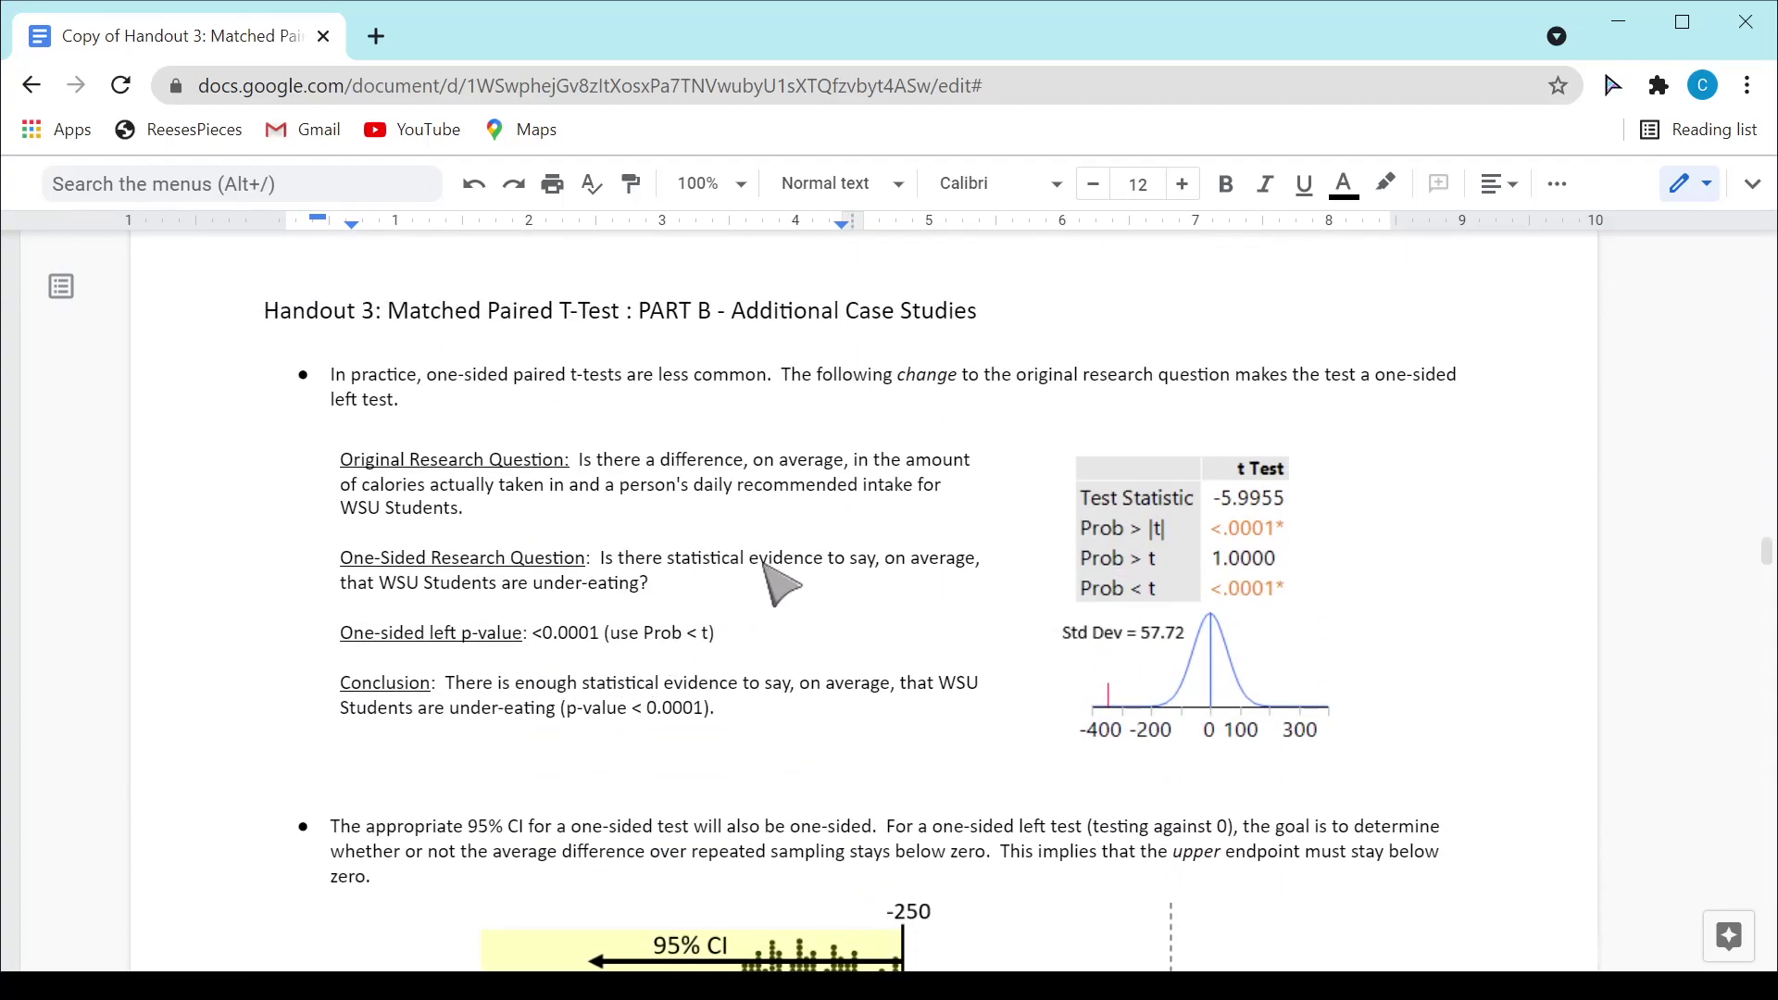
scroll(743, 569, down, 5)
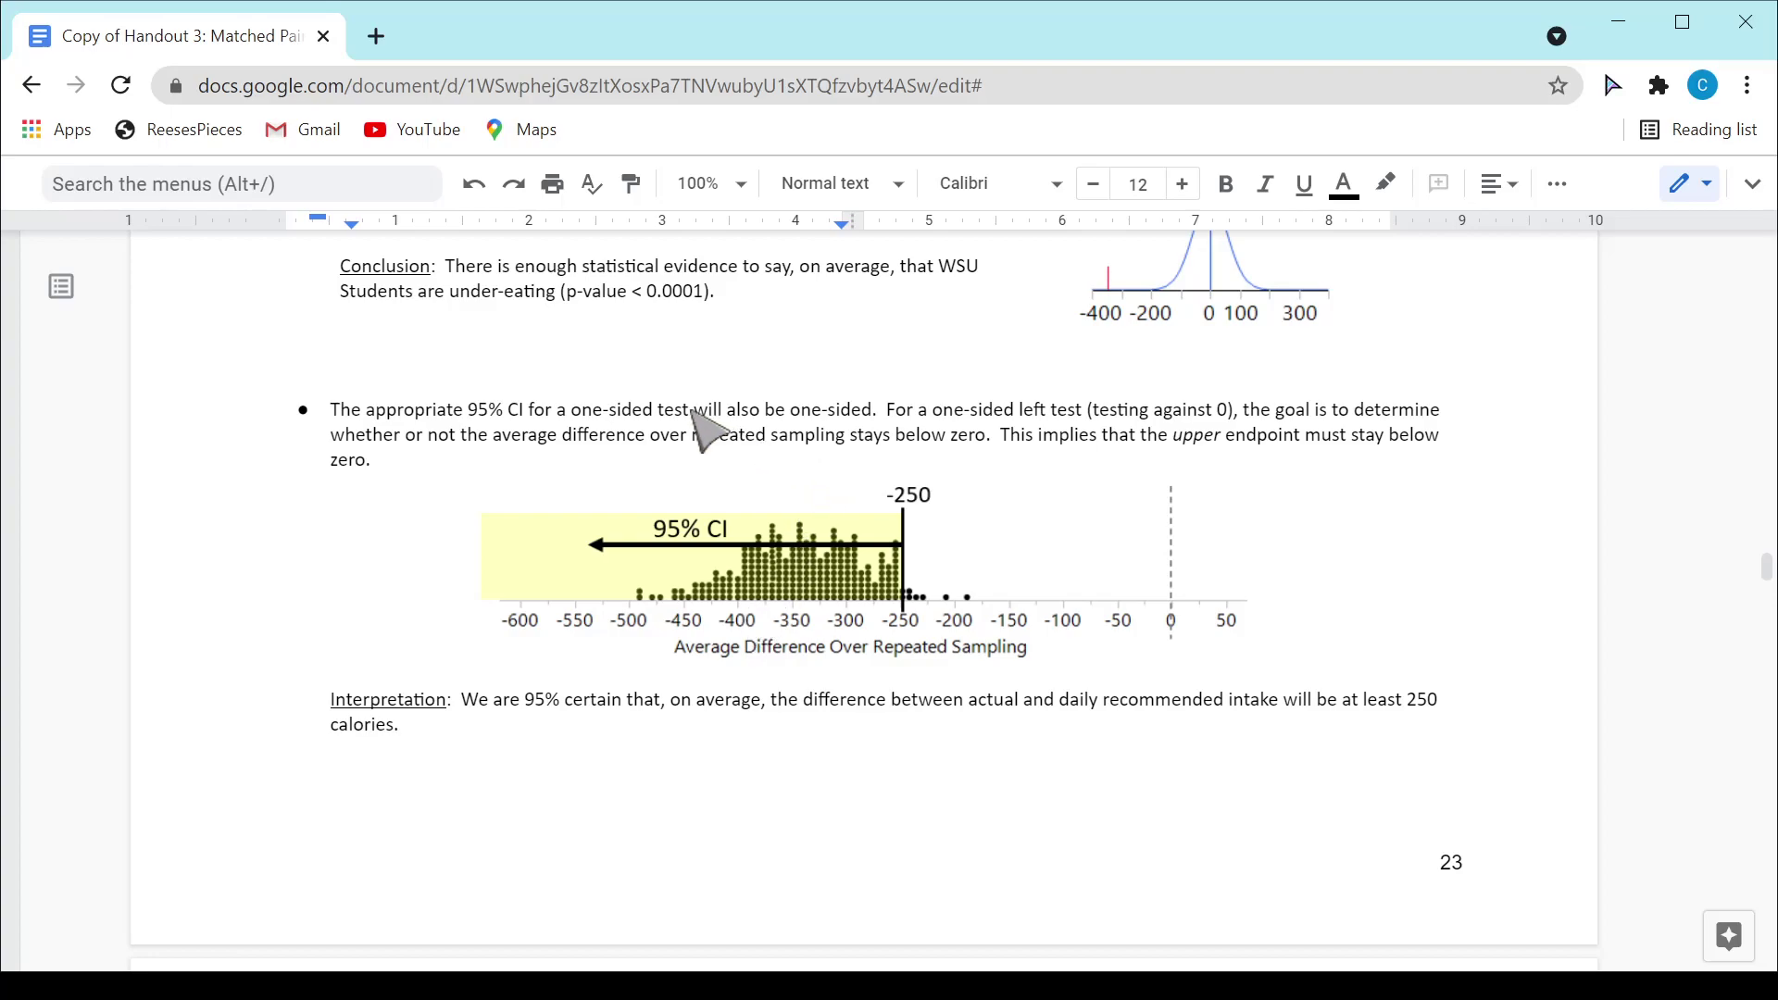
scroll(765, 565, up, 5)
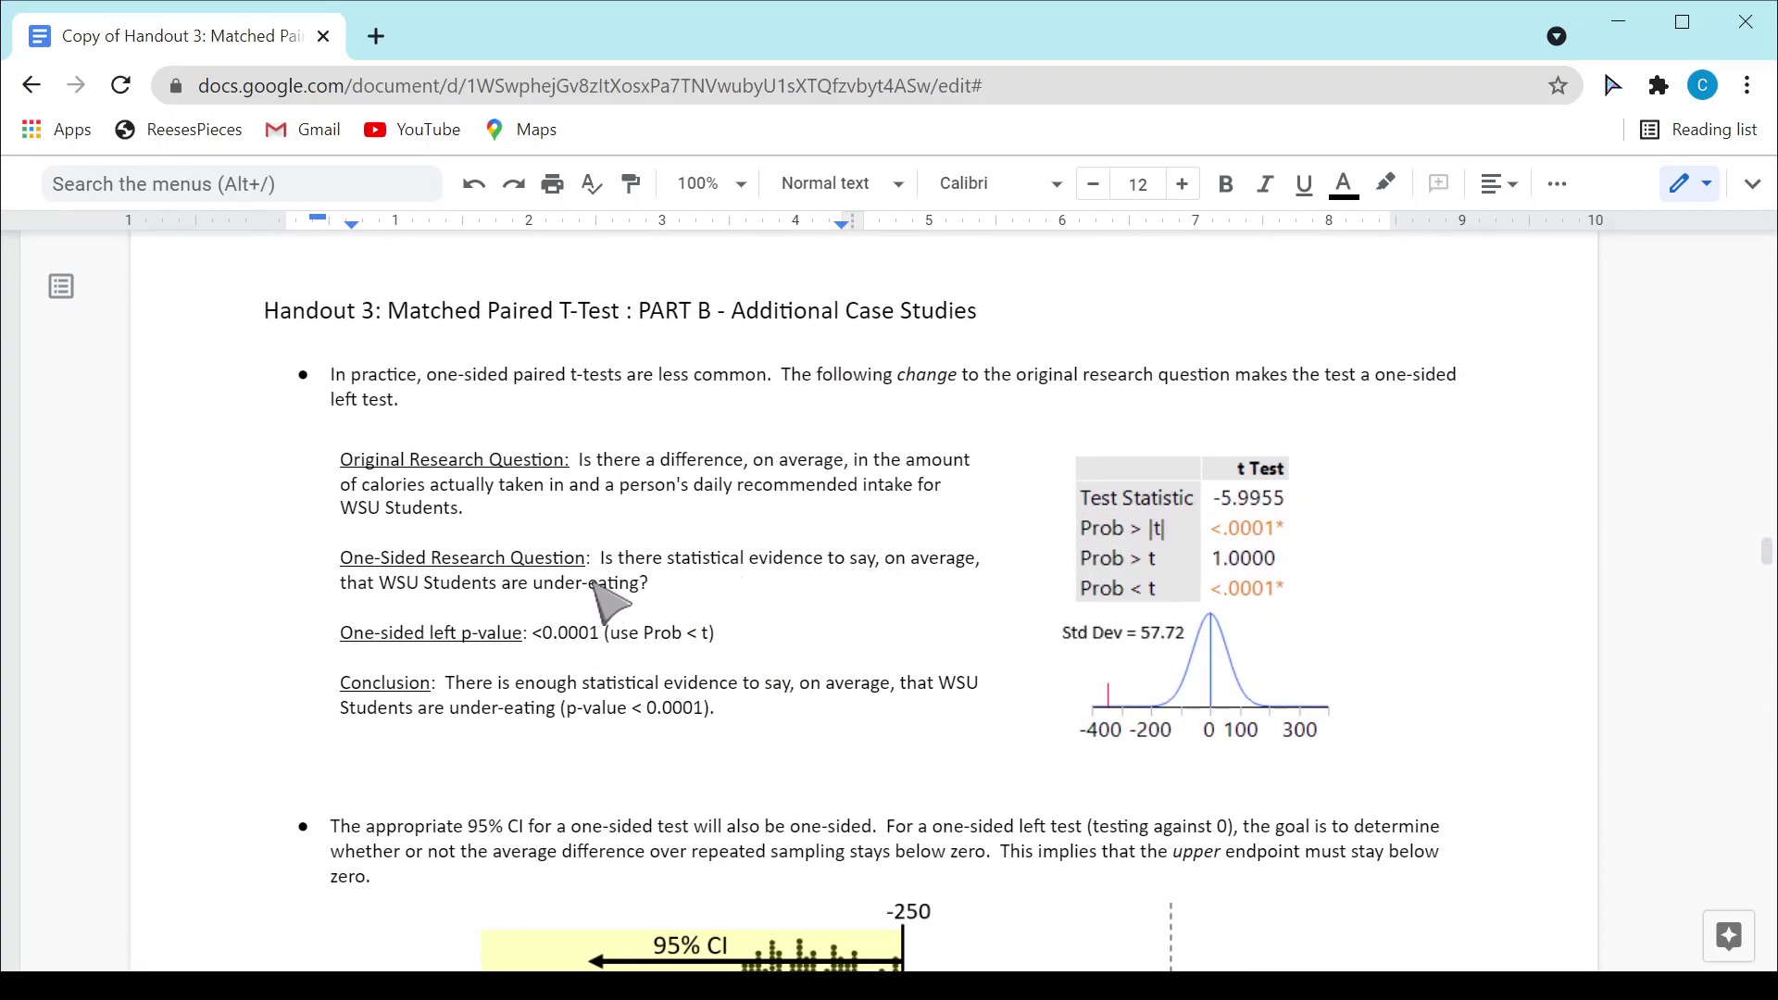
drag(533, 589, 650, 589)
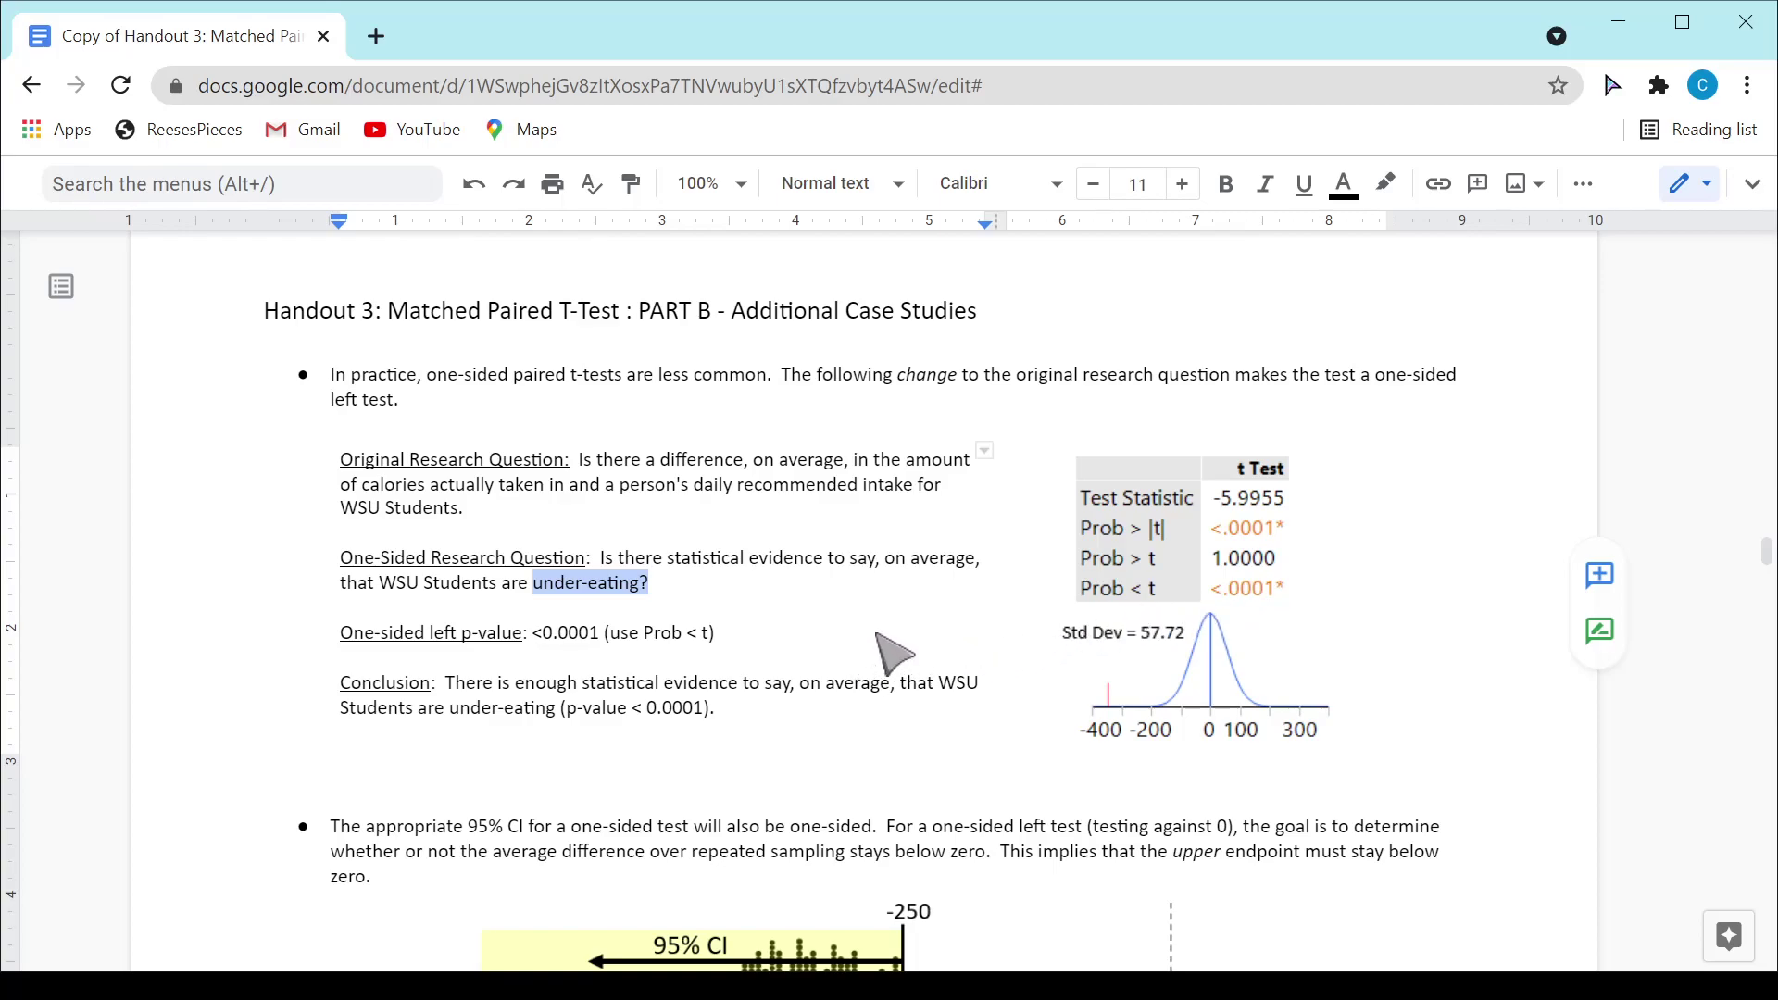
scroll(878, 637, down, 5)
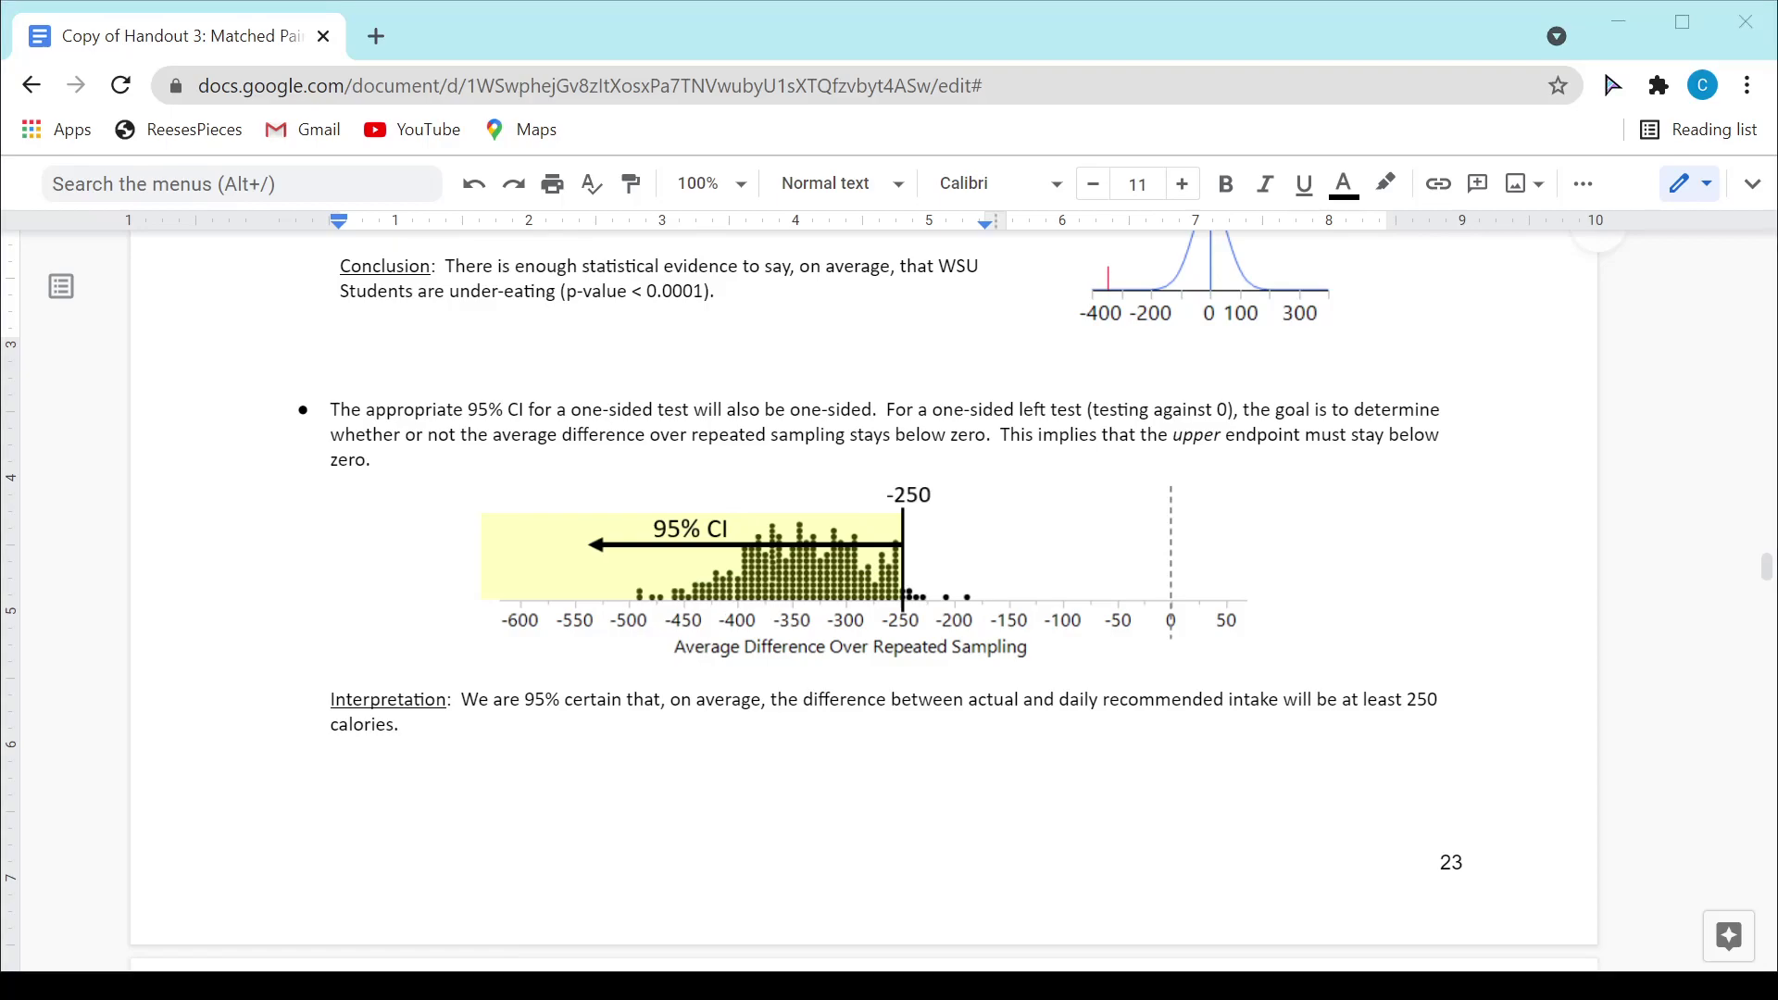
Switch to JMP and configure a custom confidence interval for Difference at 0.95 with a one-sided upper limit
key(alt+Tab)
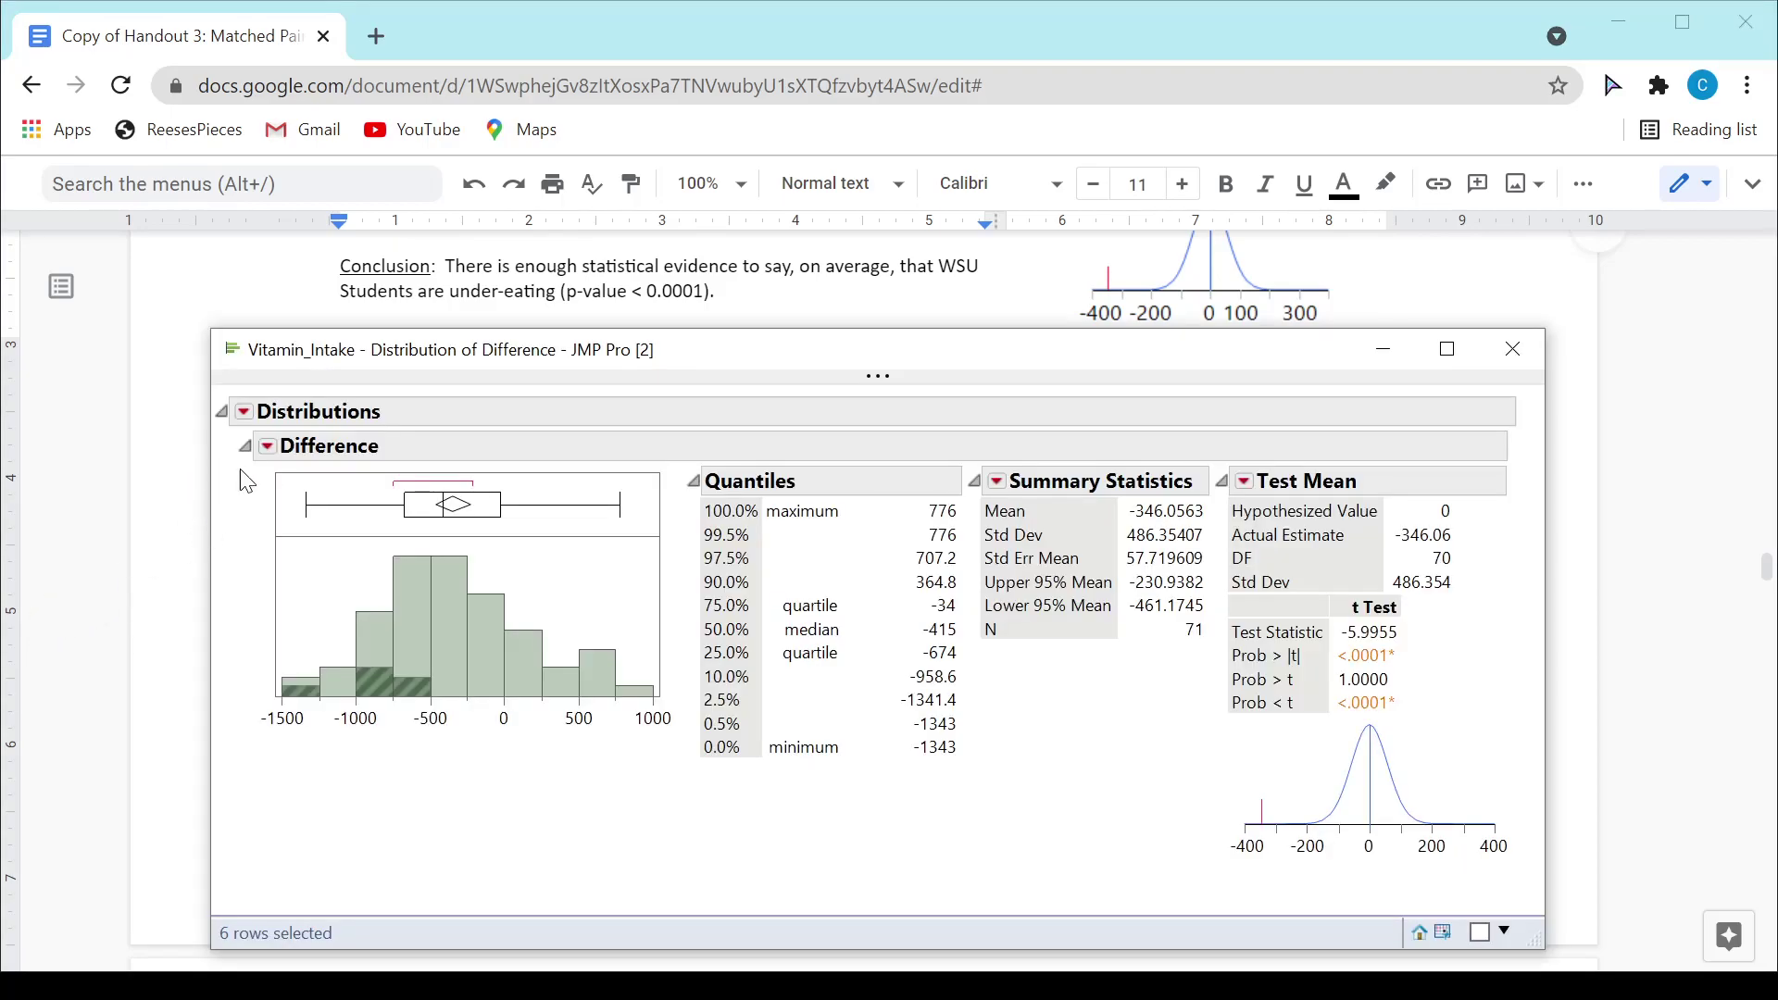
click(269, 448)
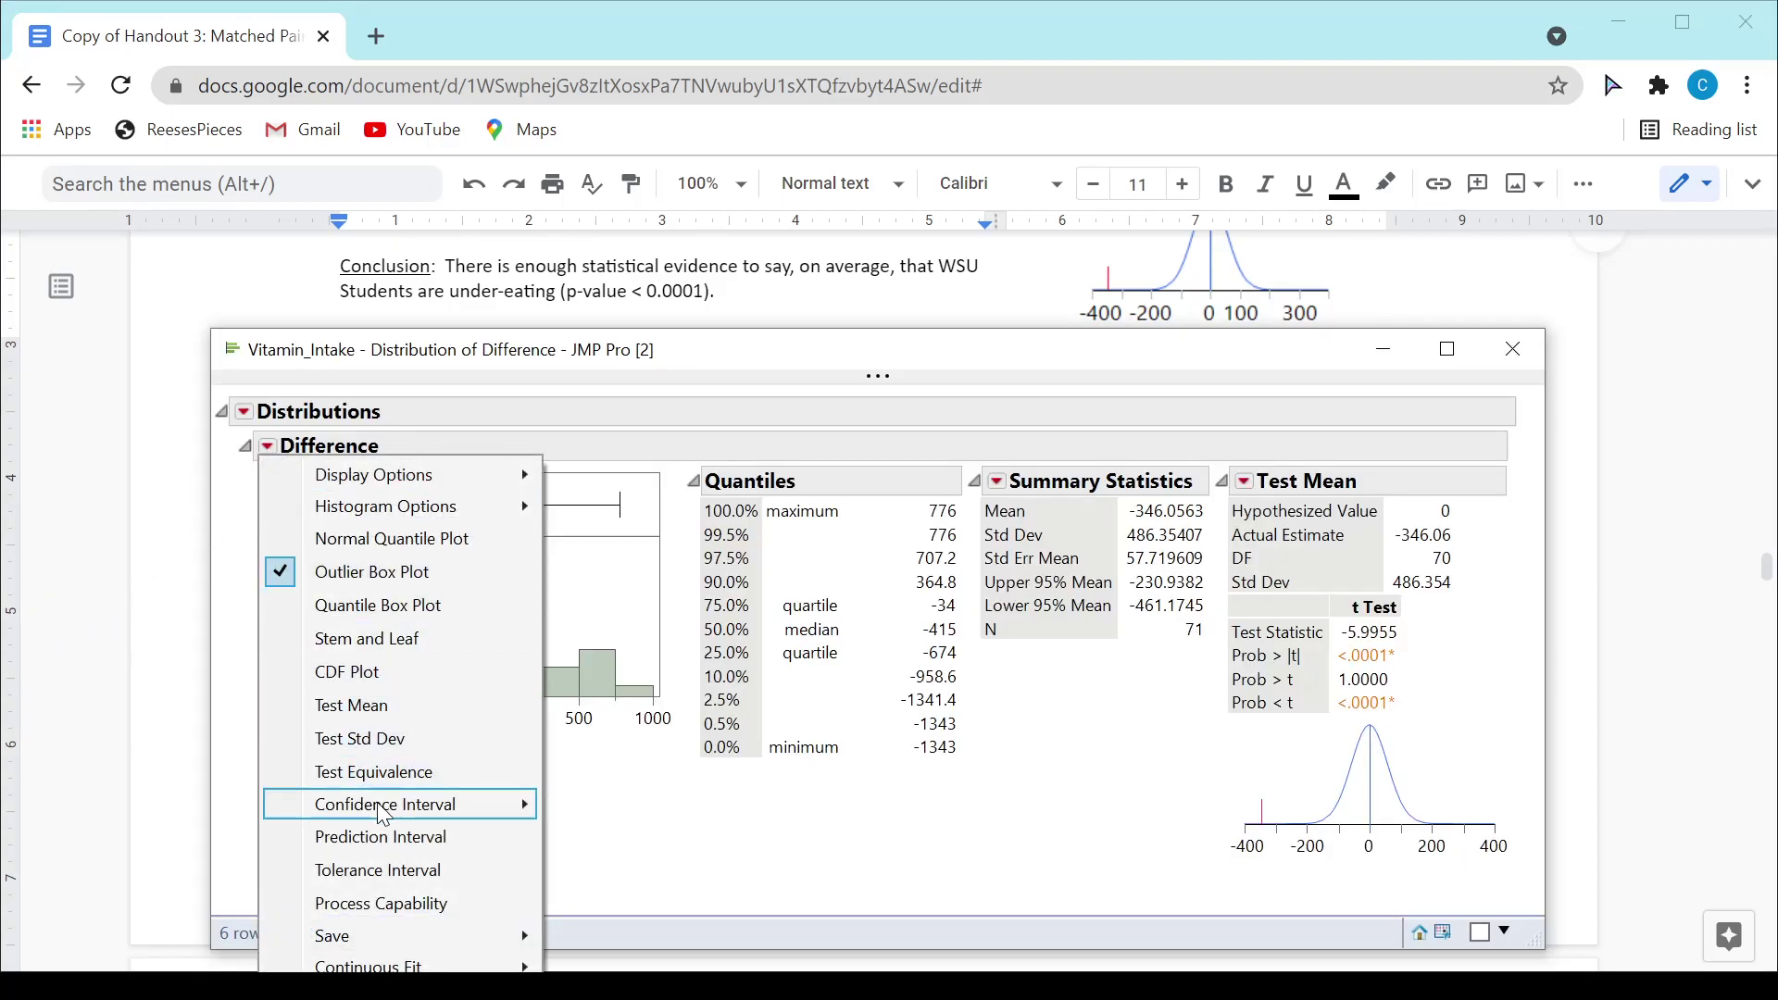
mouse_move(536, 826)
click(616, 907)
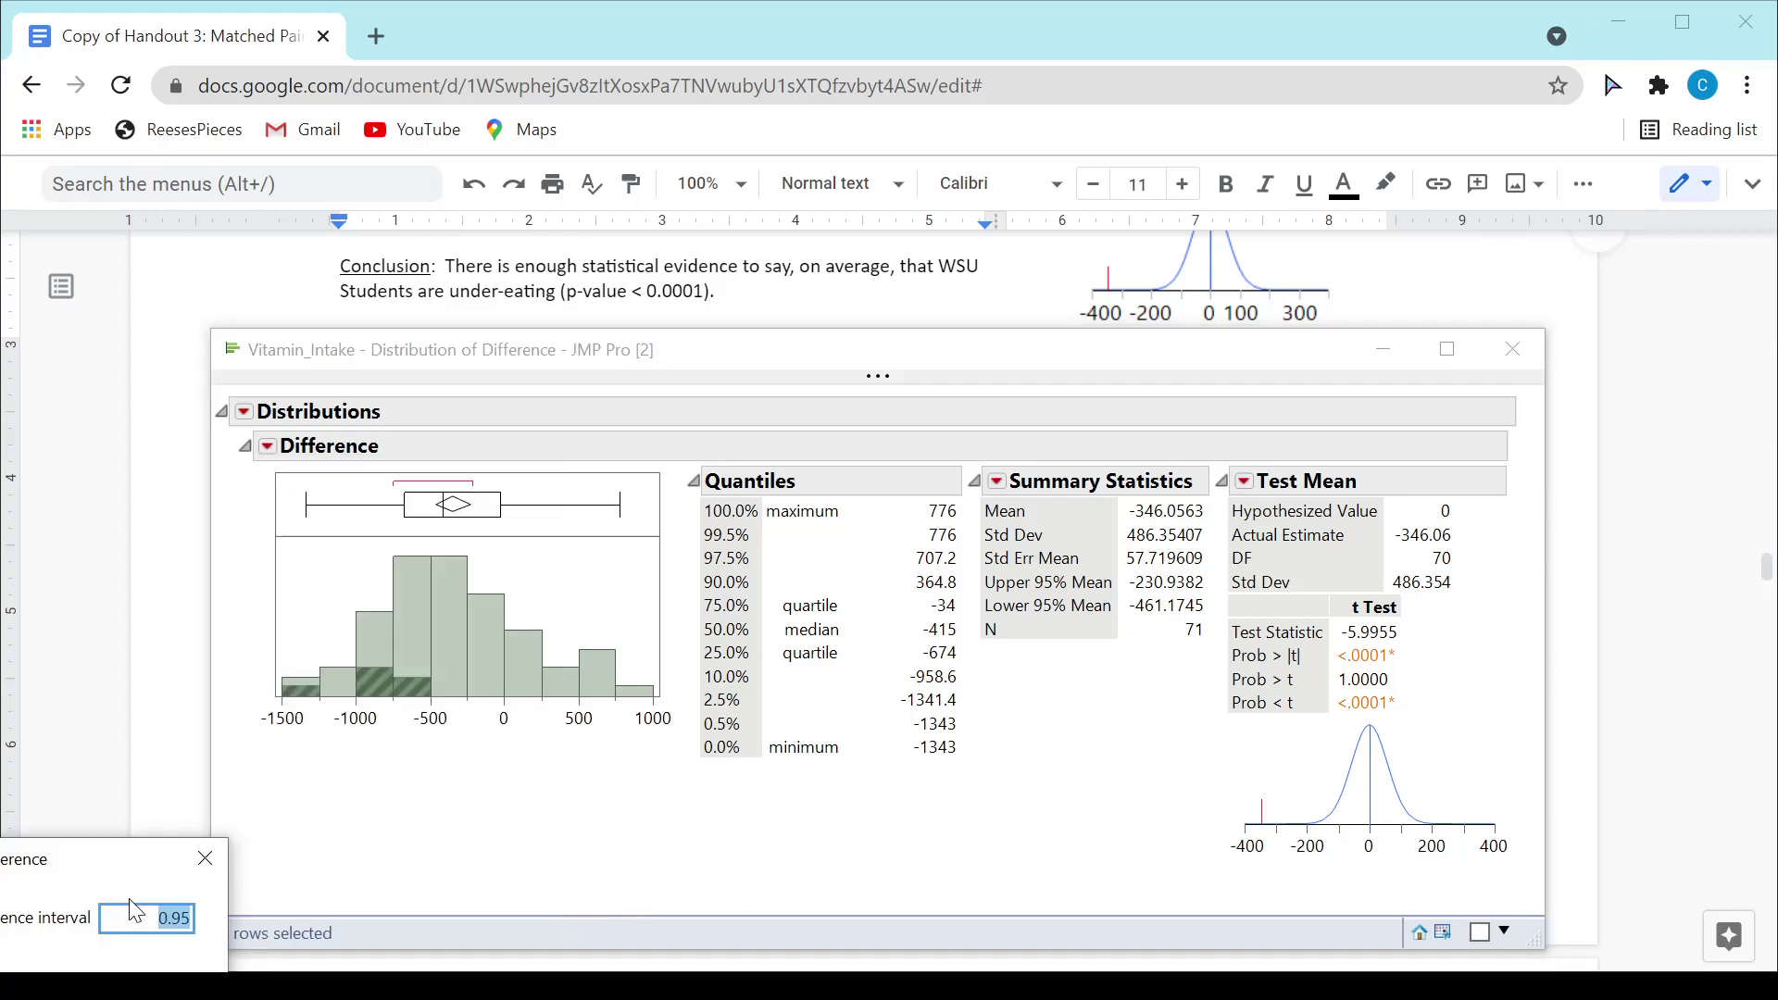
drag(123, 870, 1085, 309)
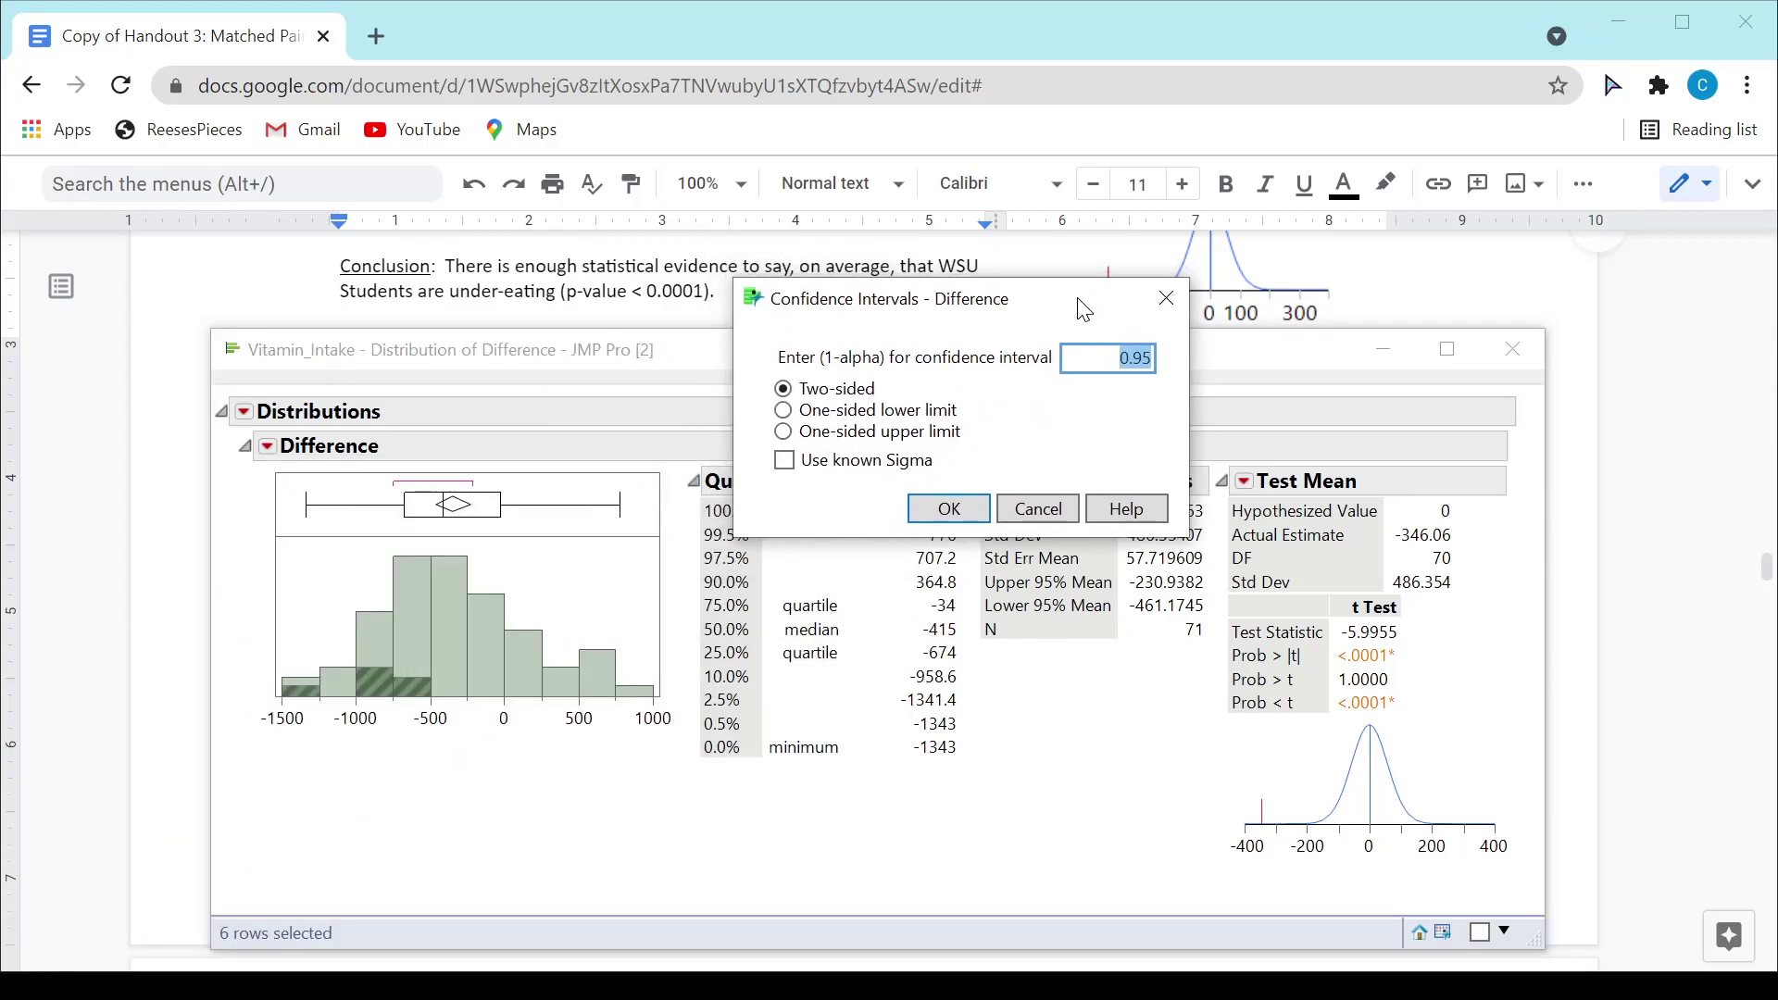
click(786, 434)
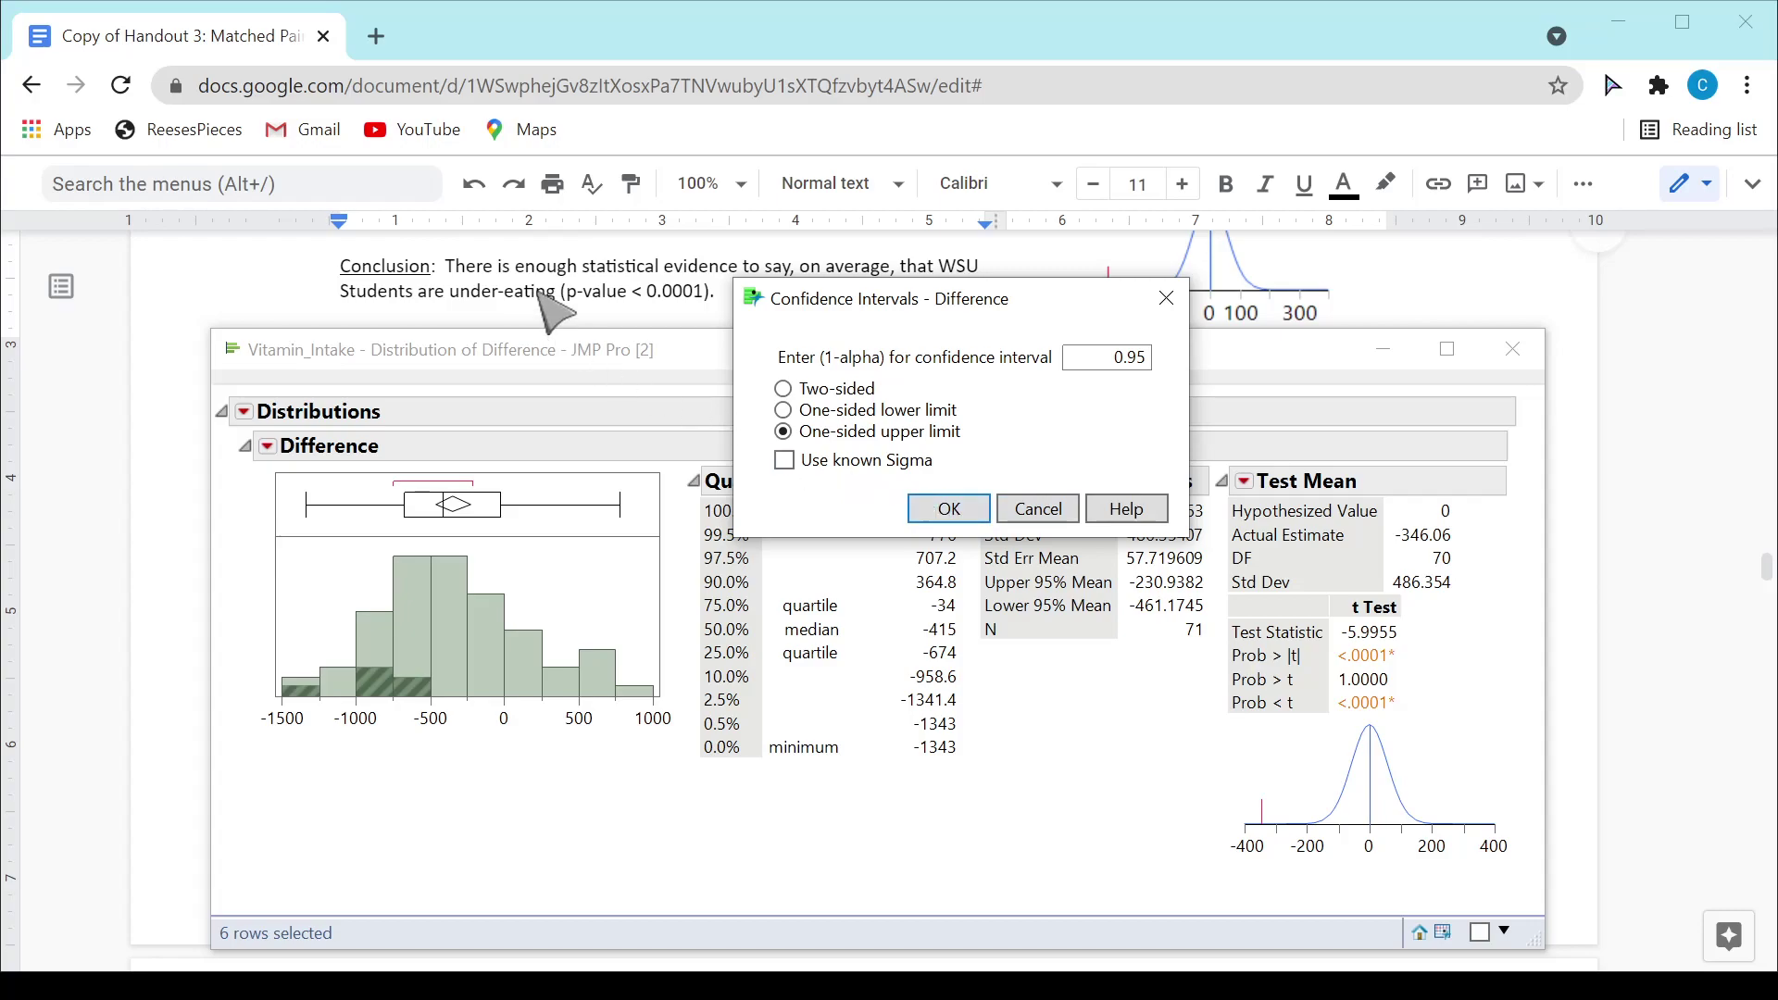
Return to the handout, select "under-eating?" in the one-sided research question and compare it with the one-sided 95% CI plot
key(alt+Tab)
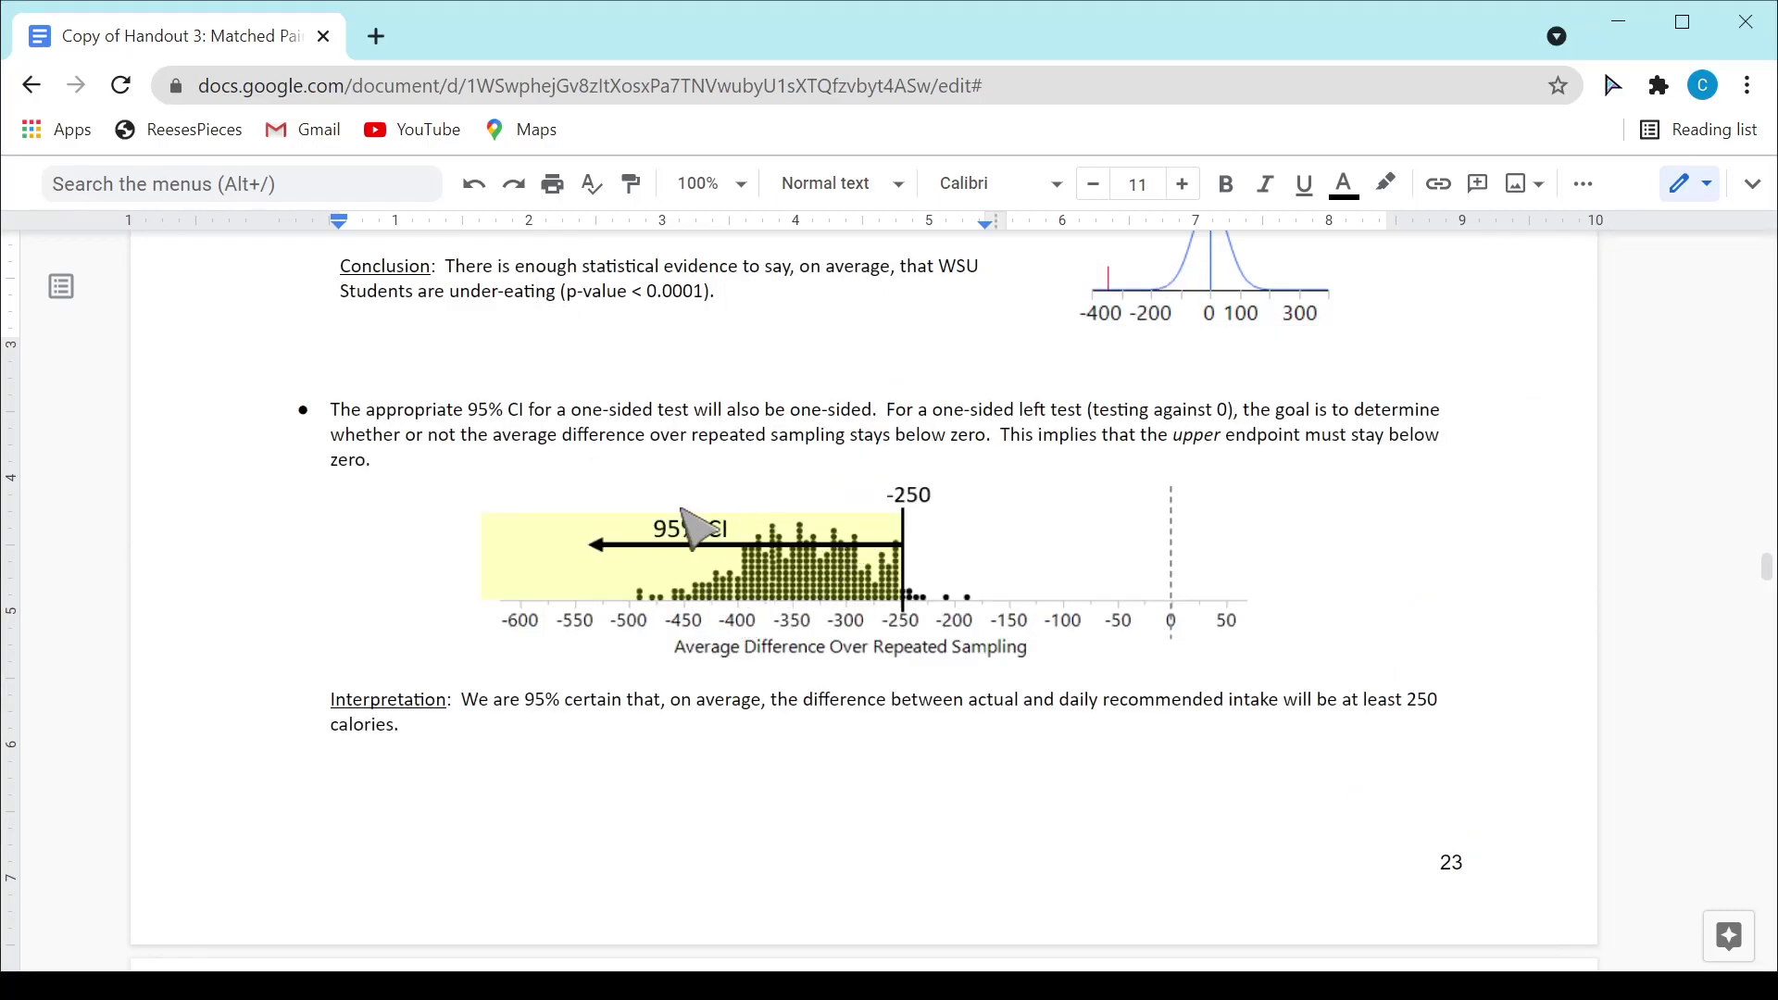
scroll(889, 602, up, 3)
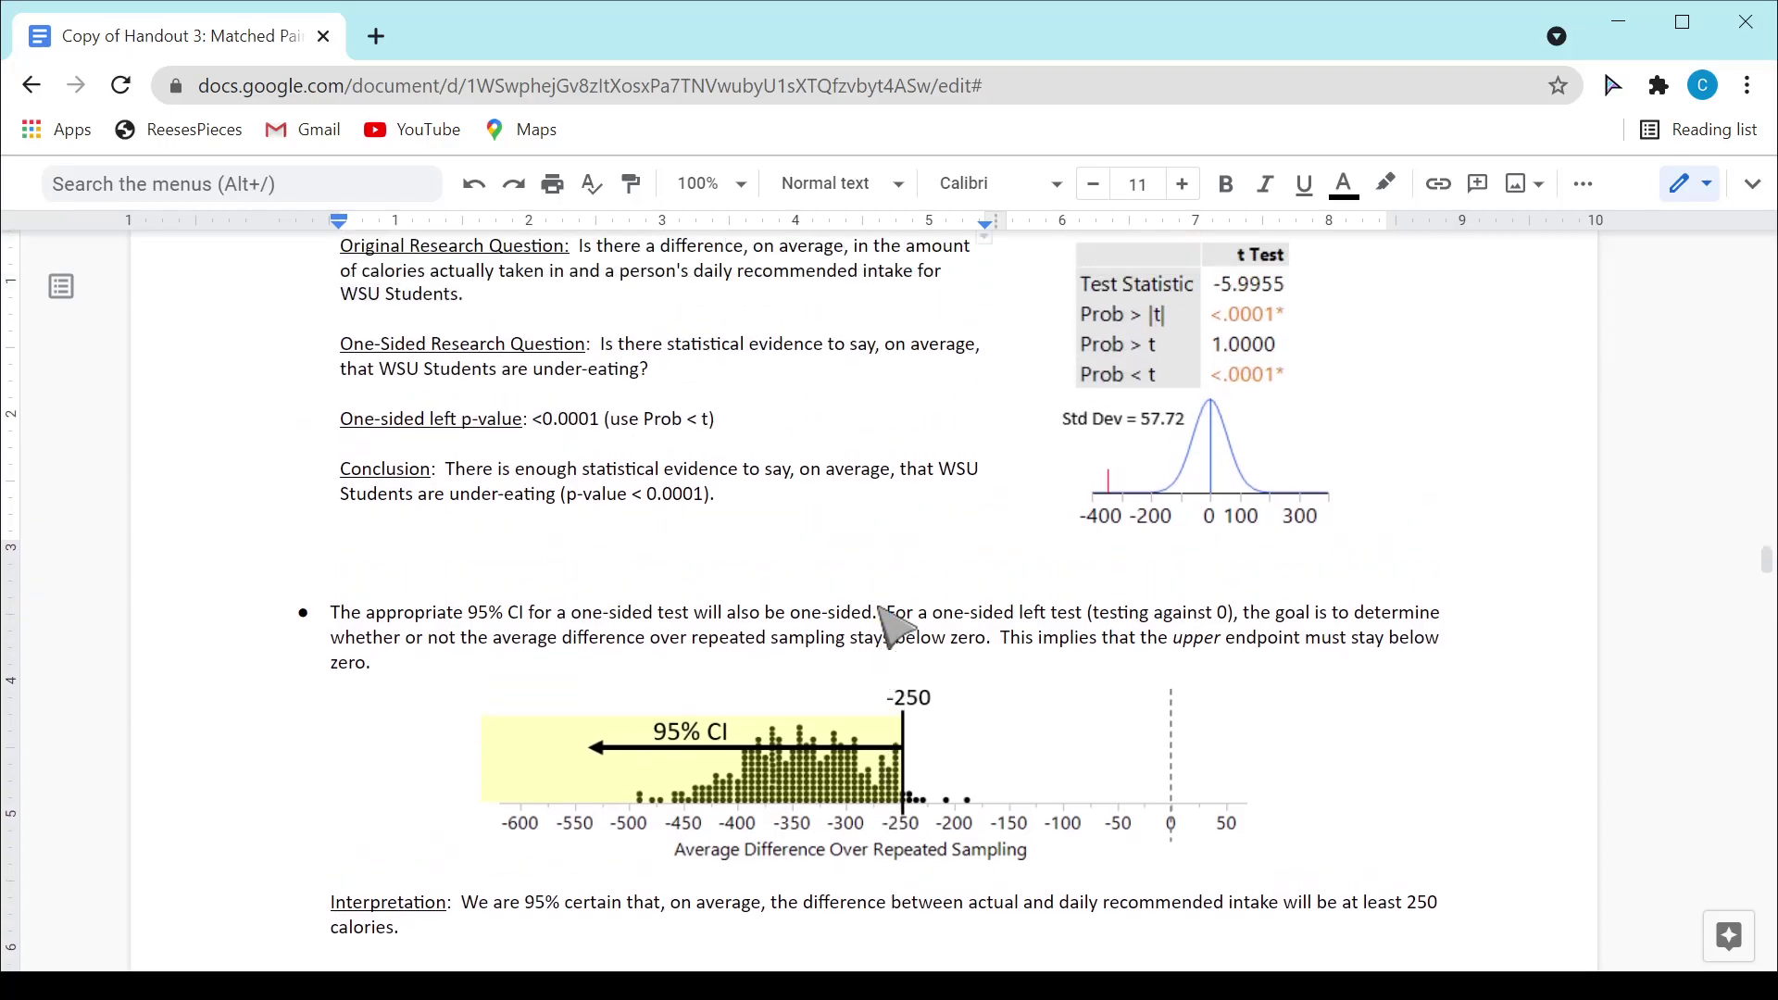
drag(546, 449, 663, 445)
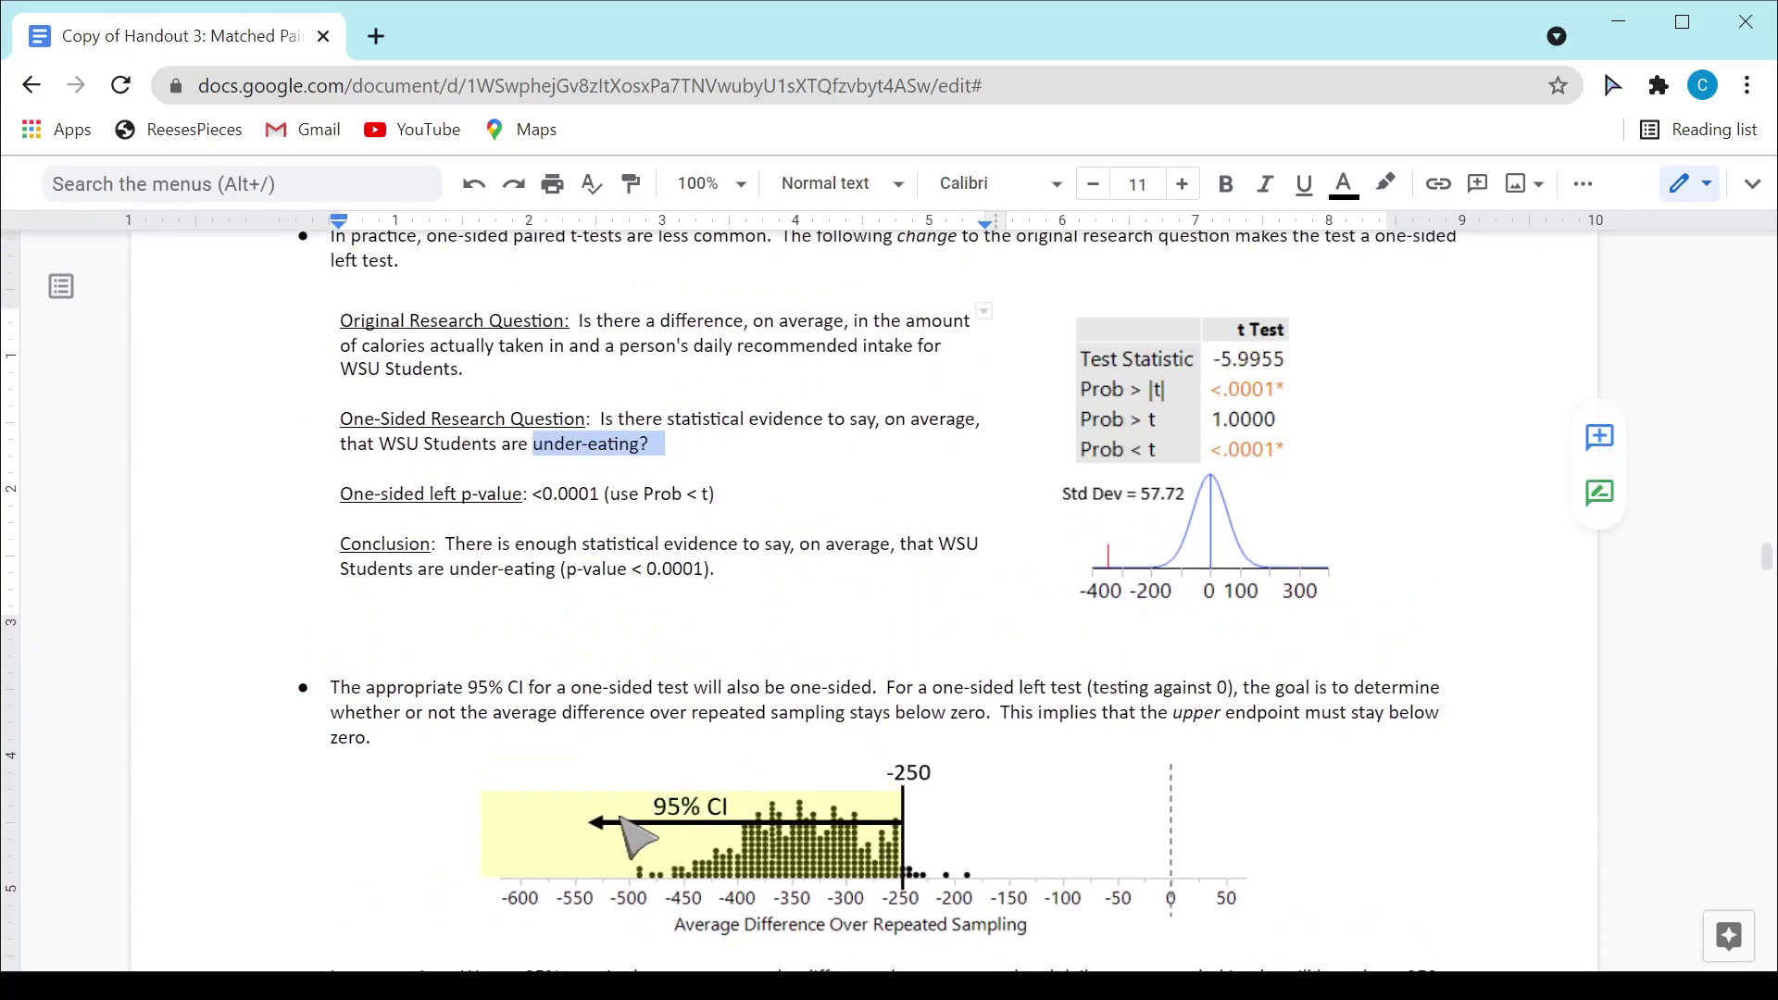
scroll(602, 856, down, 3)
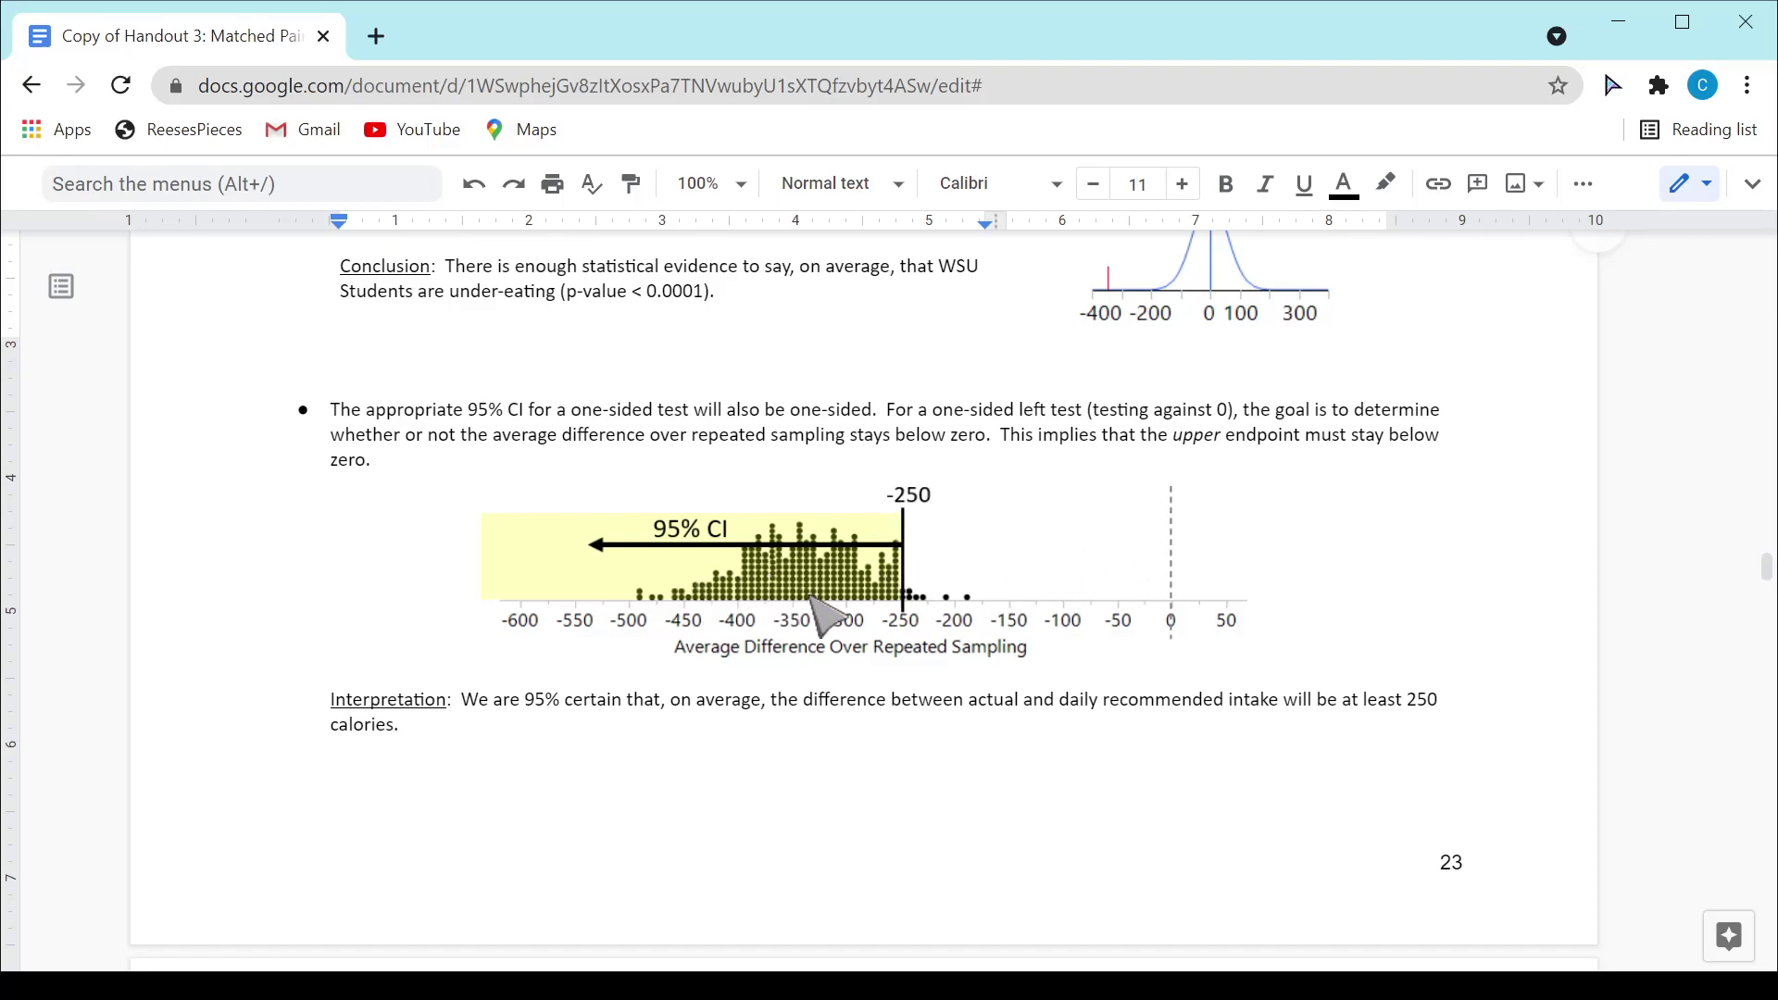
scroll(912, 639, up, 3)
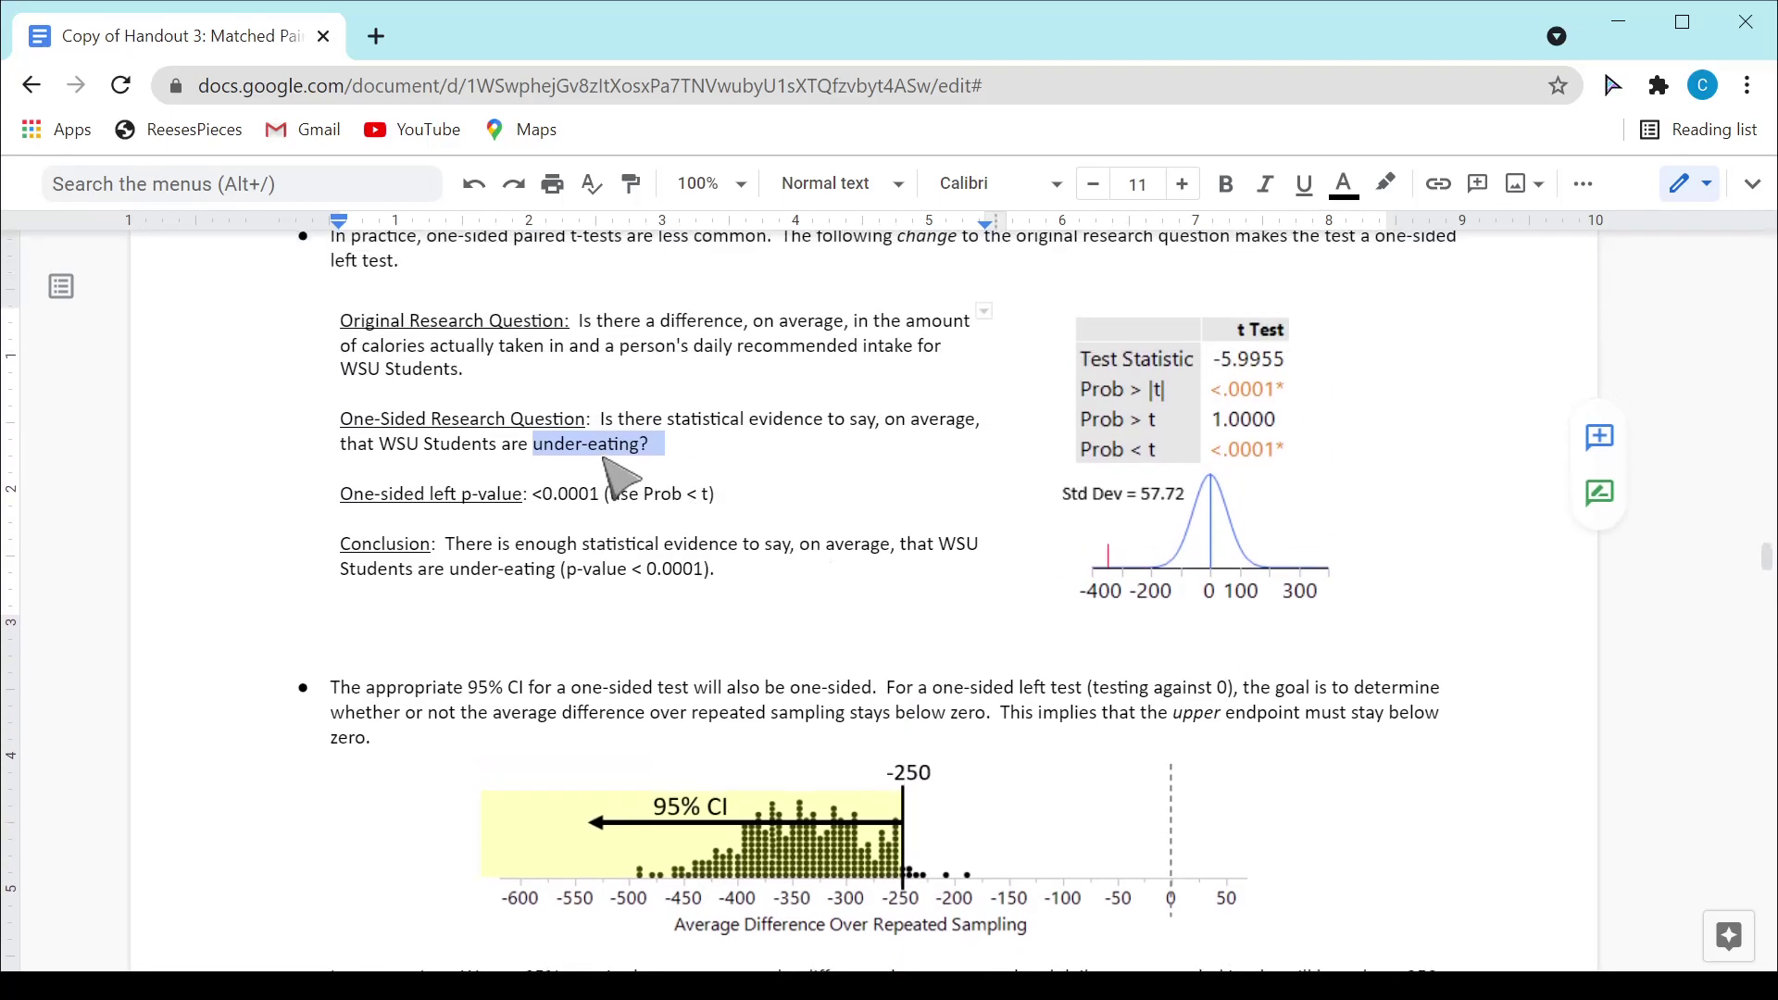
scroll(1019, 704, down, 3)
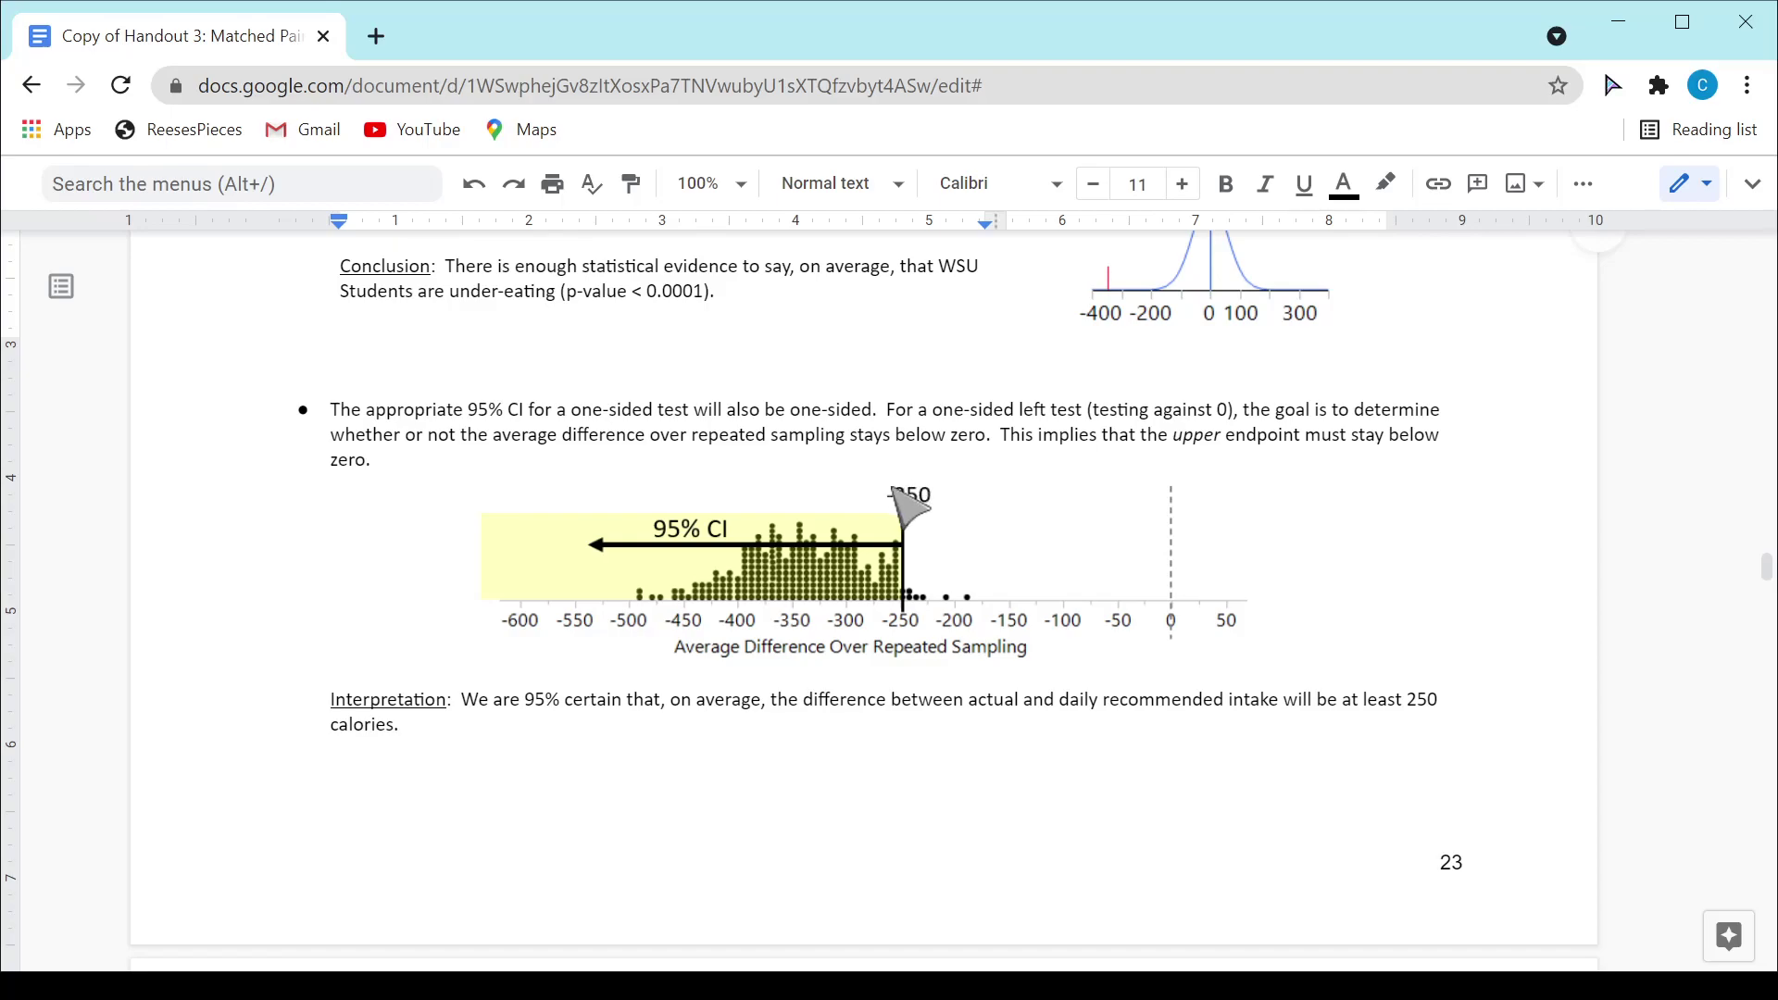
scroll(893, 491, up, 3)
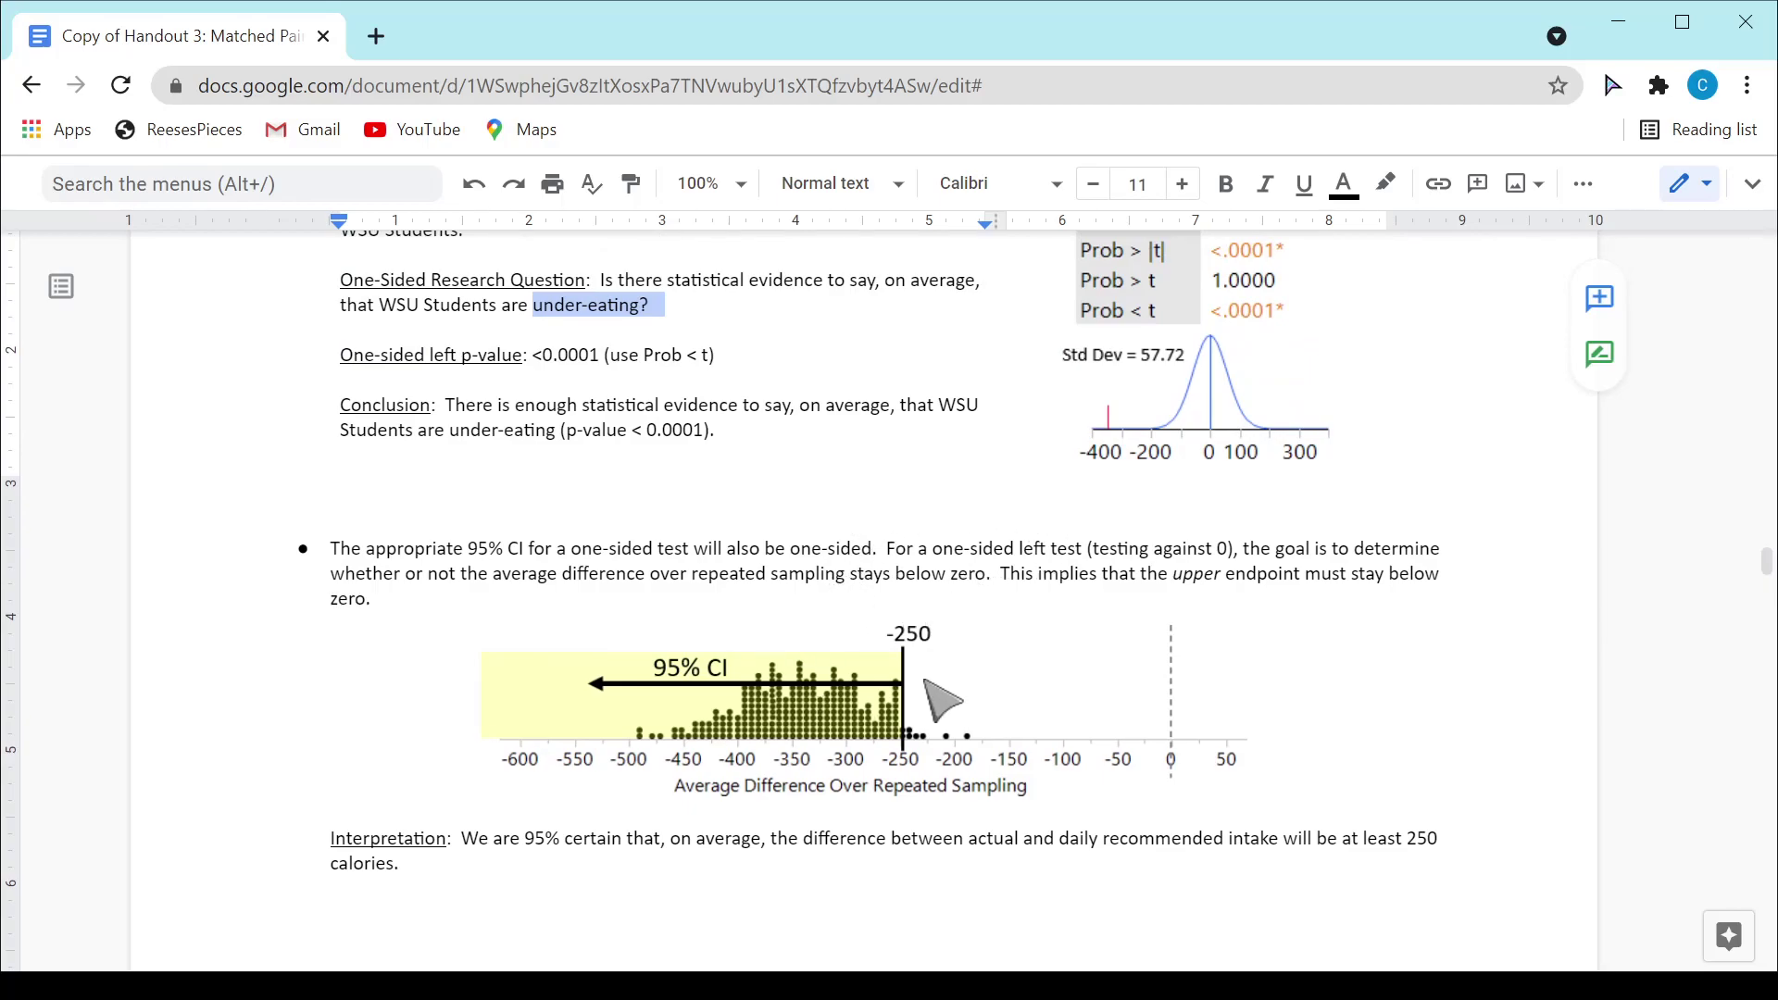
Select the entire One-Sided Research Question paragraph in the handout
scroll(923, 701, up, 5)
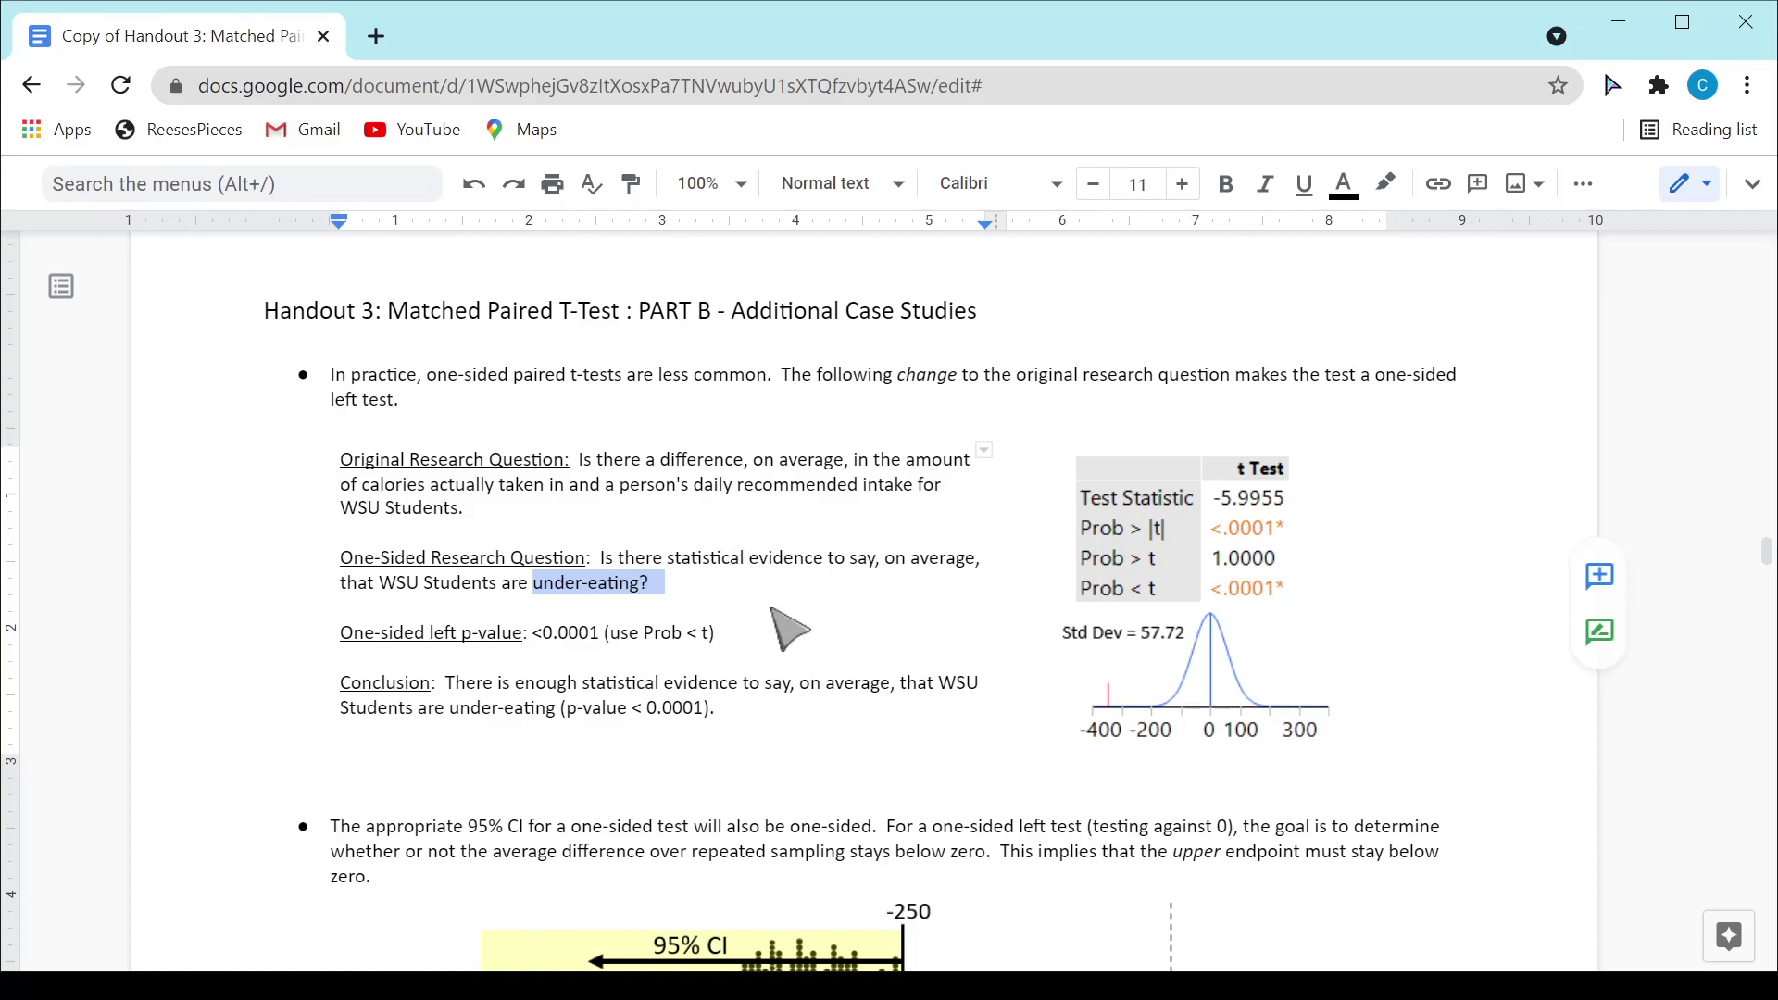
mouse_move(336, 561)
mouse_down()
mouse_move(483, 562)
mouse_move(346, 579)
mouse_up()
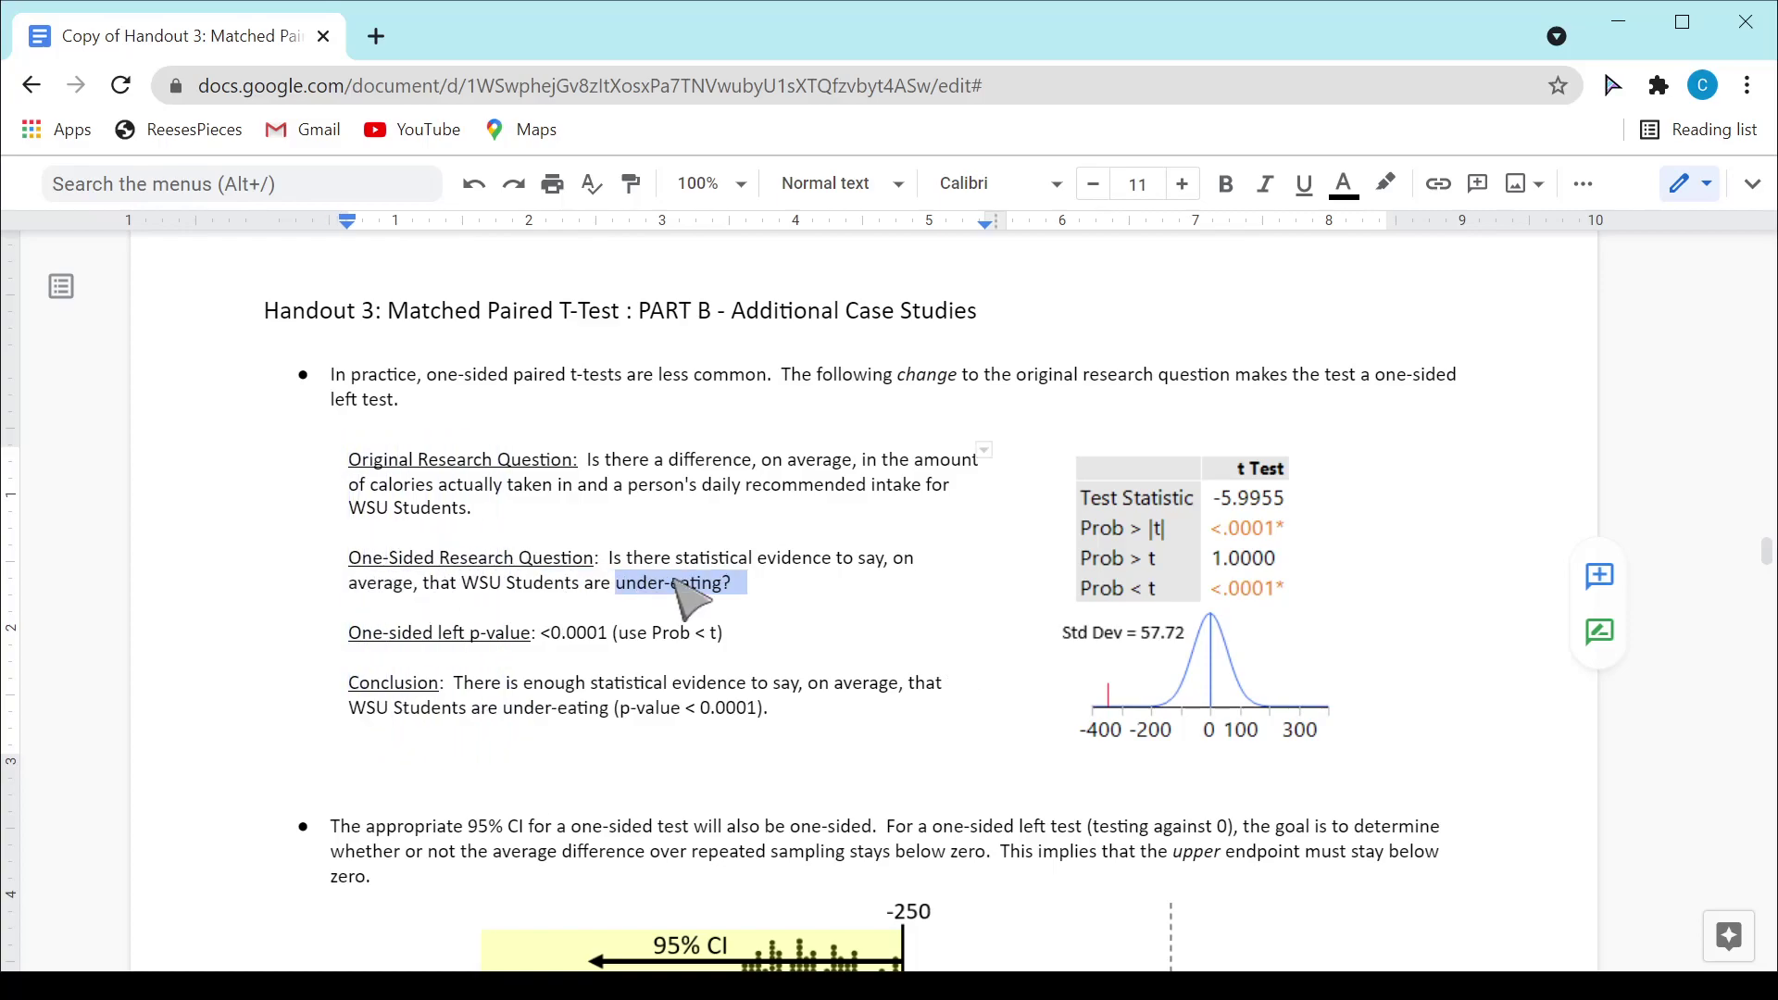
drag(746, 581, 354, 567)
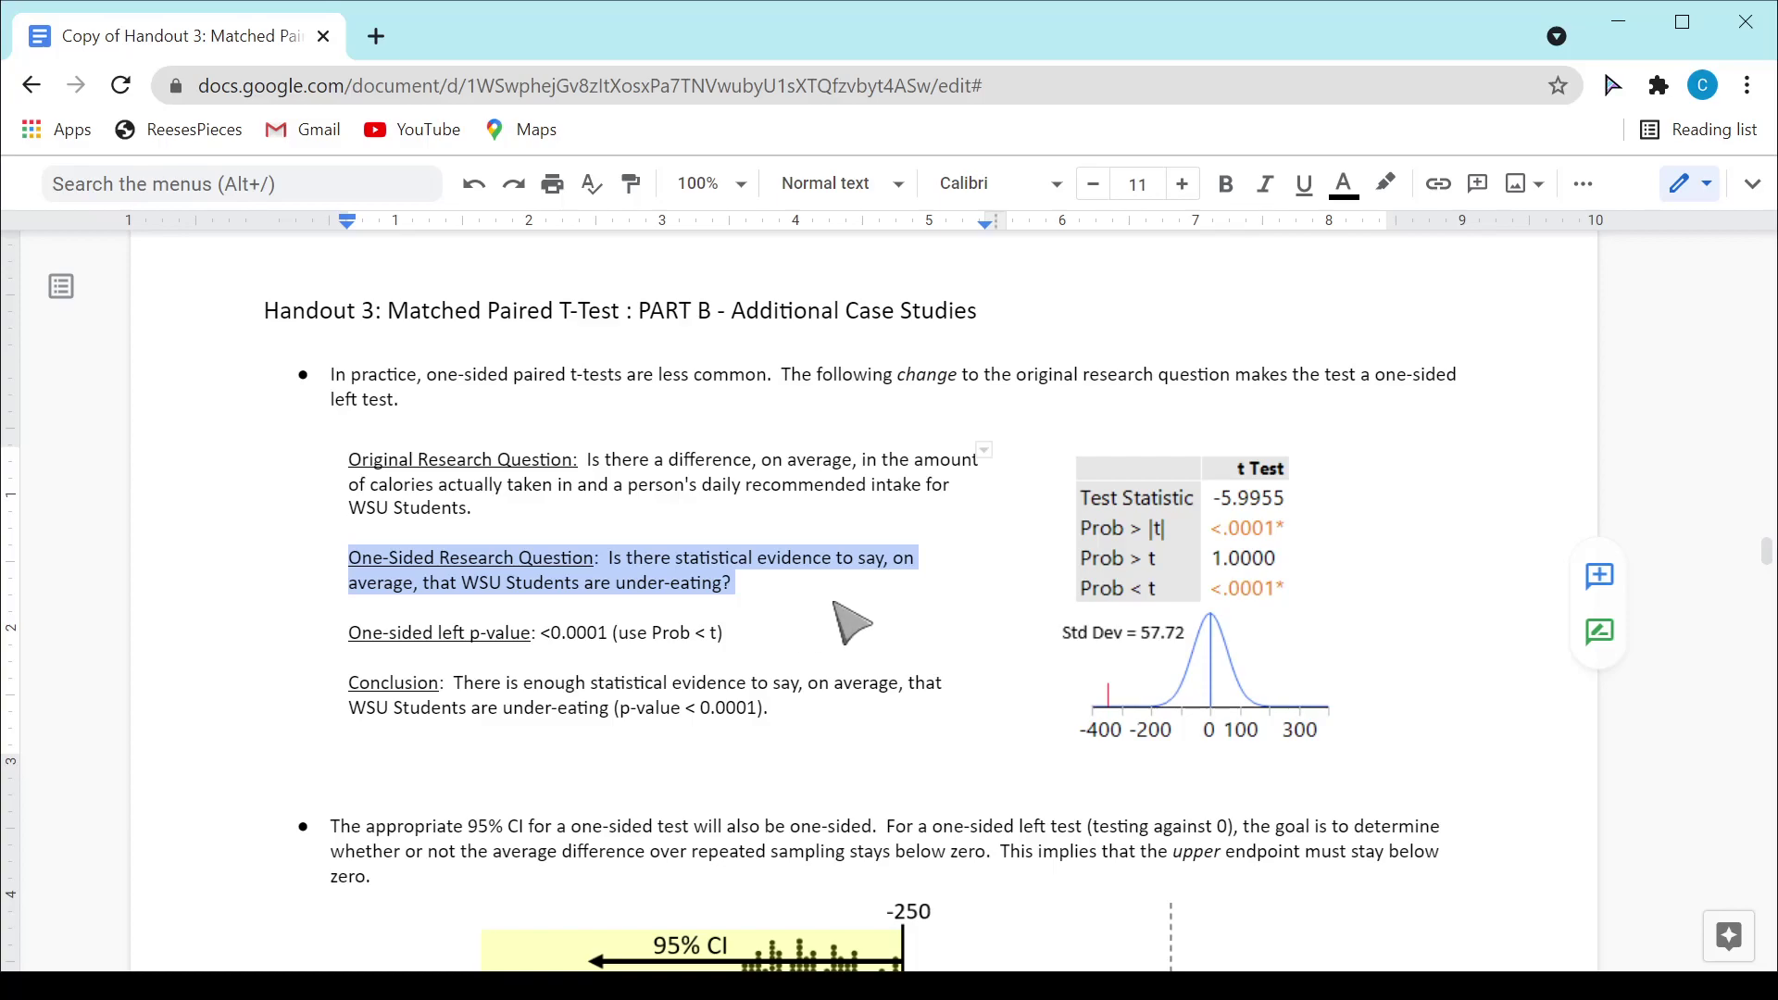
Read Example 3.3 on ear infections, examining its research question, matched-pair data tables and summary statistics for the differences
scroll(802, 631, down, 20)
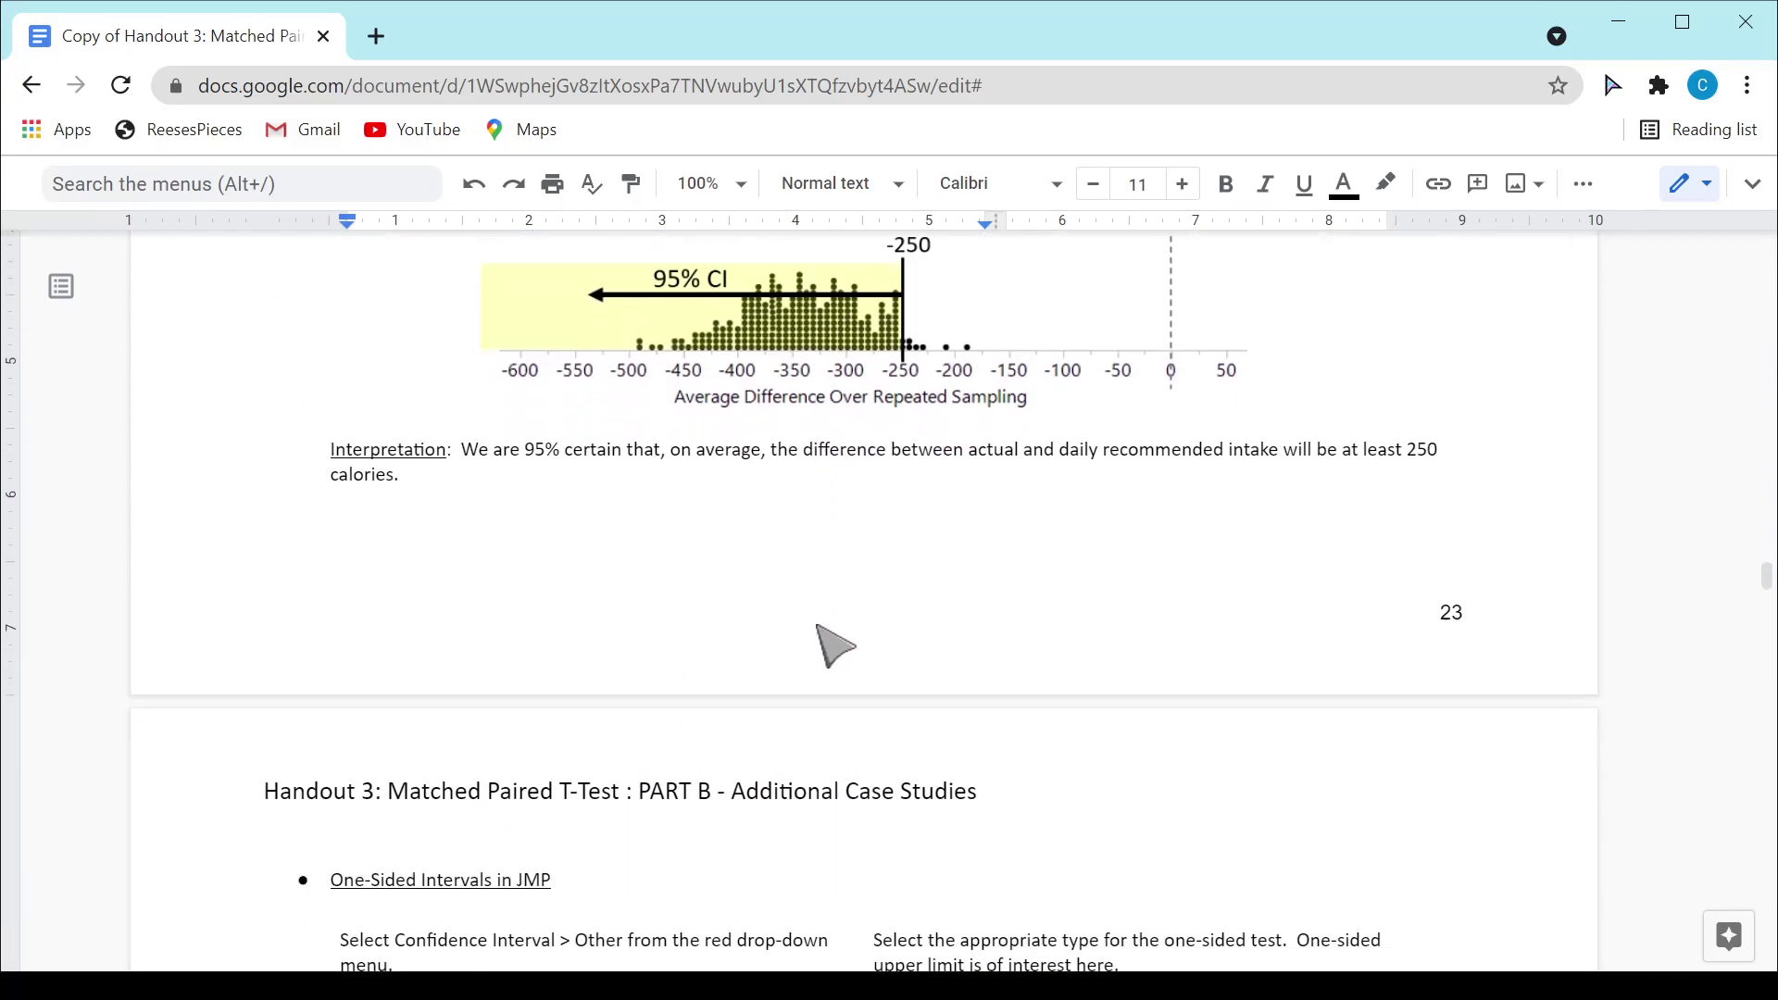
scroll(827, 669, down, 10)
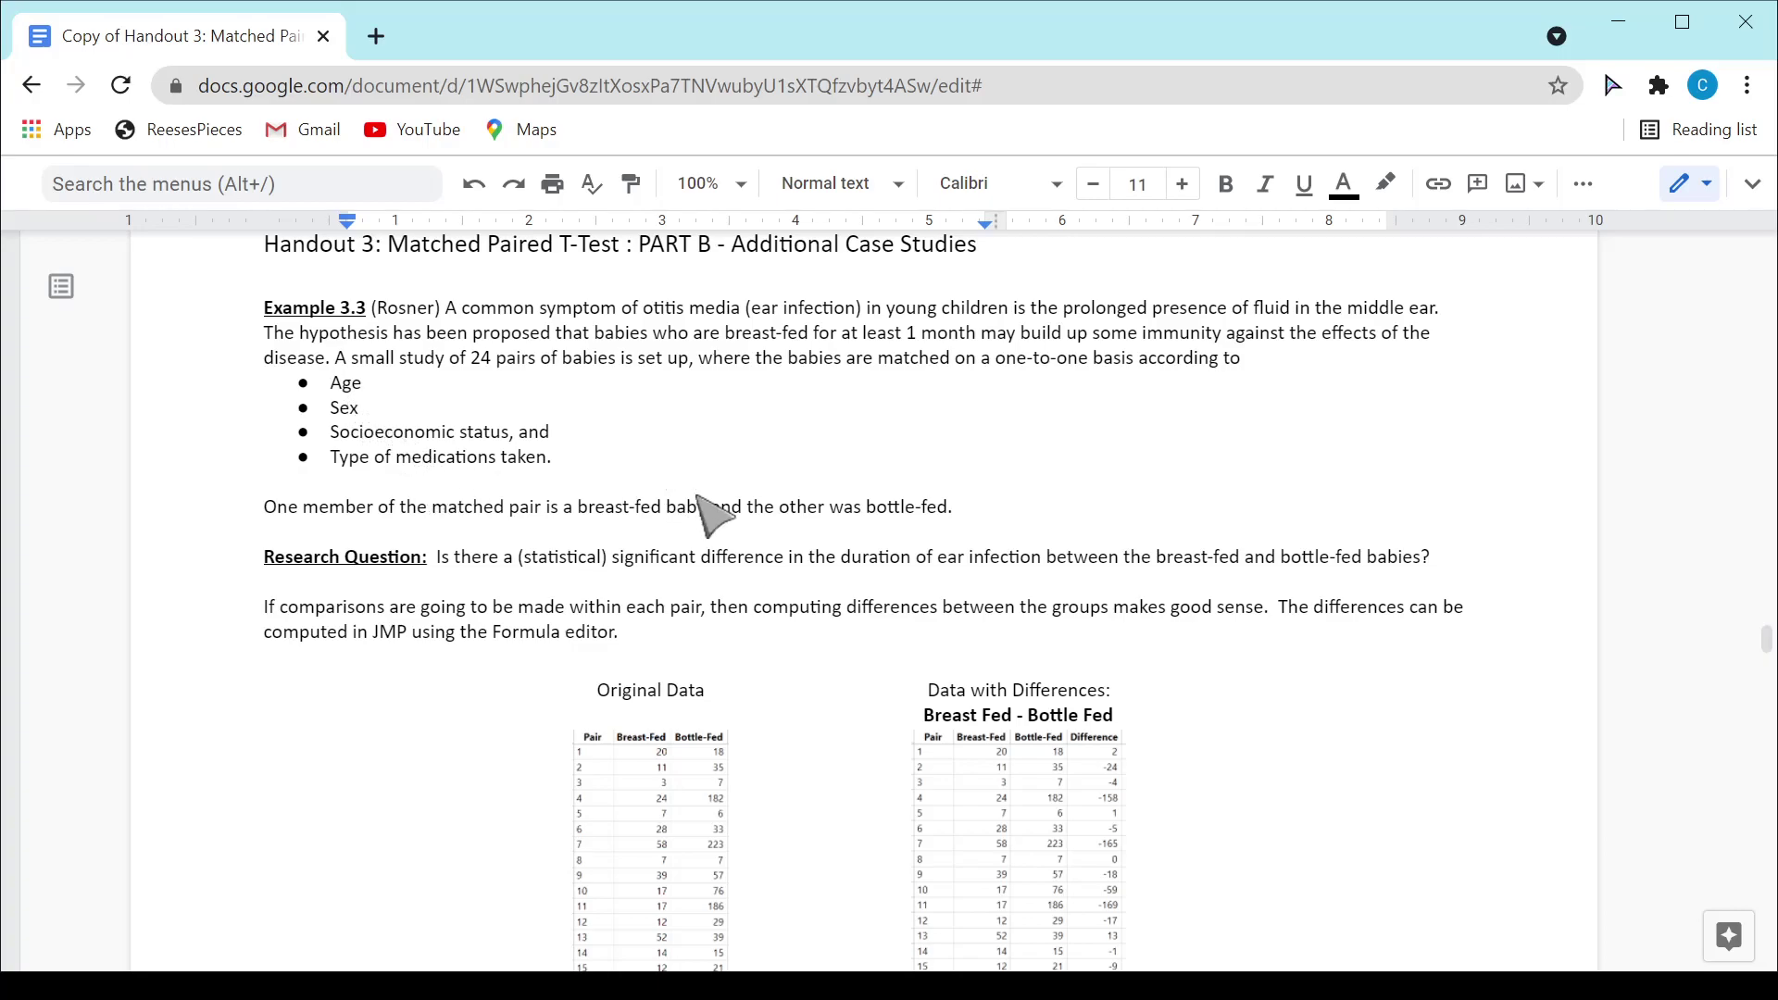
scroll(718, 499, down, 2)
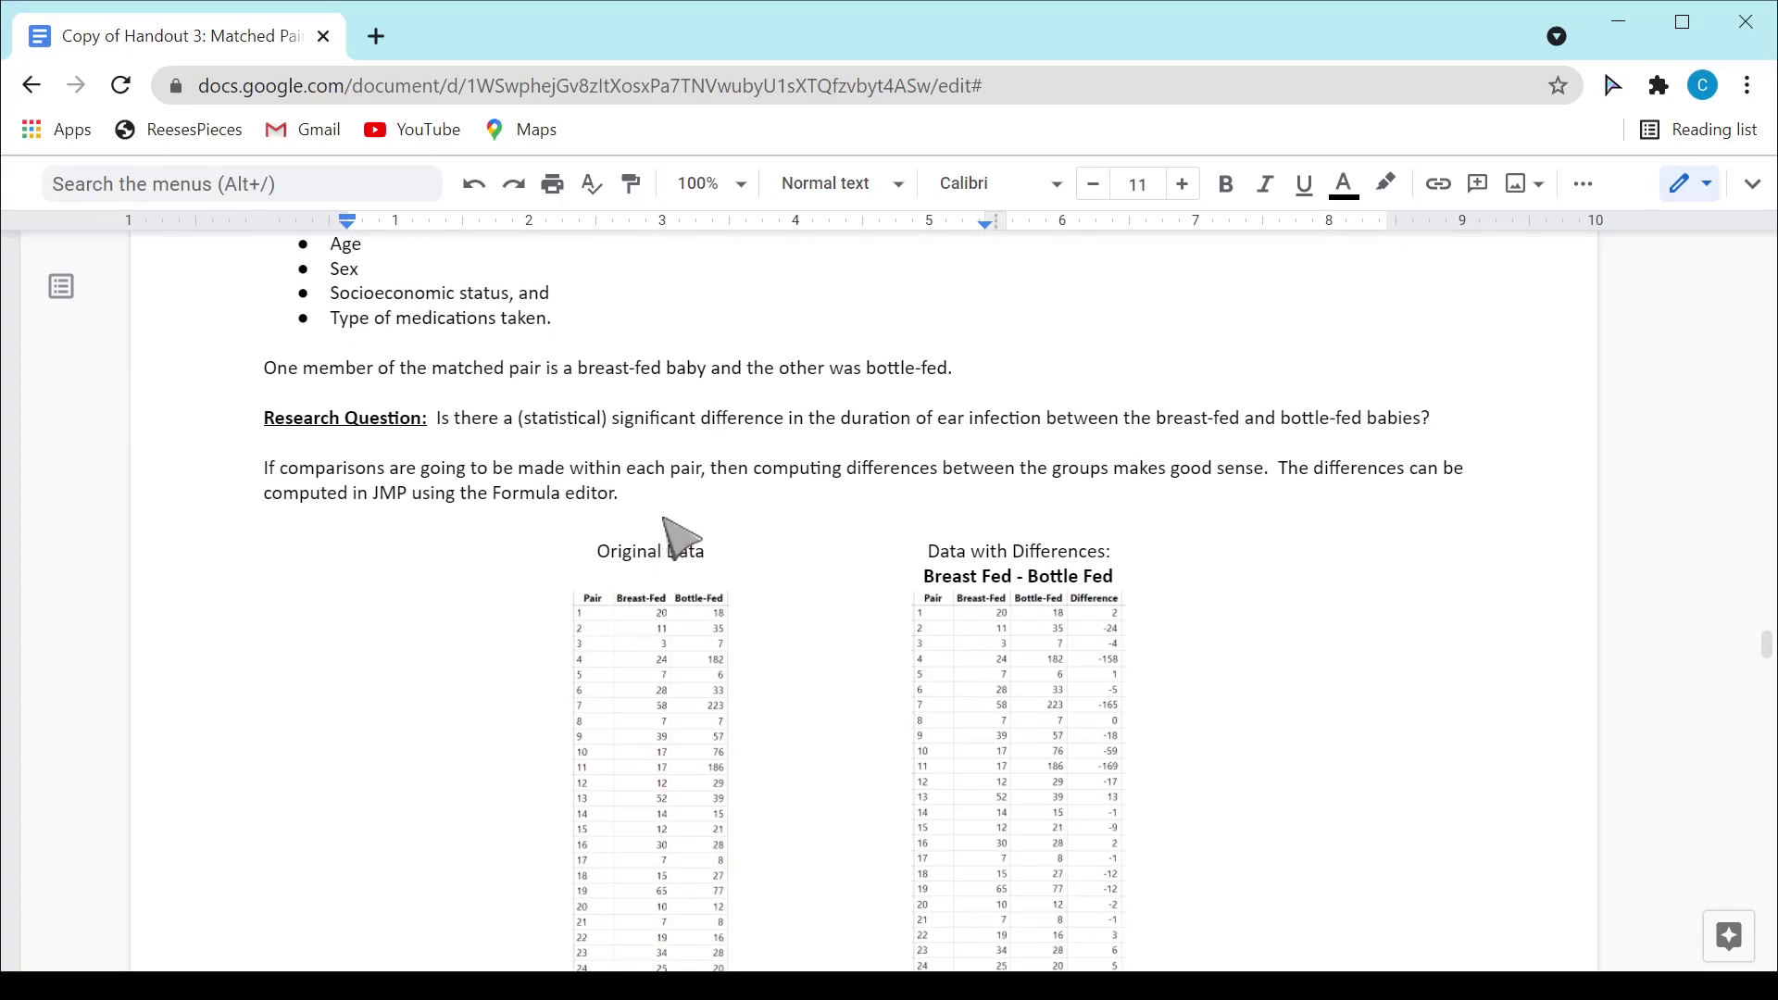
scroll(680, 537, up, 2)
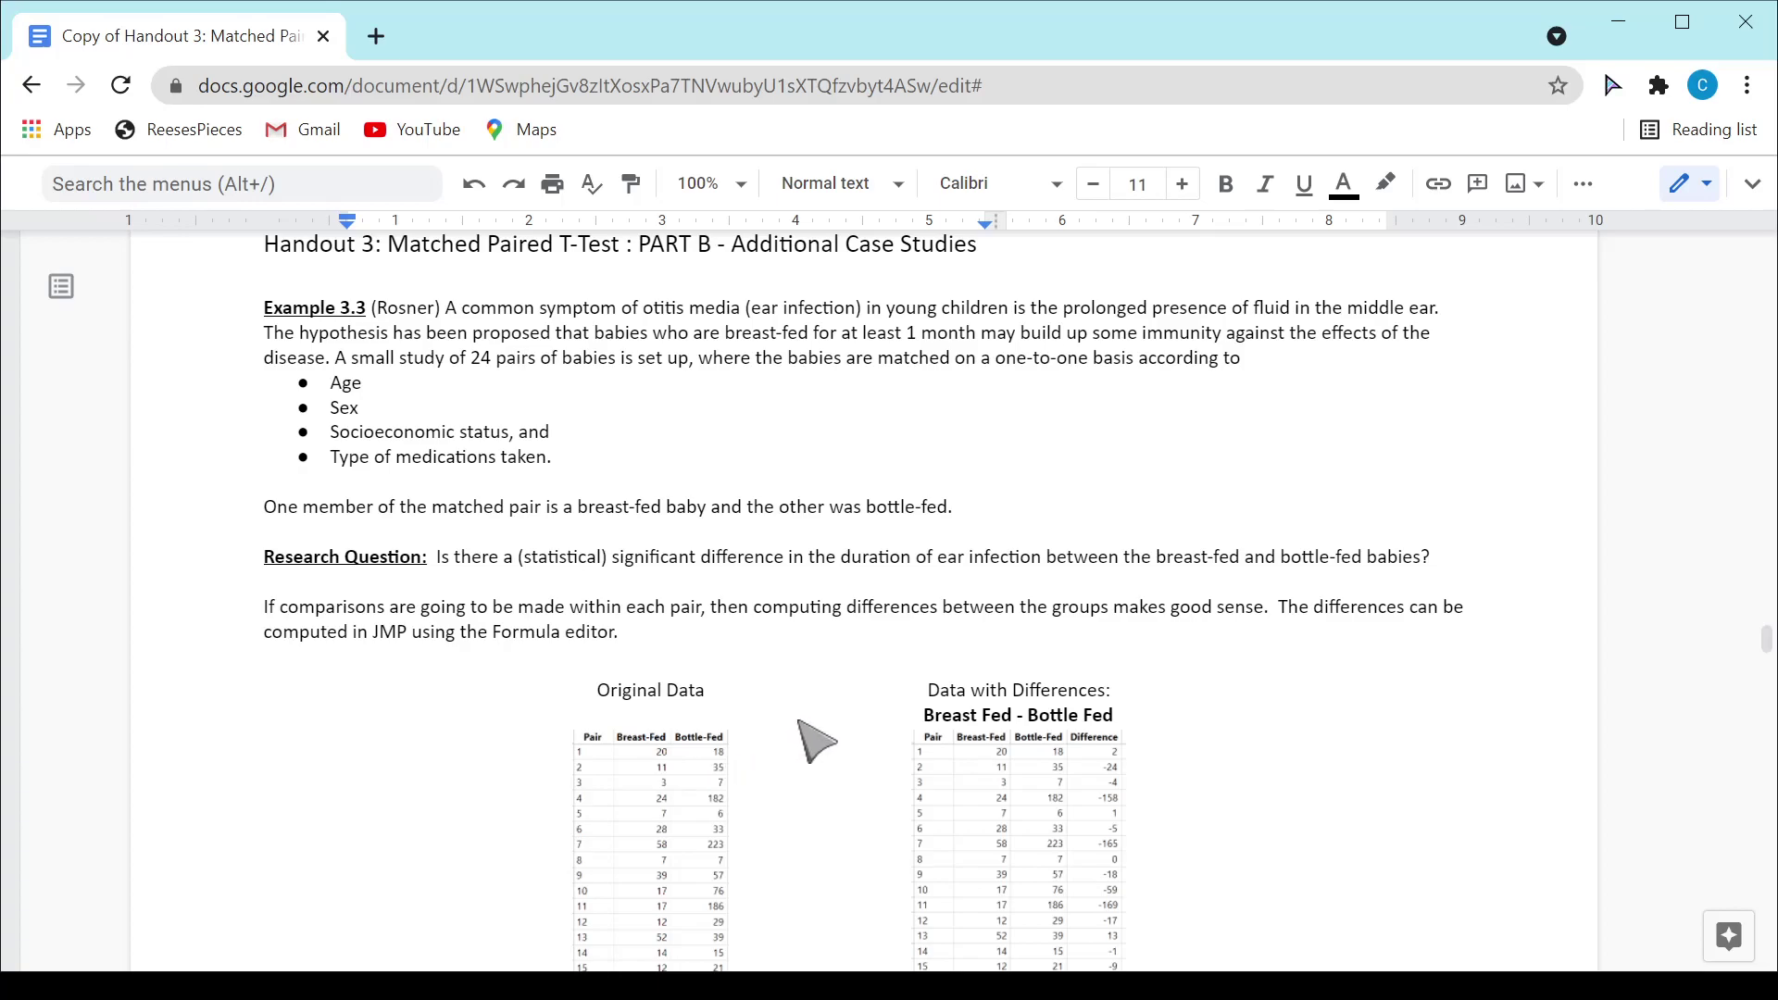
scroll(800, 716, down, 2)
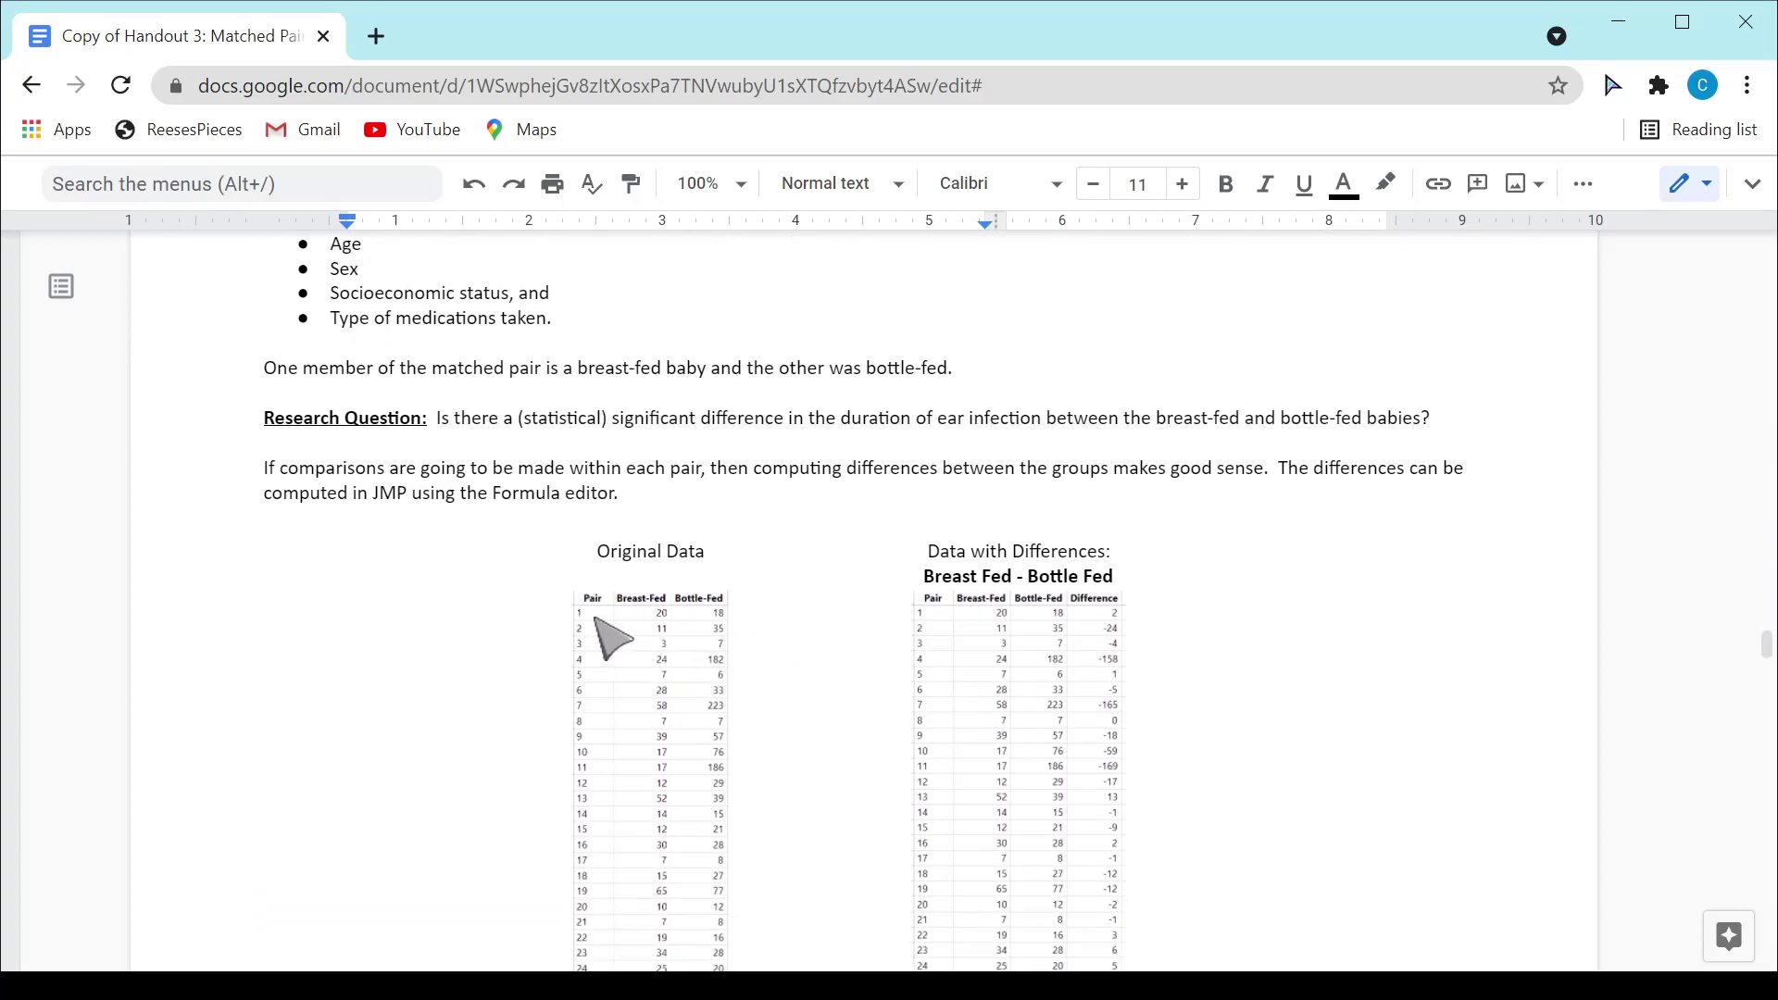
scroll(643, 690, down, 2)
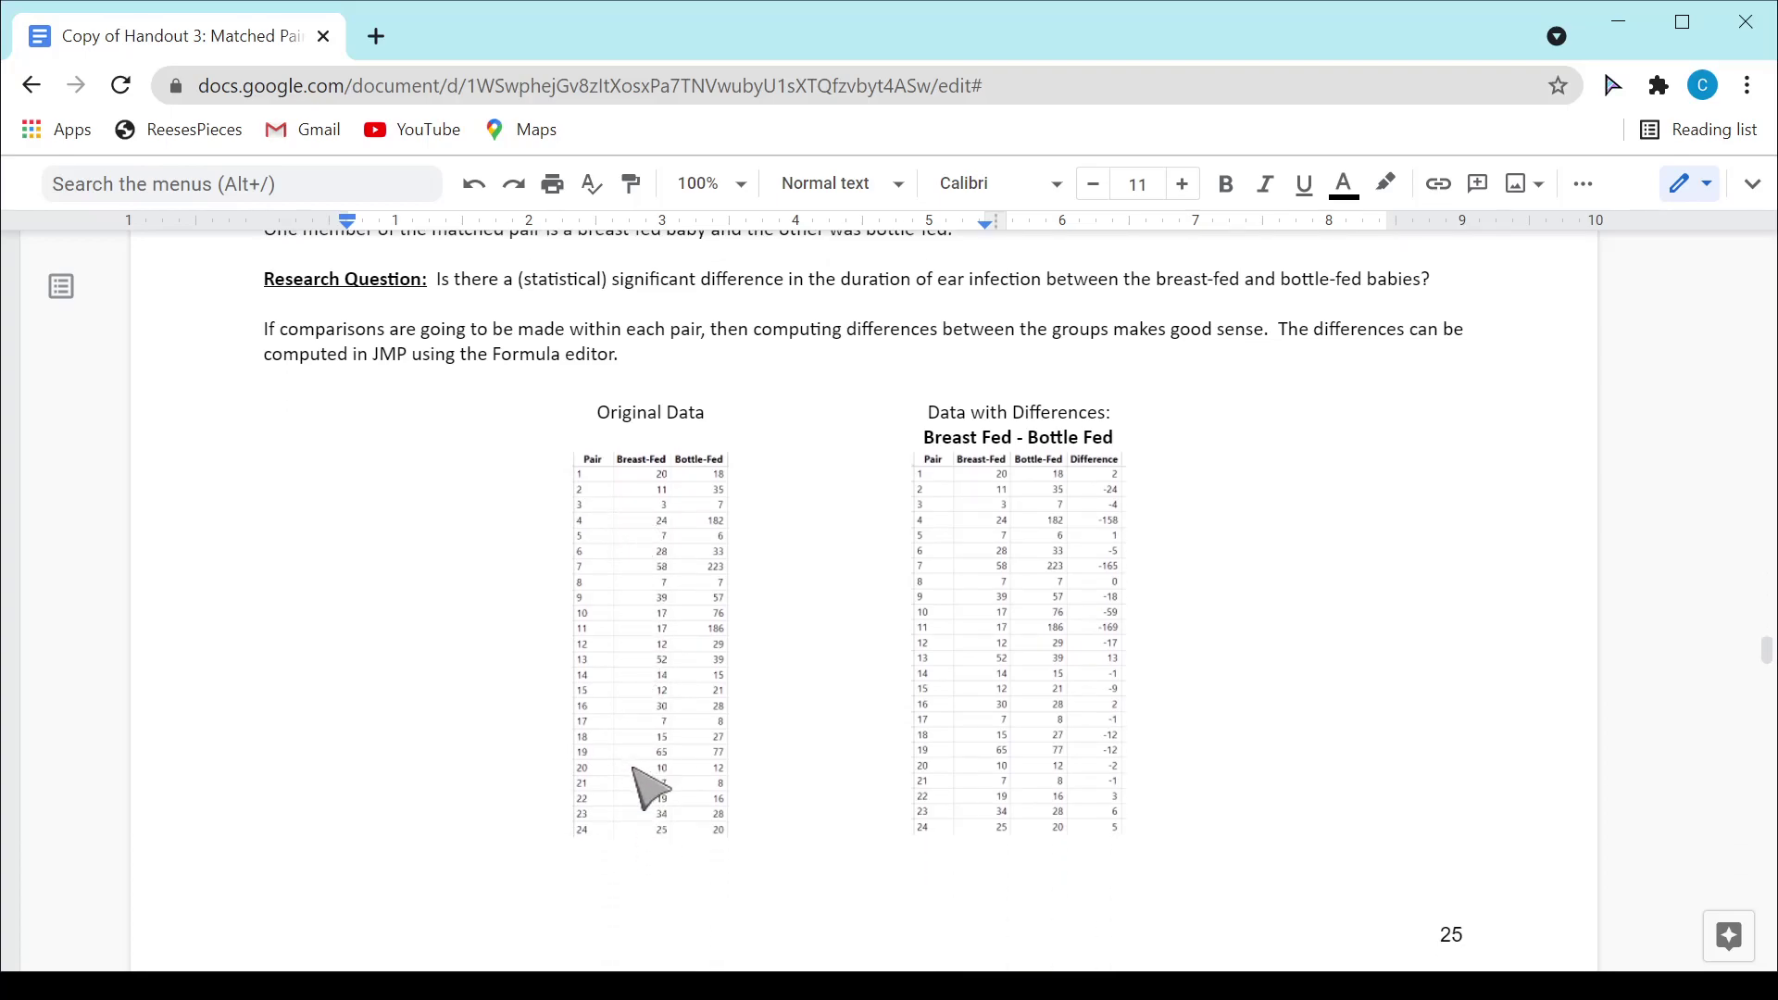
scroll(635, 767, up, 1)
scroll(635, 767, up, 1)
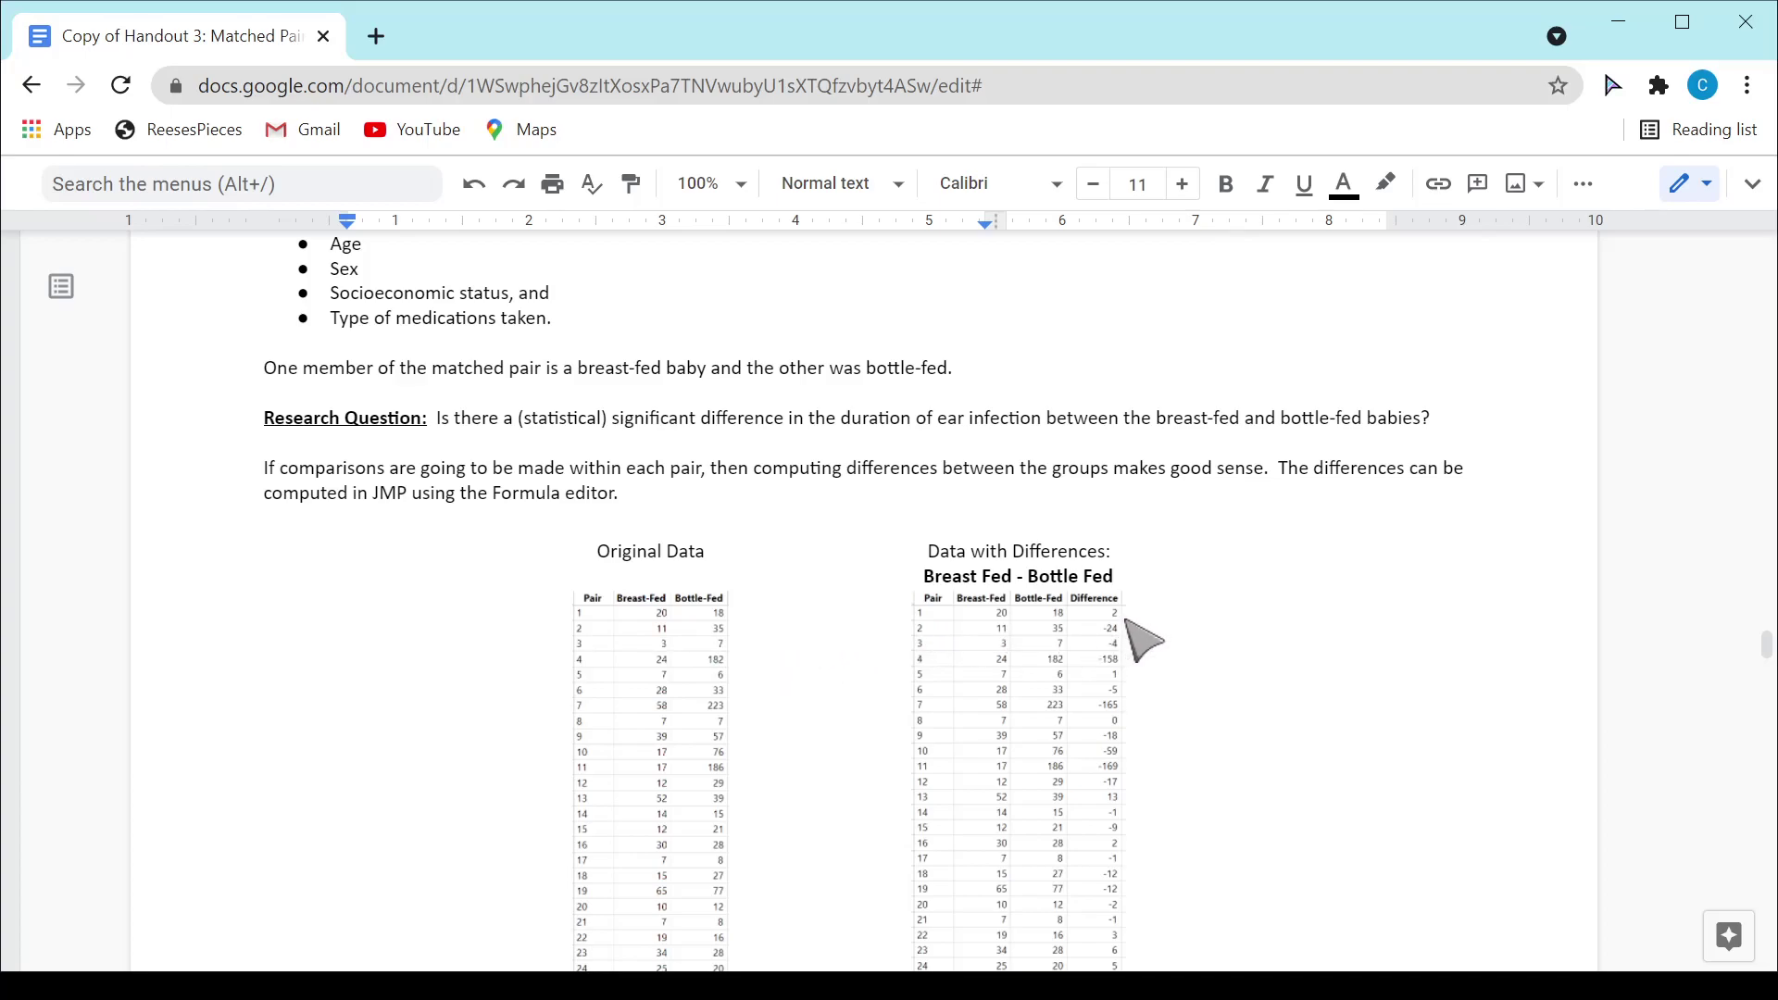
scroll(1130, 630, down, 10)
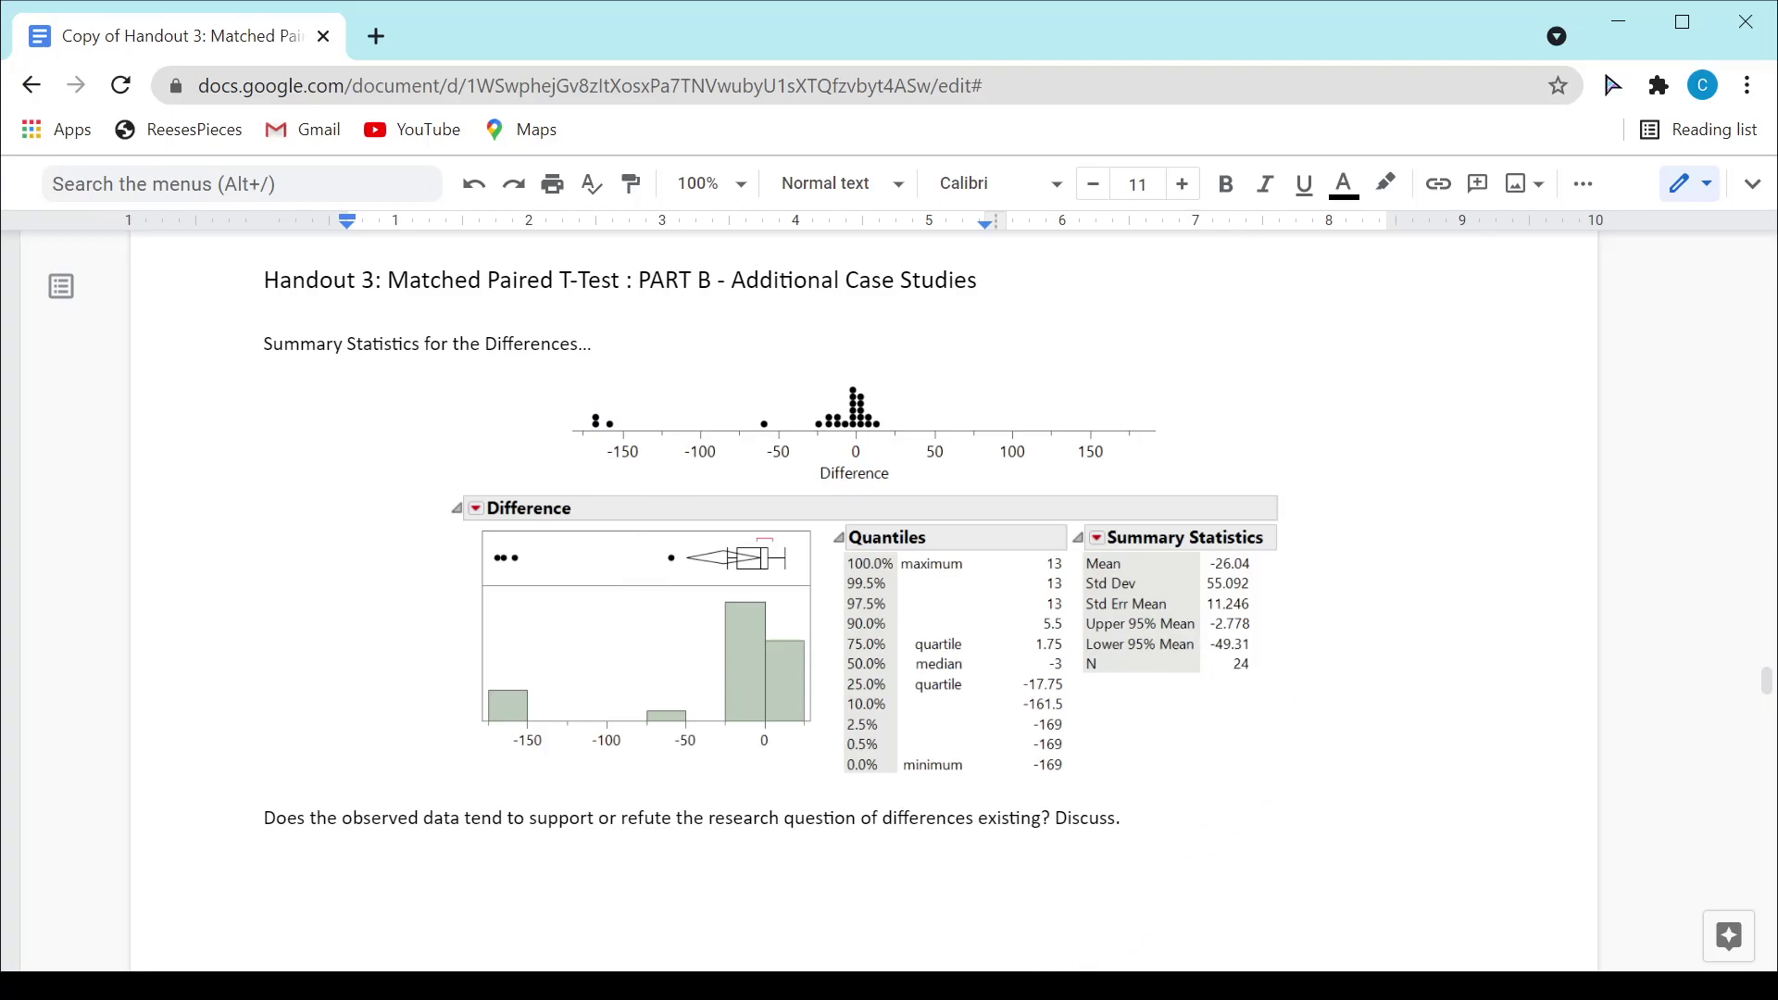
Switch to the Ear_Infection data table in JMP and add a new column named Difference
drag(1035, 981, 1060, 128)
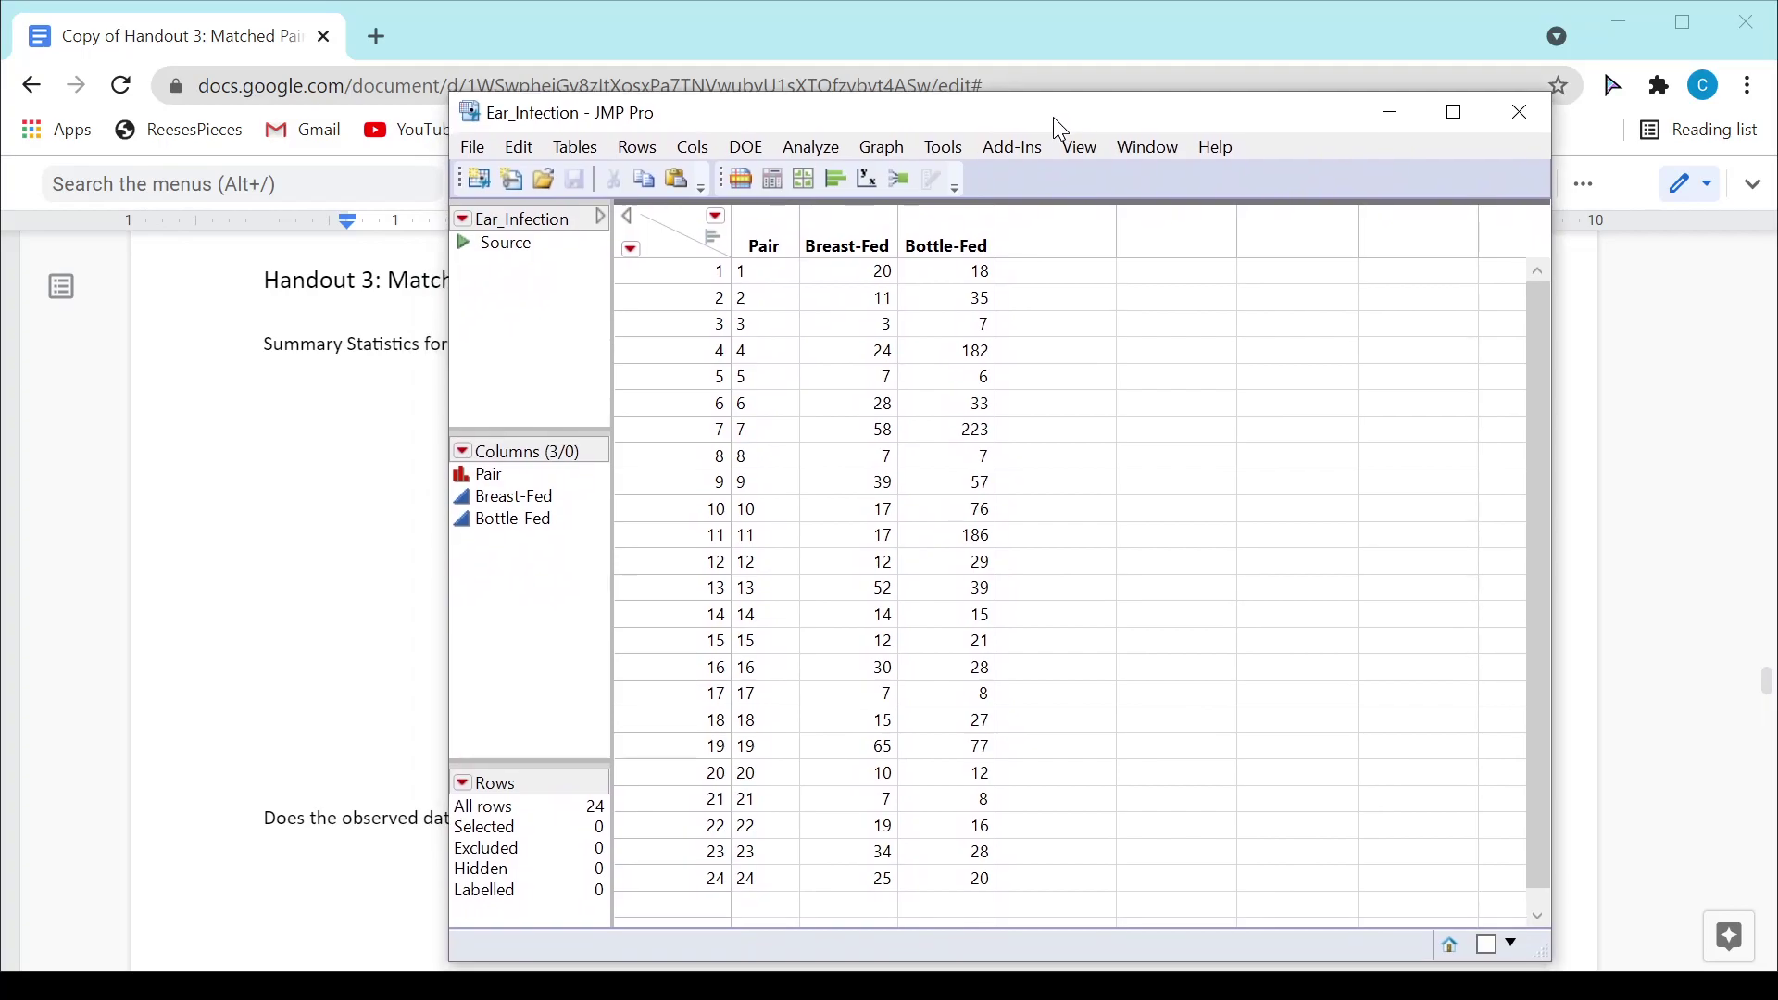
double_click(1049, 252)
click(1050, 245)
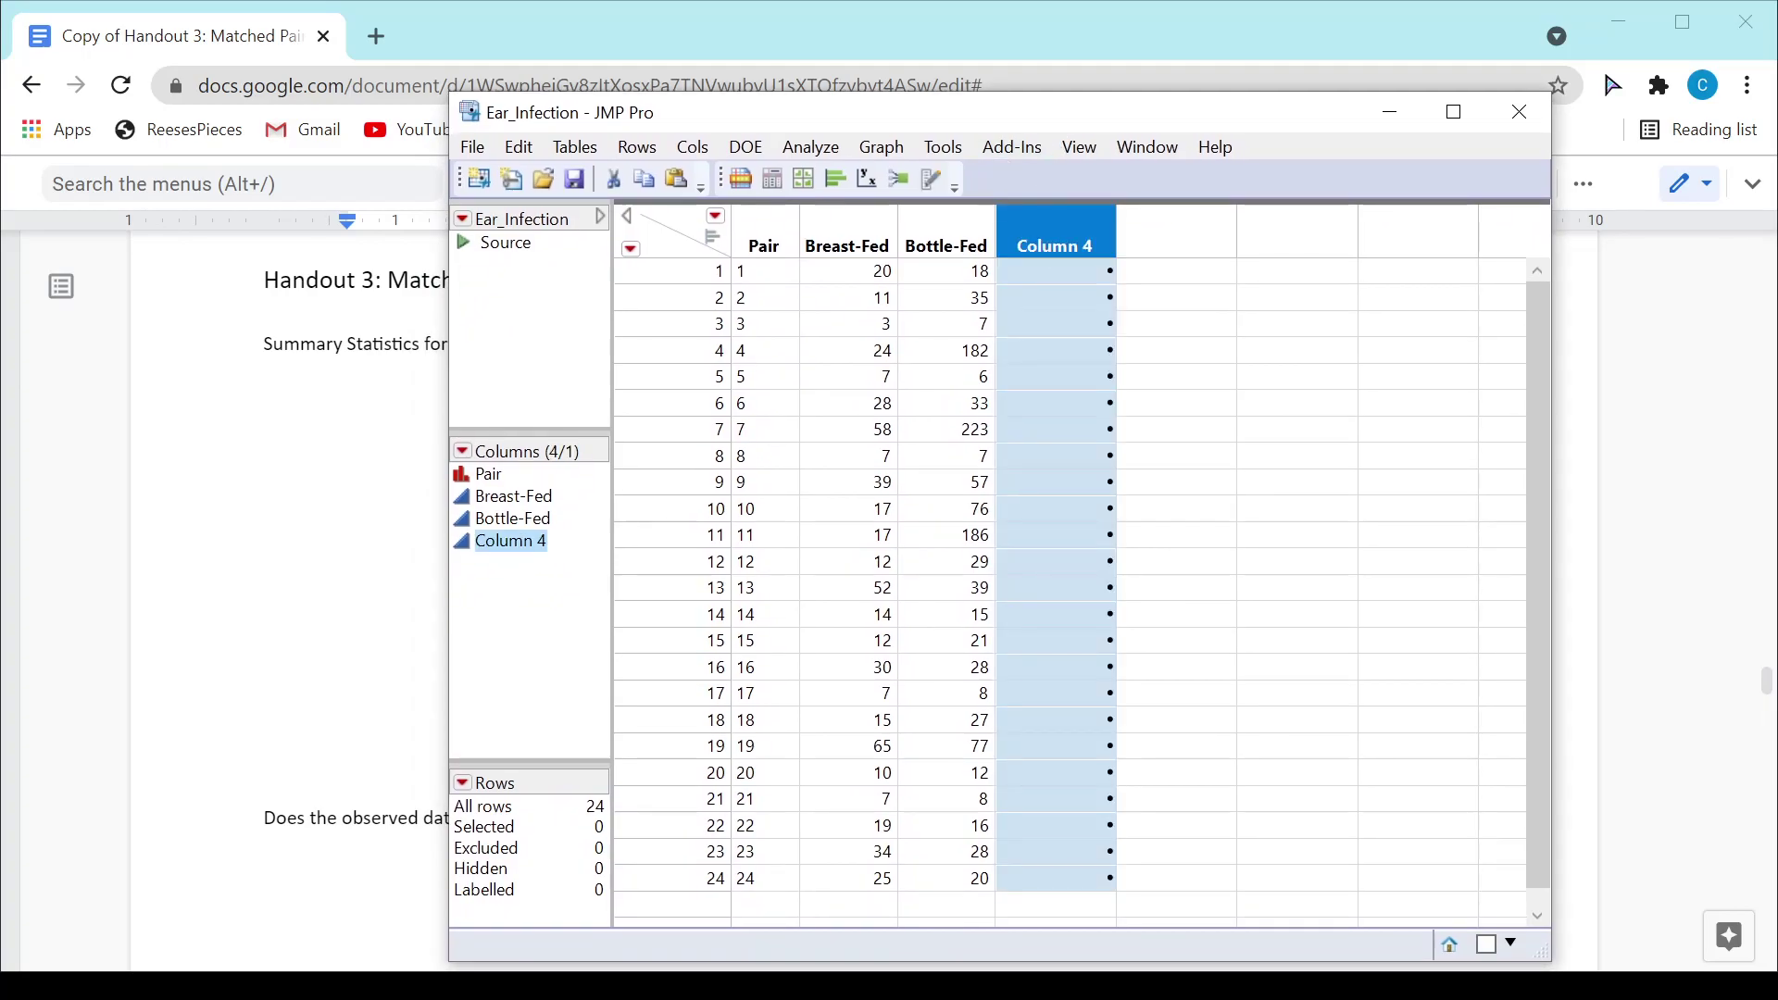
double_click(1049, 245)
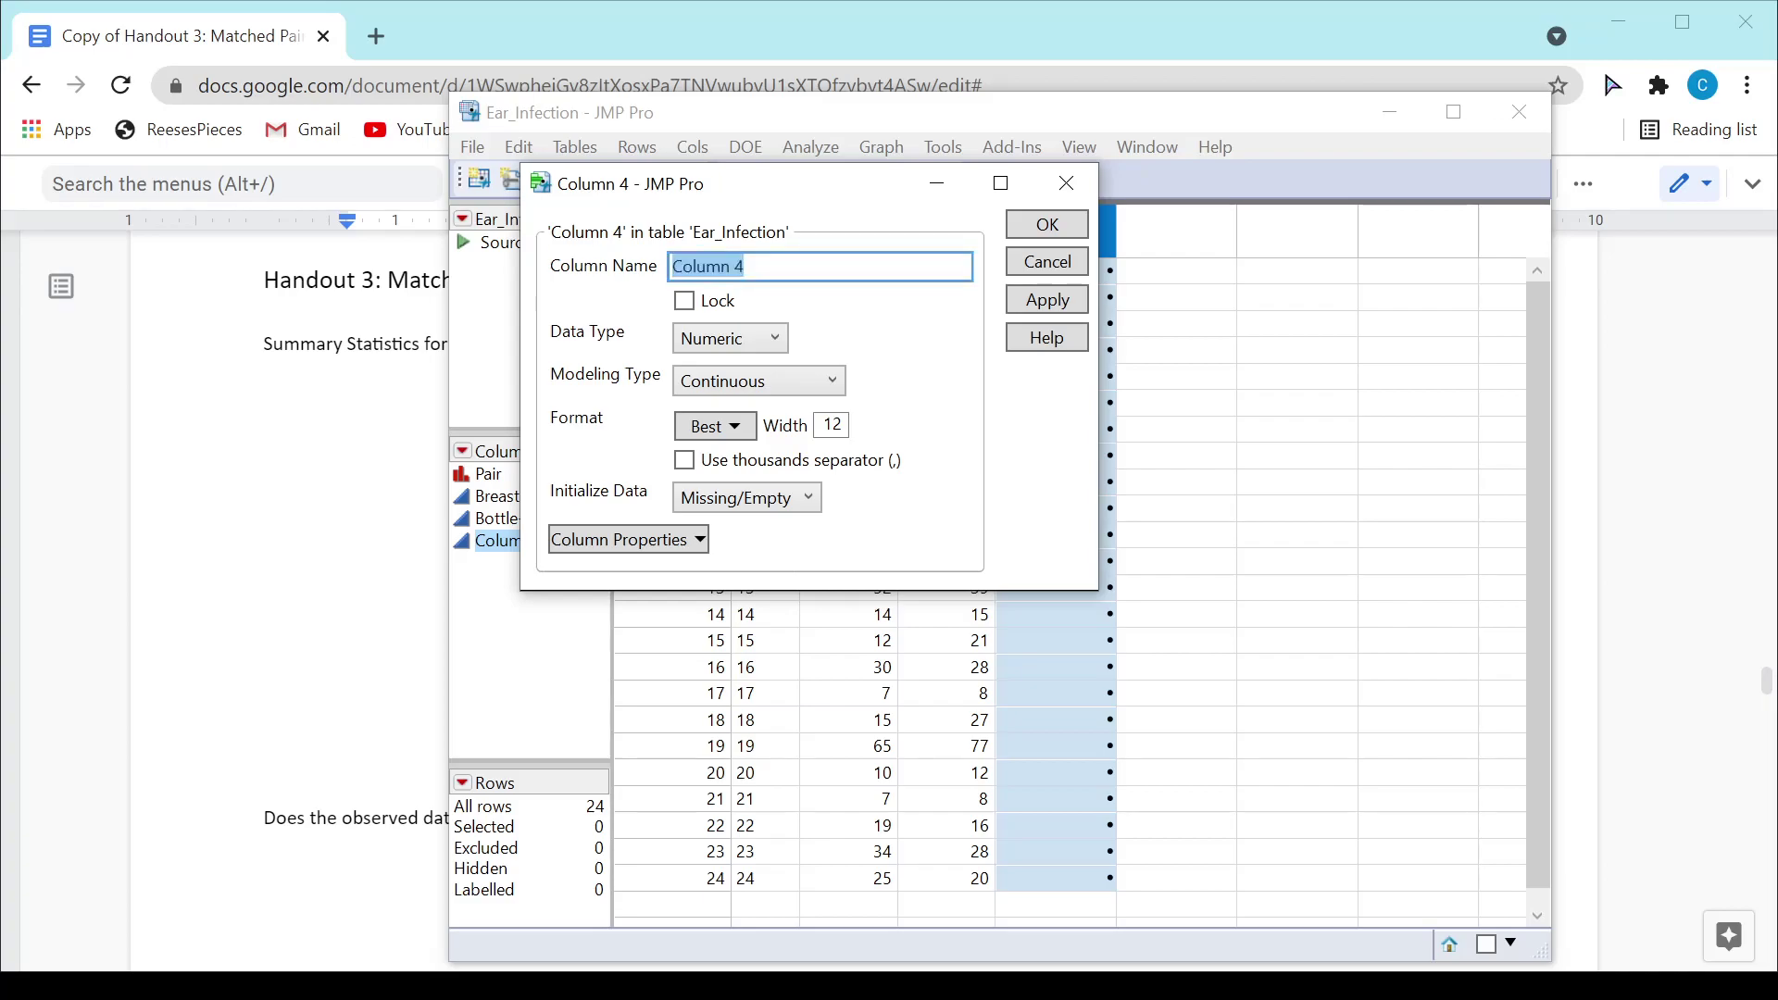
text(Difference)
click(1047, 224)
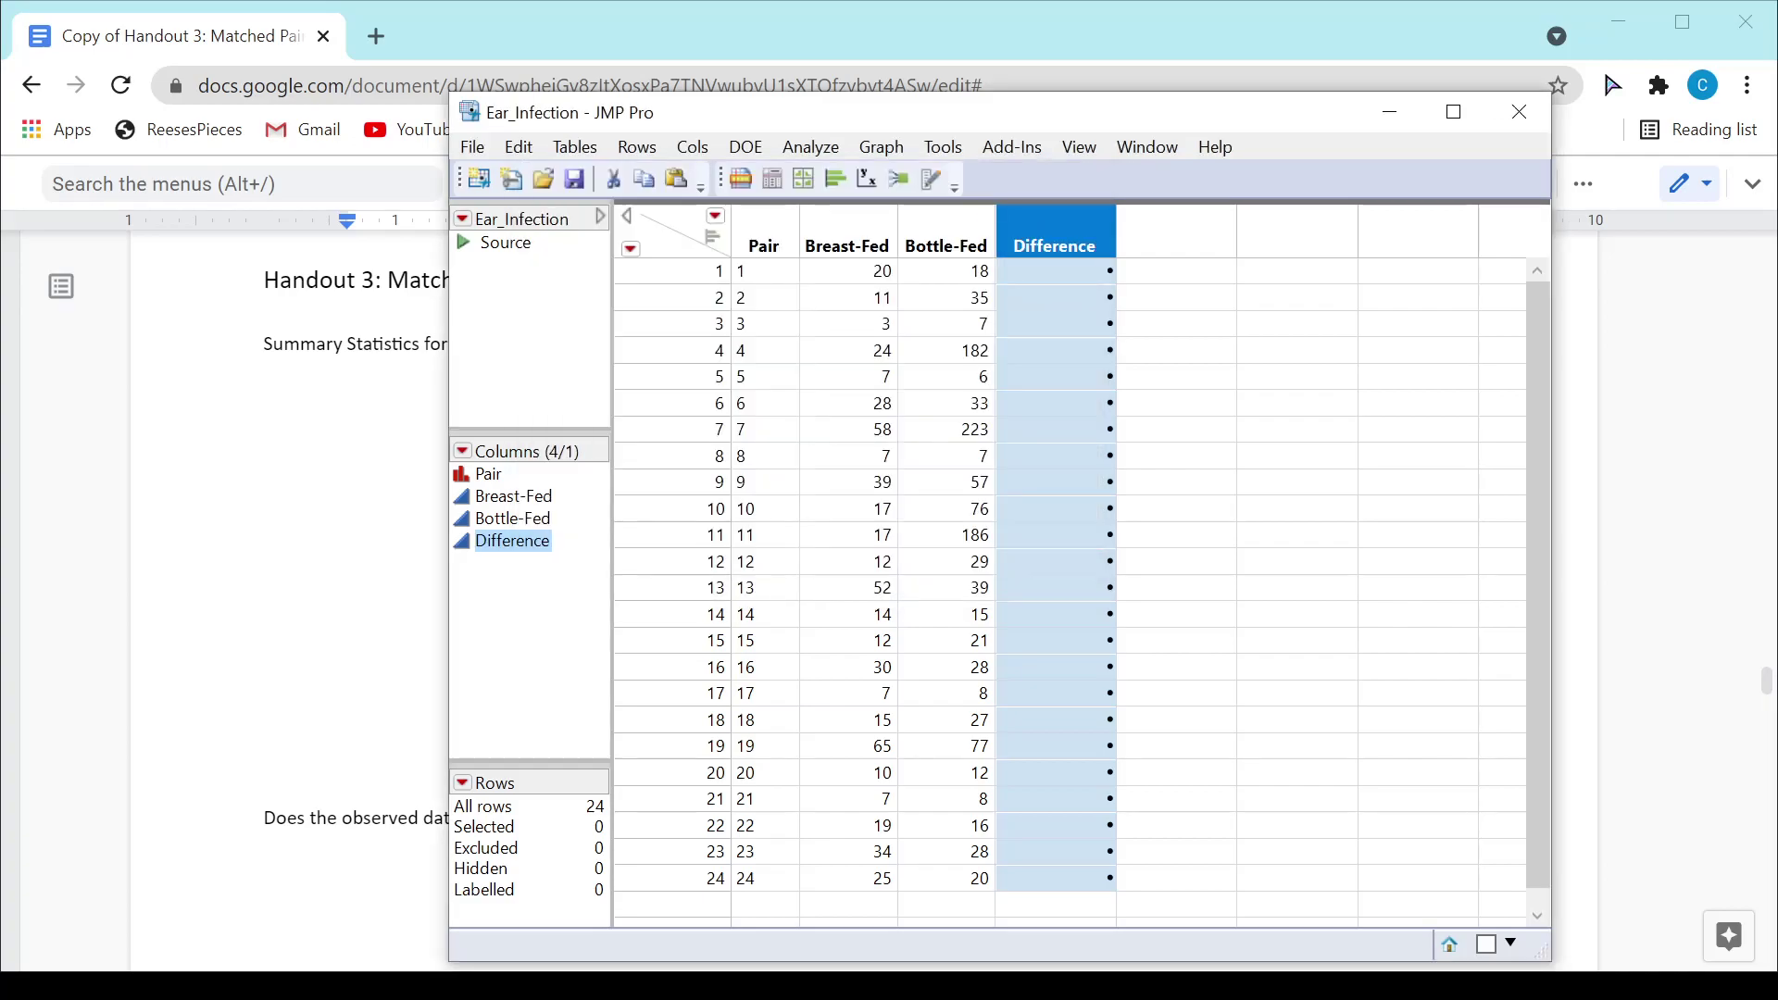
Define the Difference column's formula as Breast-Fed minus Bottle-Fed
right_click(1074, 231)
click(1149, 344)
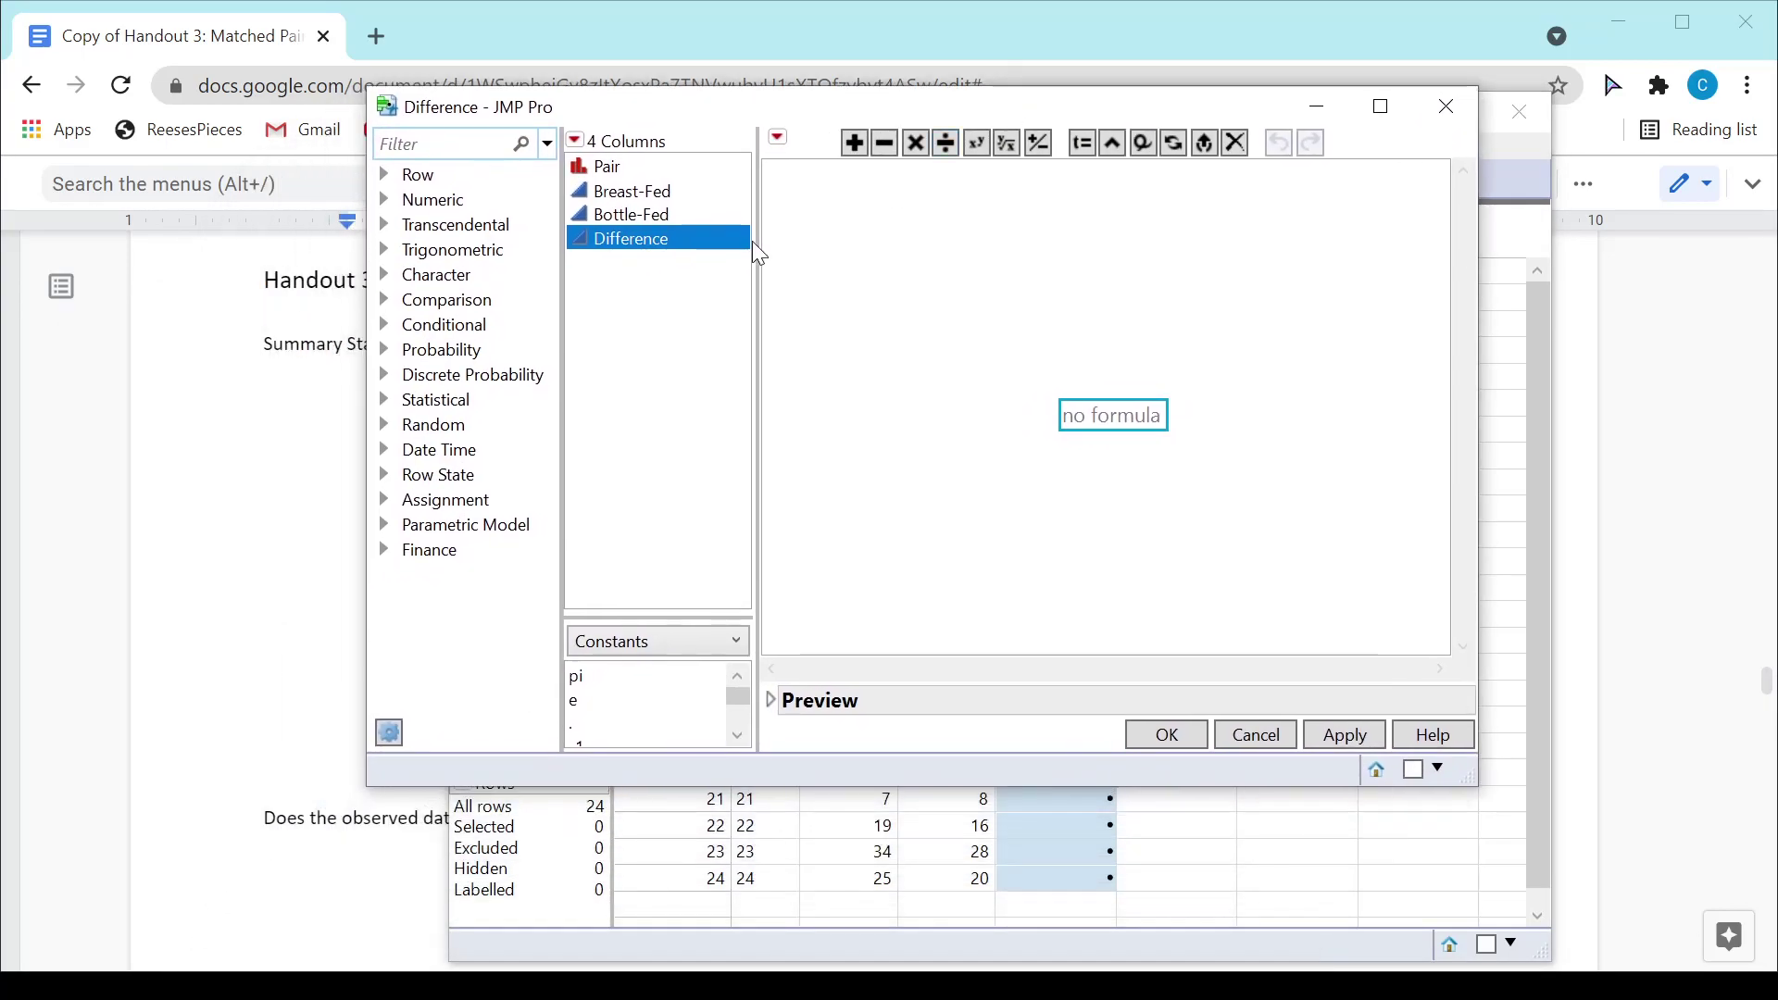
click(671, 192)
click(885, 142)
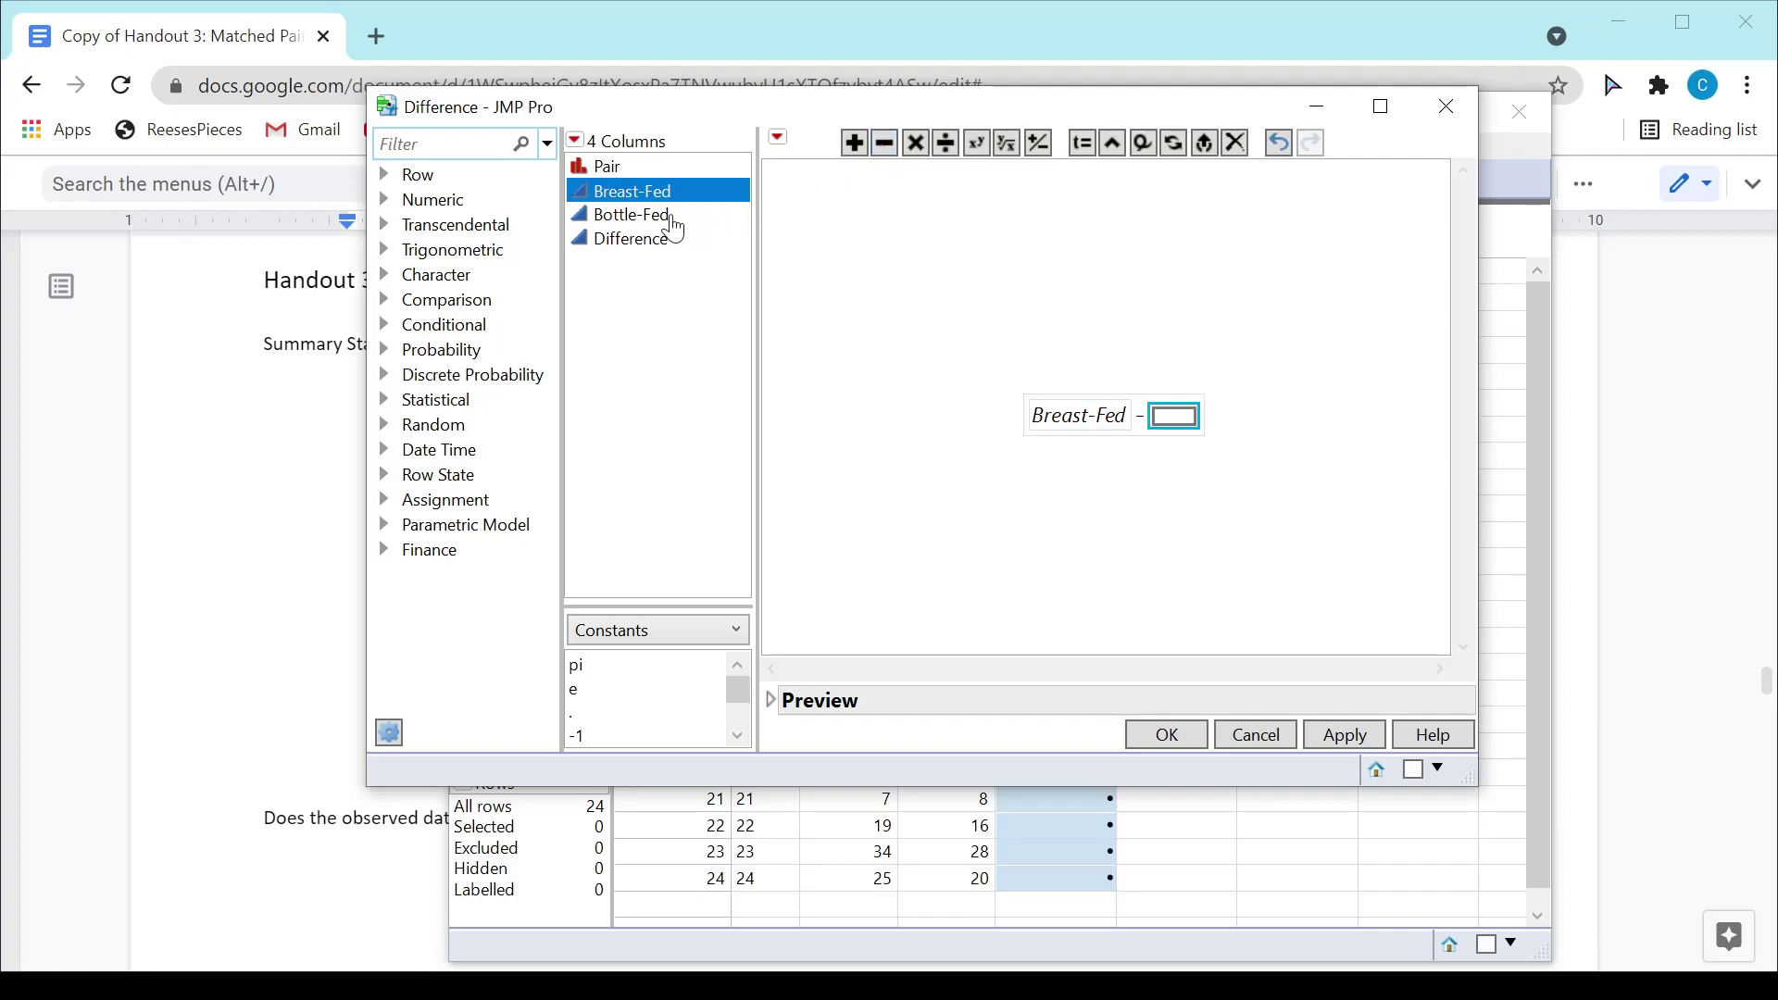
click(663, 215)
click(1191, 736)
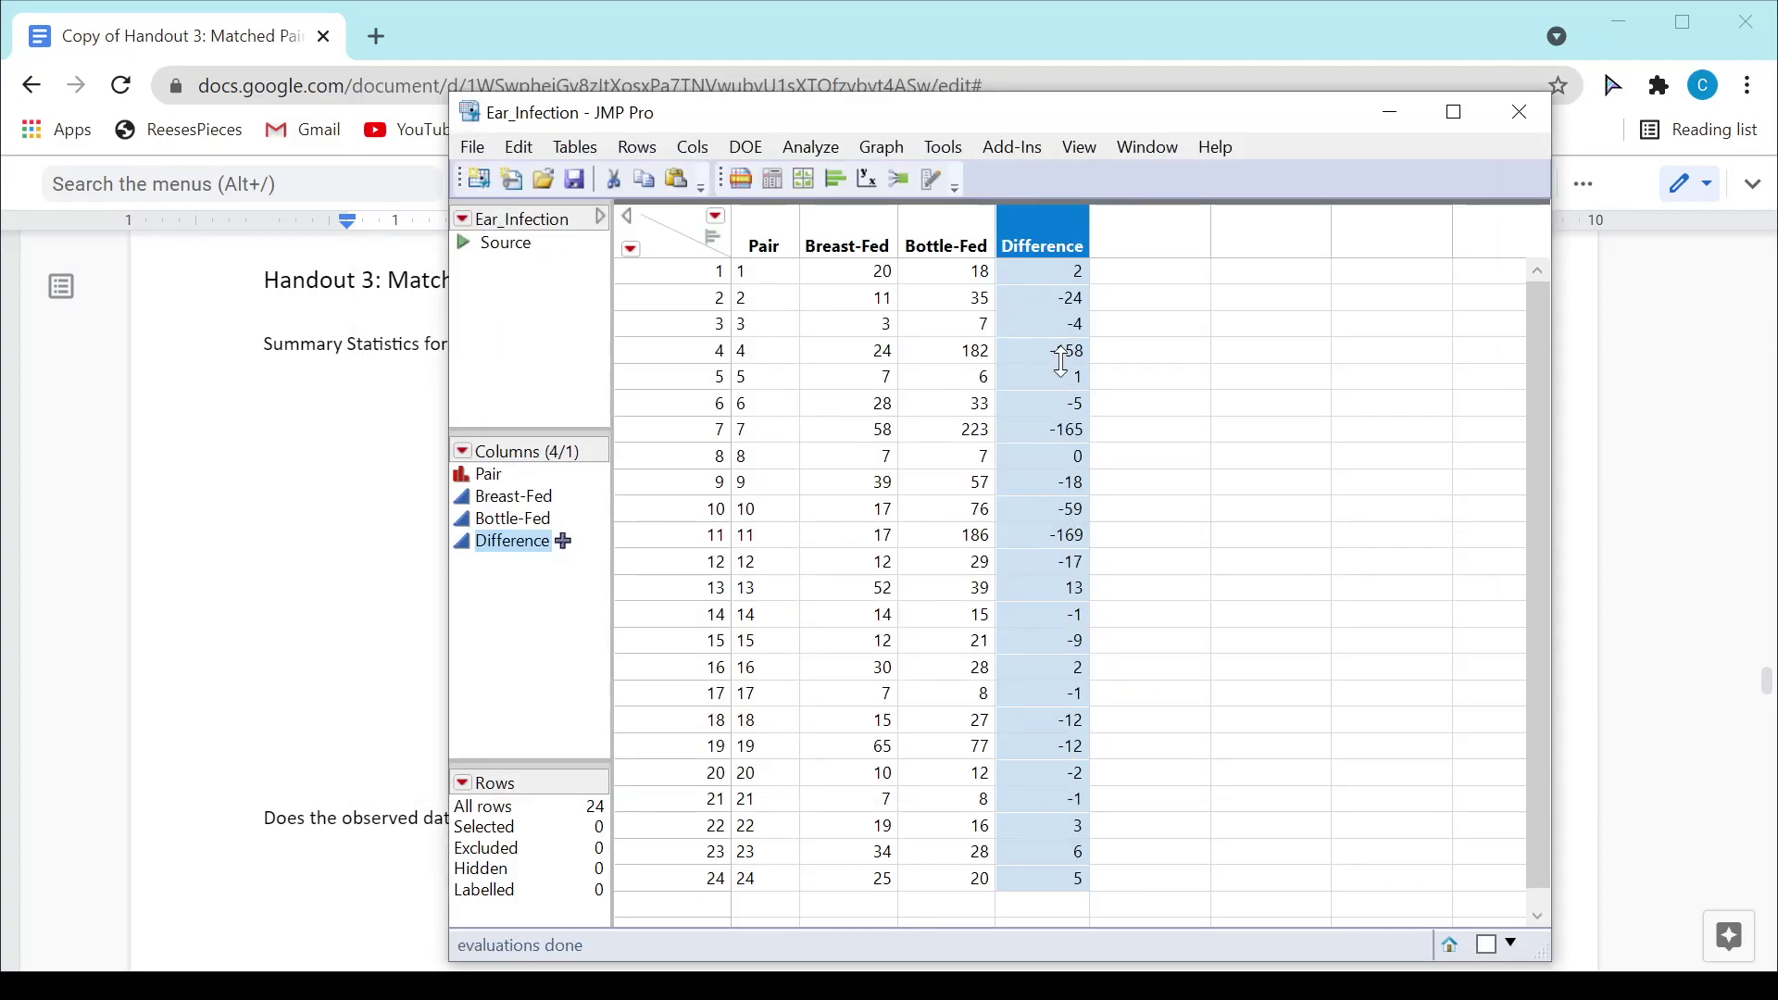
Run a Distribution analysis with Difference as the Y column and display its report in a horizontal layout
click(811, 147)
click(843, 182)
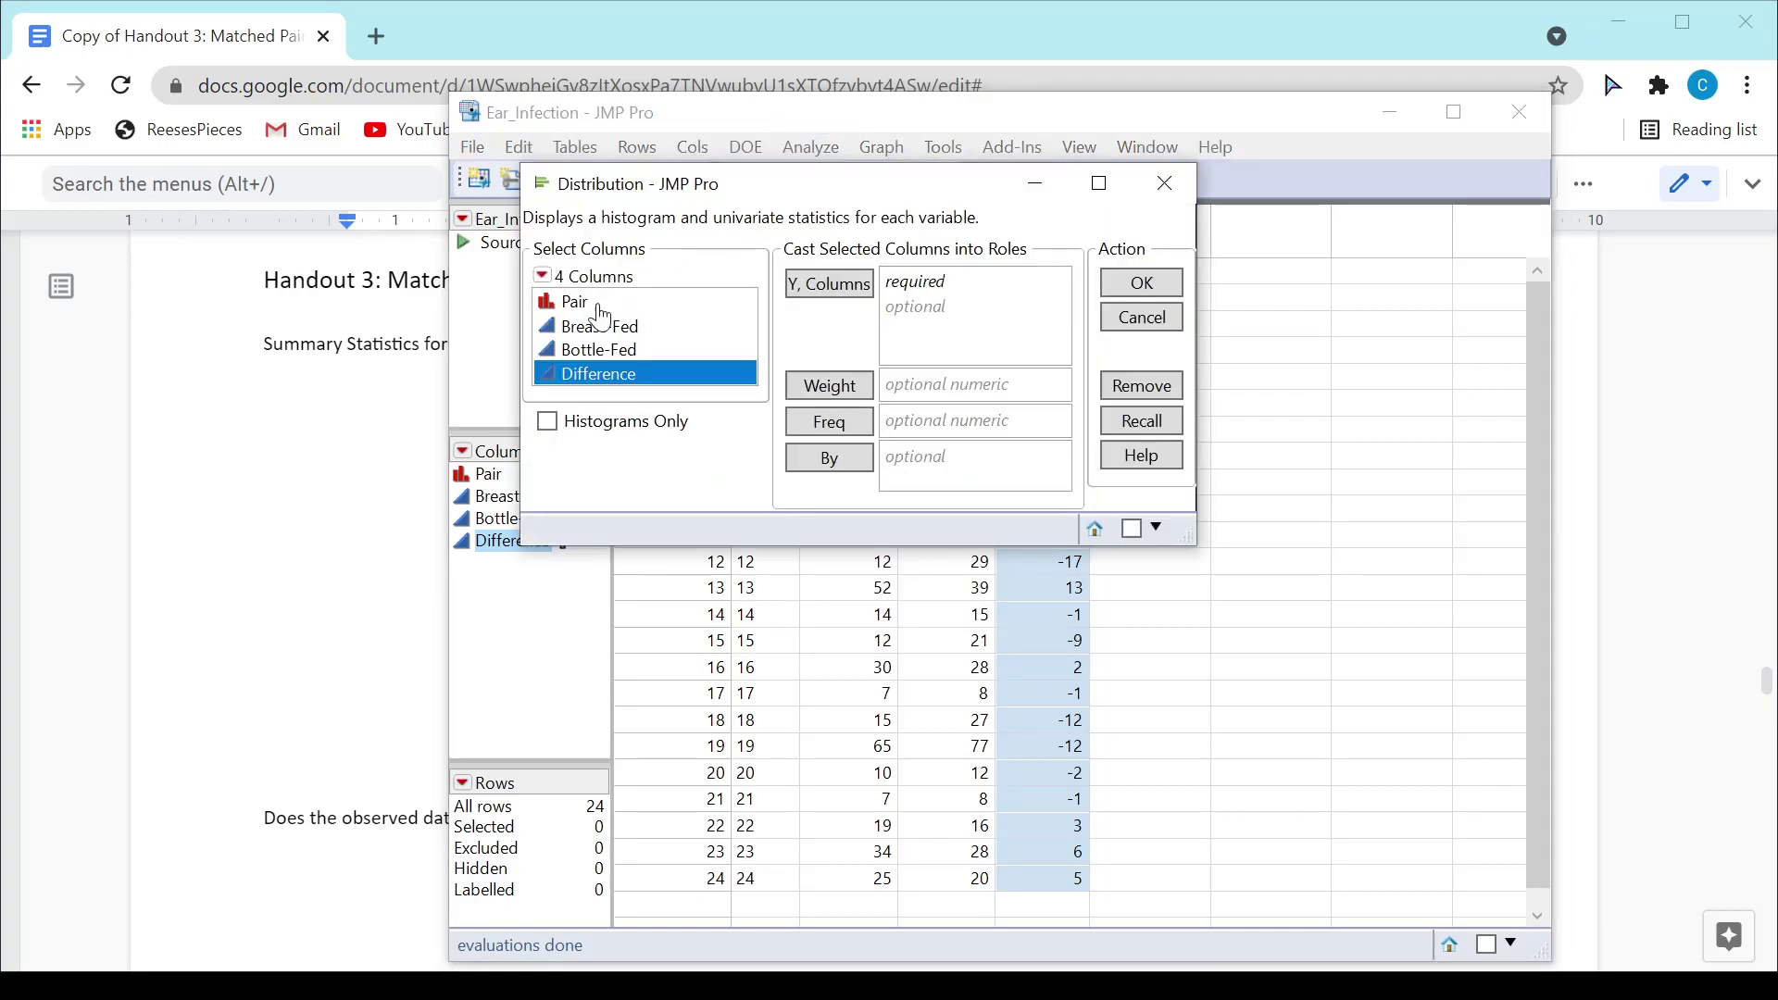
click(830, 283)
click(1139, 282)
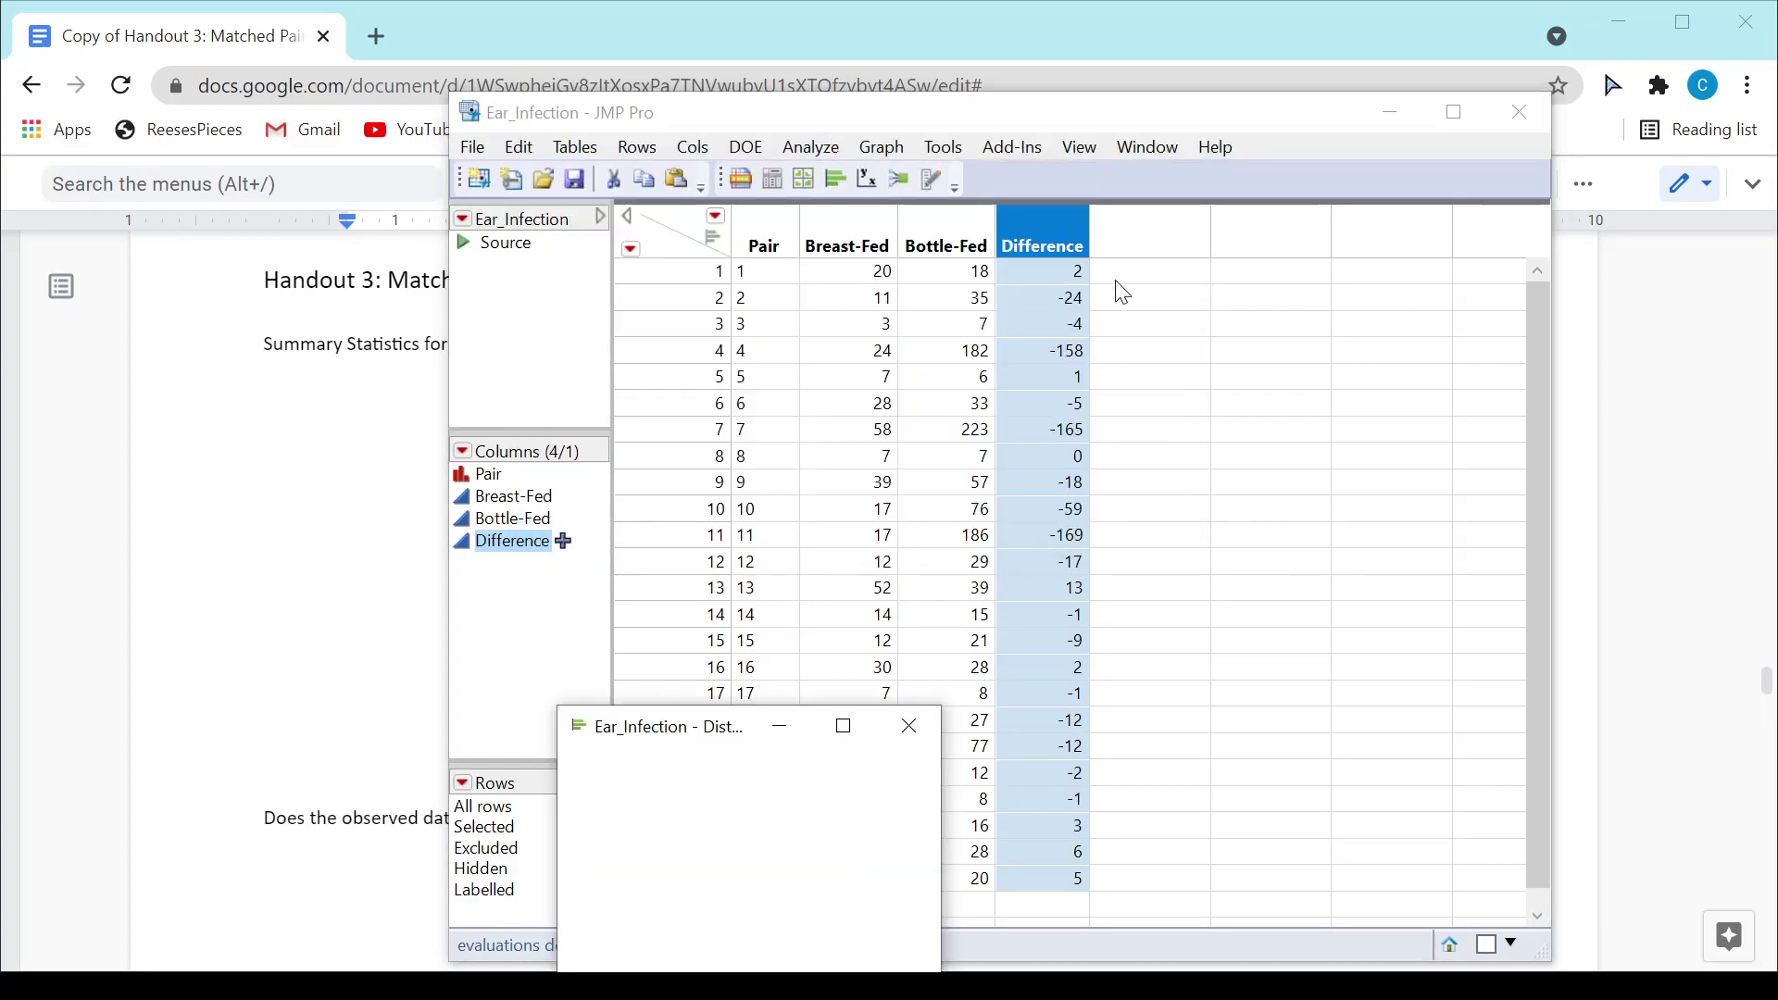
drag(708, 728, 690, 131)
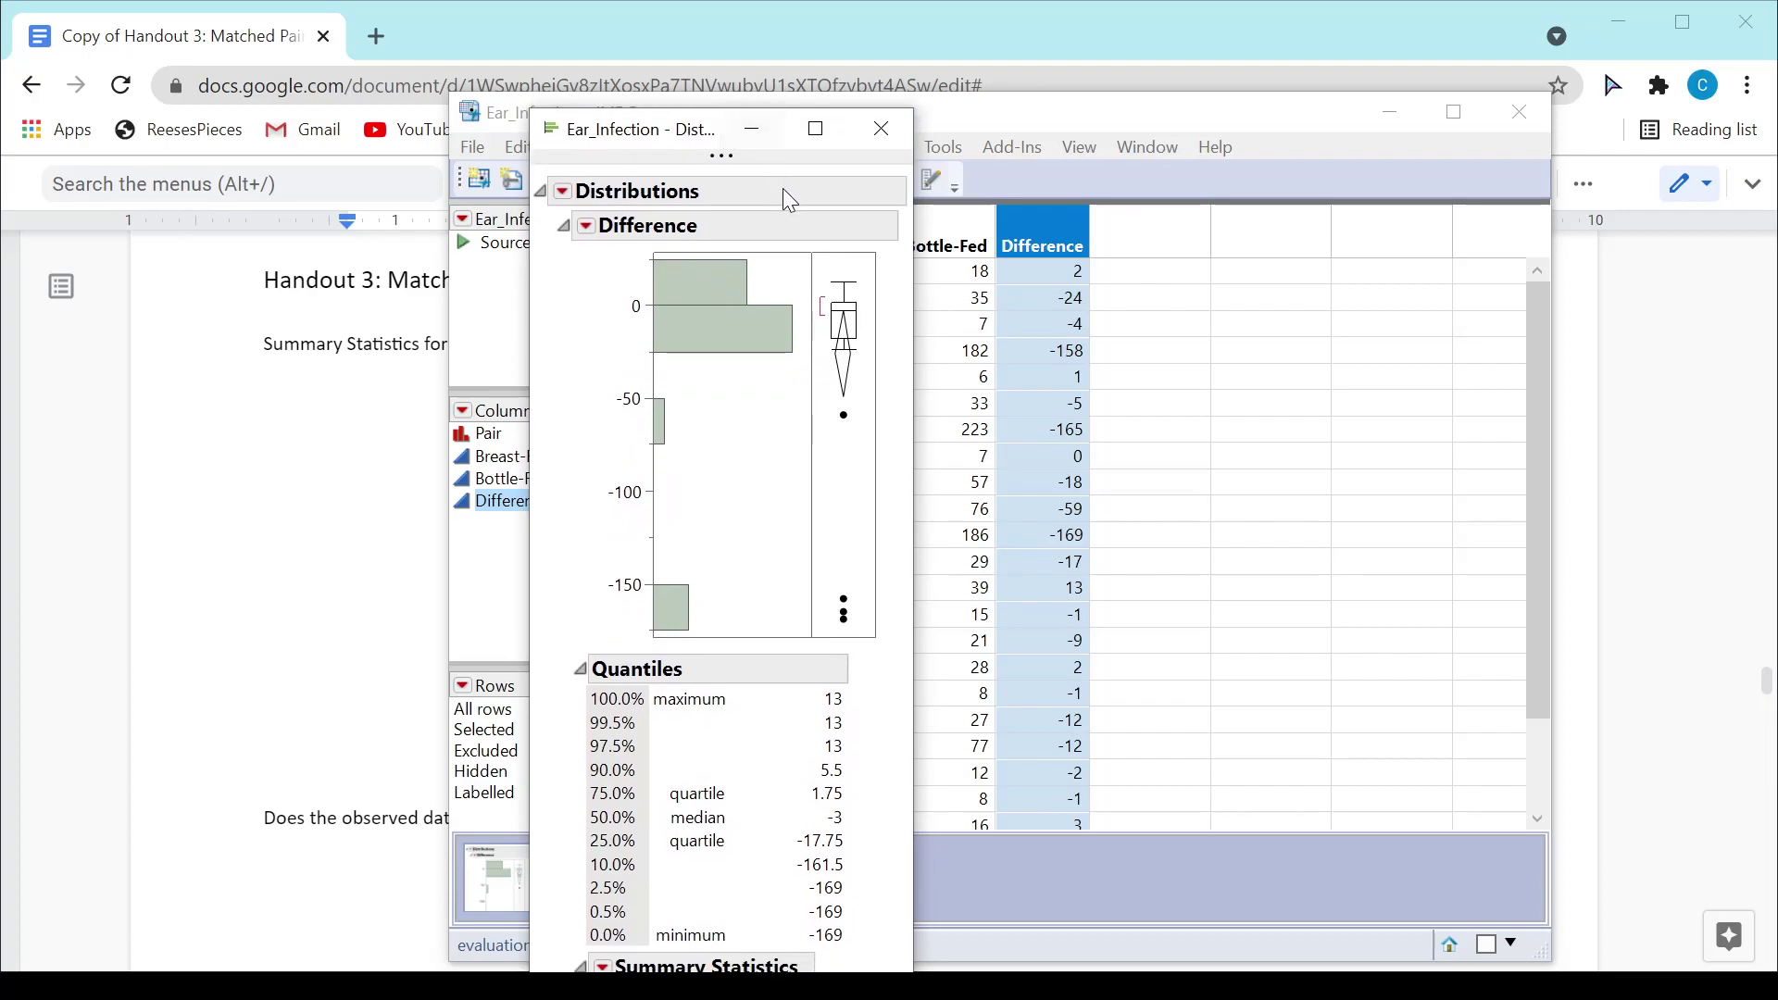
click(587, 226)
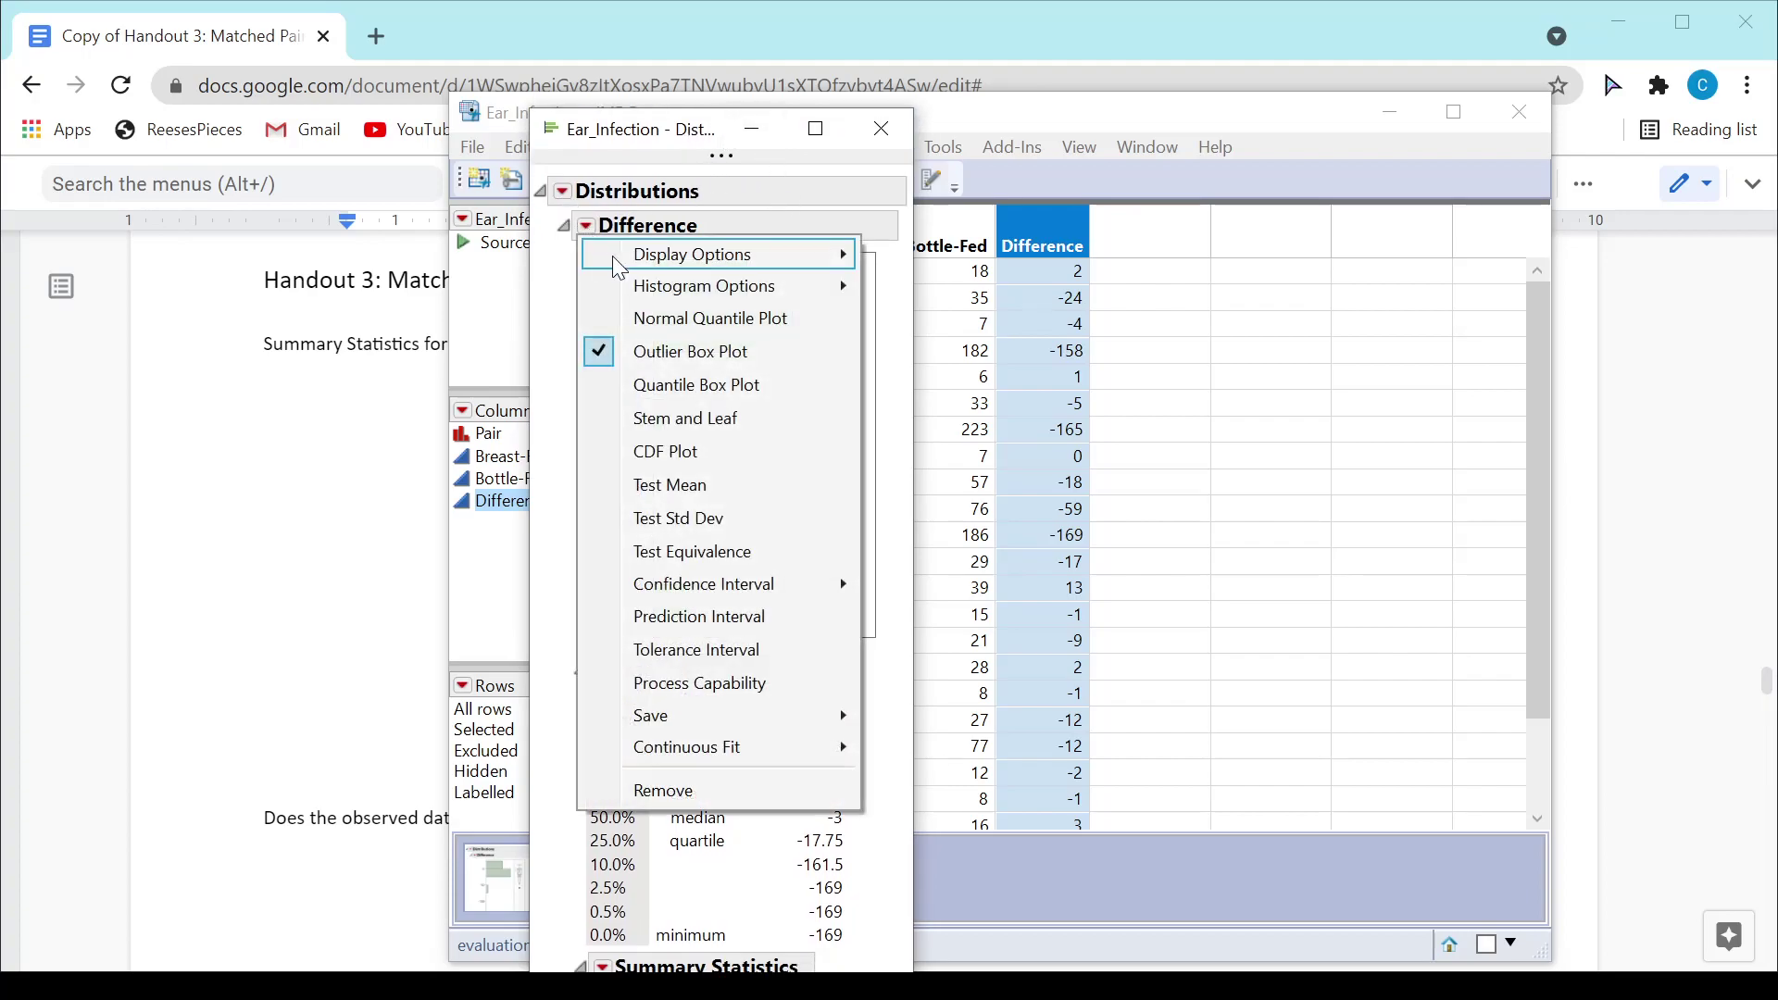
mouse_move(613, 255)
click(963, 421)
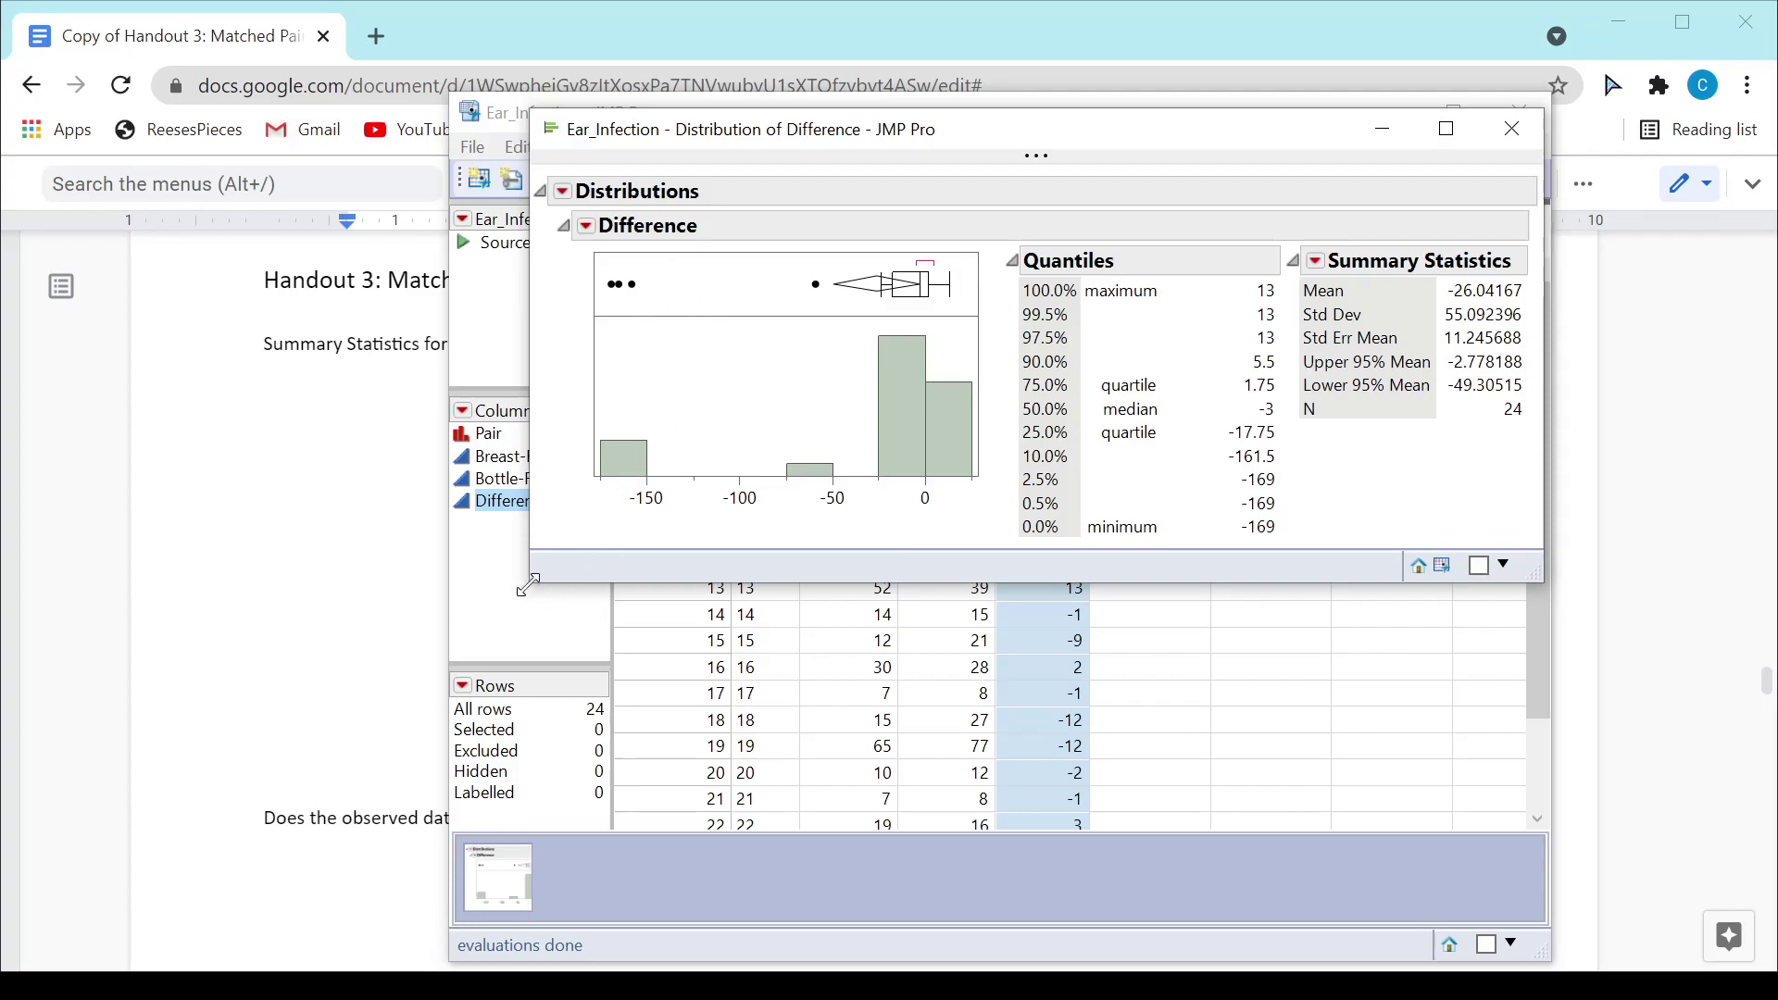
Widen the Difference distribution report window and reposition it so the first four data table rows stay visible above it
drag(528, 585, 253, 679)
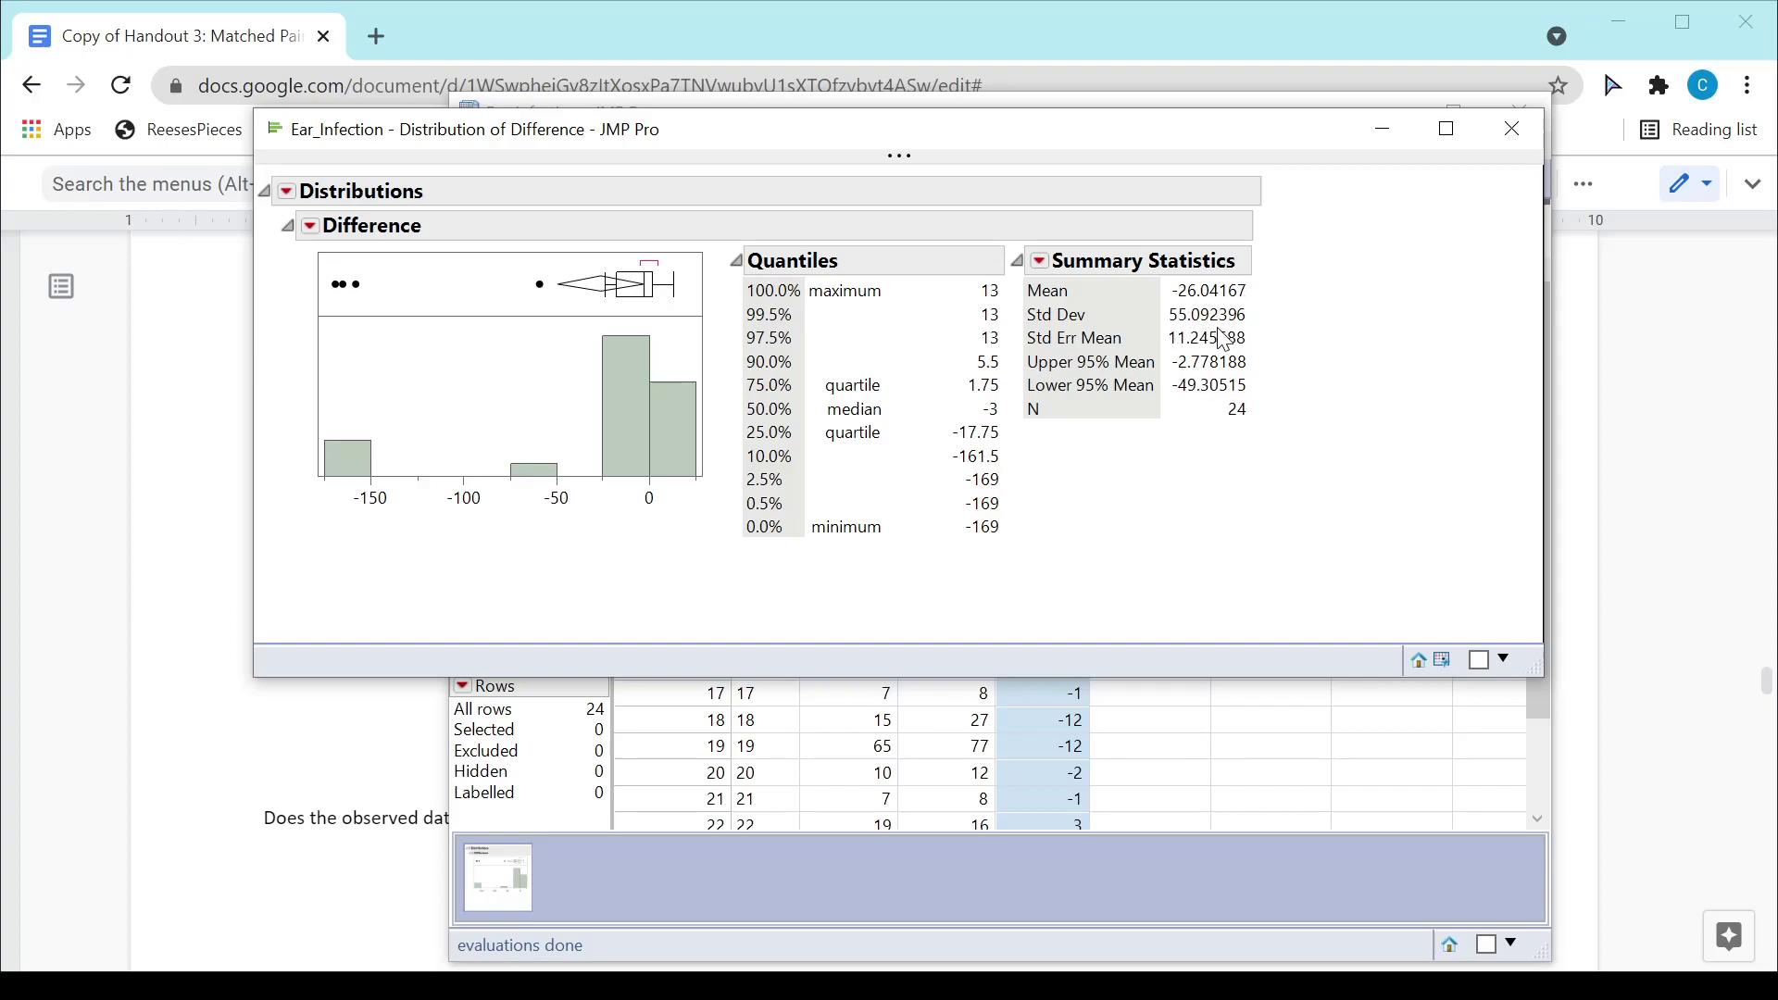
drag(1103, 135, 1114, 318)
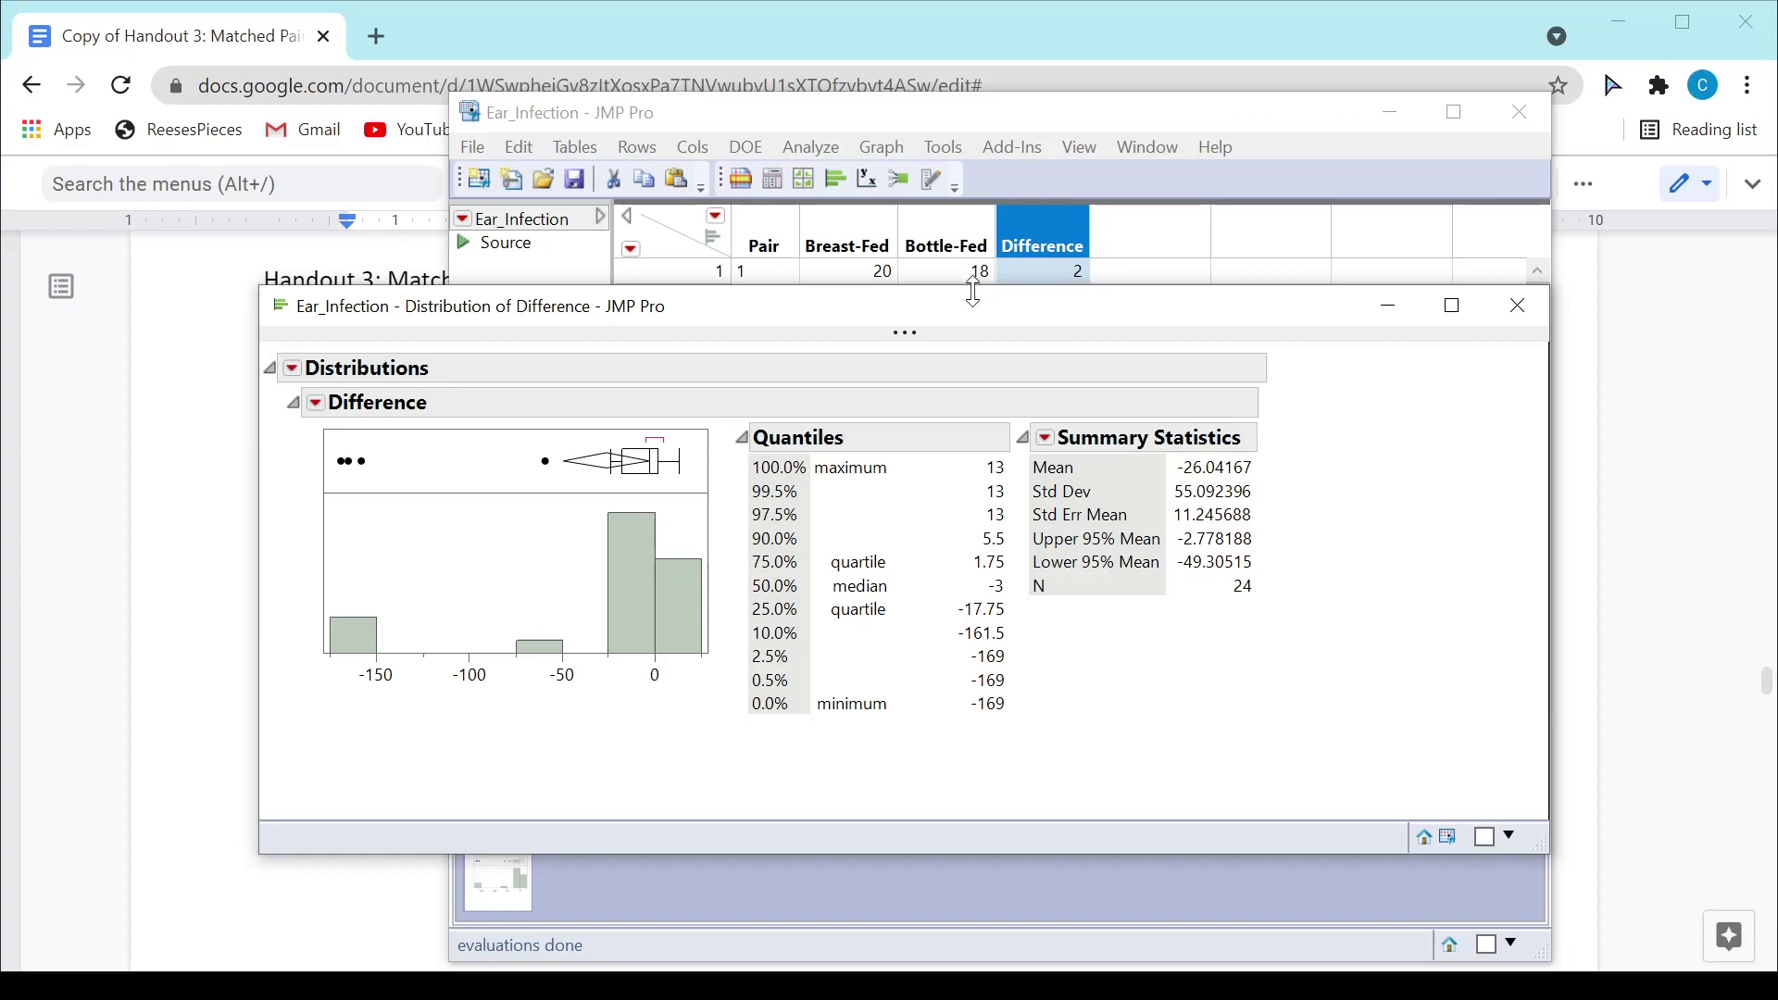
drag(972, 313, 1013, 391)
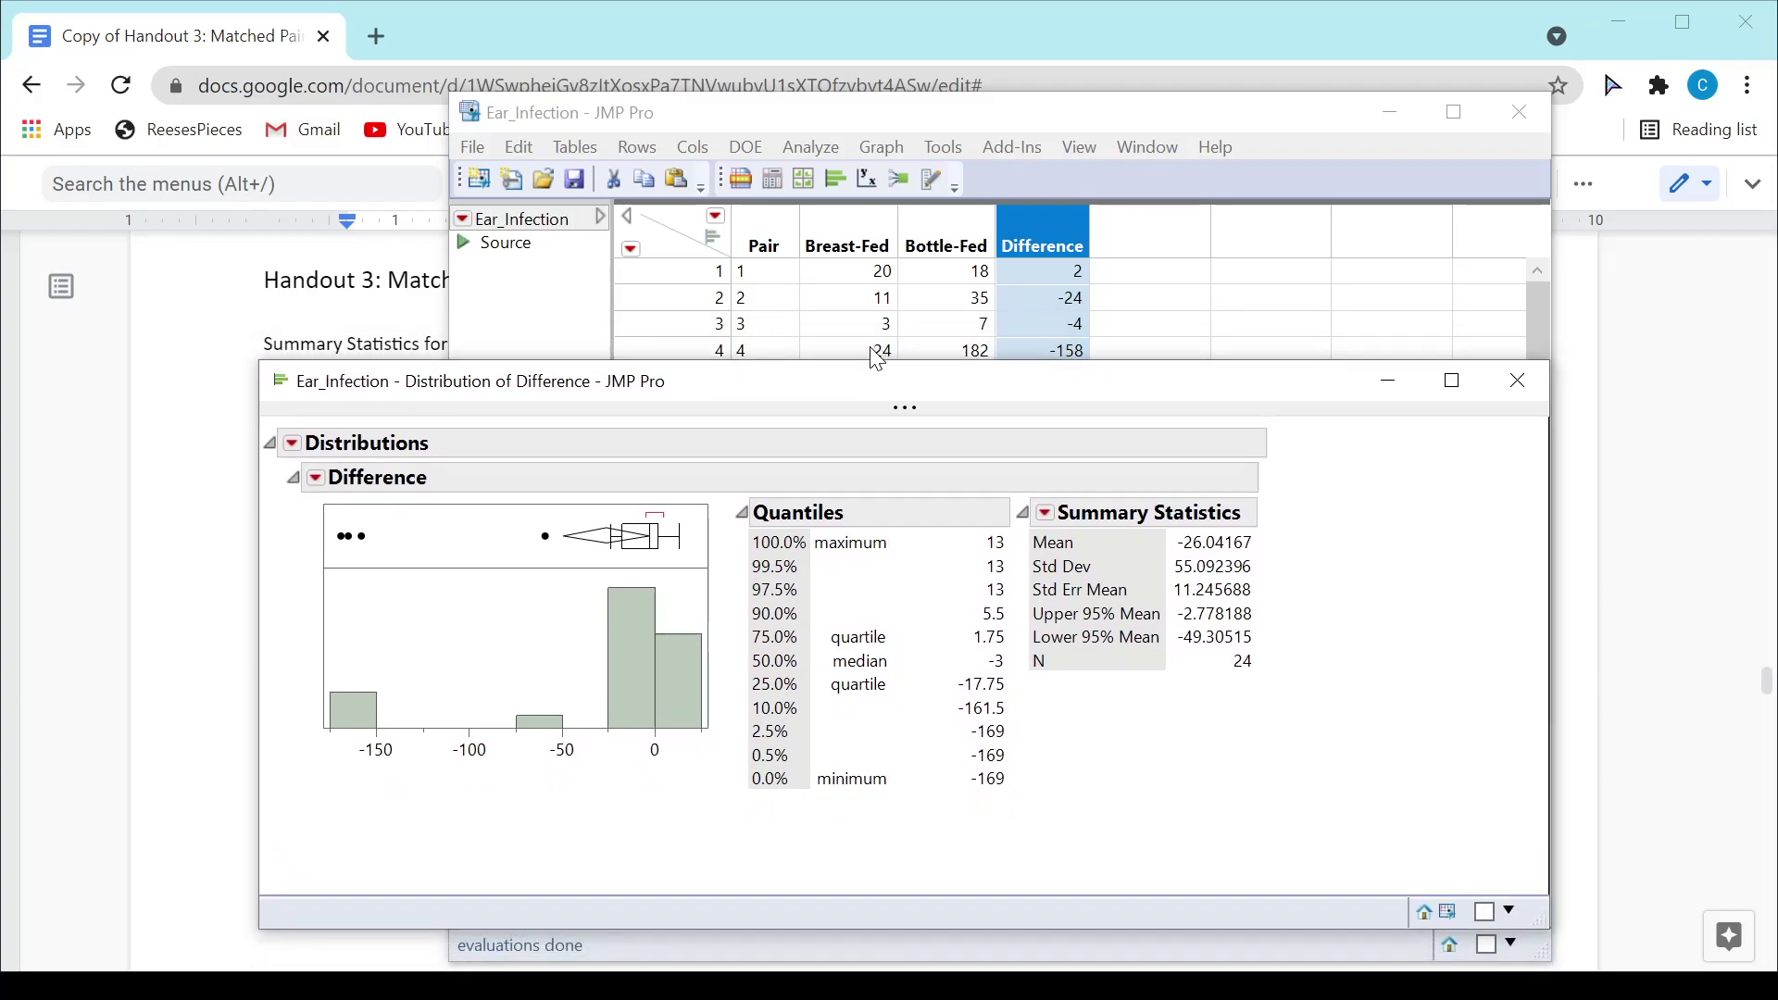
drag(987, 385, 991, 395)
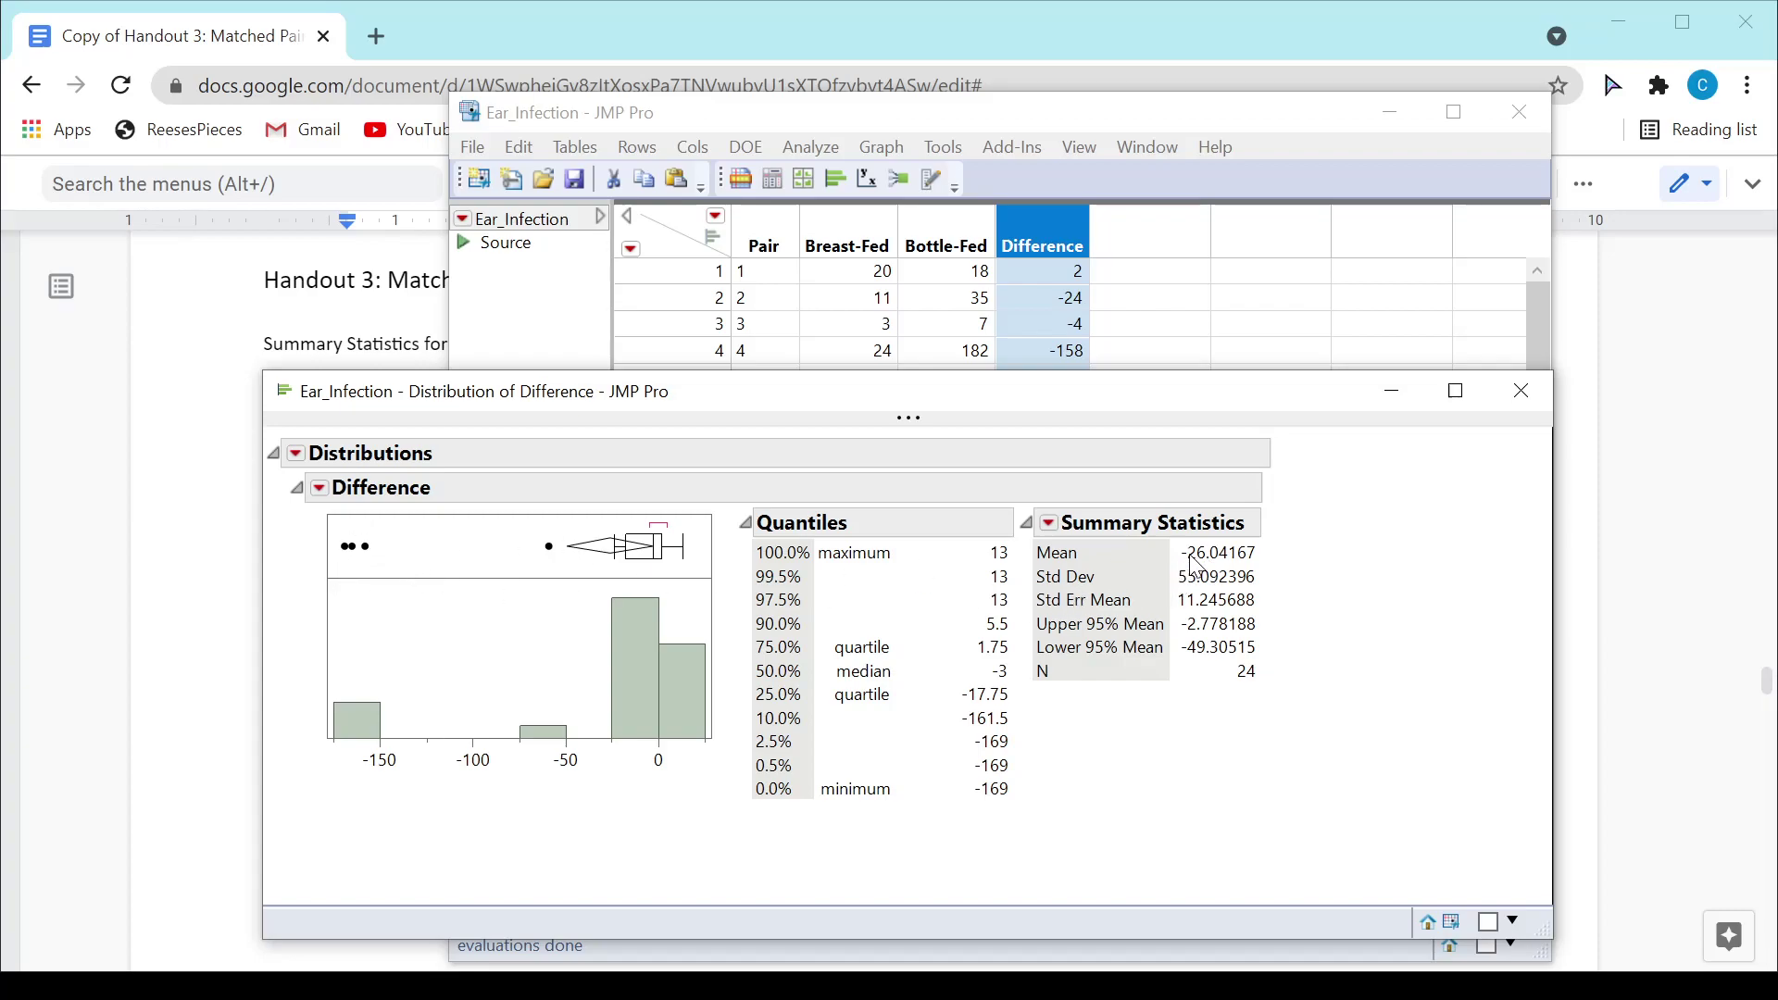
Add a normal quantile plot to the Difference distribution report
mouse_move(1209, 583)
click(319, 489)
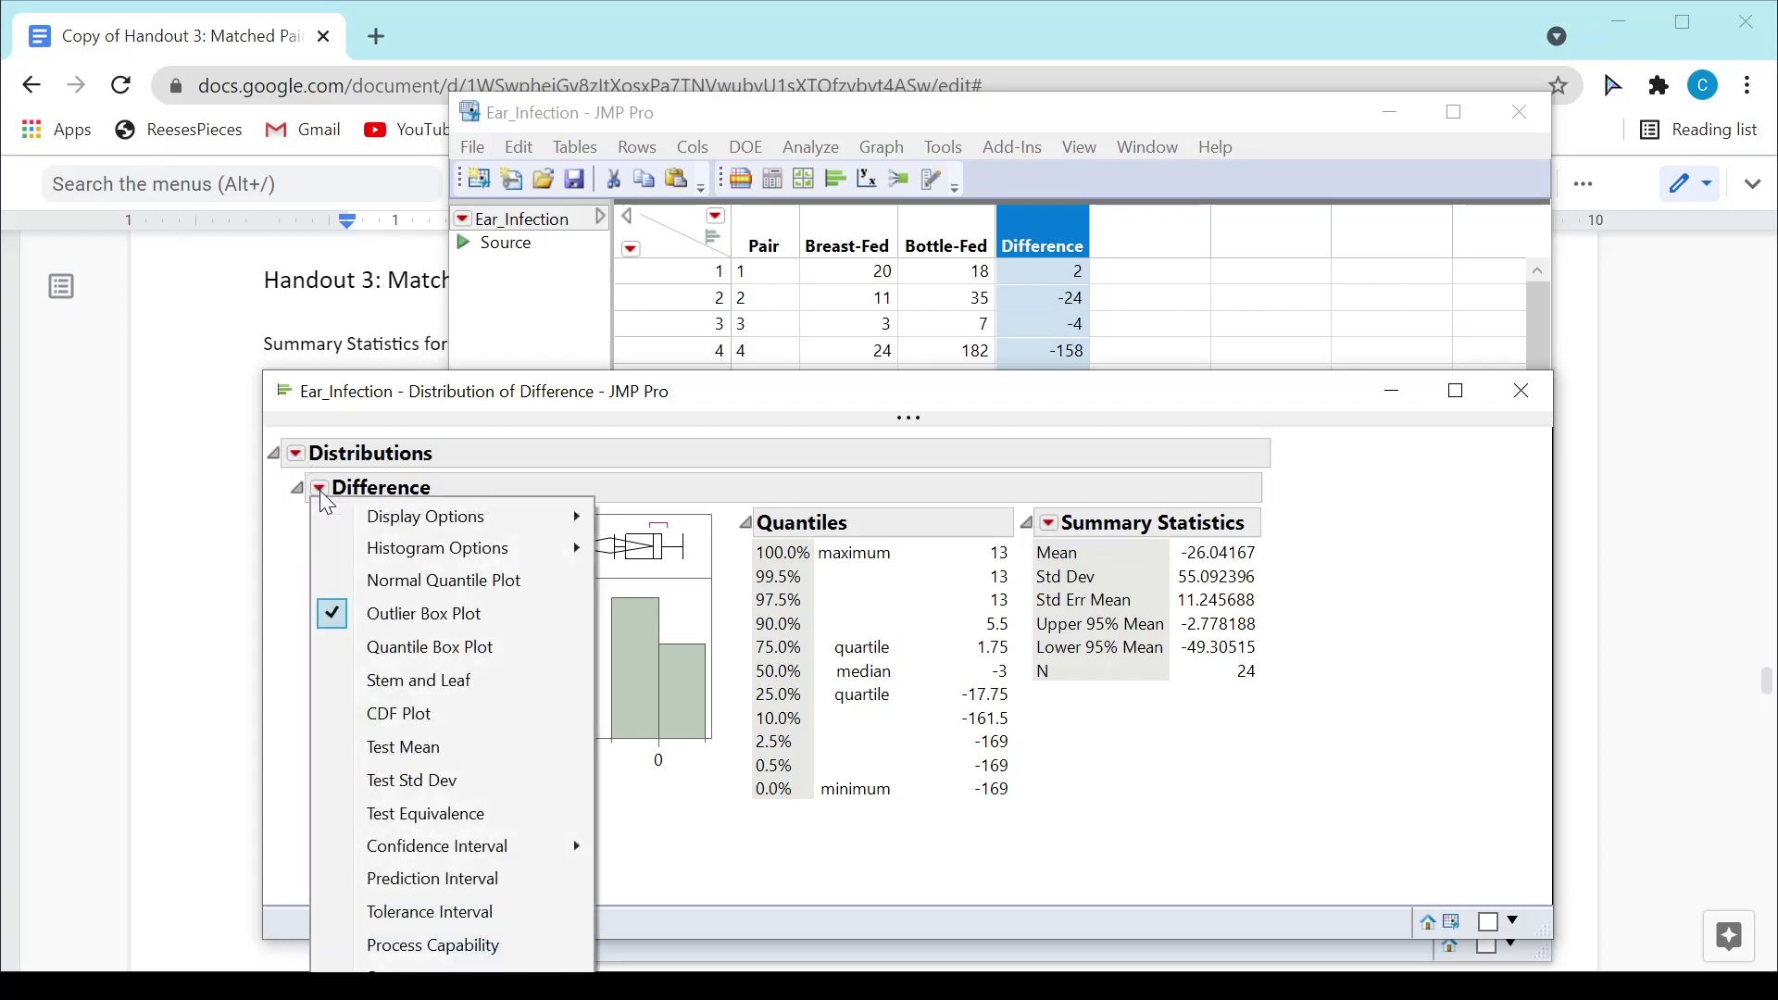
click(405, 584)
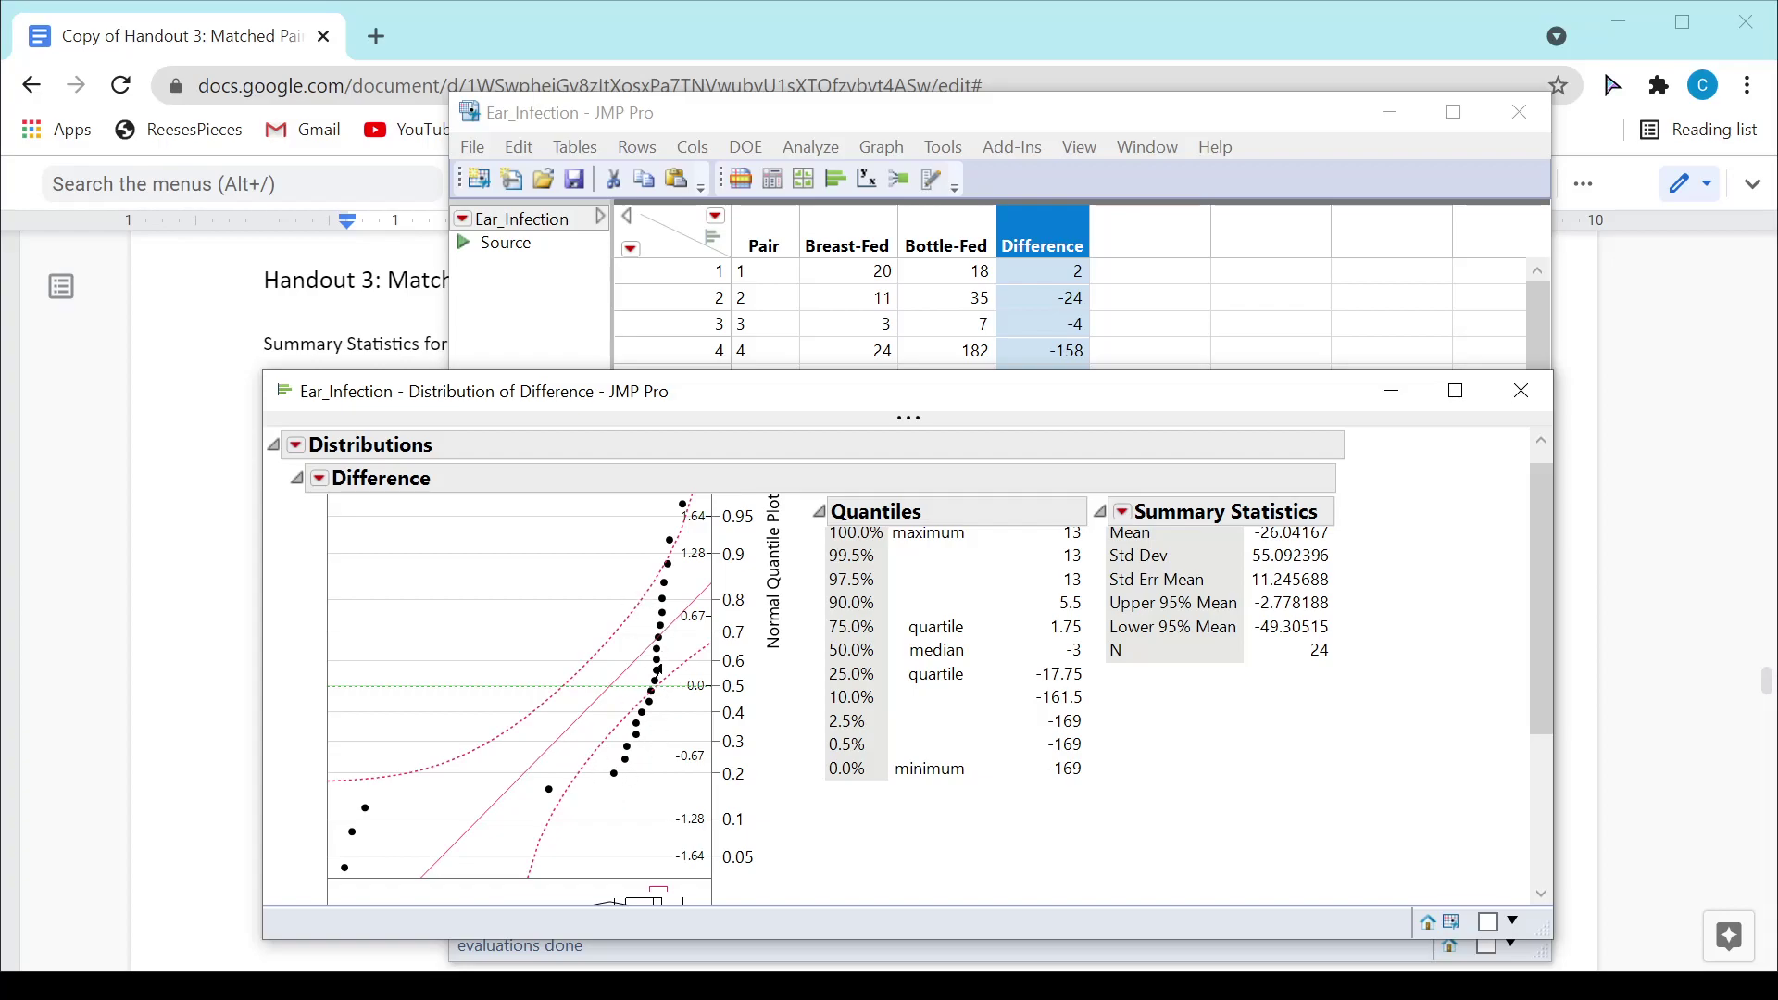
Minimize the report and exclude the outlier rows 4, 7 and 11 in the Ear_Infection data table
click(1403, 397)
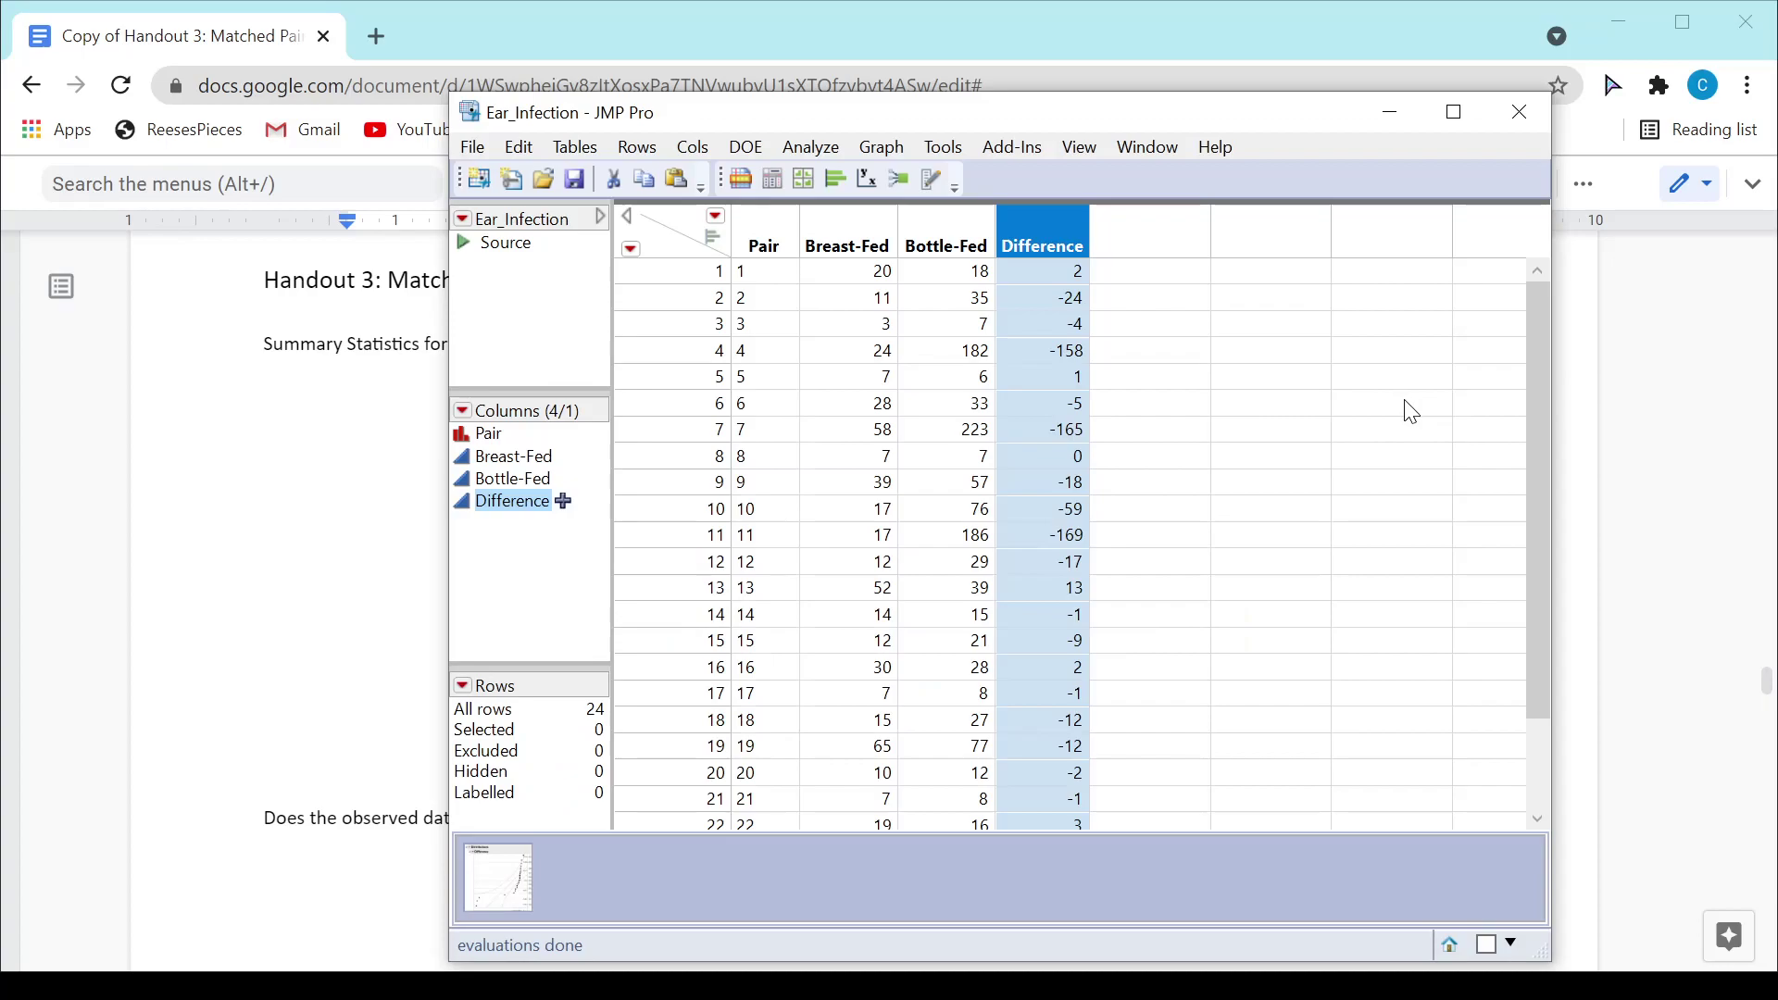
click(675, 353)
right_click(676, 352)
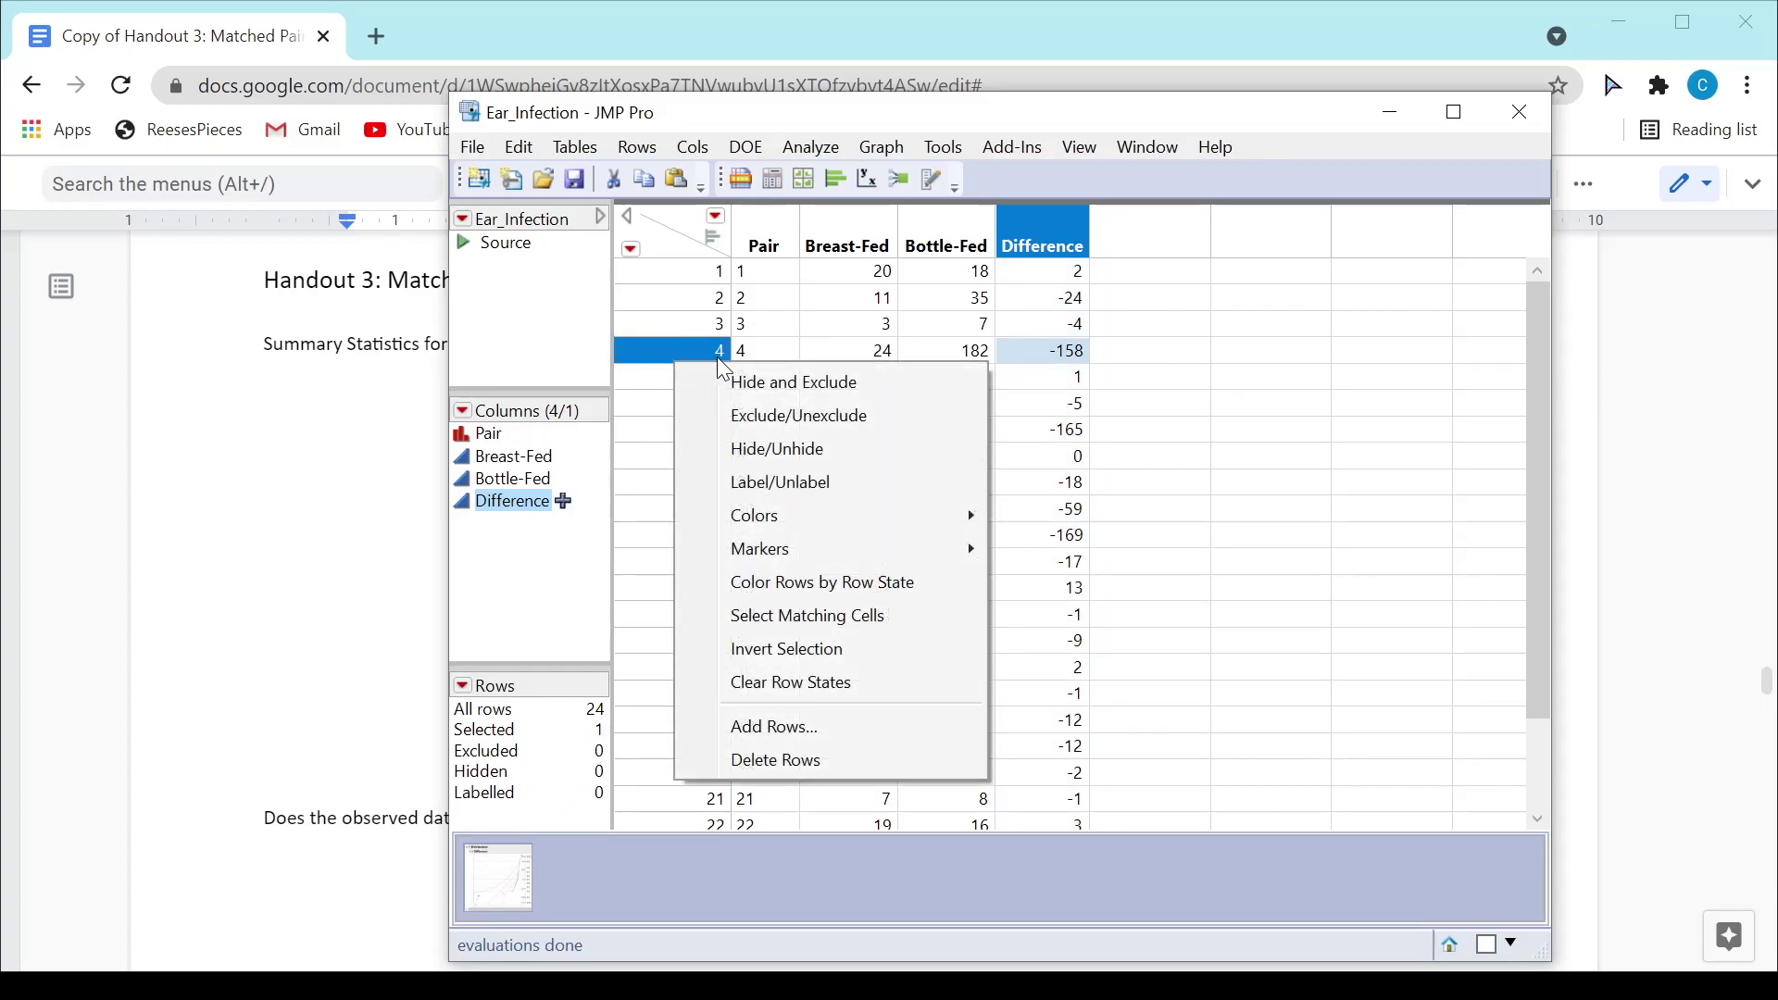
click(815, 415)
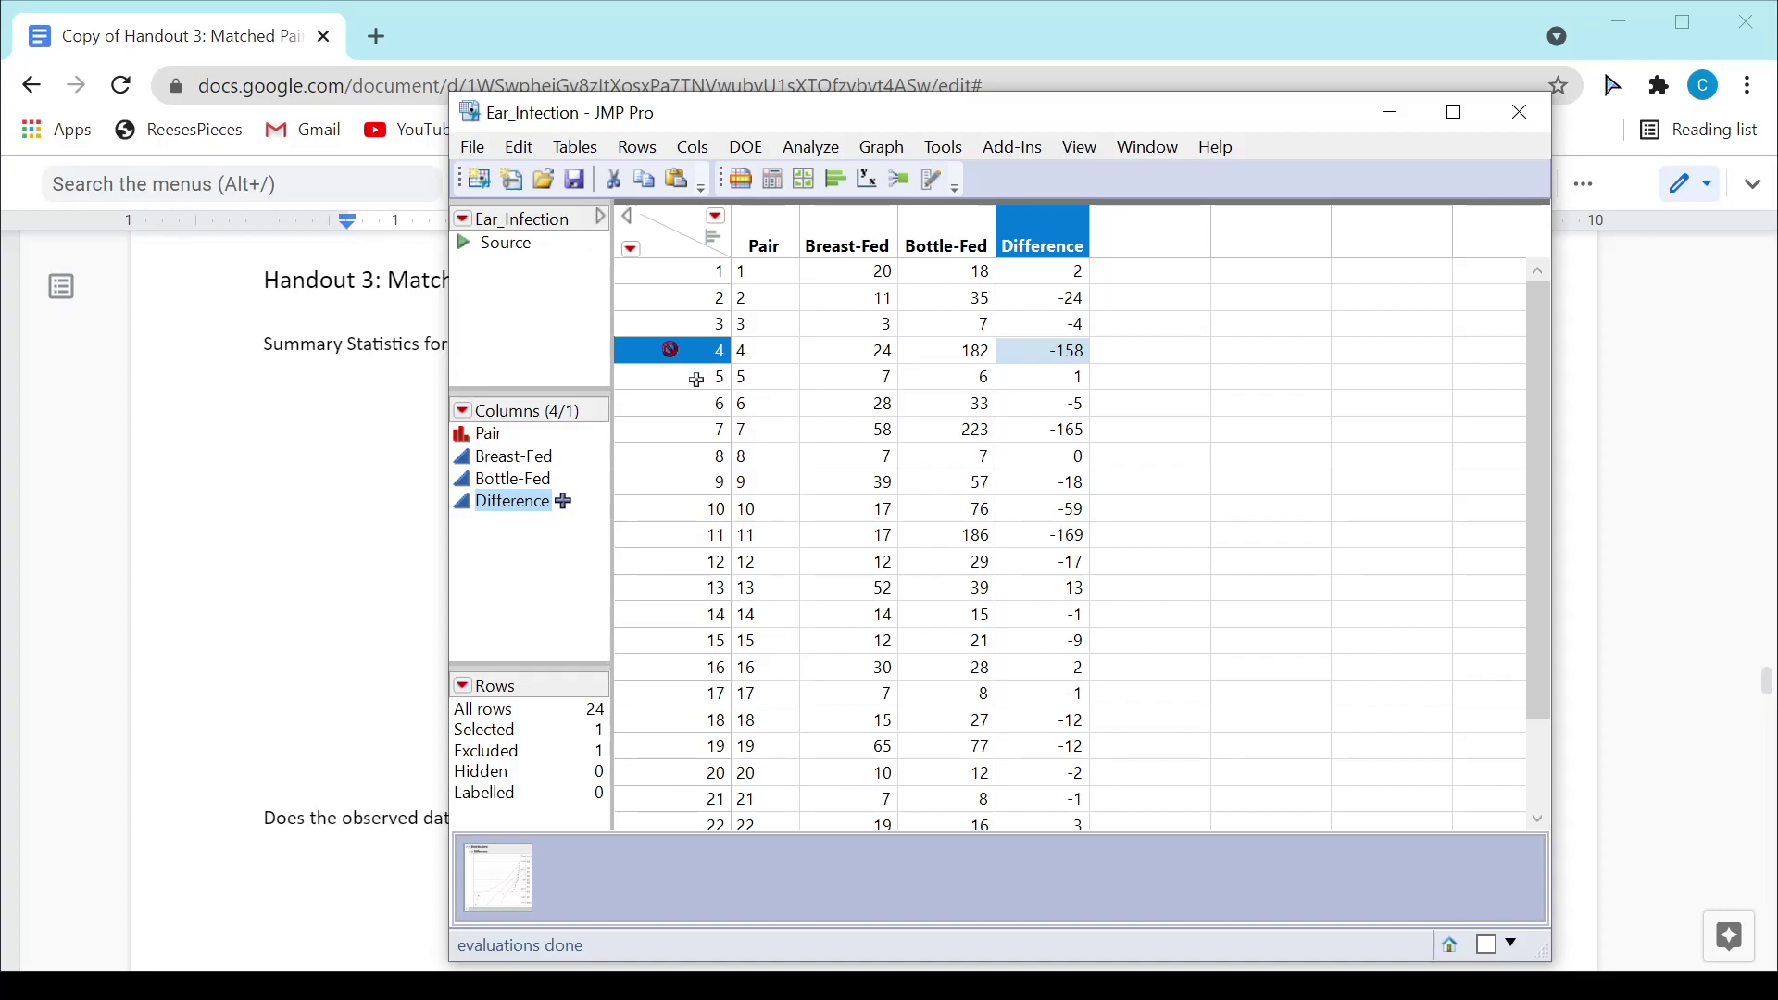
click(690, 379)
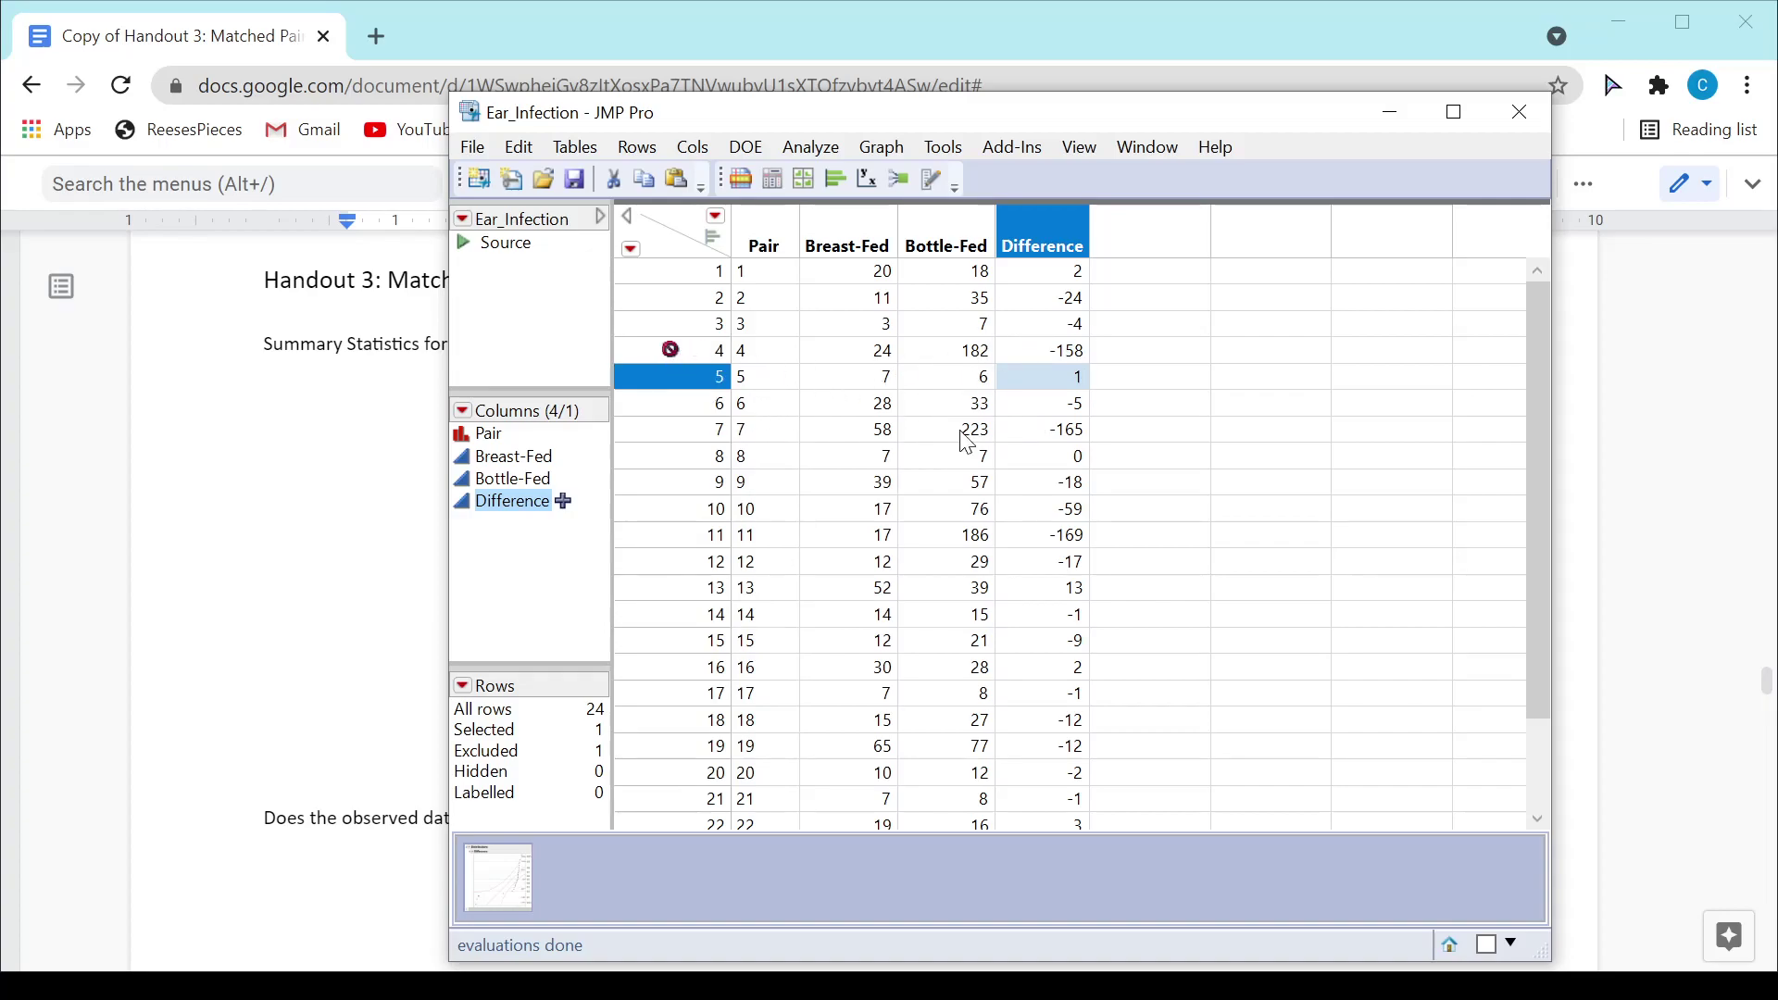
click(636, 434)
right_click(665, 432)
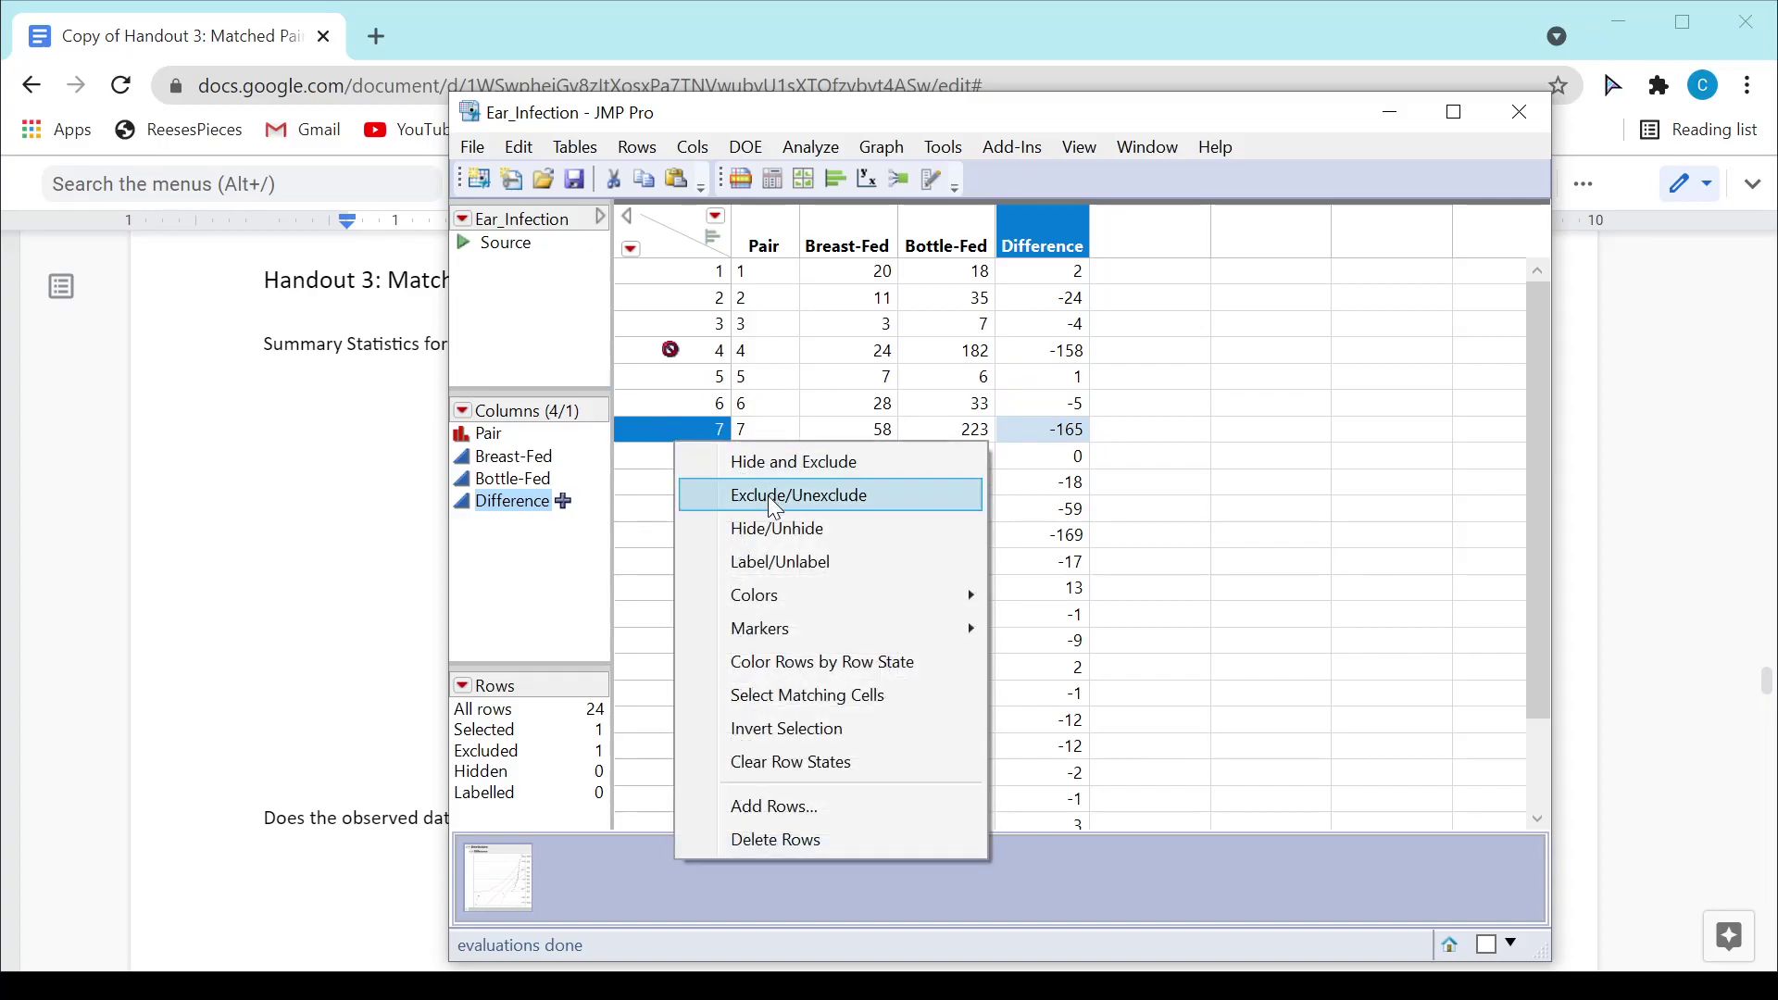
click(839, 493)
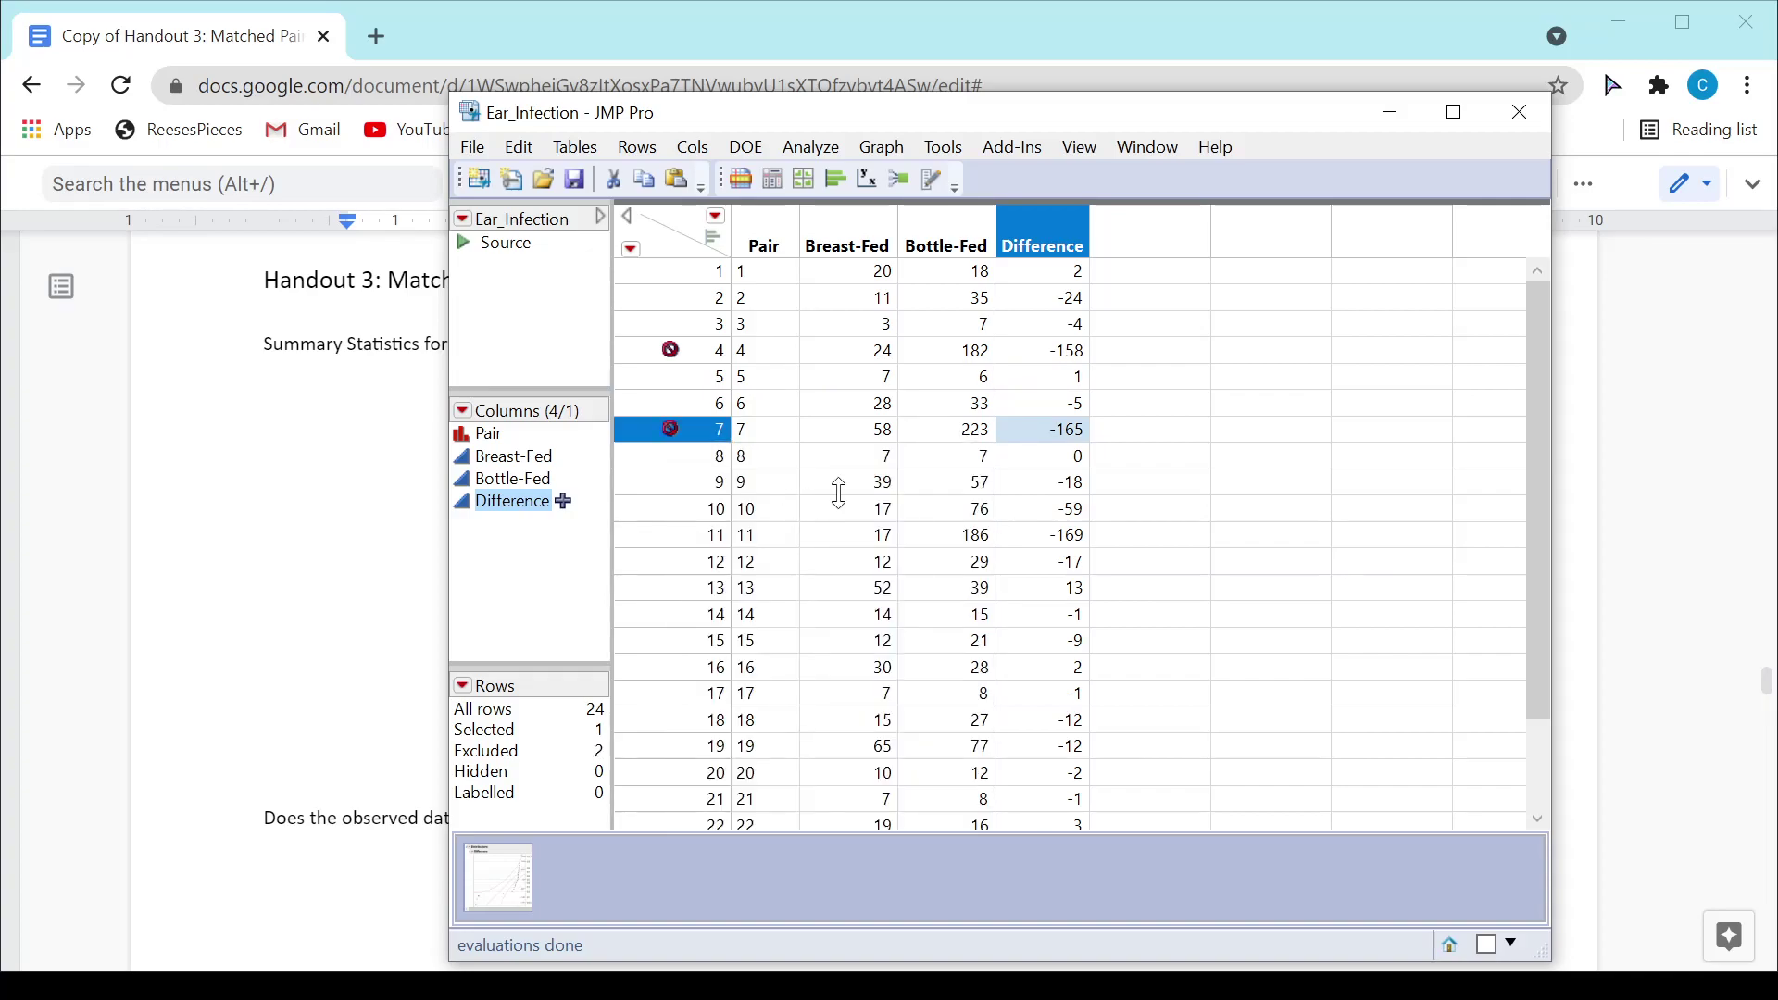
click(652, 534)
right_click(662, 535)
click(778, 611)
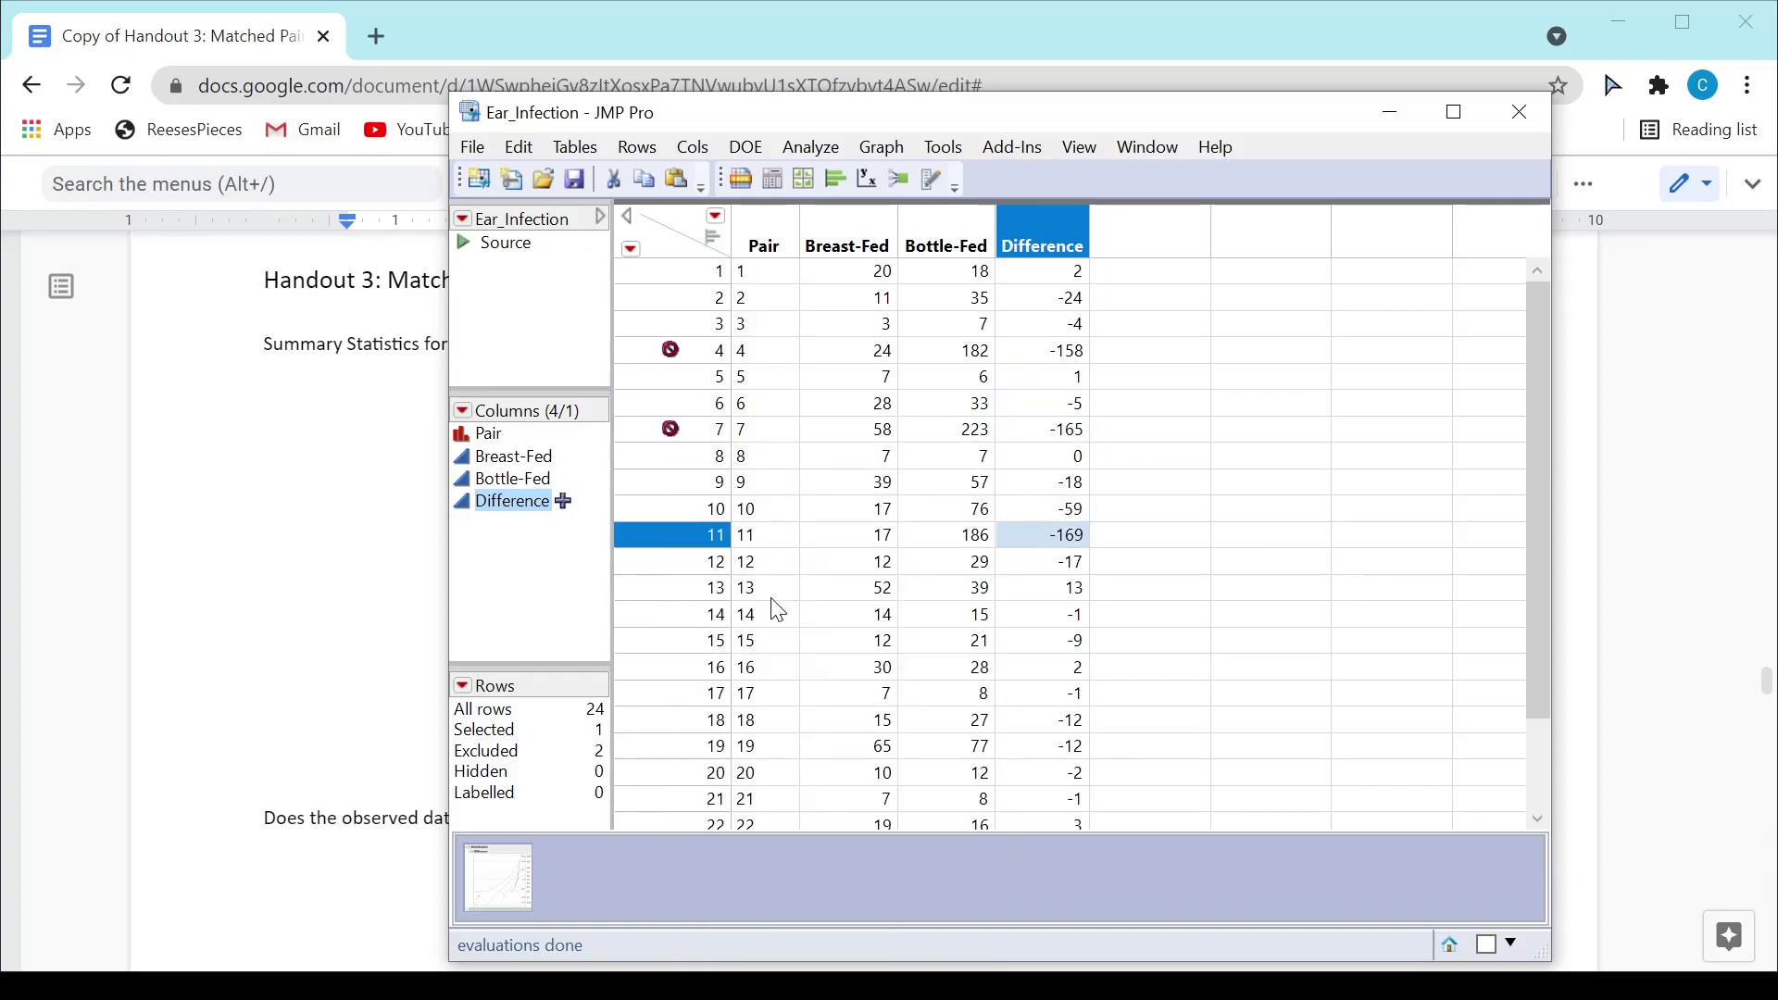
click(681, 589)
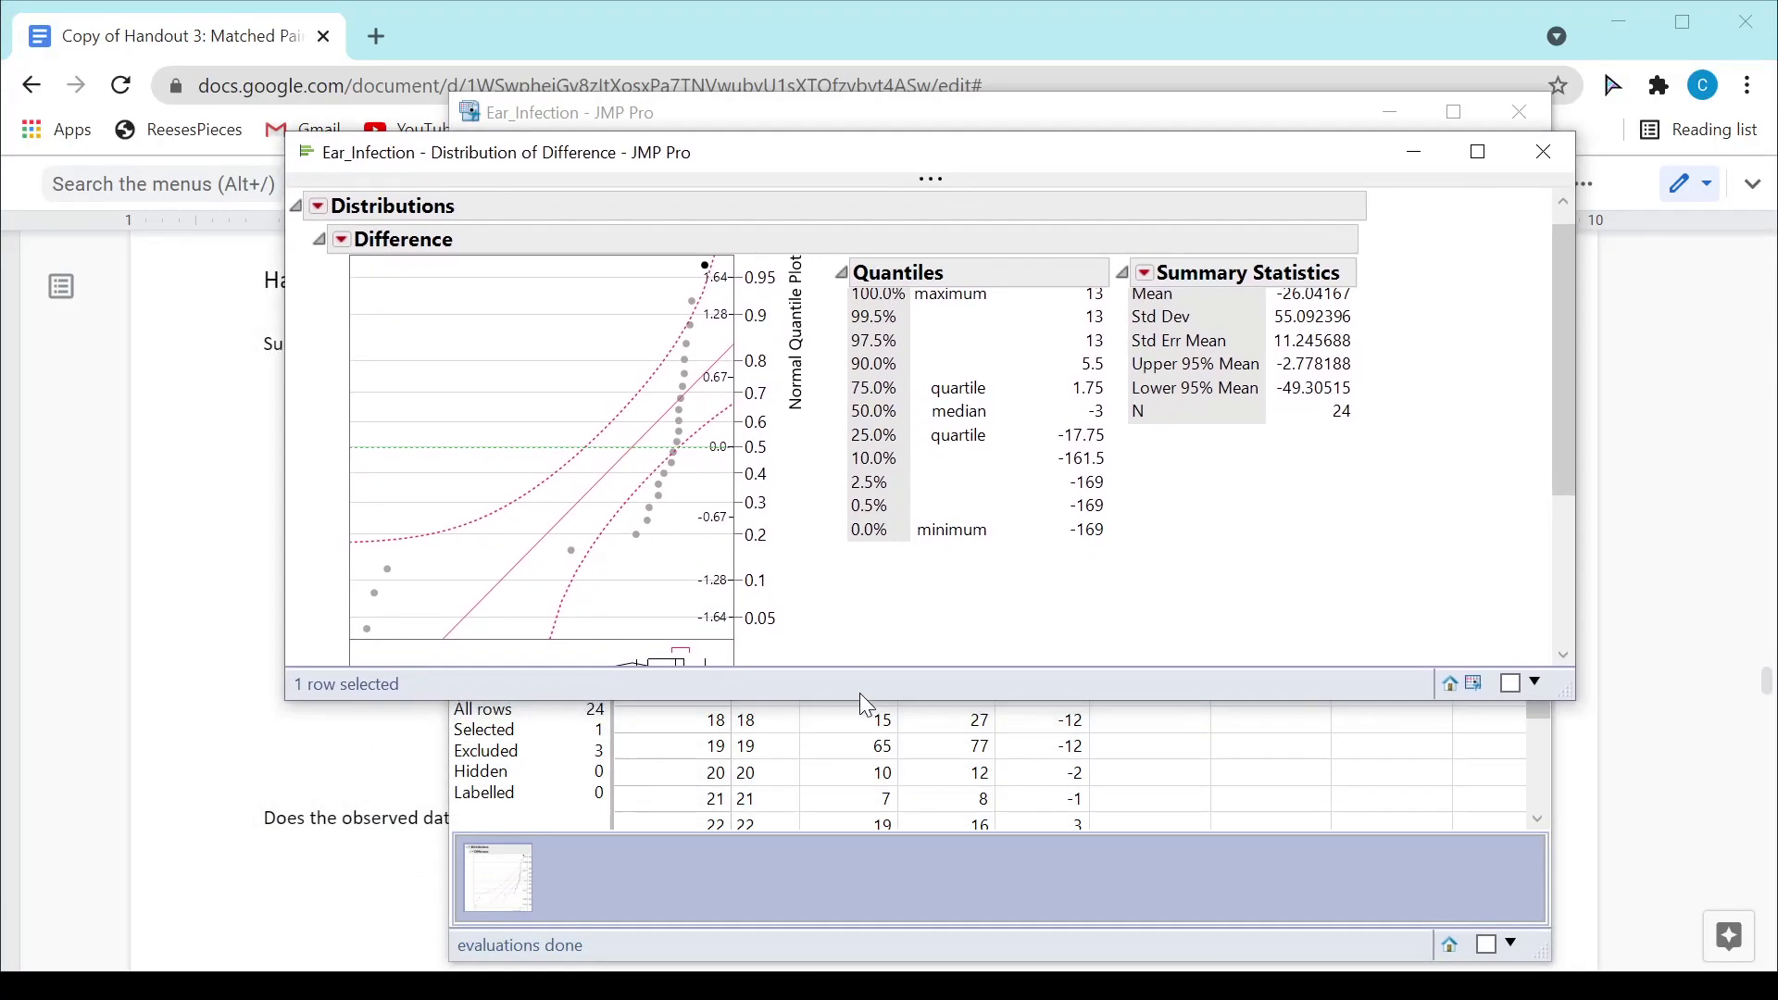
Redo the Difference distribution analysis without the excluded rows, bring the new report into view and clear the row selection
drag(862, 706, 875, 819)
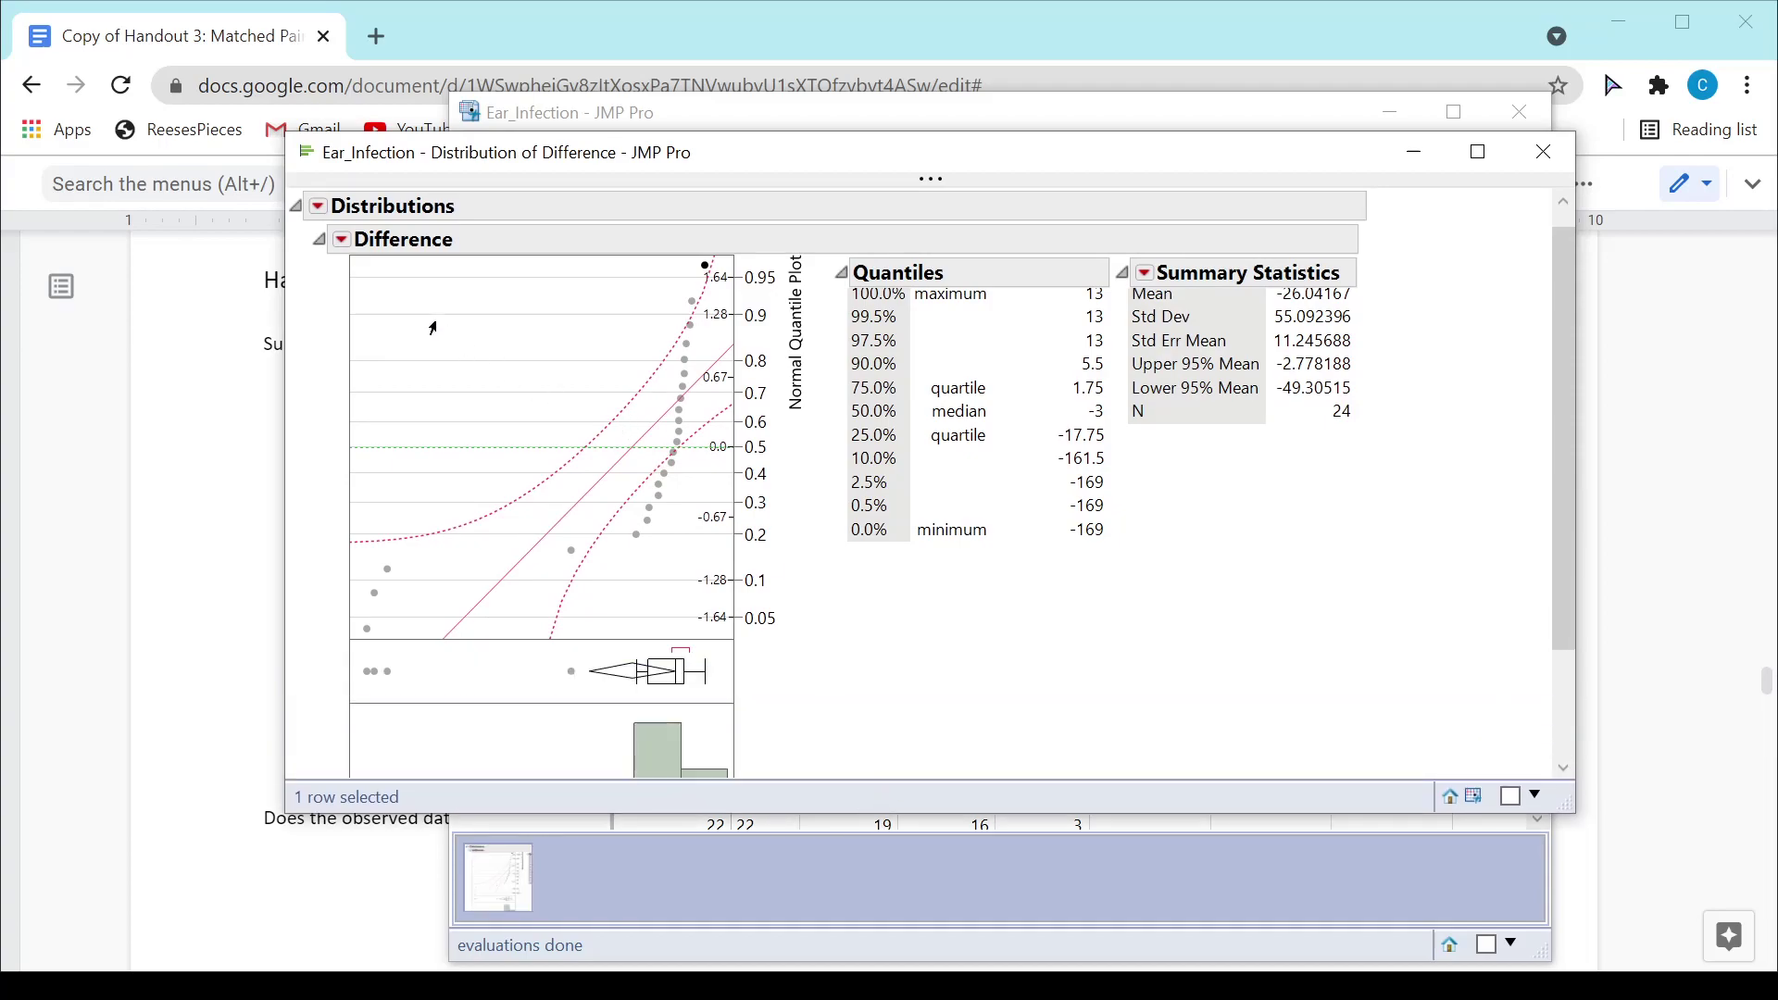
click(341, 239)
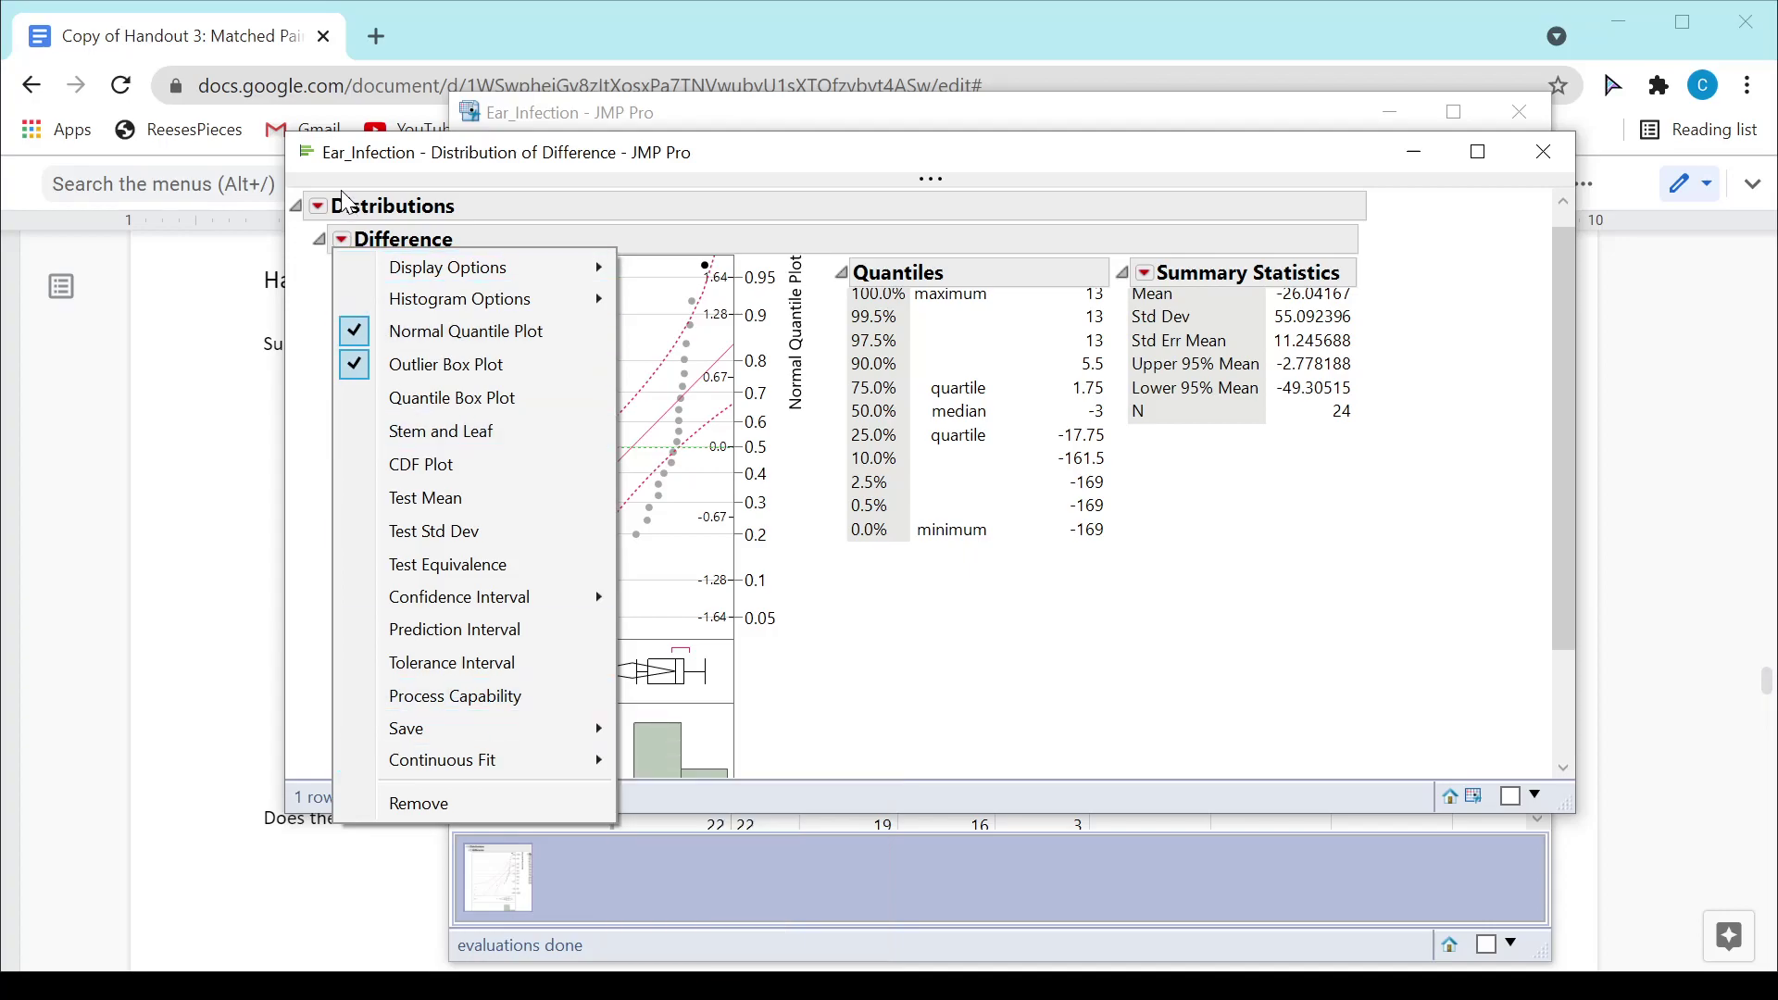
click(321, 212)
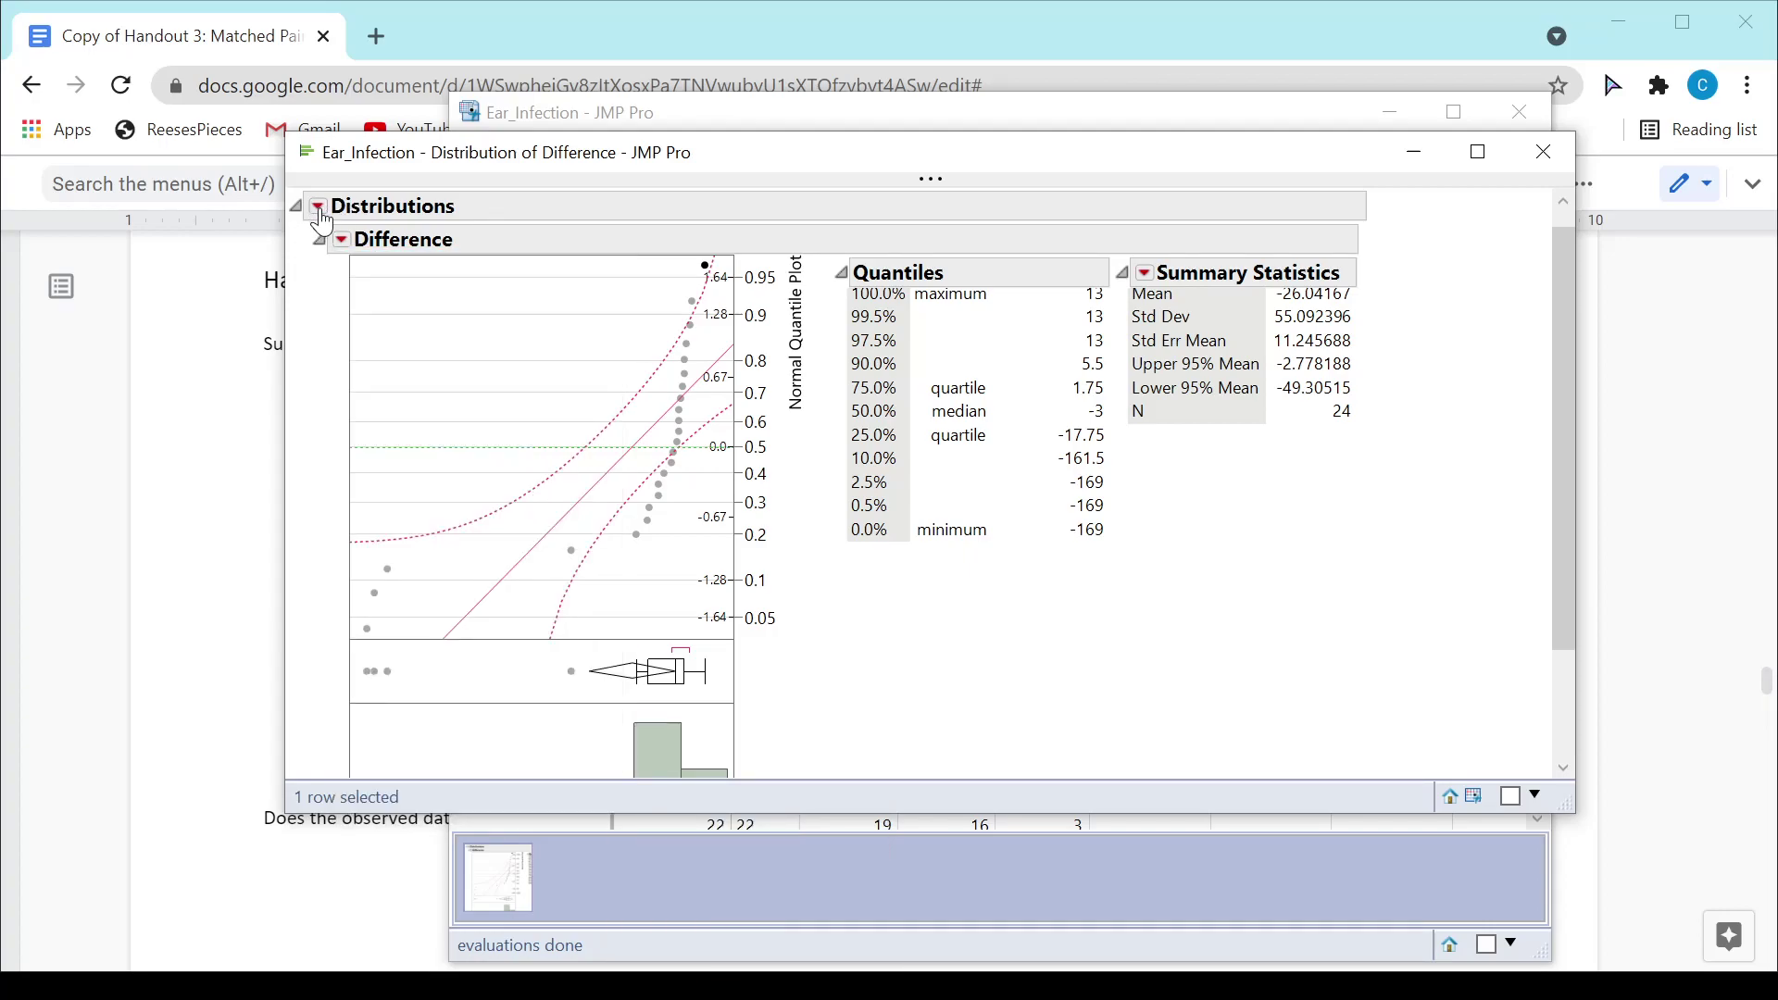
click(318, 208)
mouse_move(426, 378)
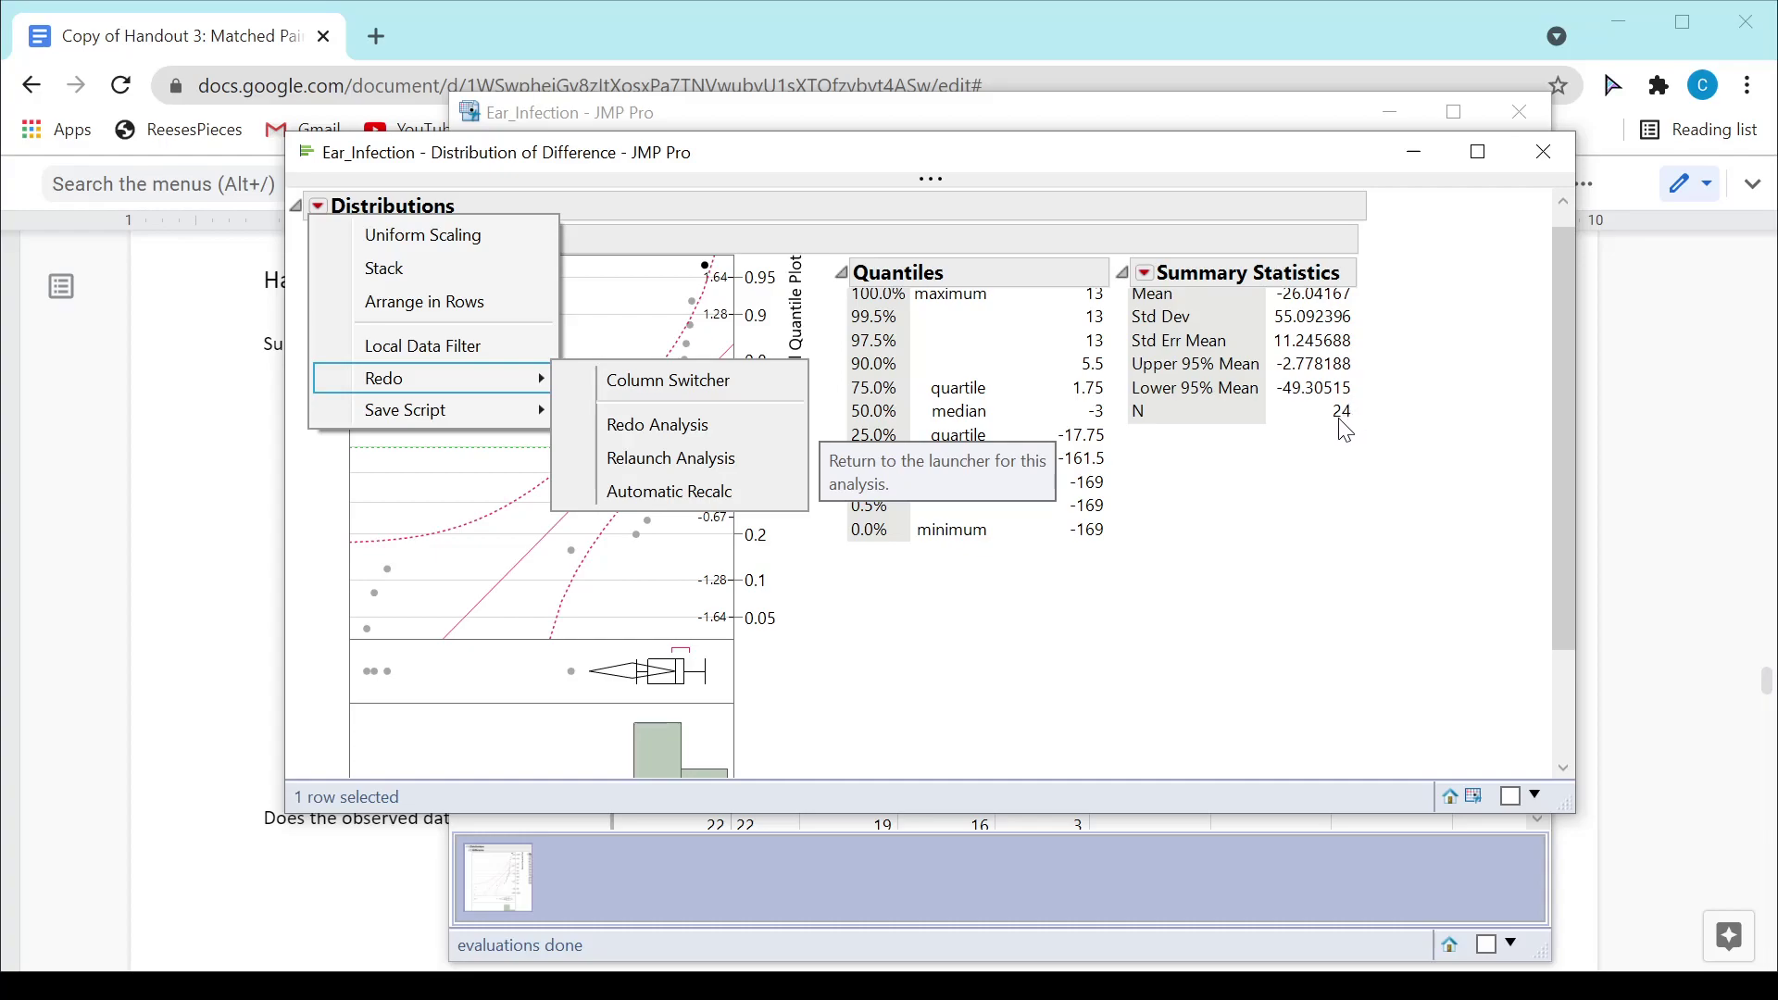
click(665, 426)
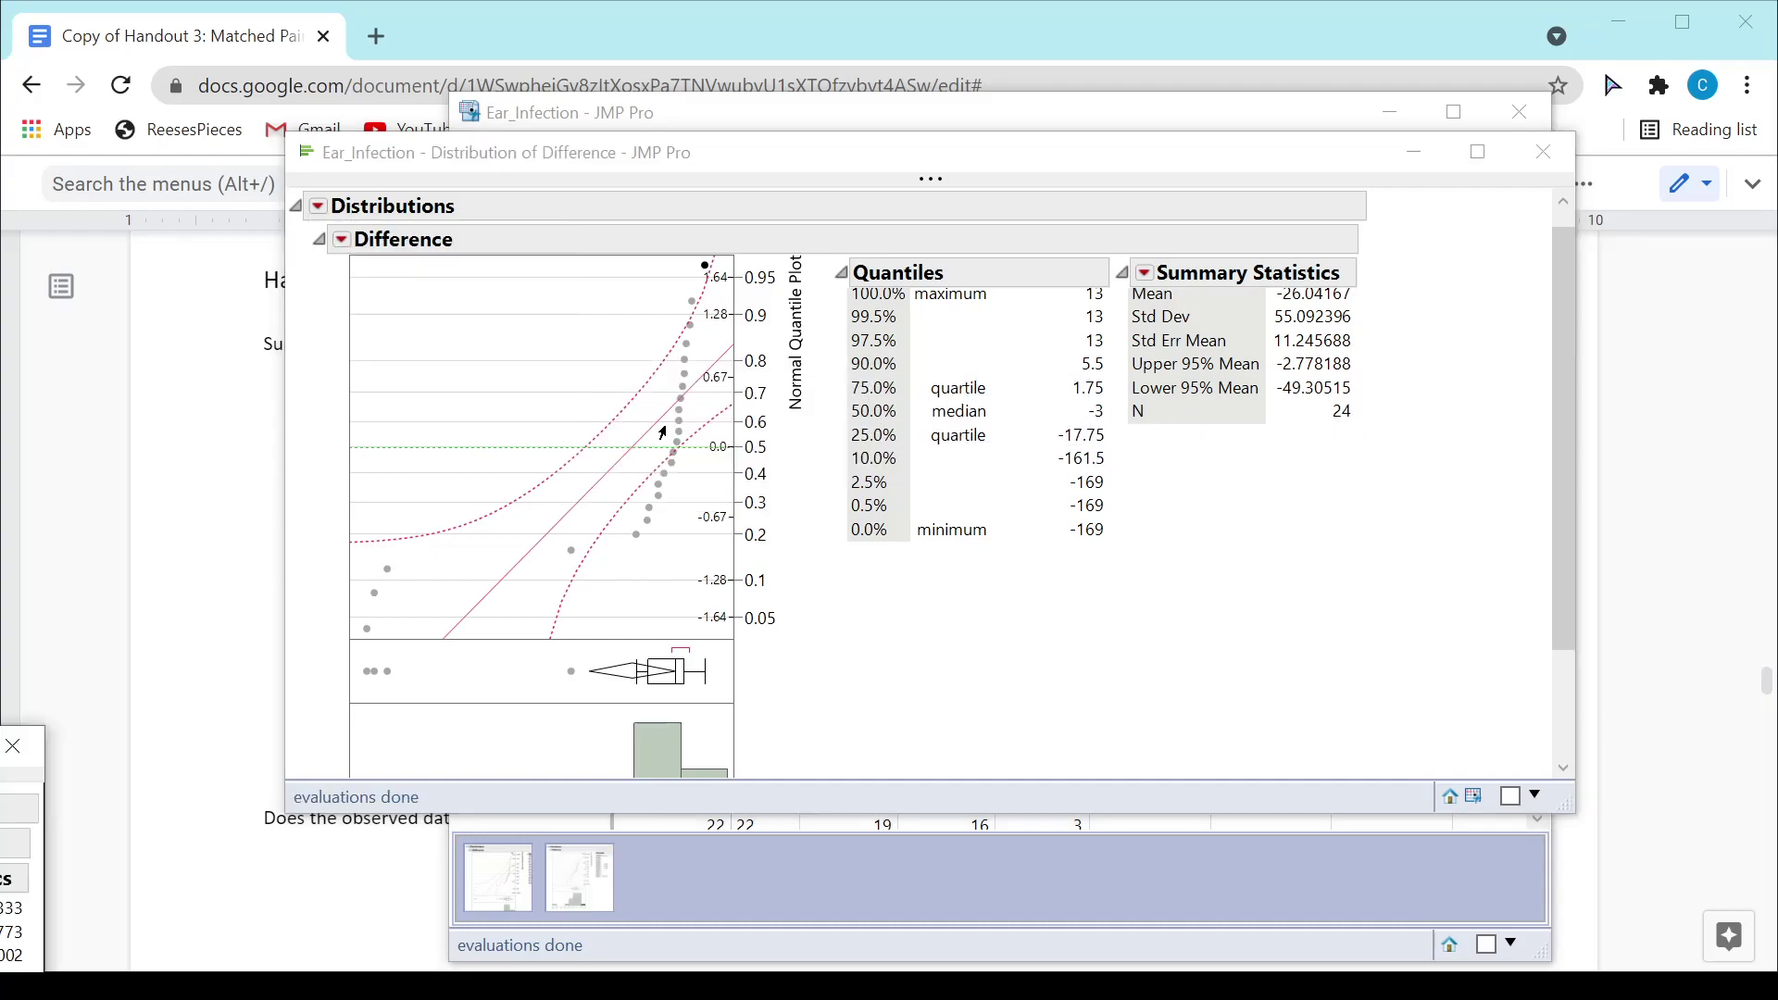
drag(667, 176, 1065, 46)
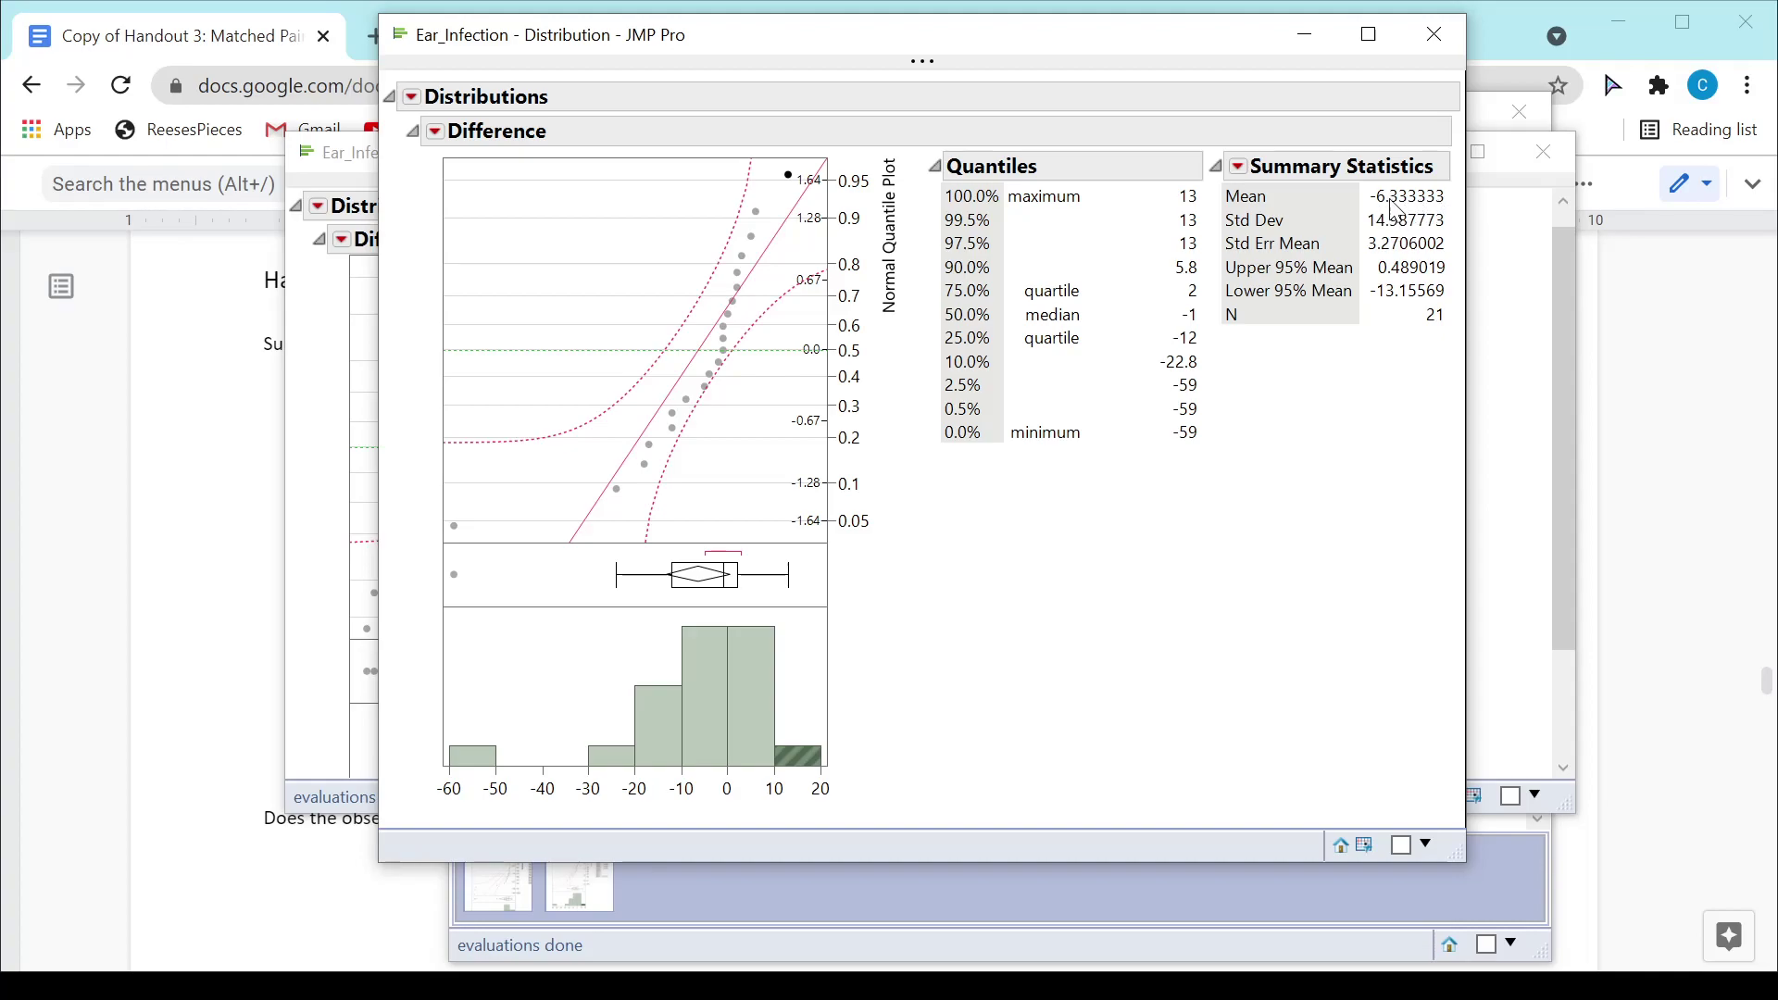
mouse_move(1400, 211)
click(736, 444)
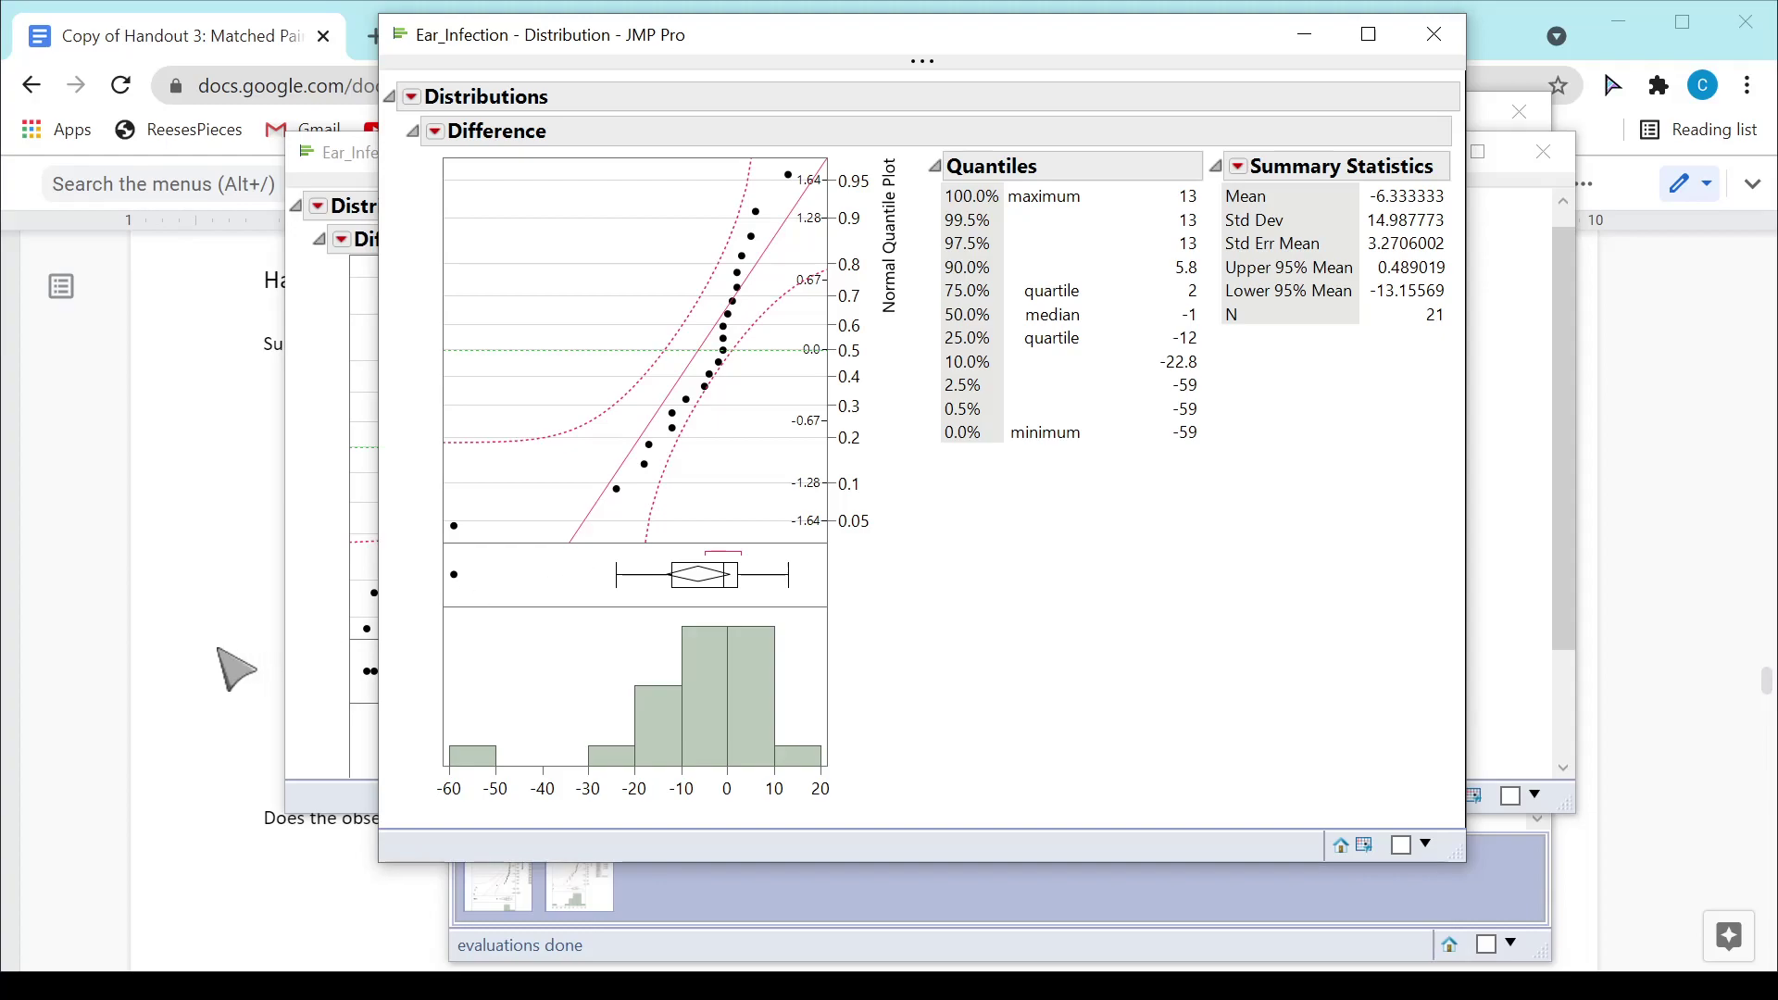
Switch to the handout in Google Docs and find the comments on removing the outliers from the data
click(236, 668)
click(450, 686)
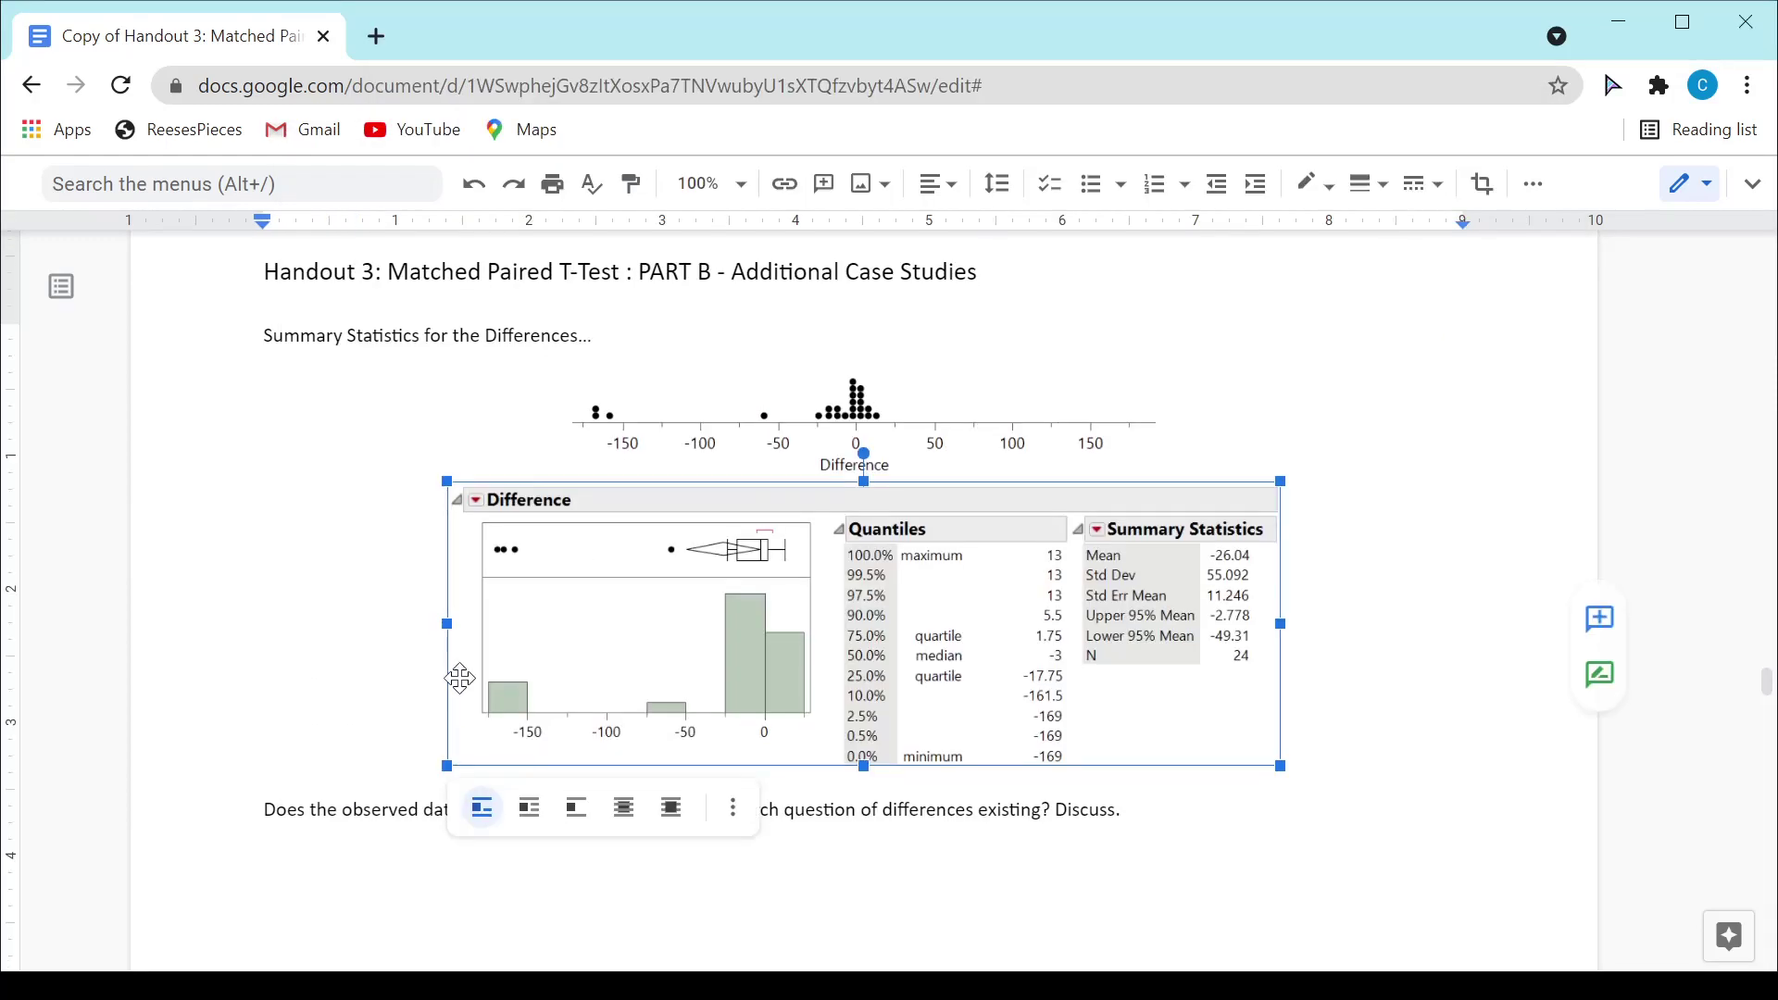
scroll(472, 697, down, 8)
scroll(482, 699, down, 10)
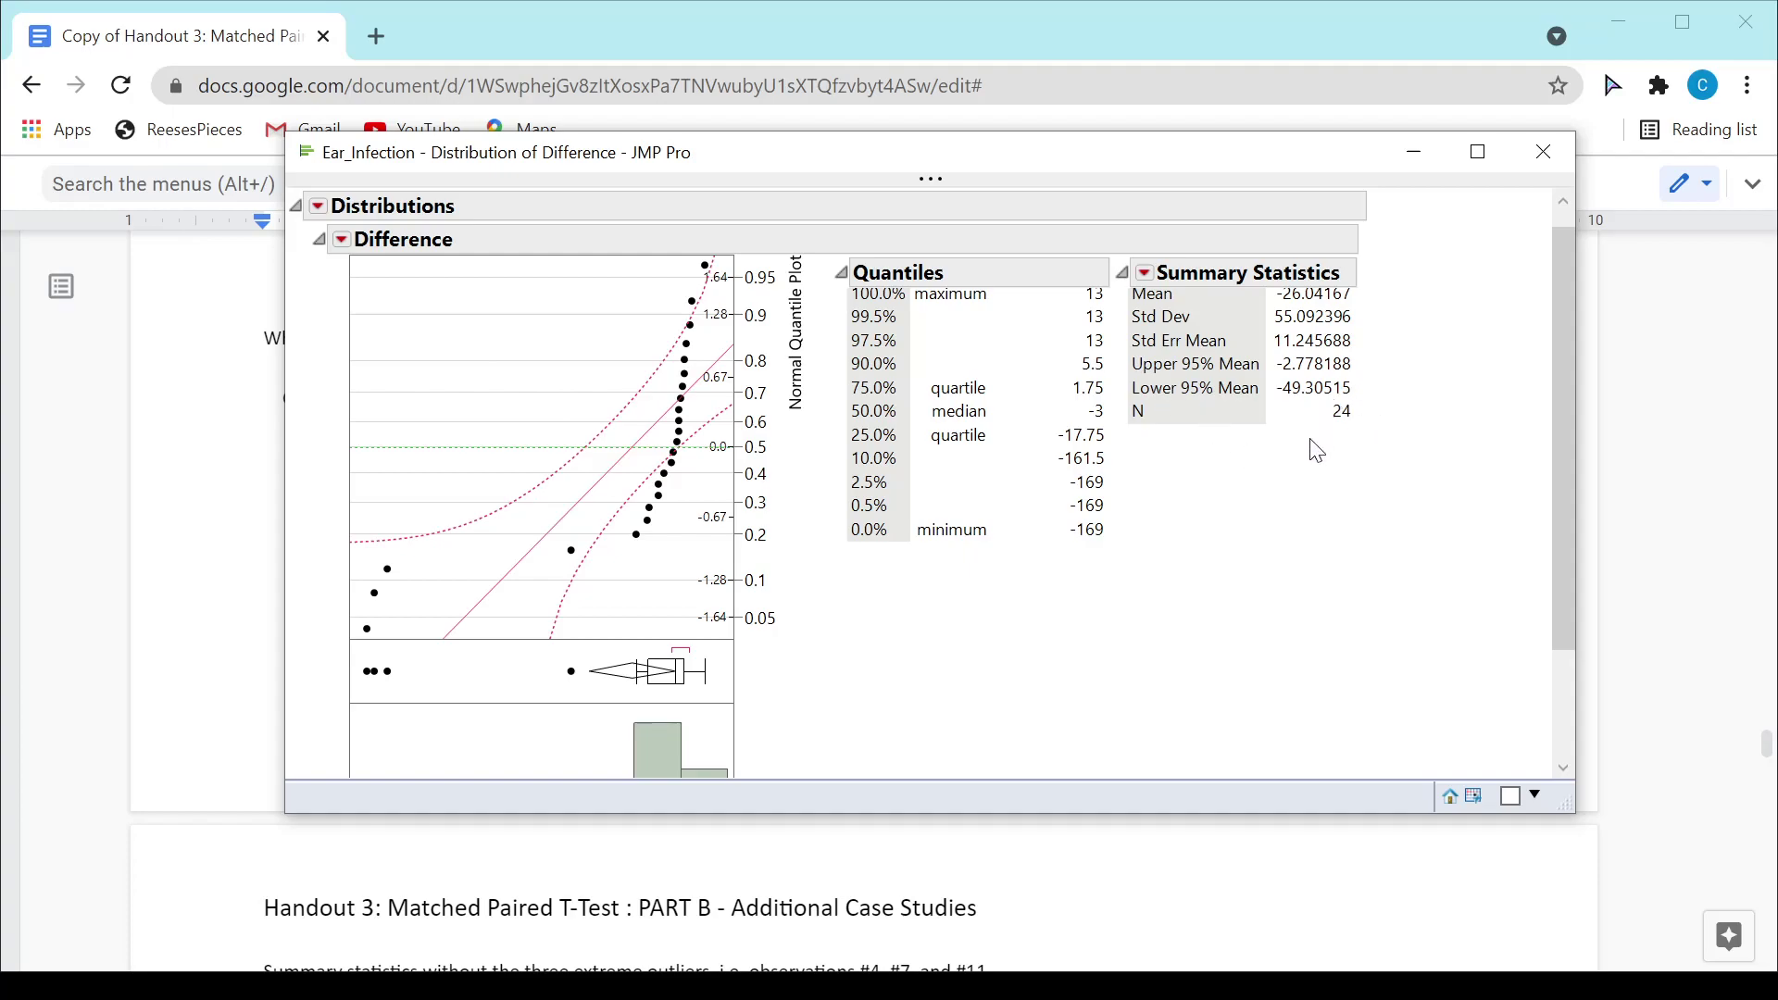
In JMP's original all-data report, examine the save options for Difference, including Standardized, and return to the handout
click(342, 239)
mouse_move(441, 732)
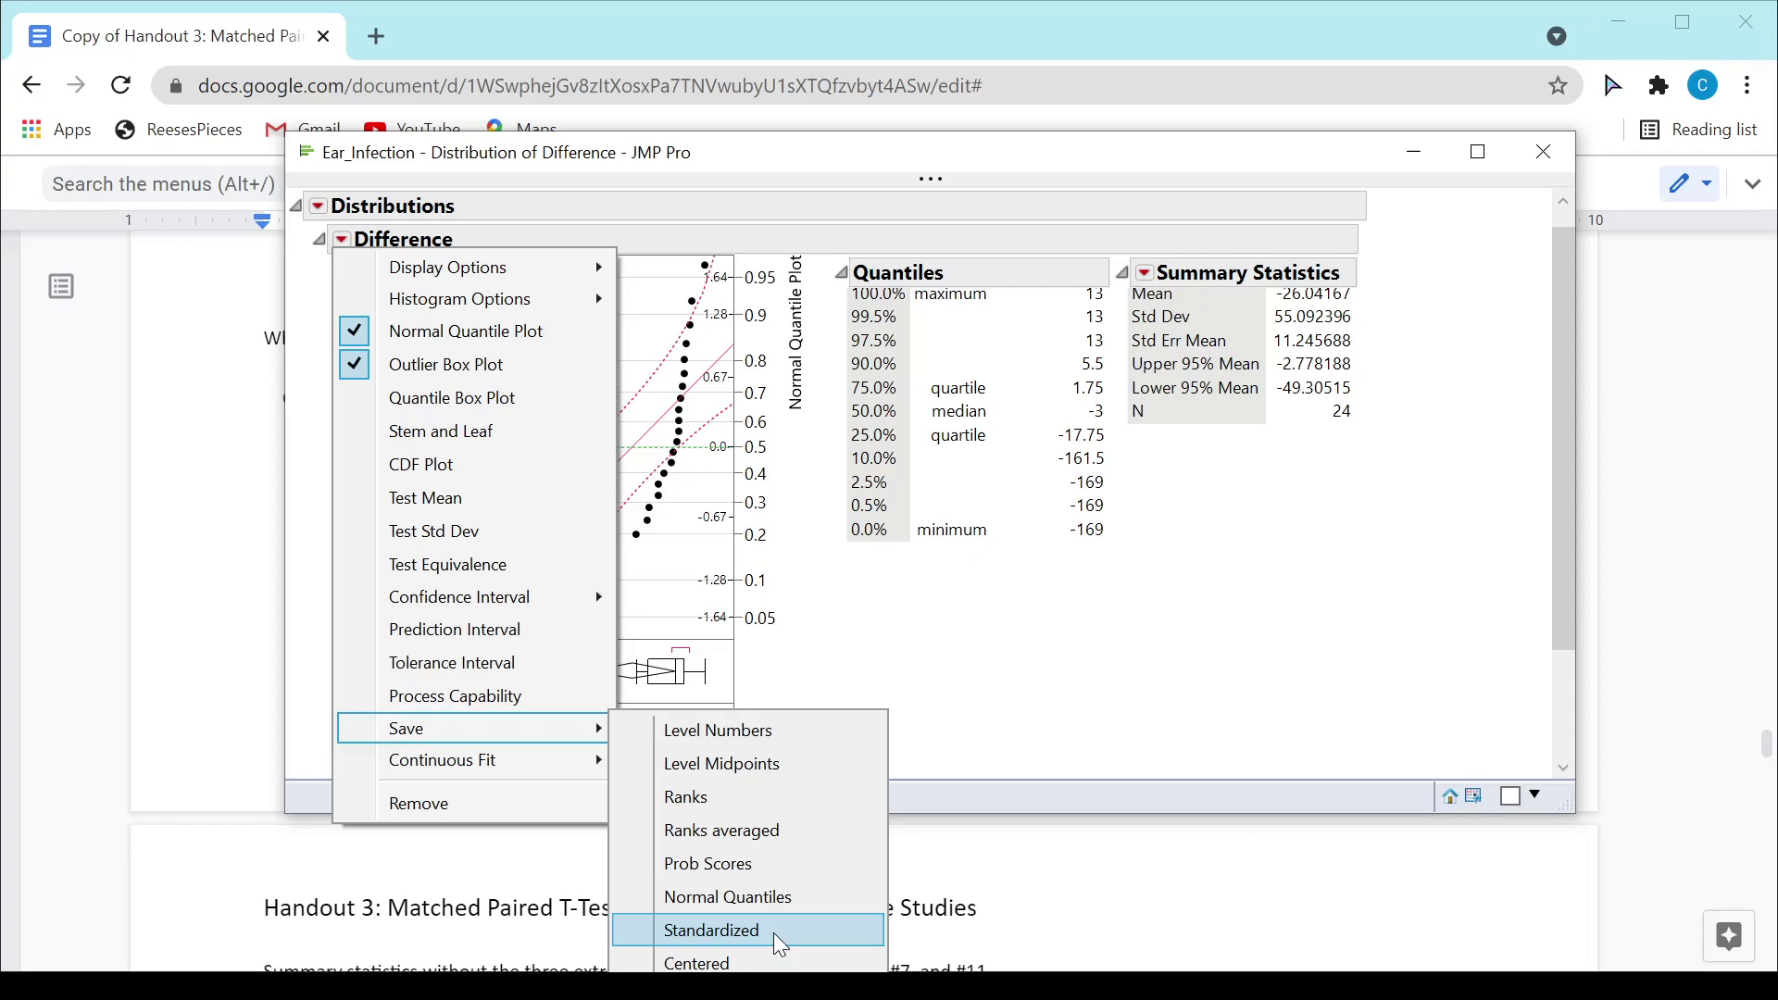
click(774, 934)
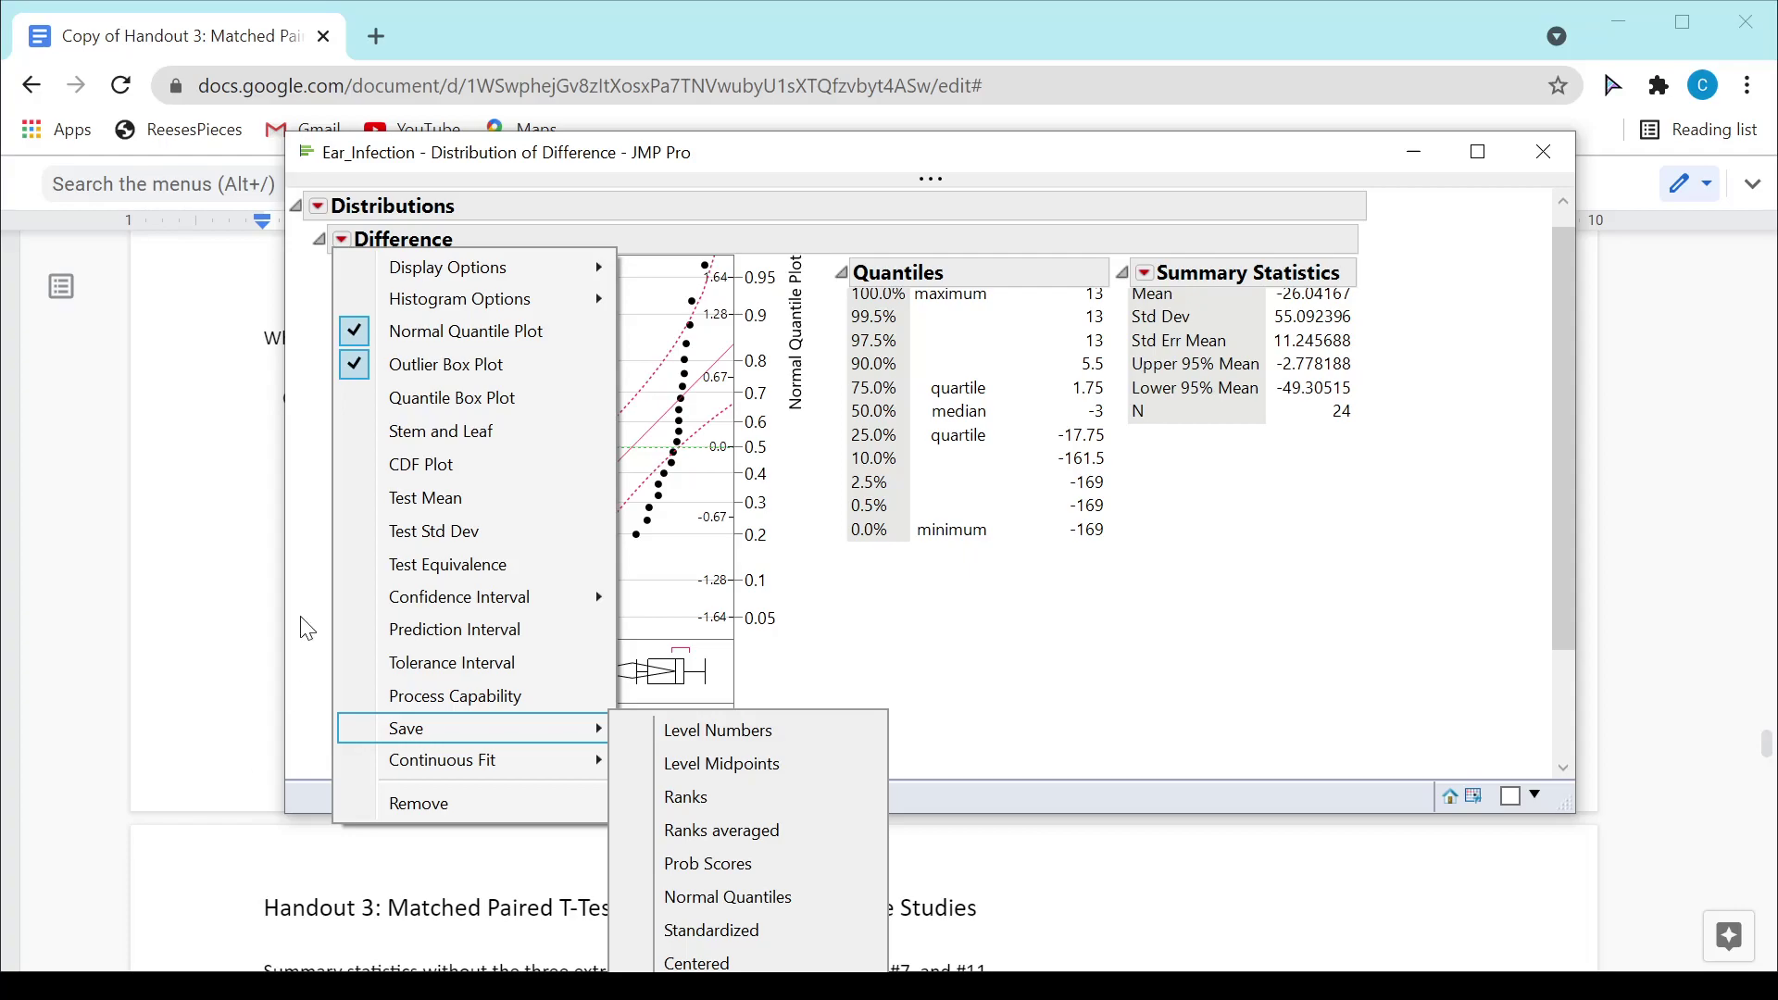
click(250, 463)
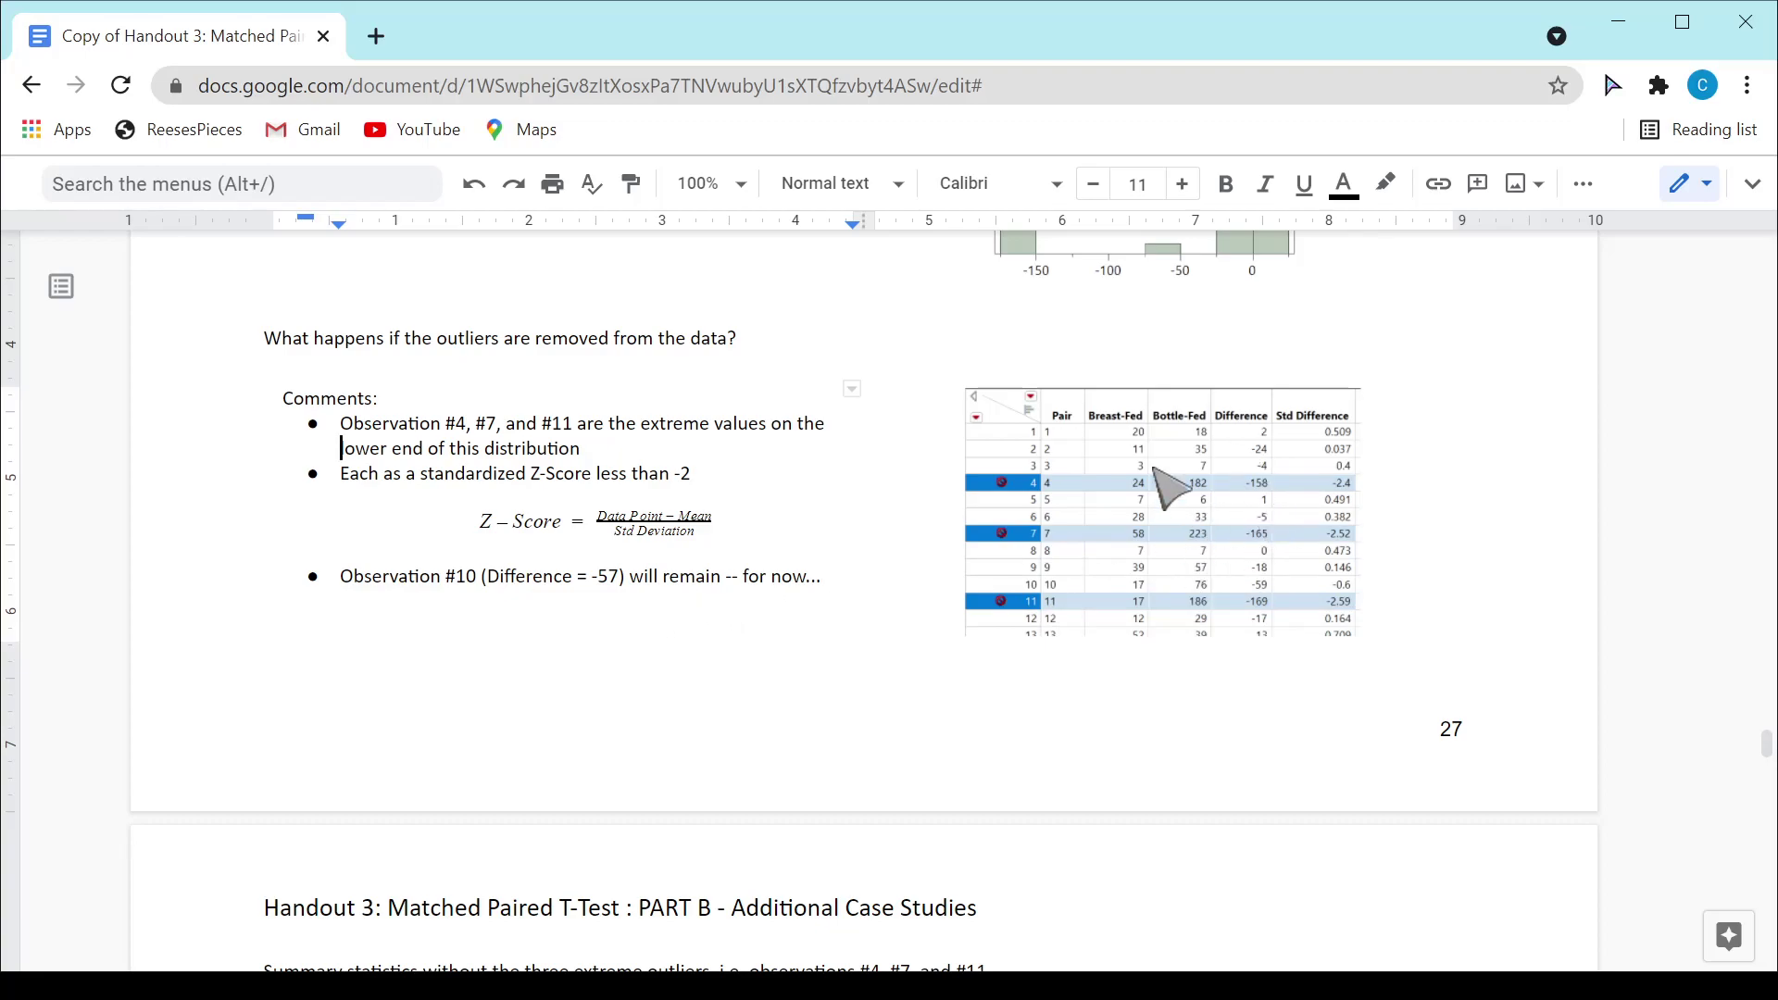
Read the handout's summary statistics without outliers, the hypotheses and error rate in Steps 0 to 2, and the Step 3 test comparison
scroll(873, 560, down, 6)
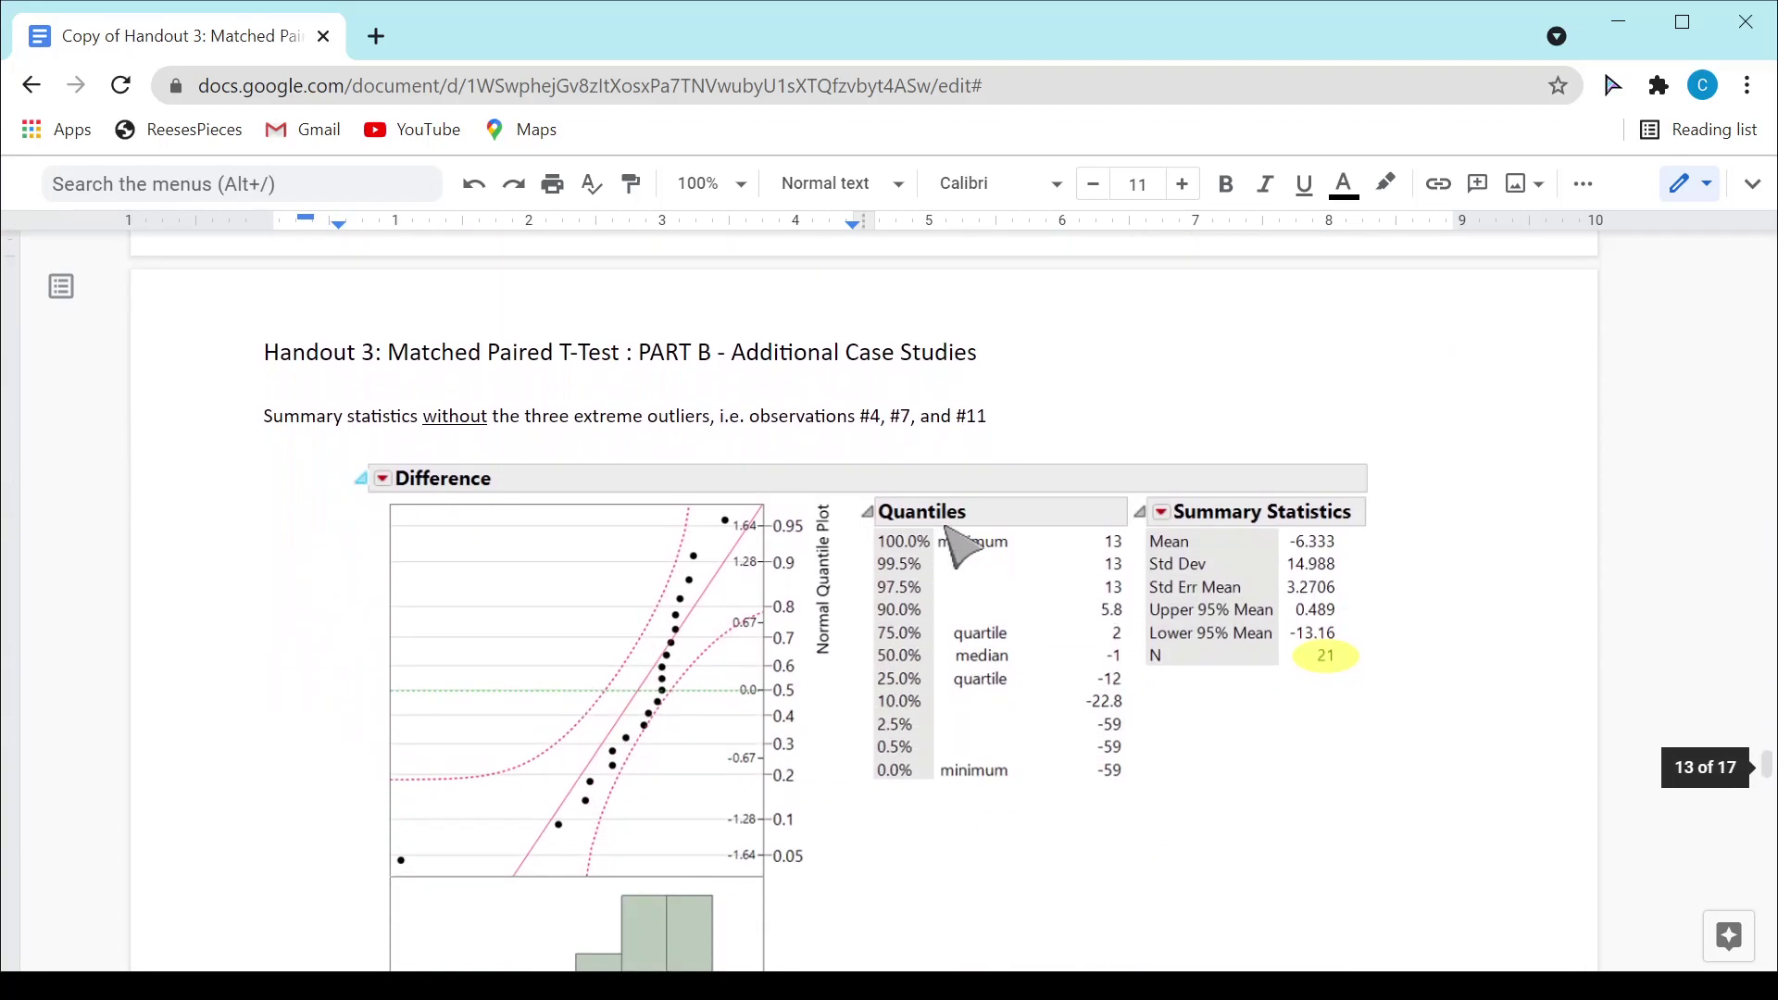
scroll(1123, 675, down, 2)
scroll(1158, 620, down, 1)
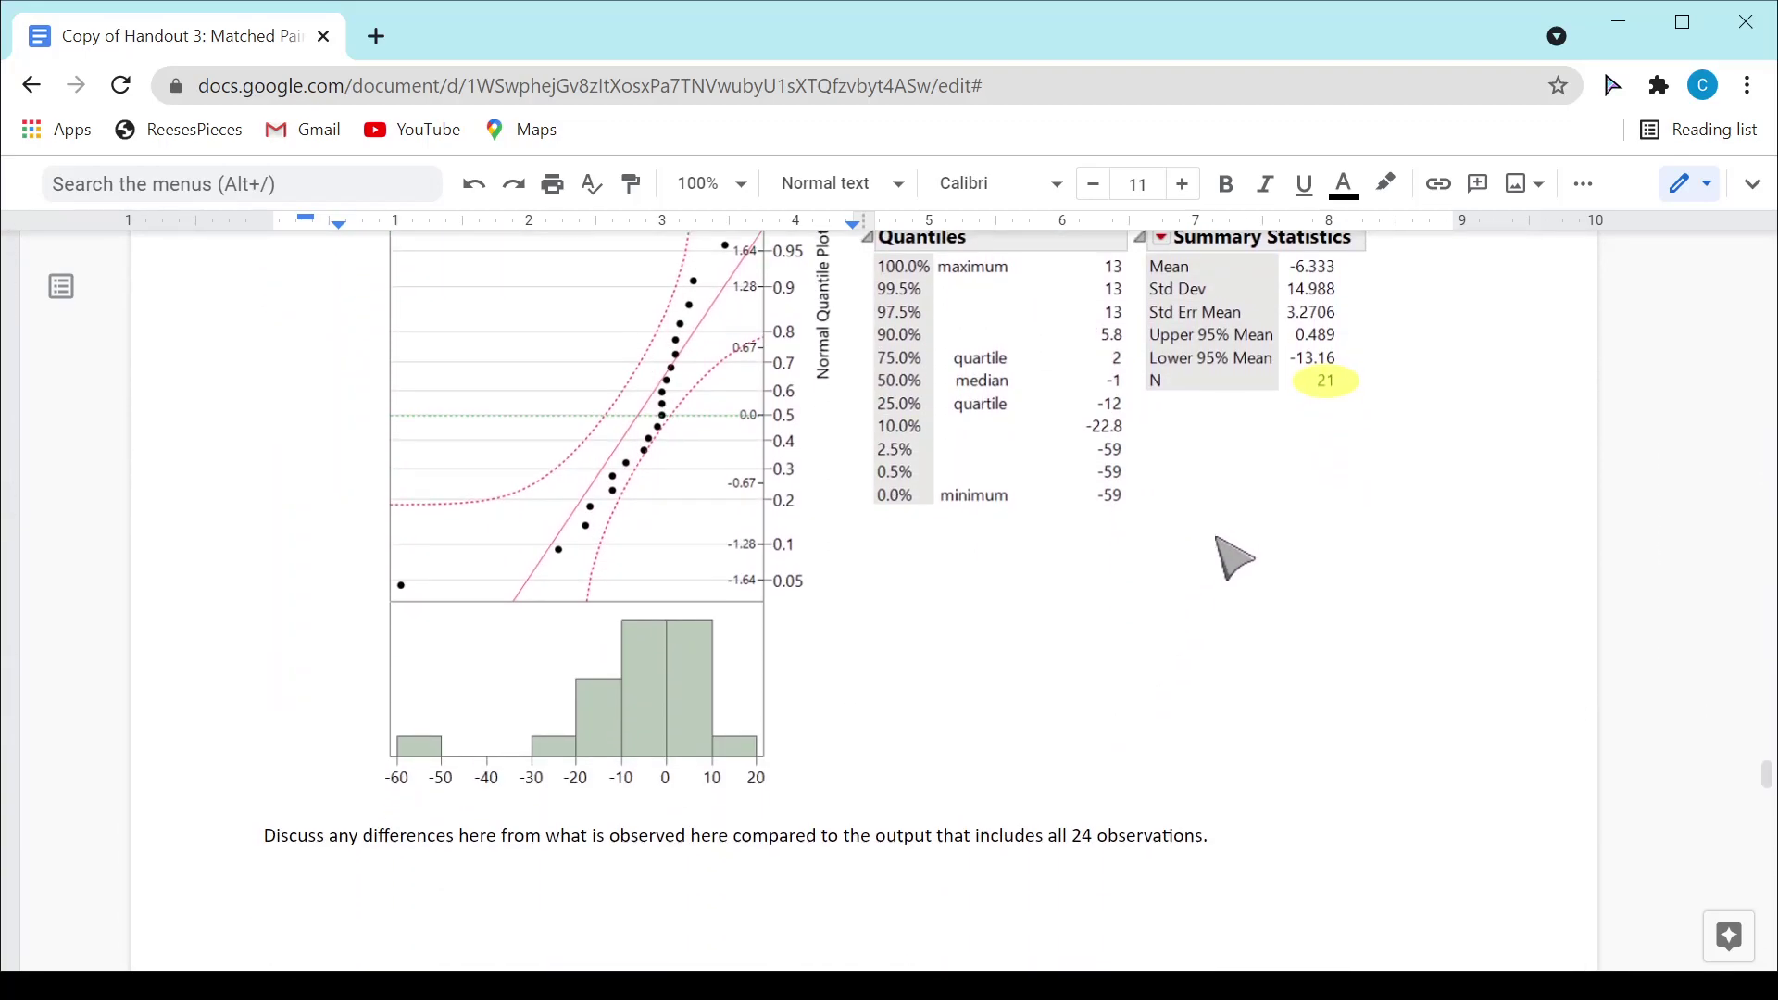
scroll(1296, 558, up, 2)
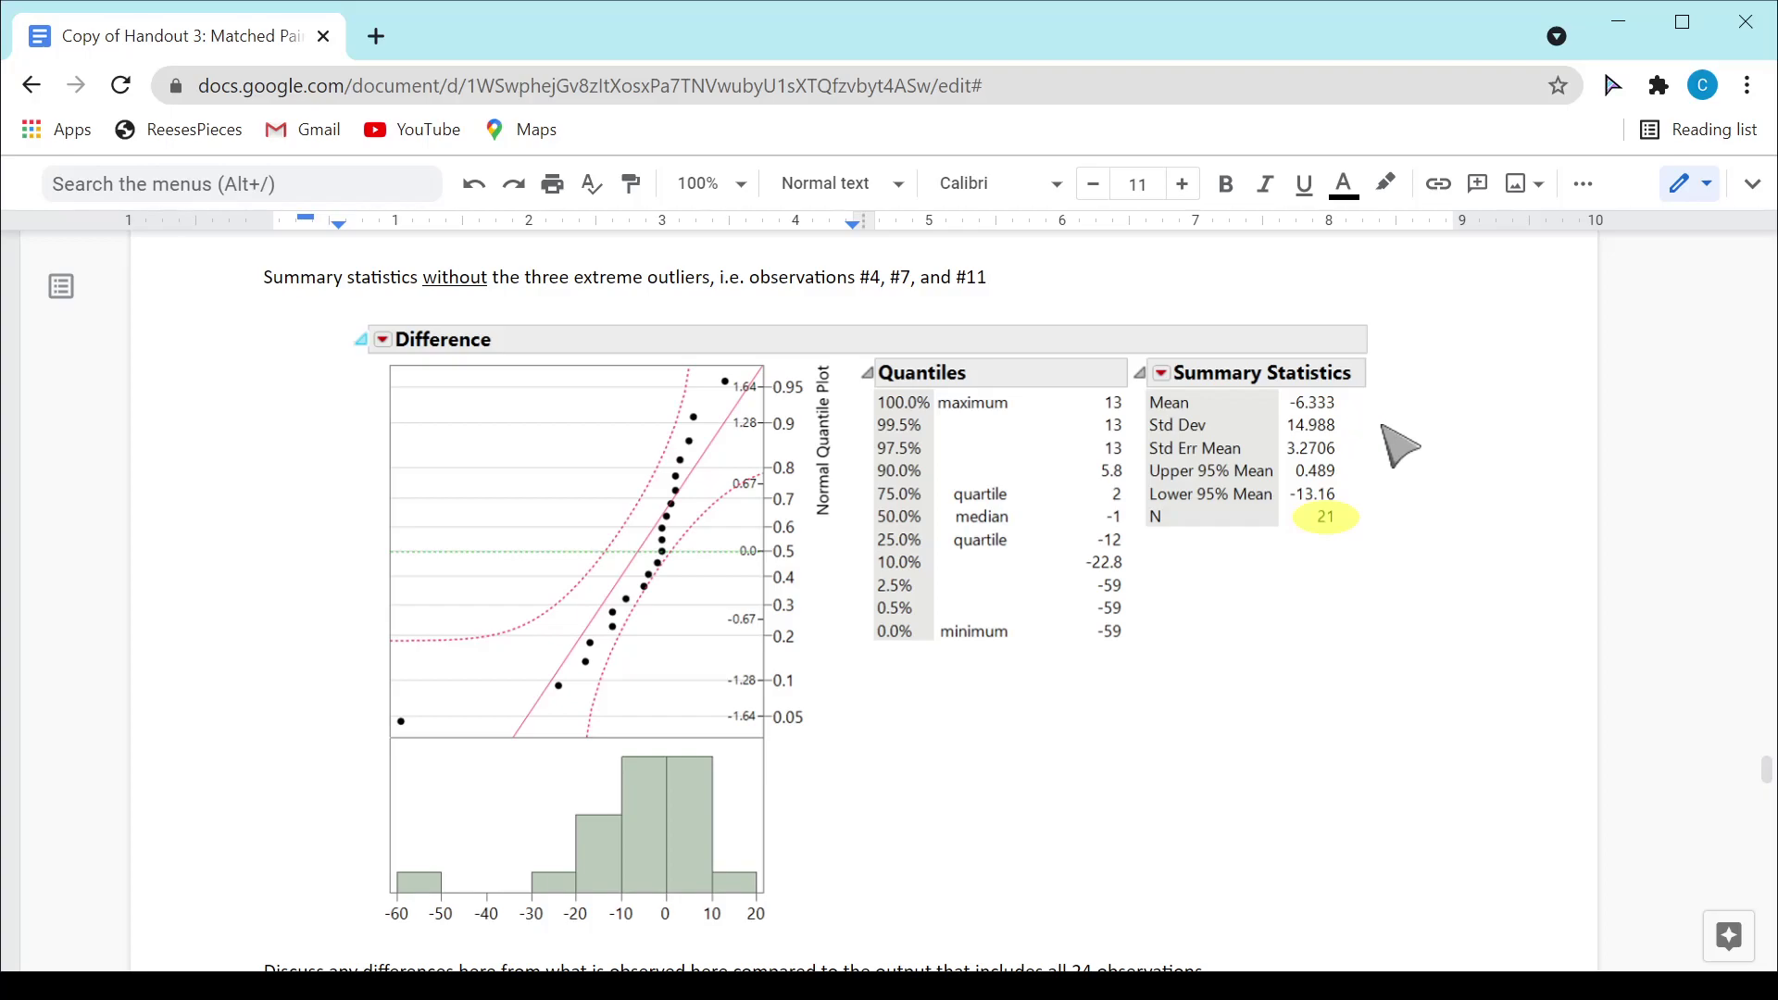
scroll(1341, 636, down, 10)
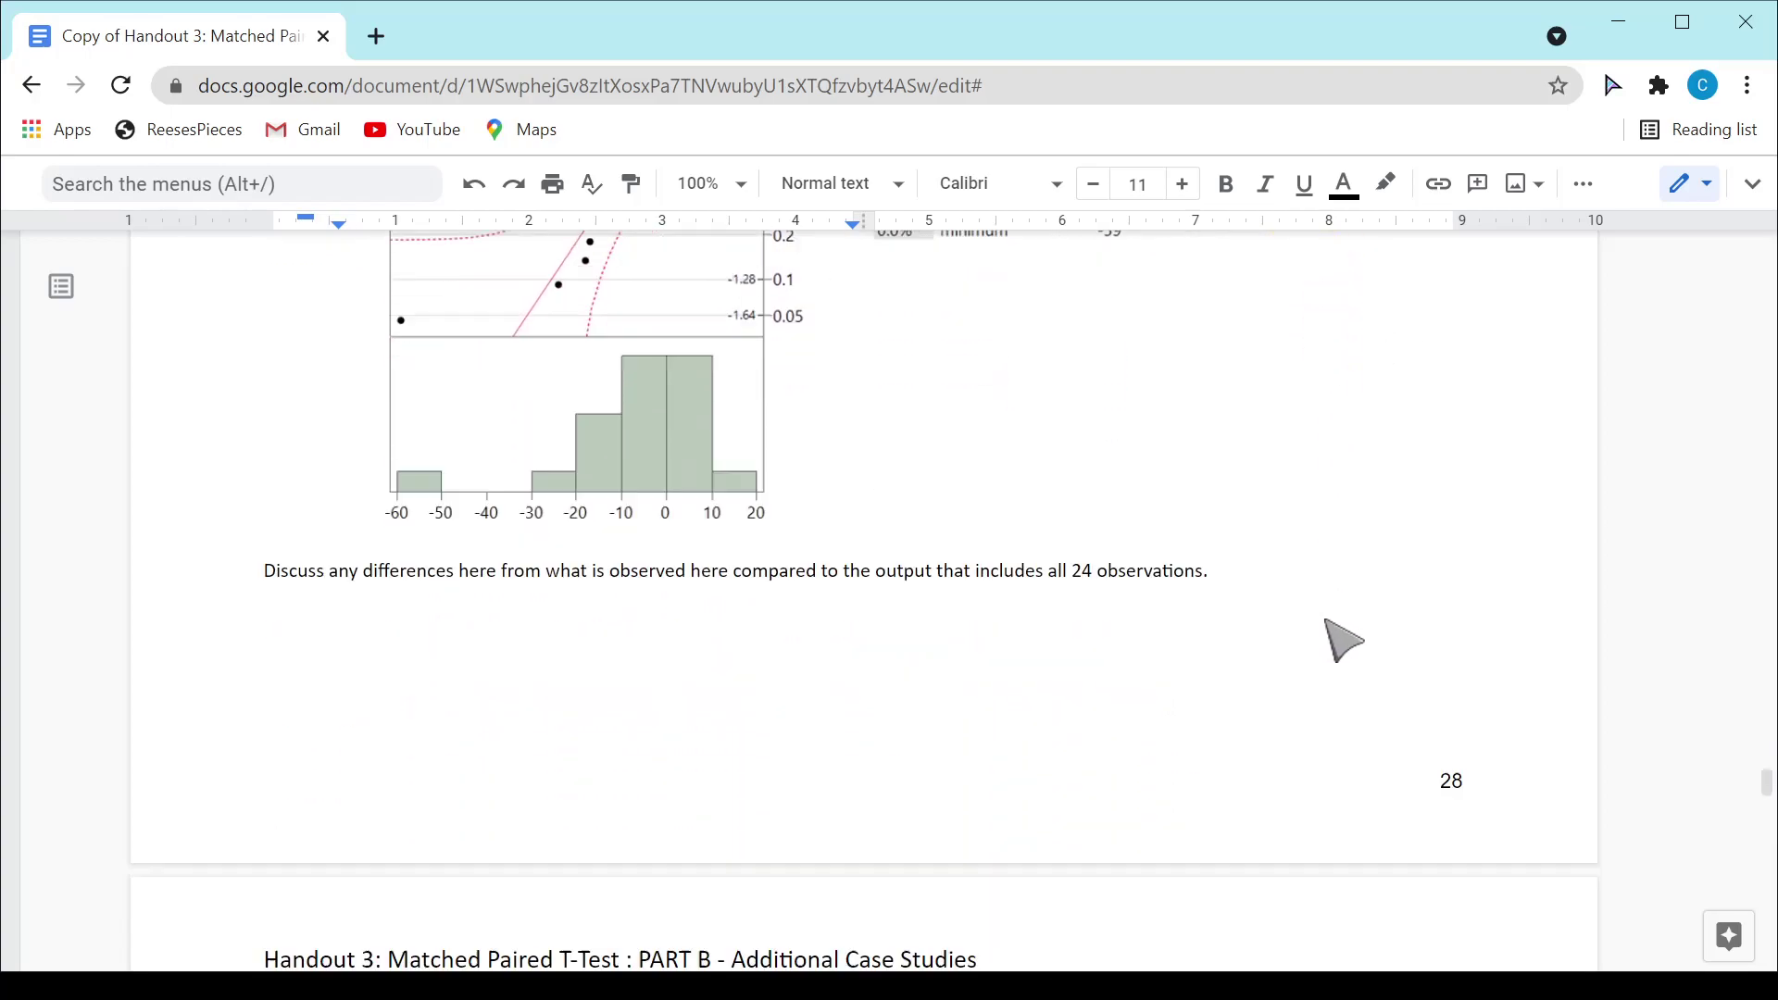
scroll(1347, 646, down, 2)
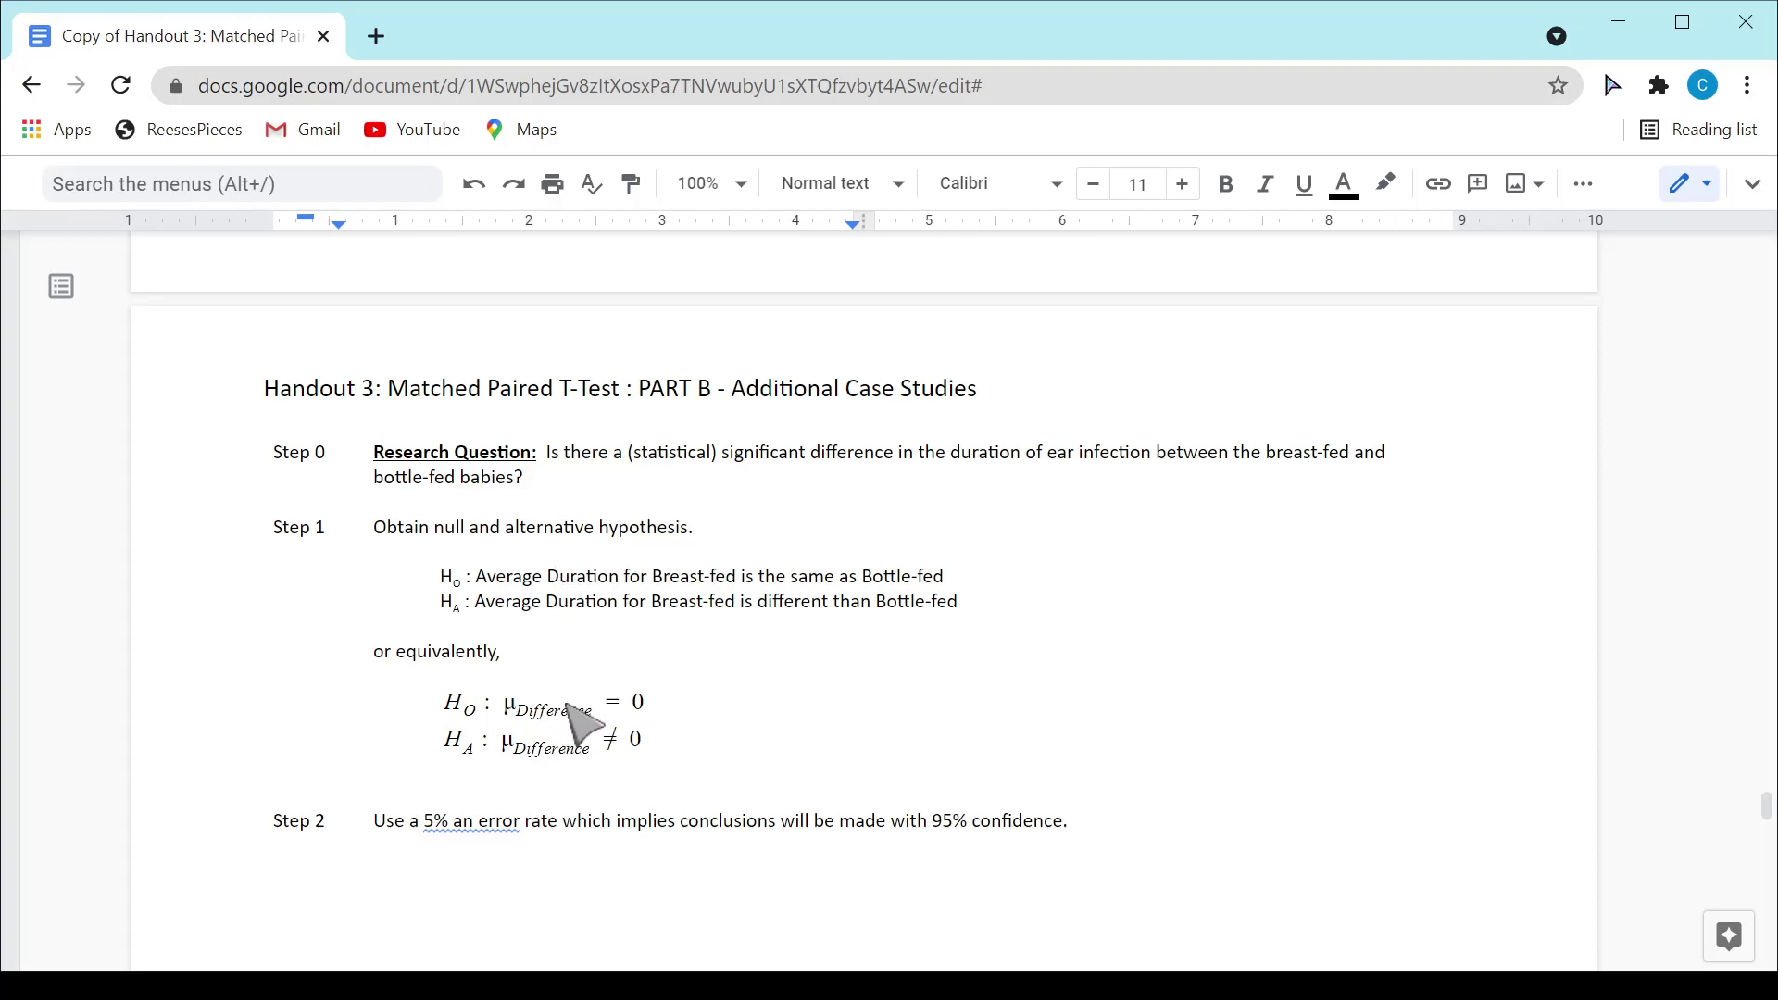
scroll(586, 690, down, 3)
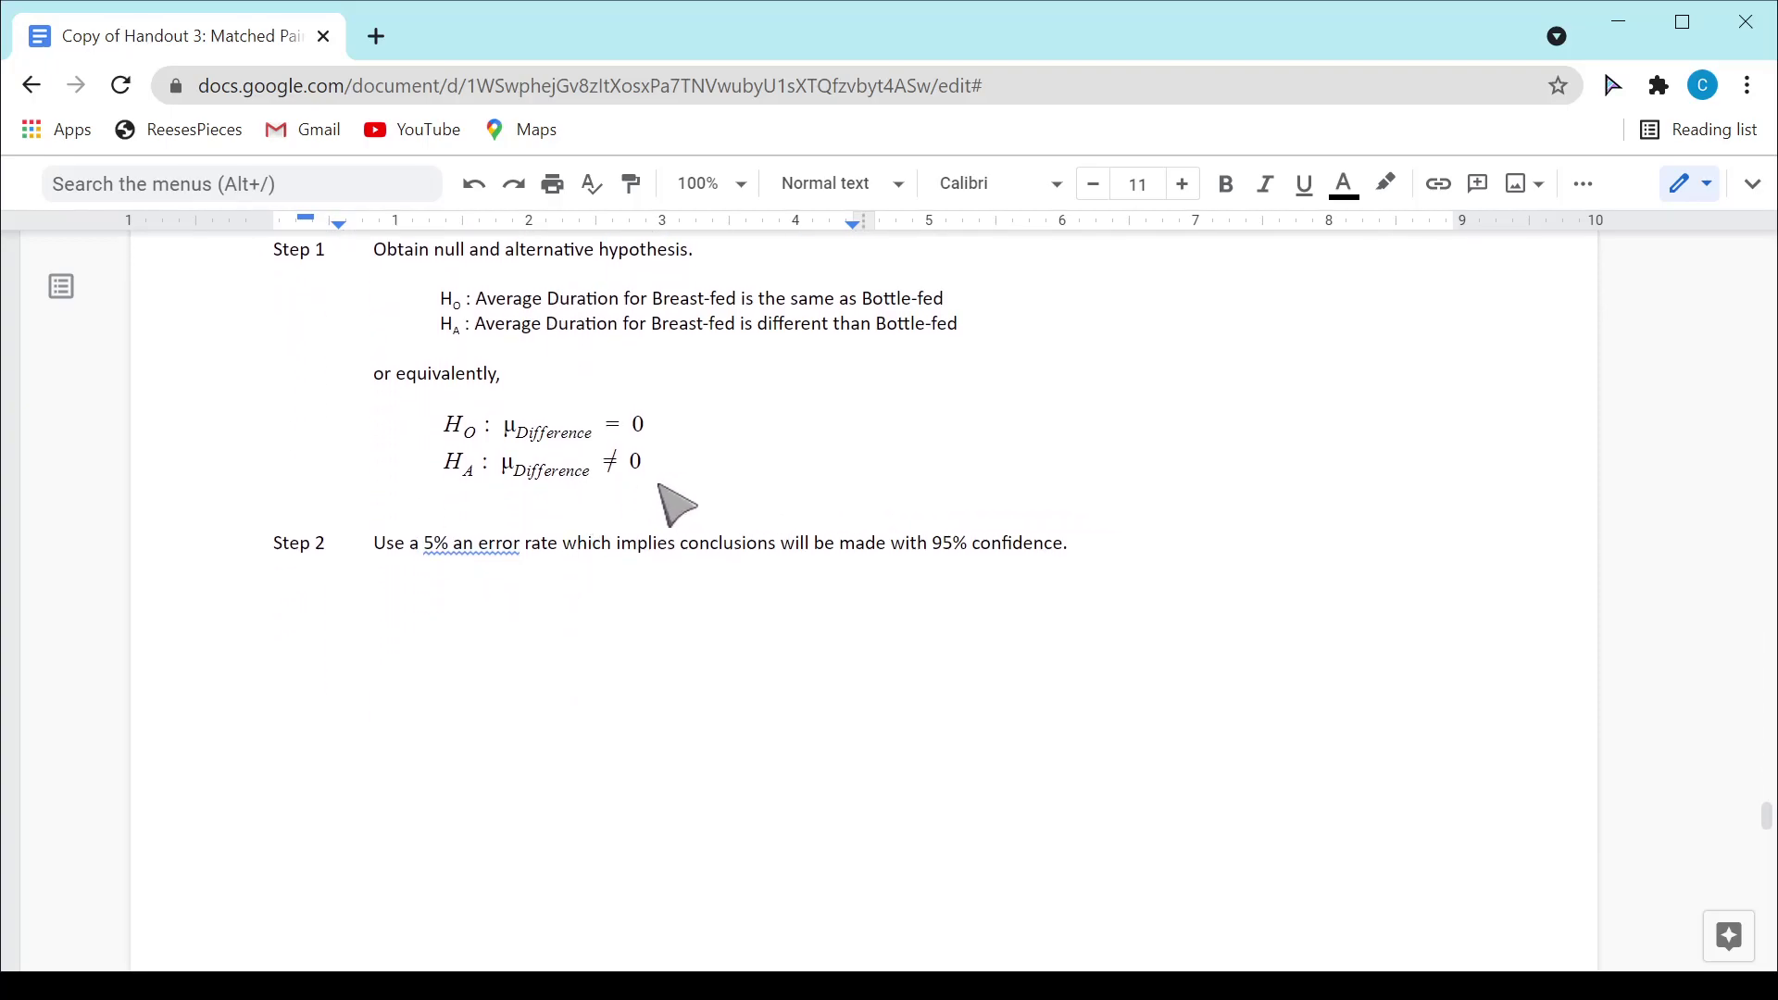
scroll(774, 497, down, 10)
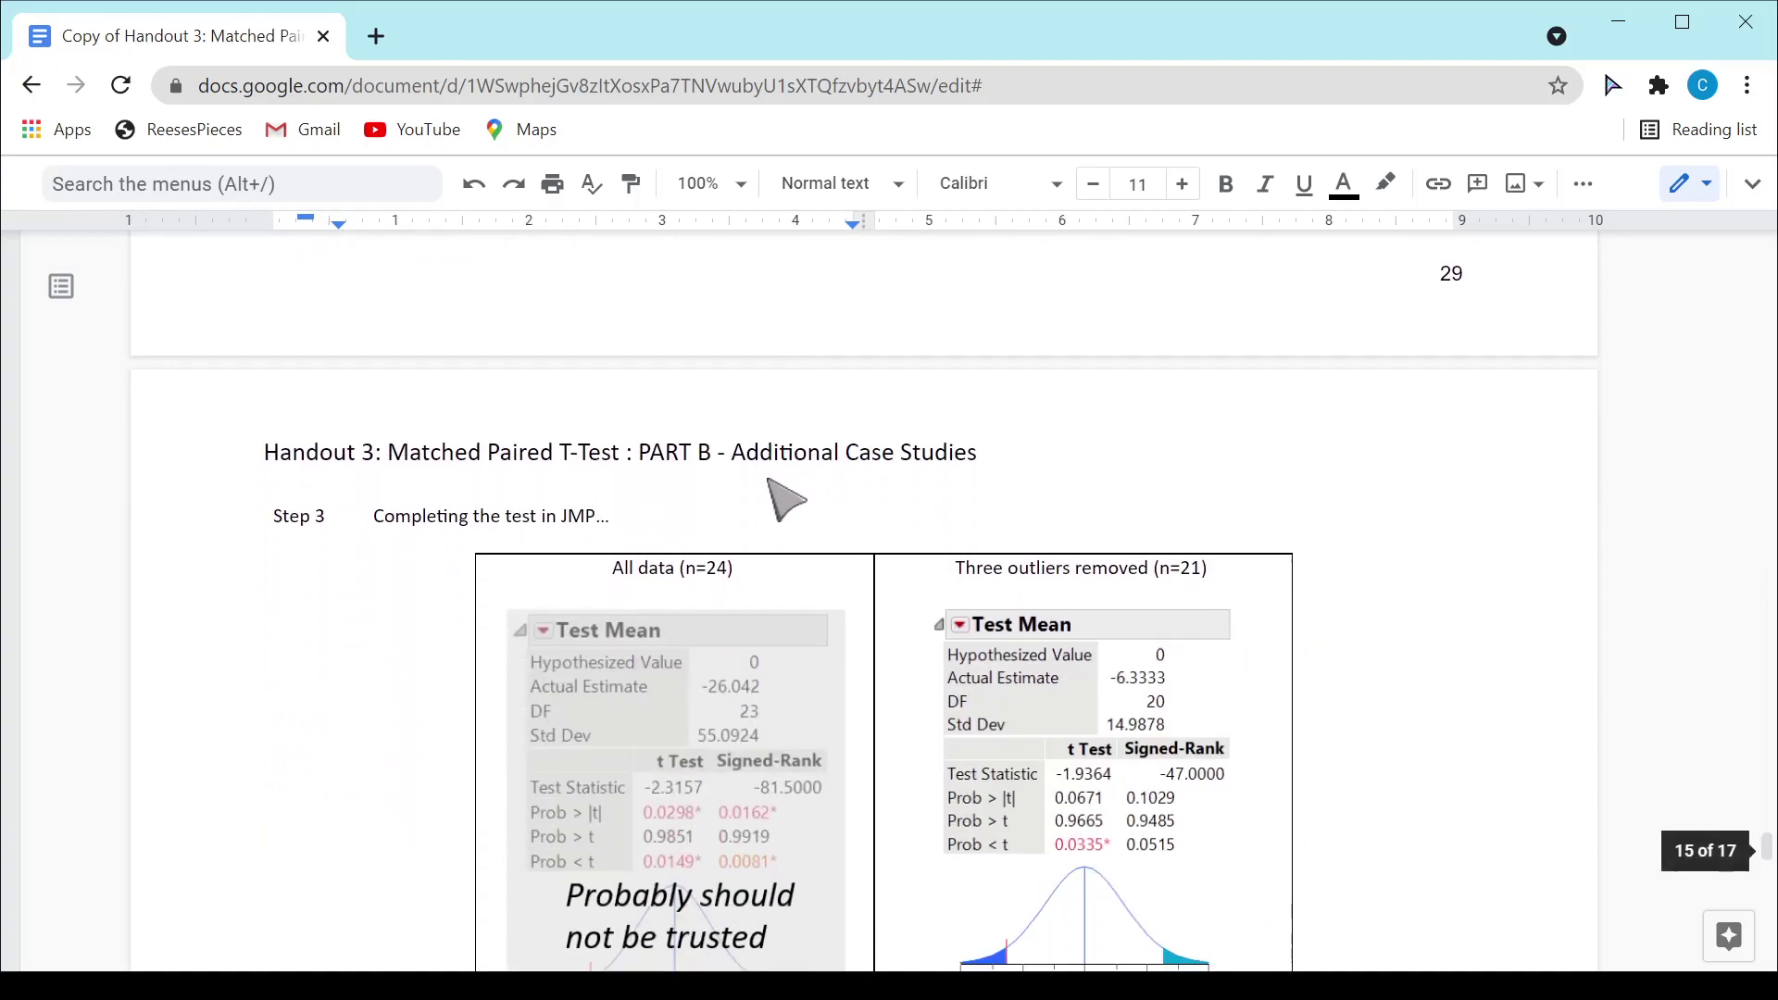
scroll(787, 500, down, 2)
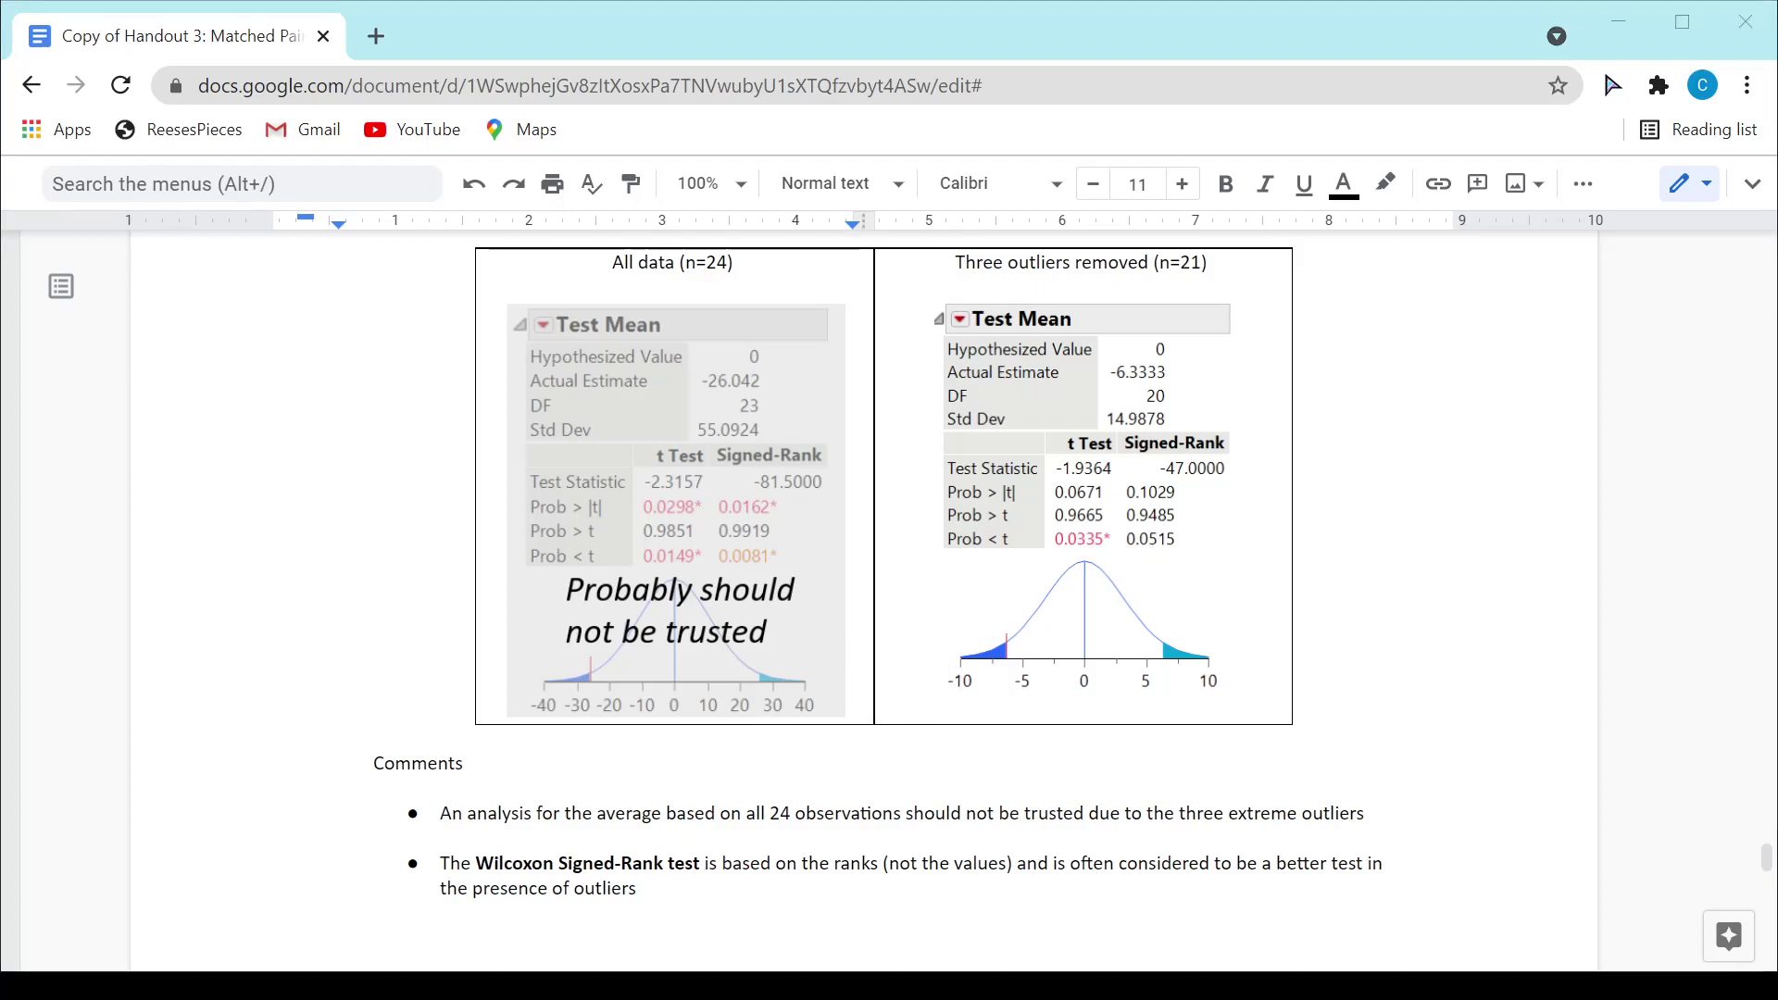
Switch to JMP, run Test Mean on Difference with hypothesized mean 0 and the Wilcoxon Signed Rank test, and return to the handout
key(alt+Tab)
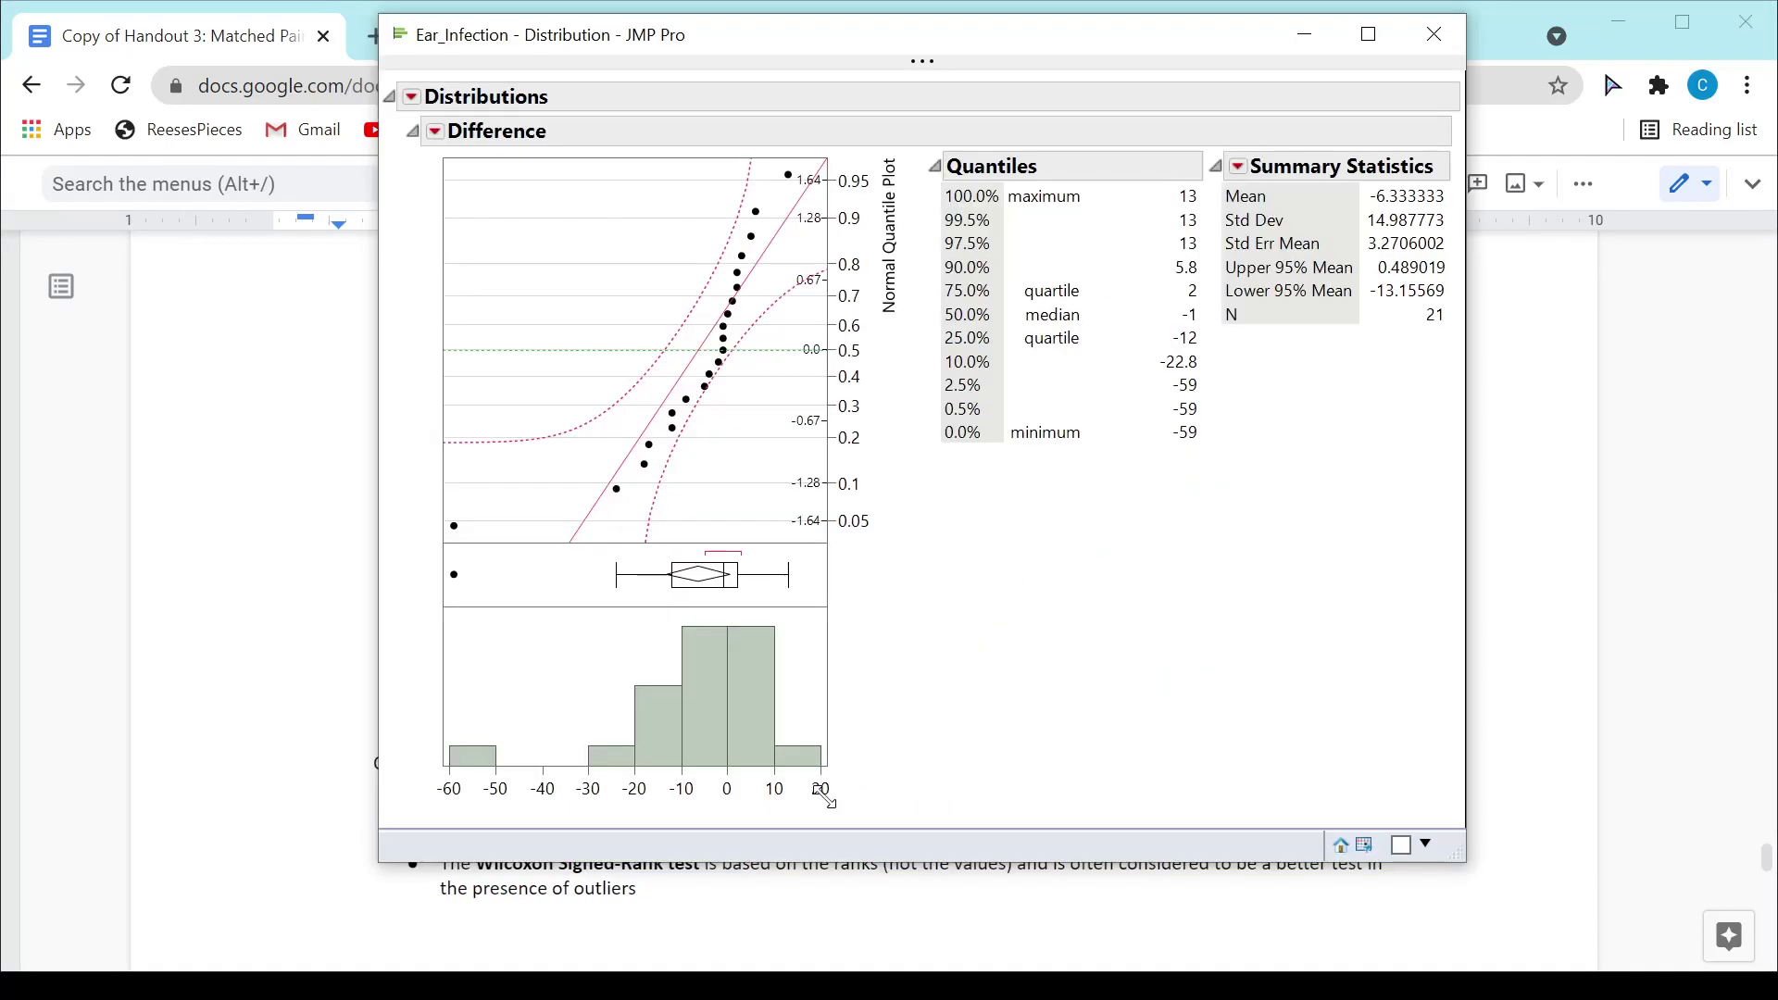
click(436, 135)
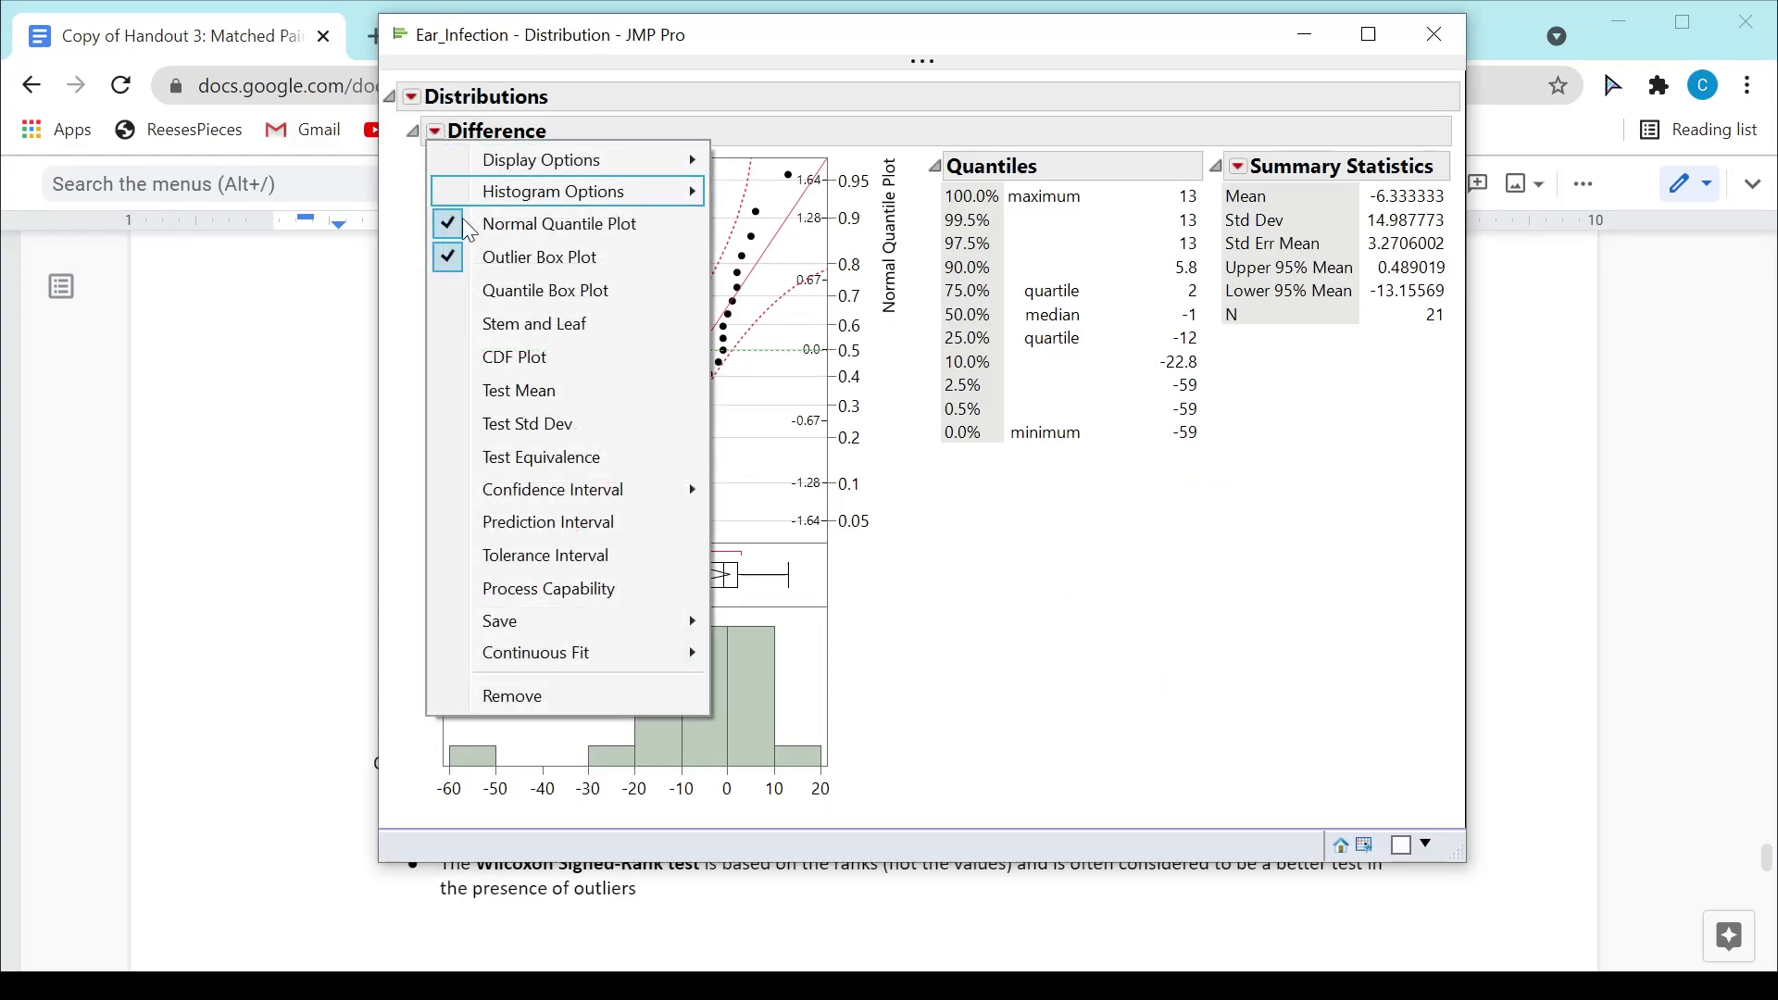
click(528, 392)
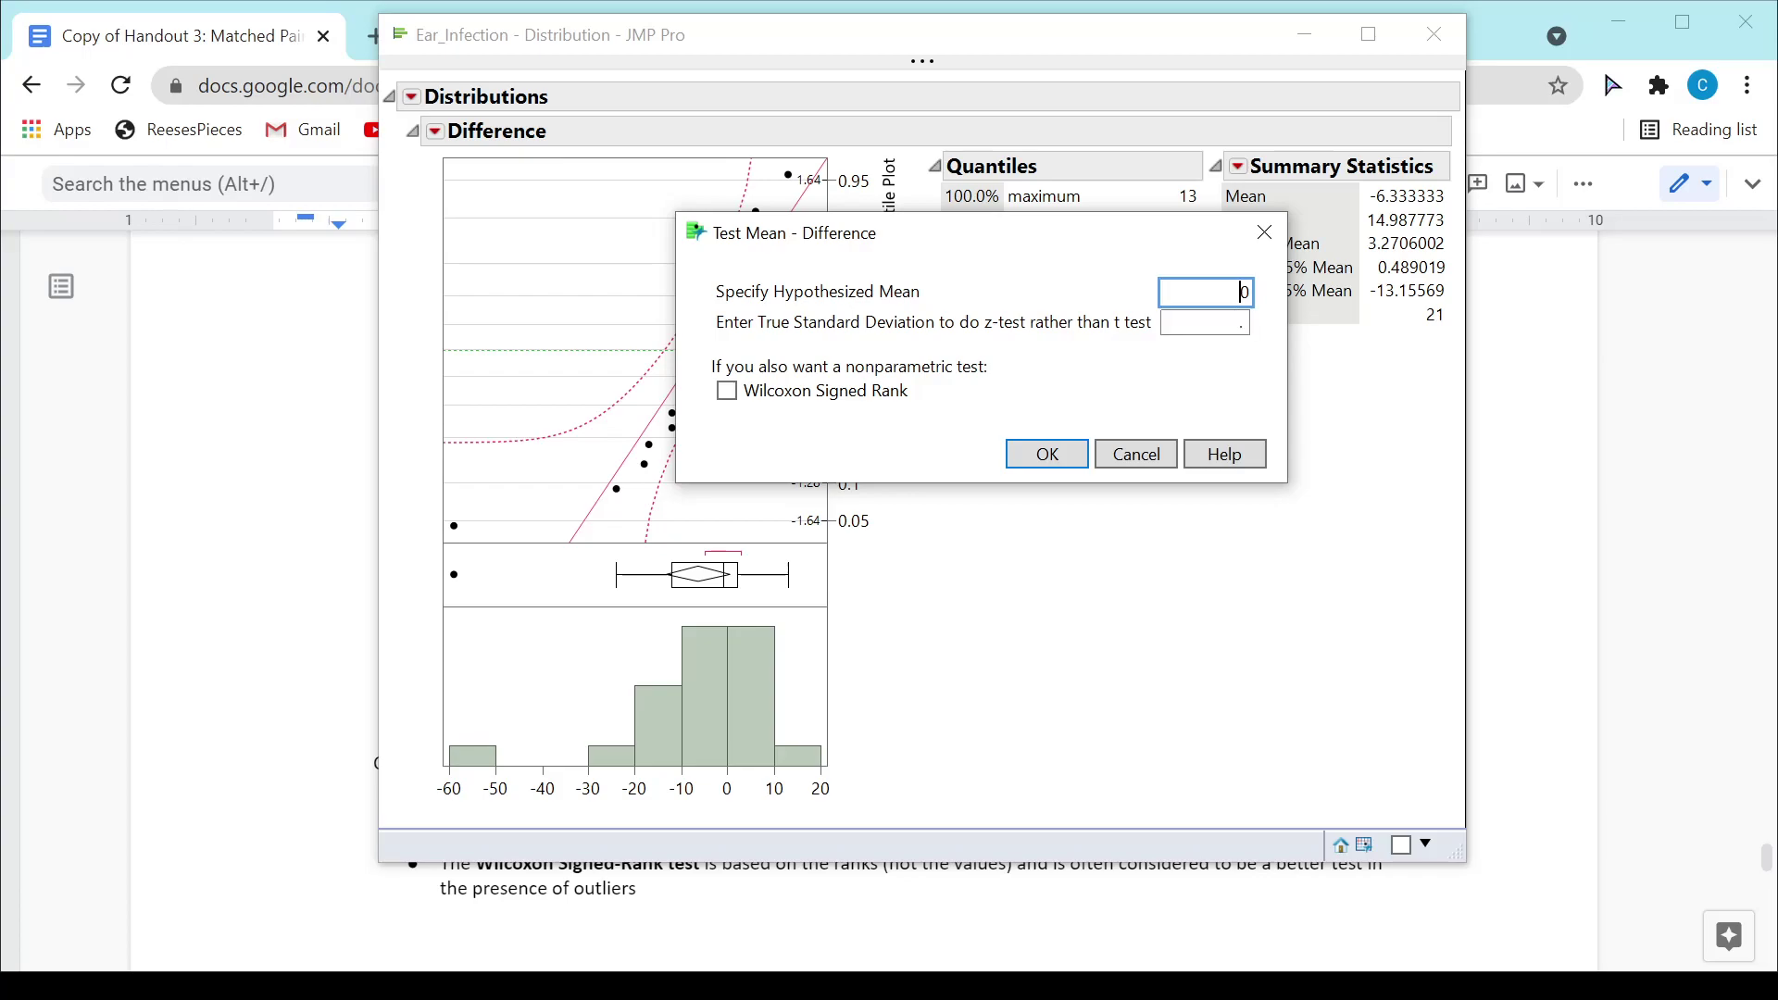
click(729, 393)
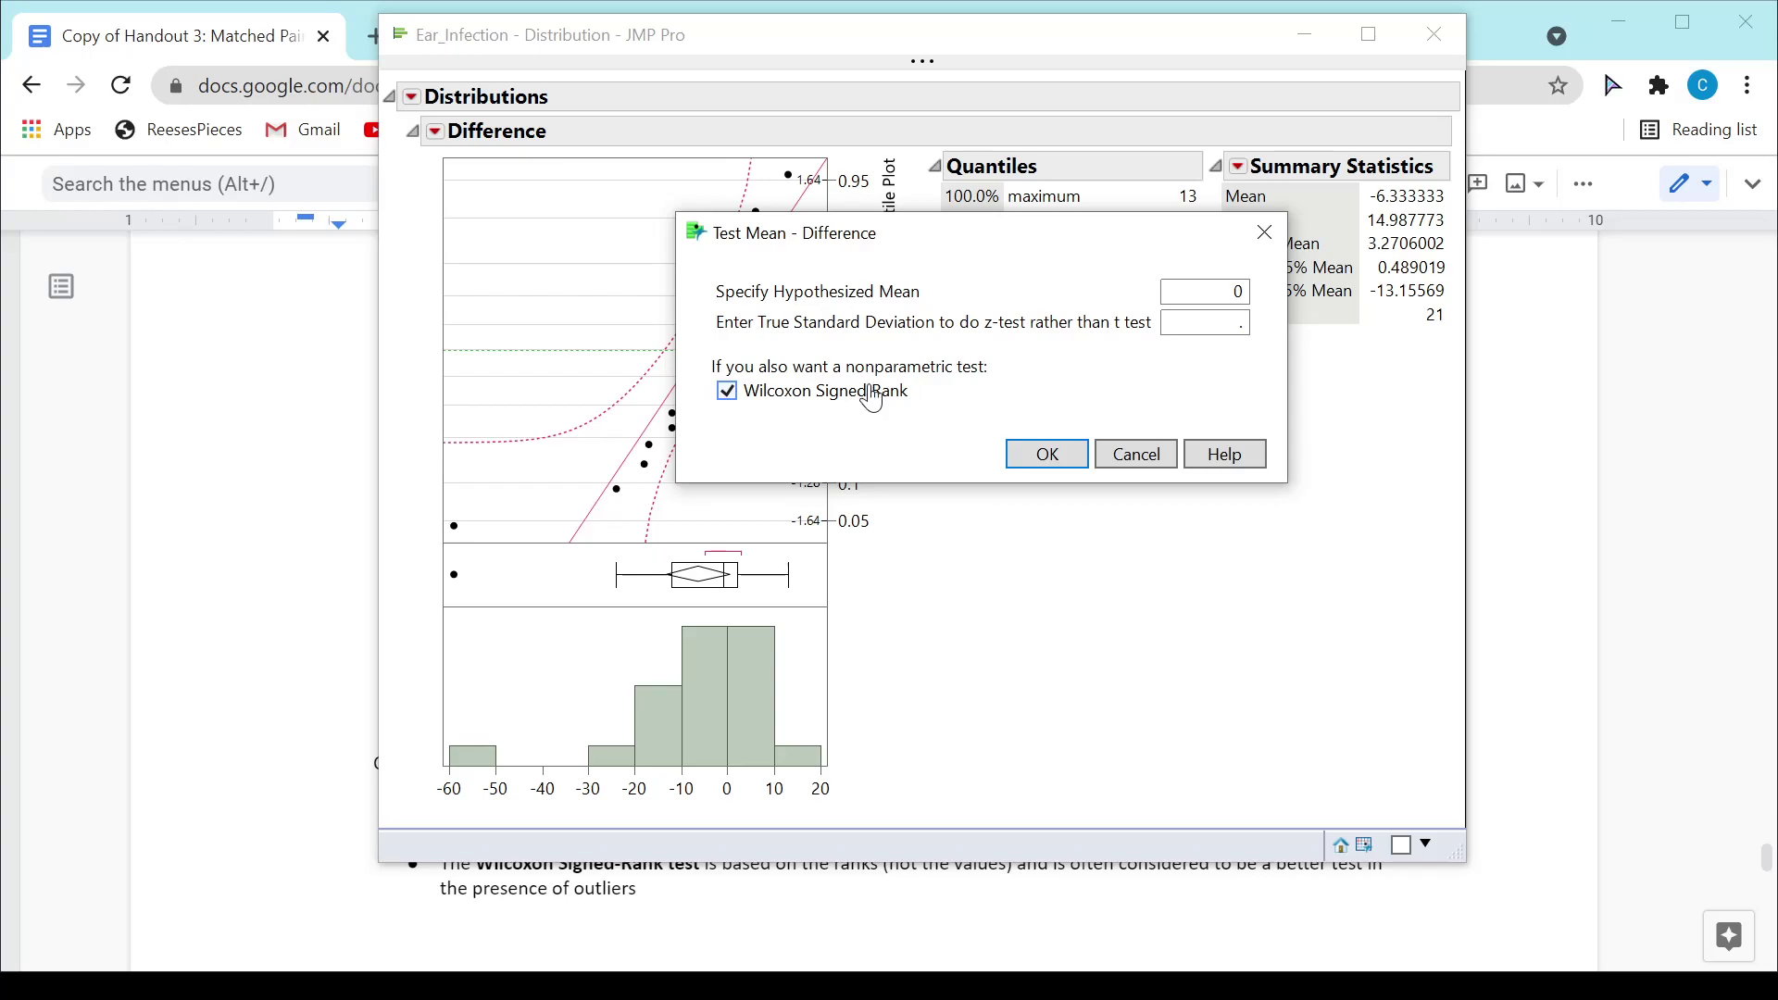
click(1045, 458)
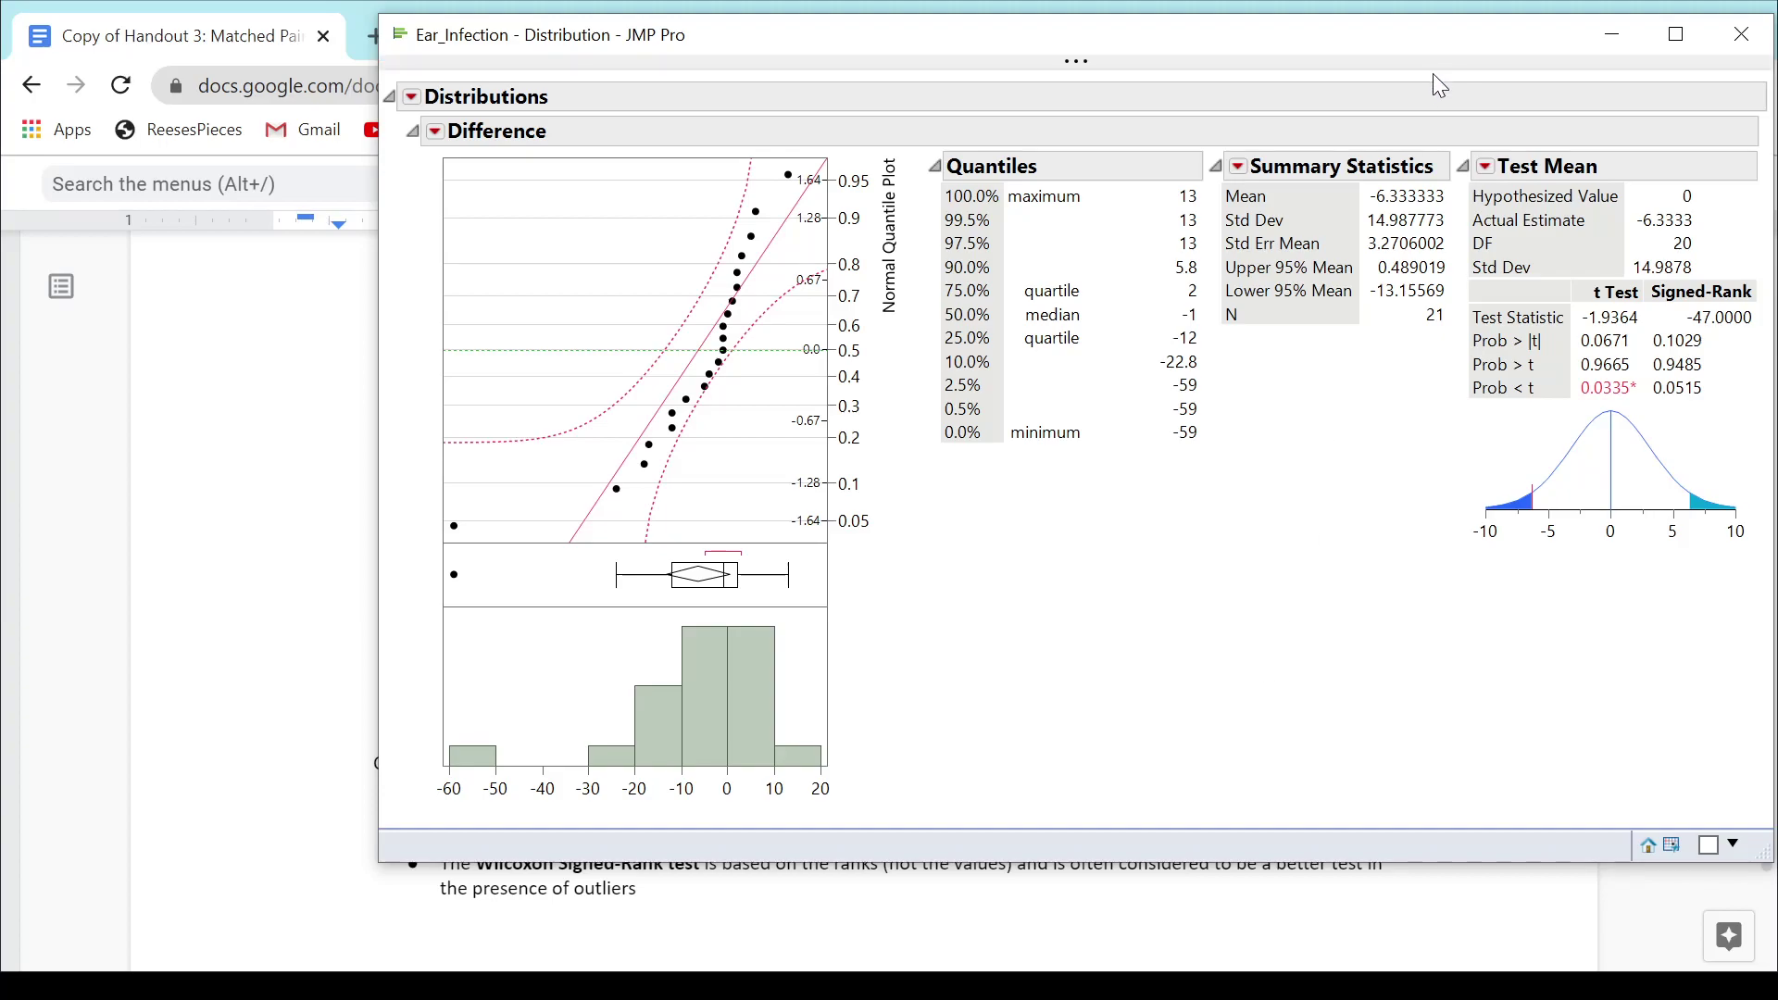
drag(1365, 51, 1232, 90)
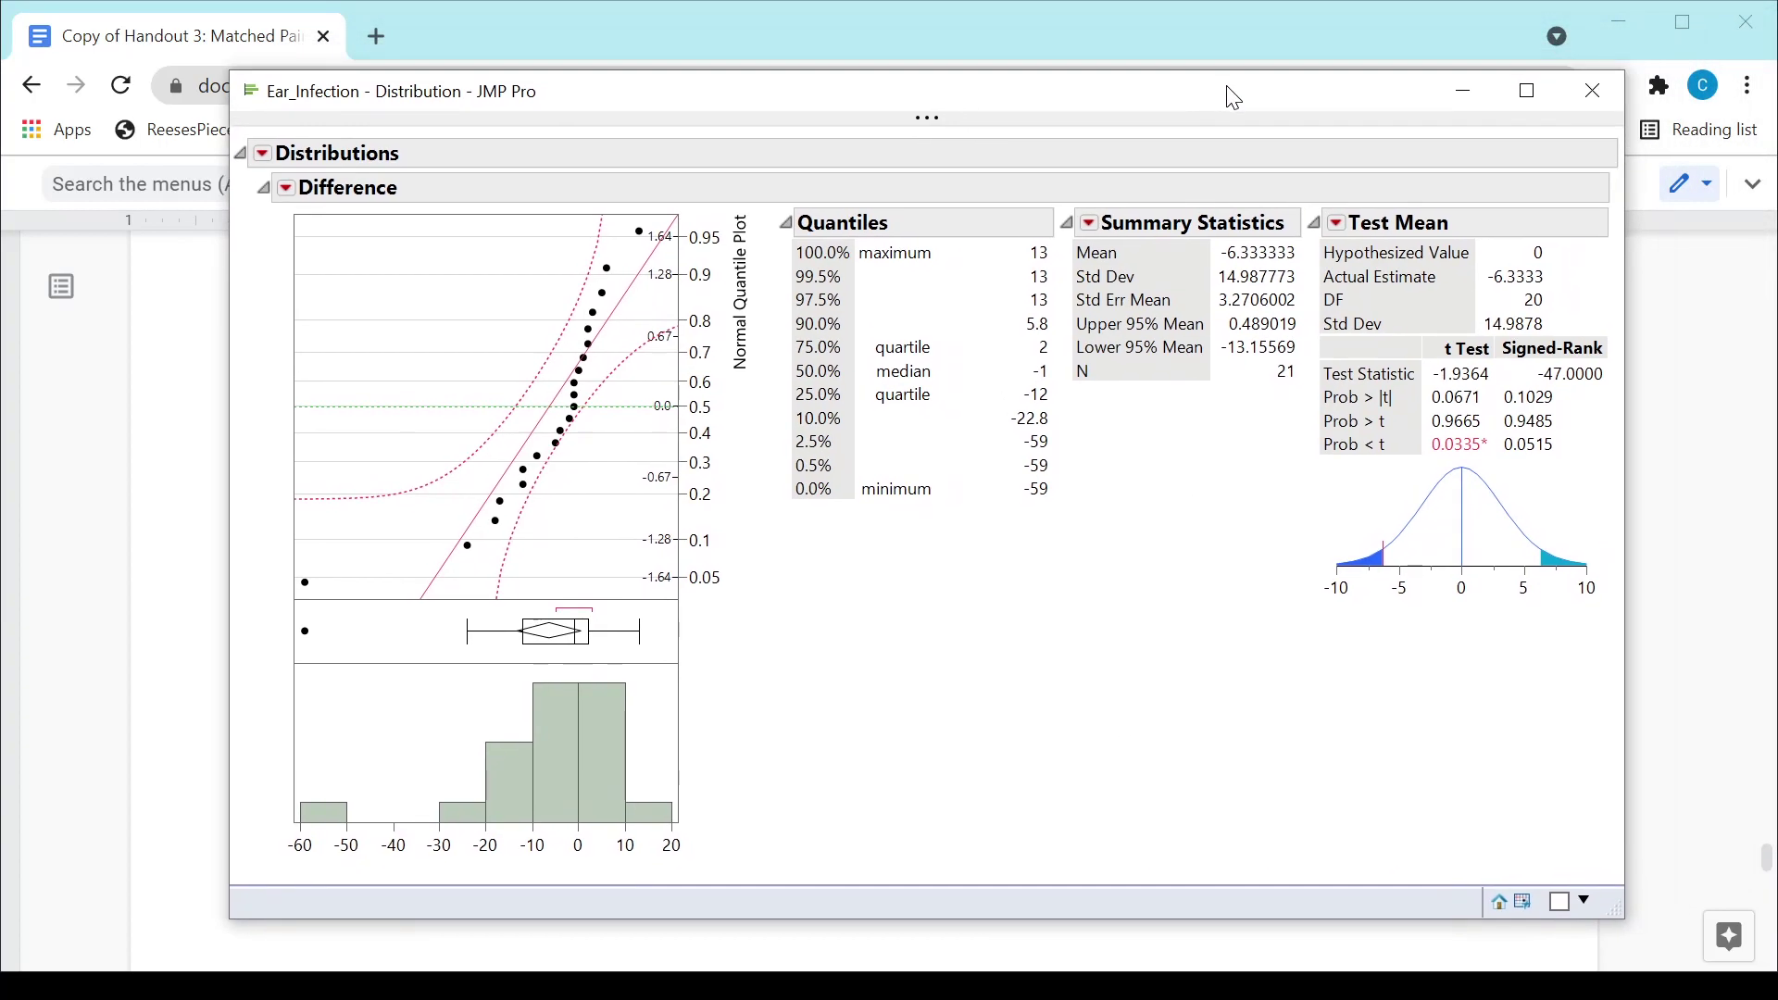
click(1464, 90)
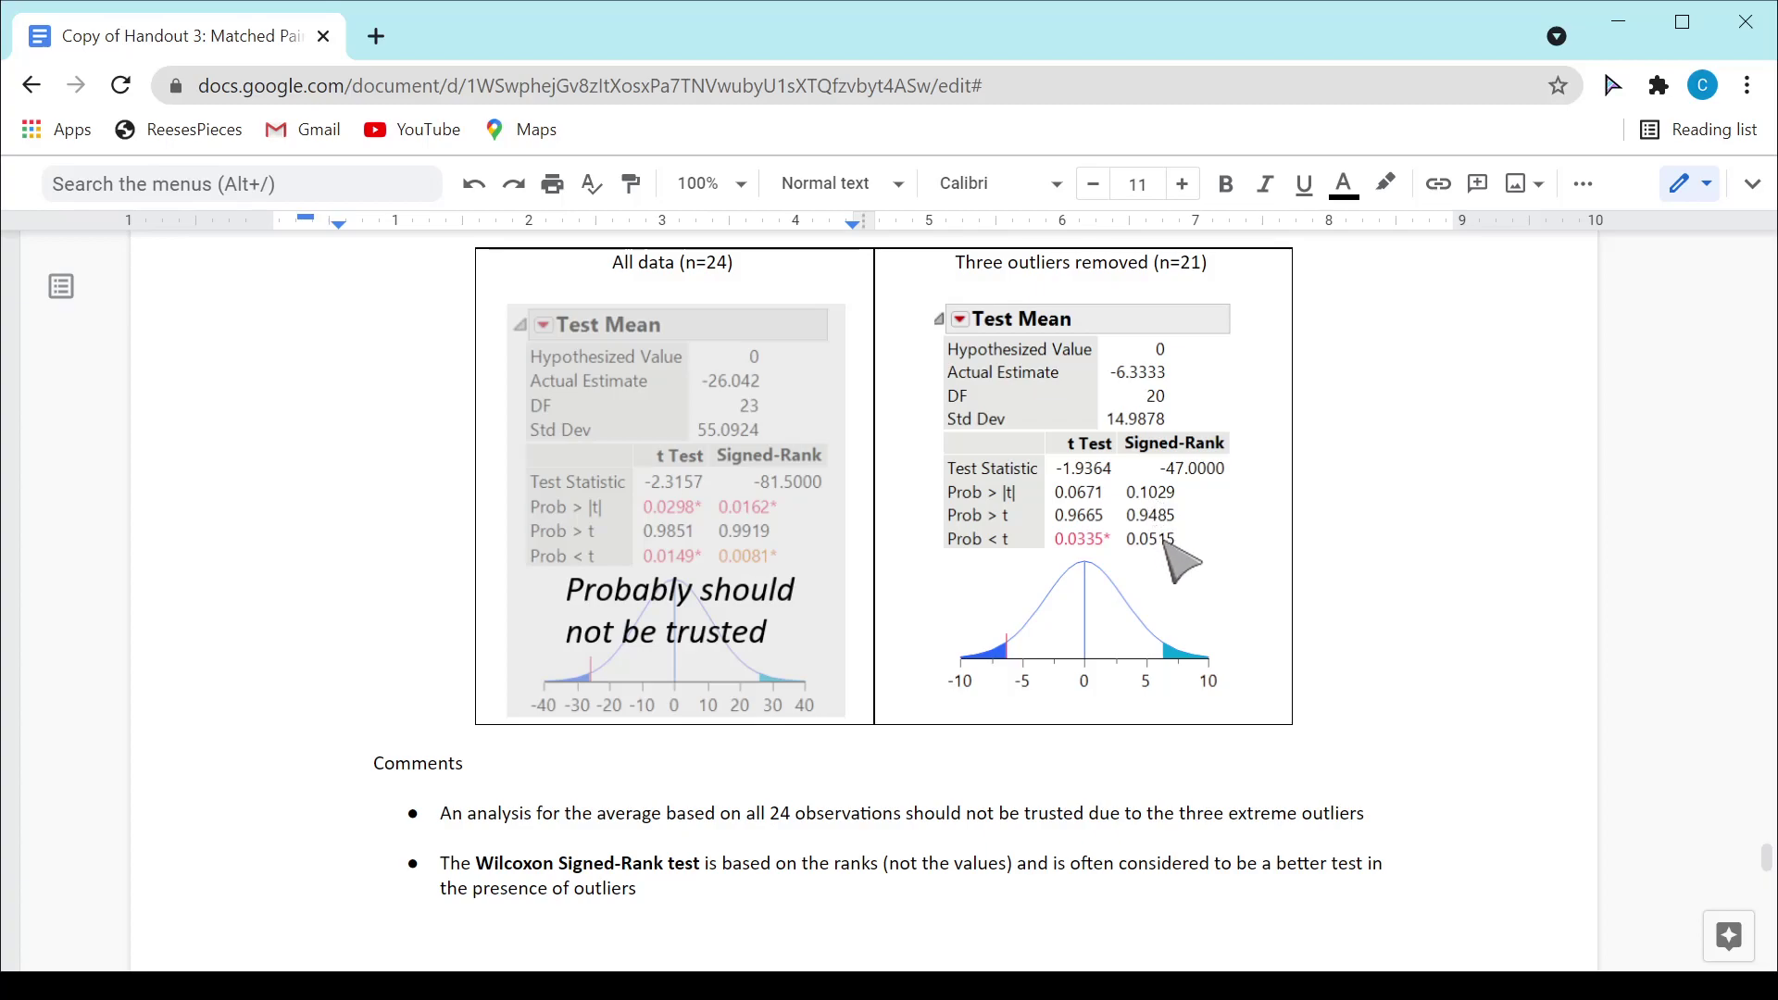
Compare the handout's two-sided hypotheses with the Step 3 t Test and Signed-Rank p-values, and read the comments on the outliers
scroll(1226, 547, up, 15)
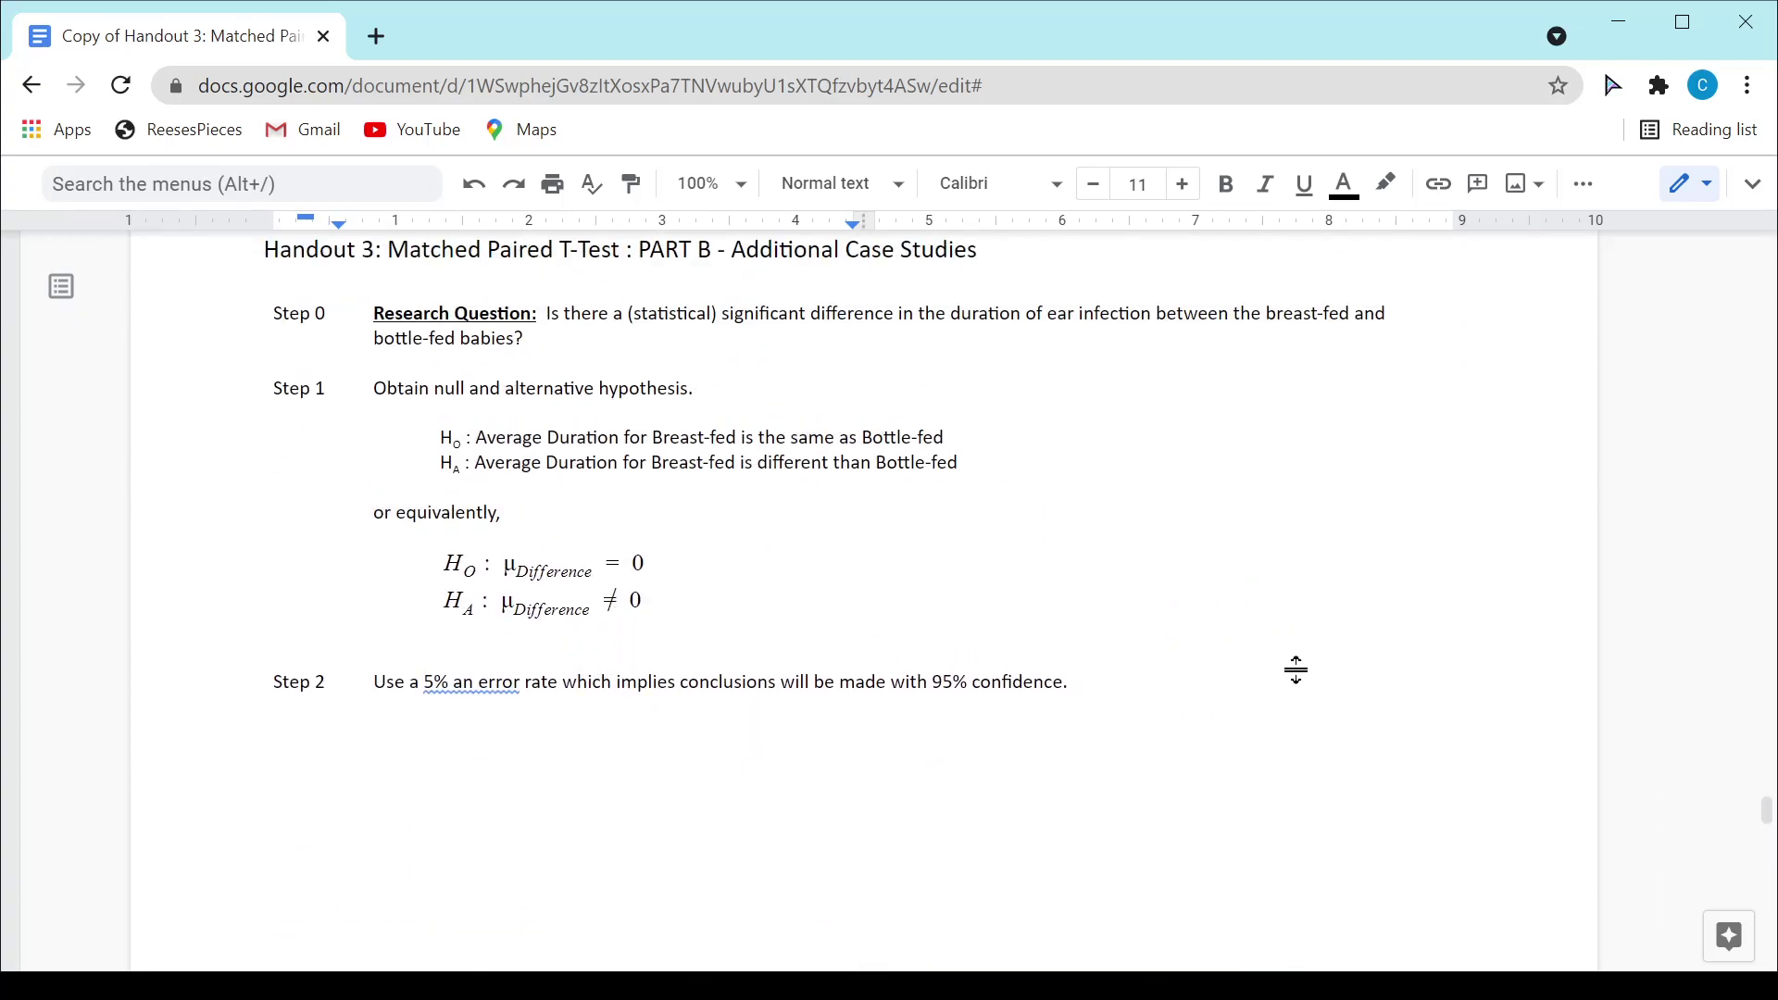
scroll(1296, 666, down, 7)
scroll(1311, 661, down, 5)
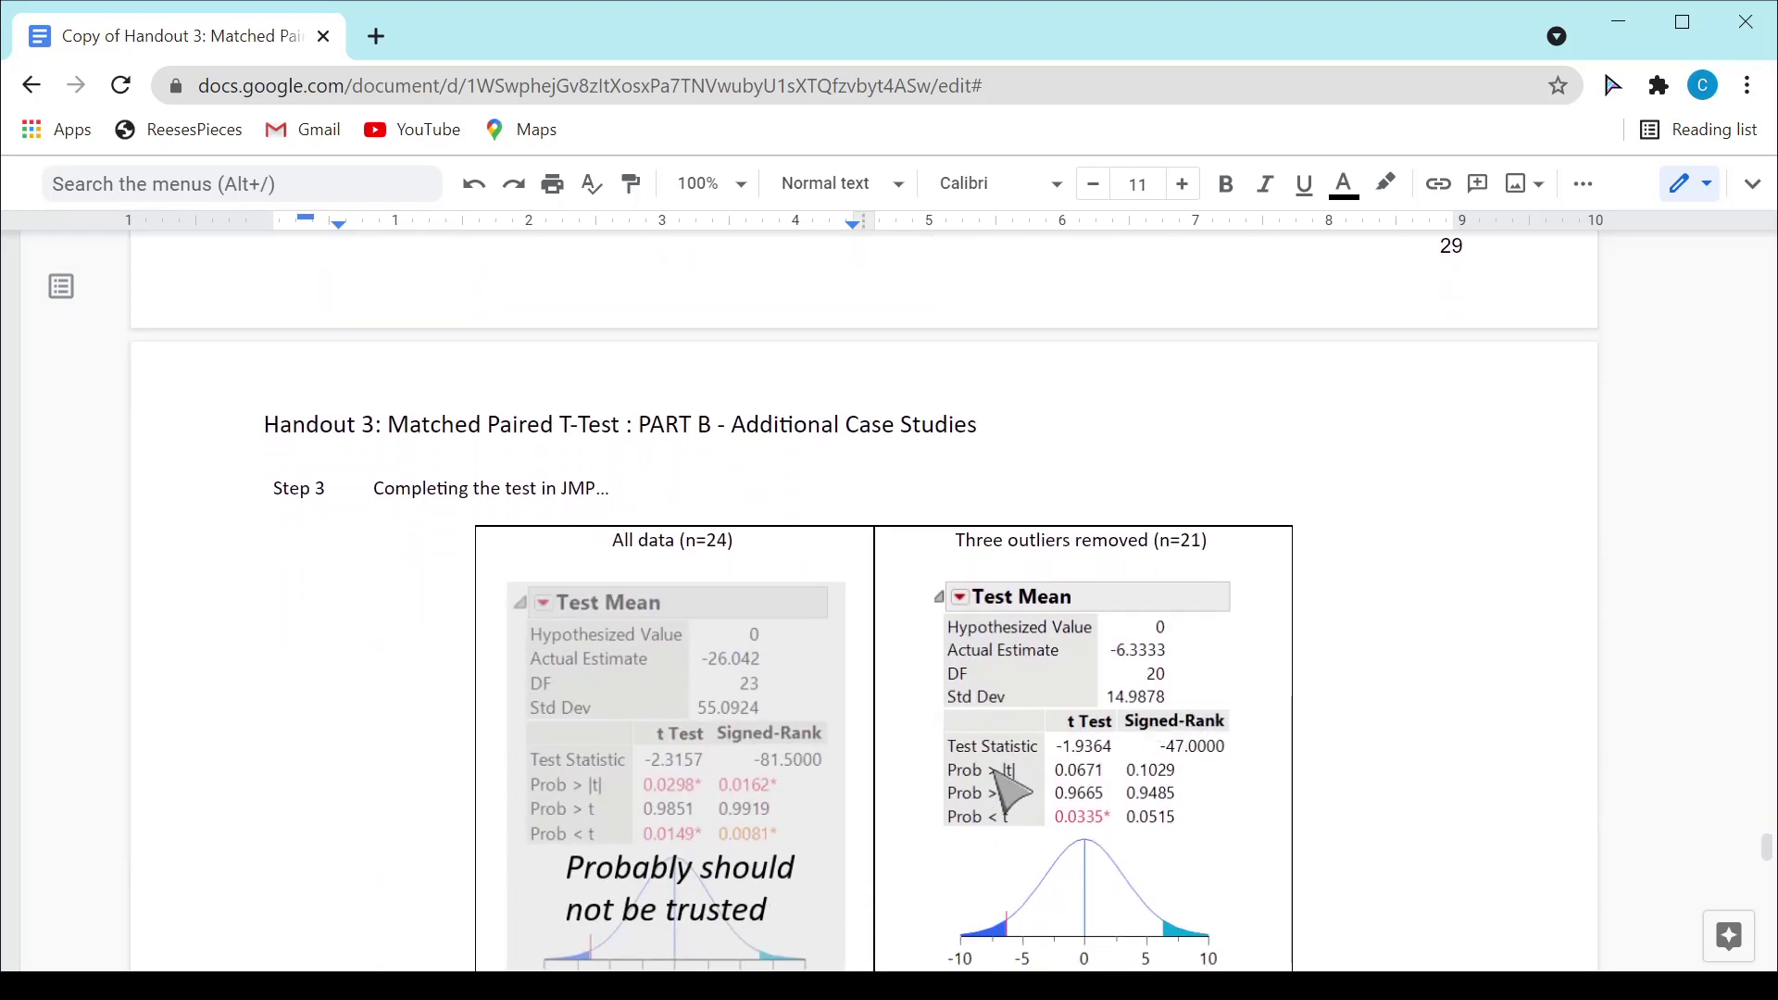
scroll(1011, 774, down, 2)
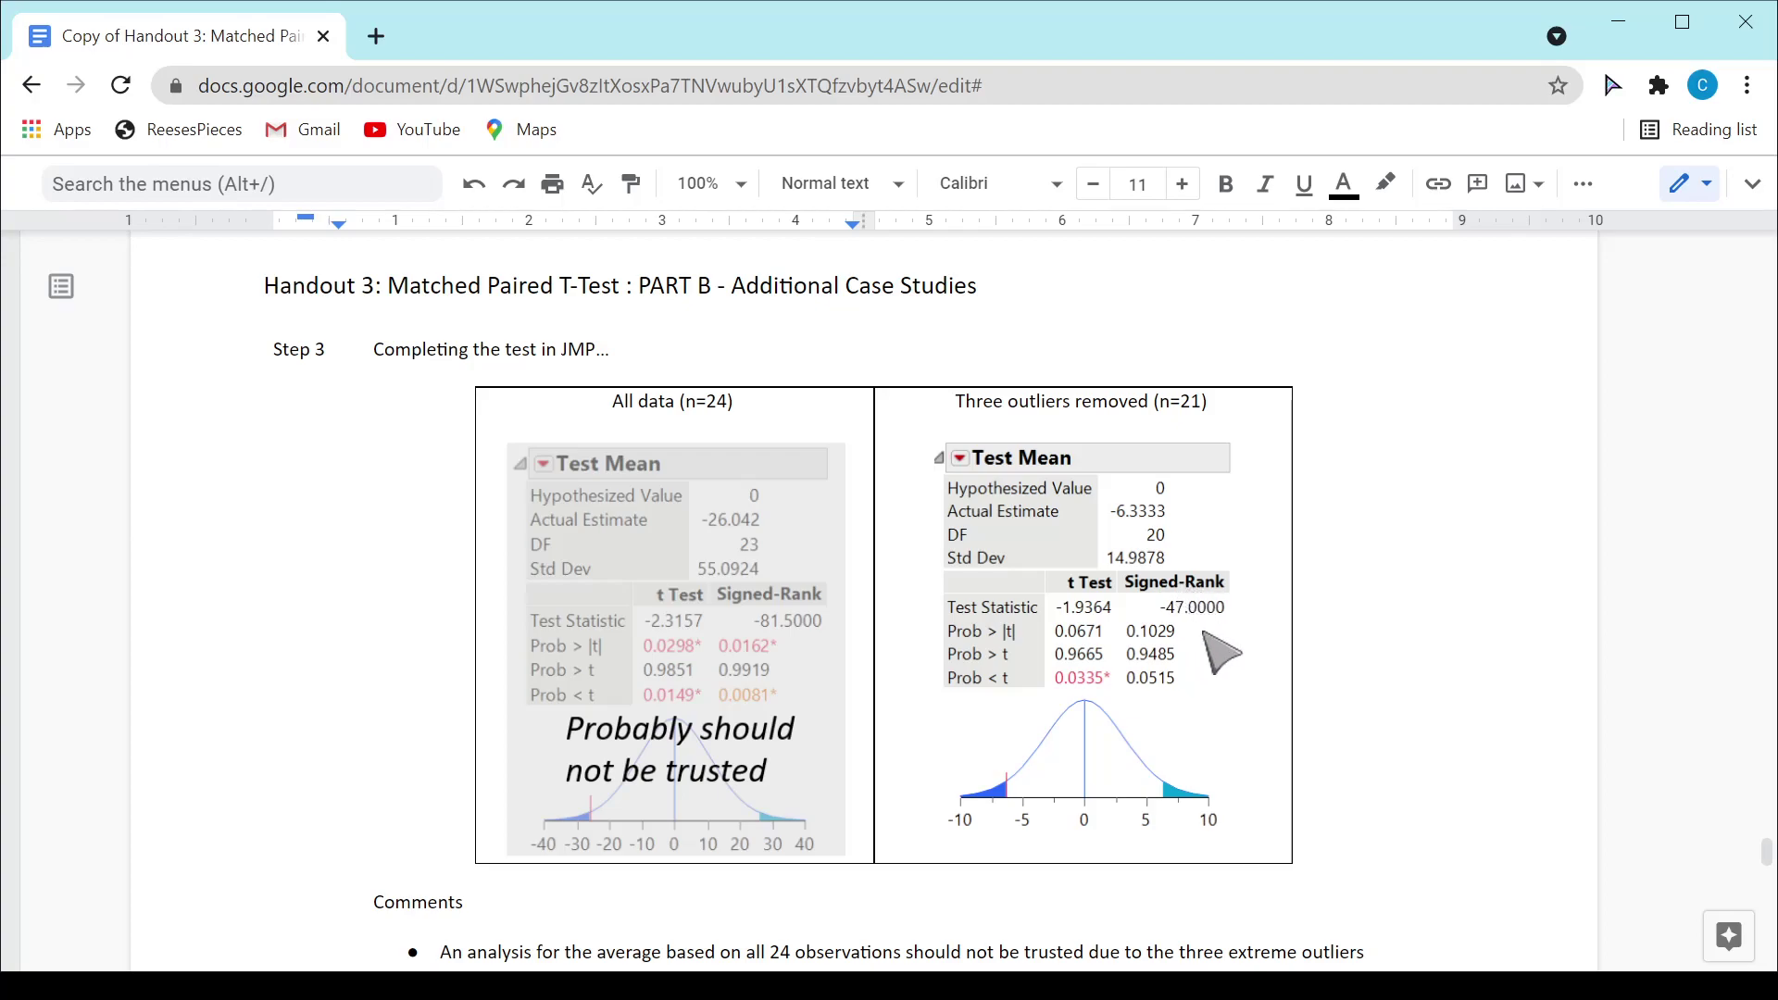
scroll(1220, 648, up, 5)
scroll(1221, 654, up, 18)
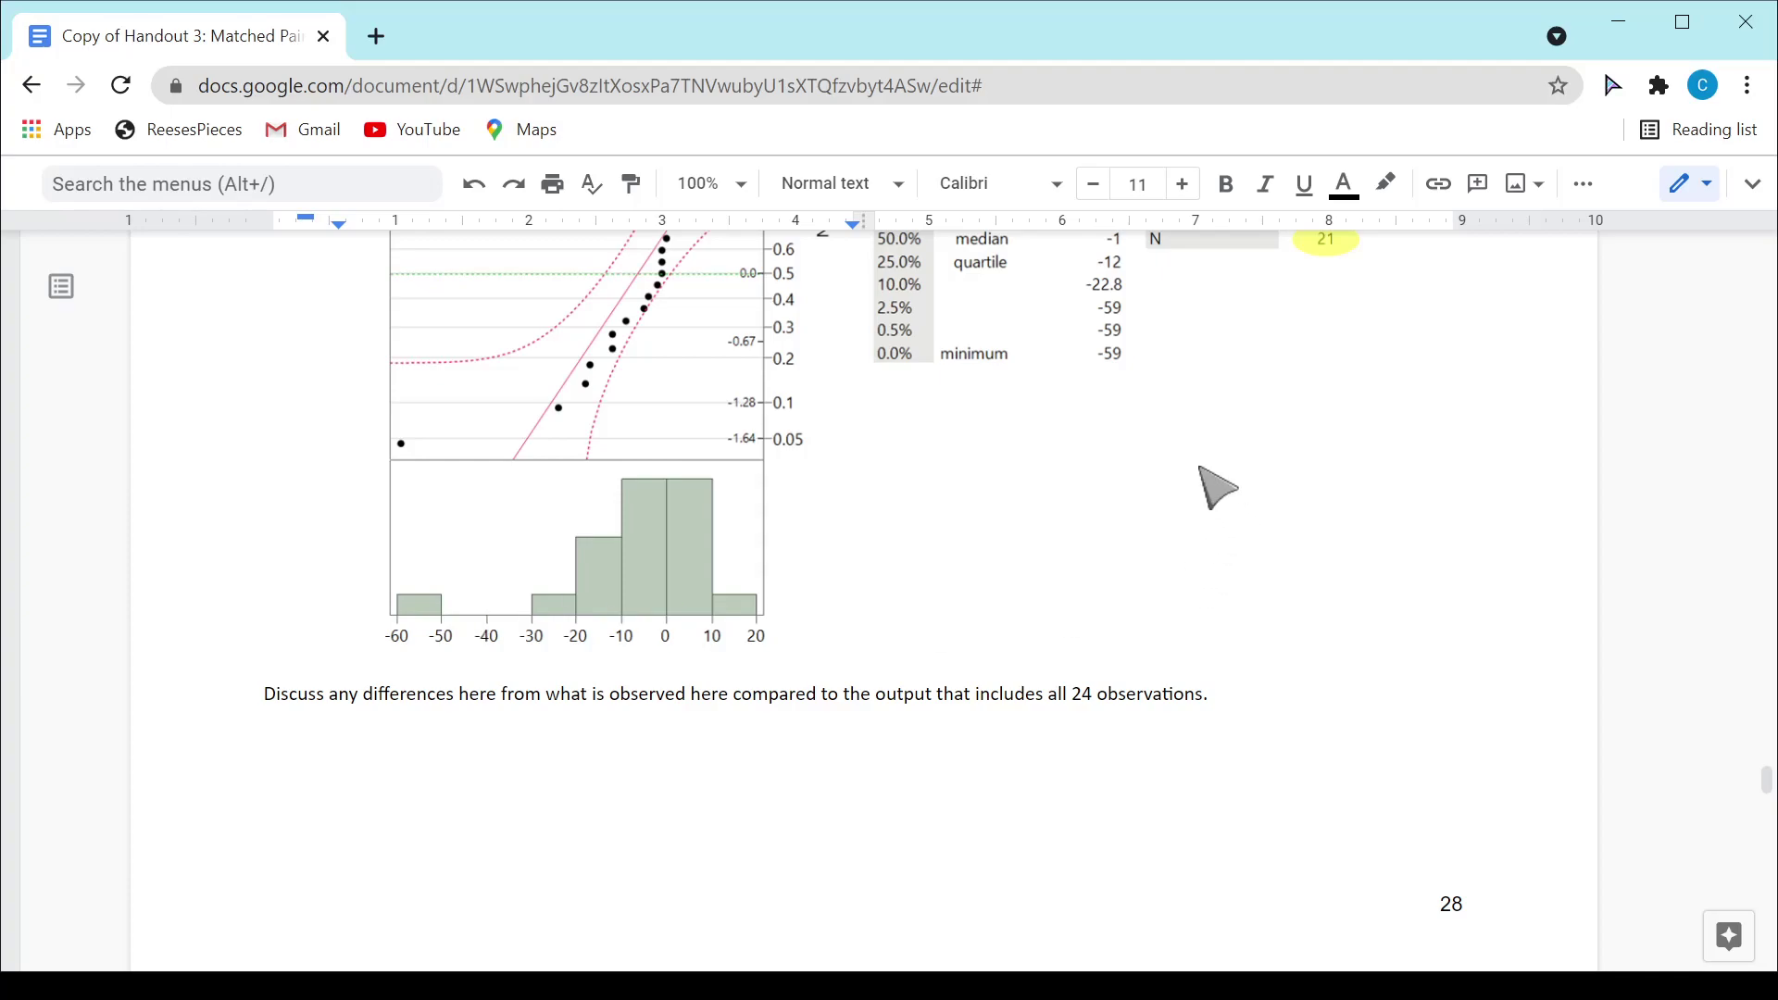
scroll(1265, 611, down, 20)
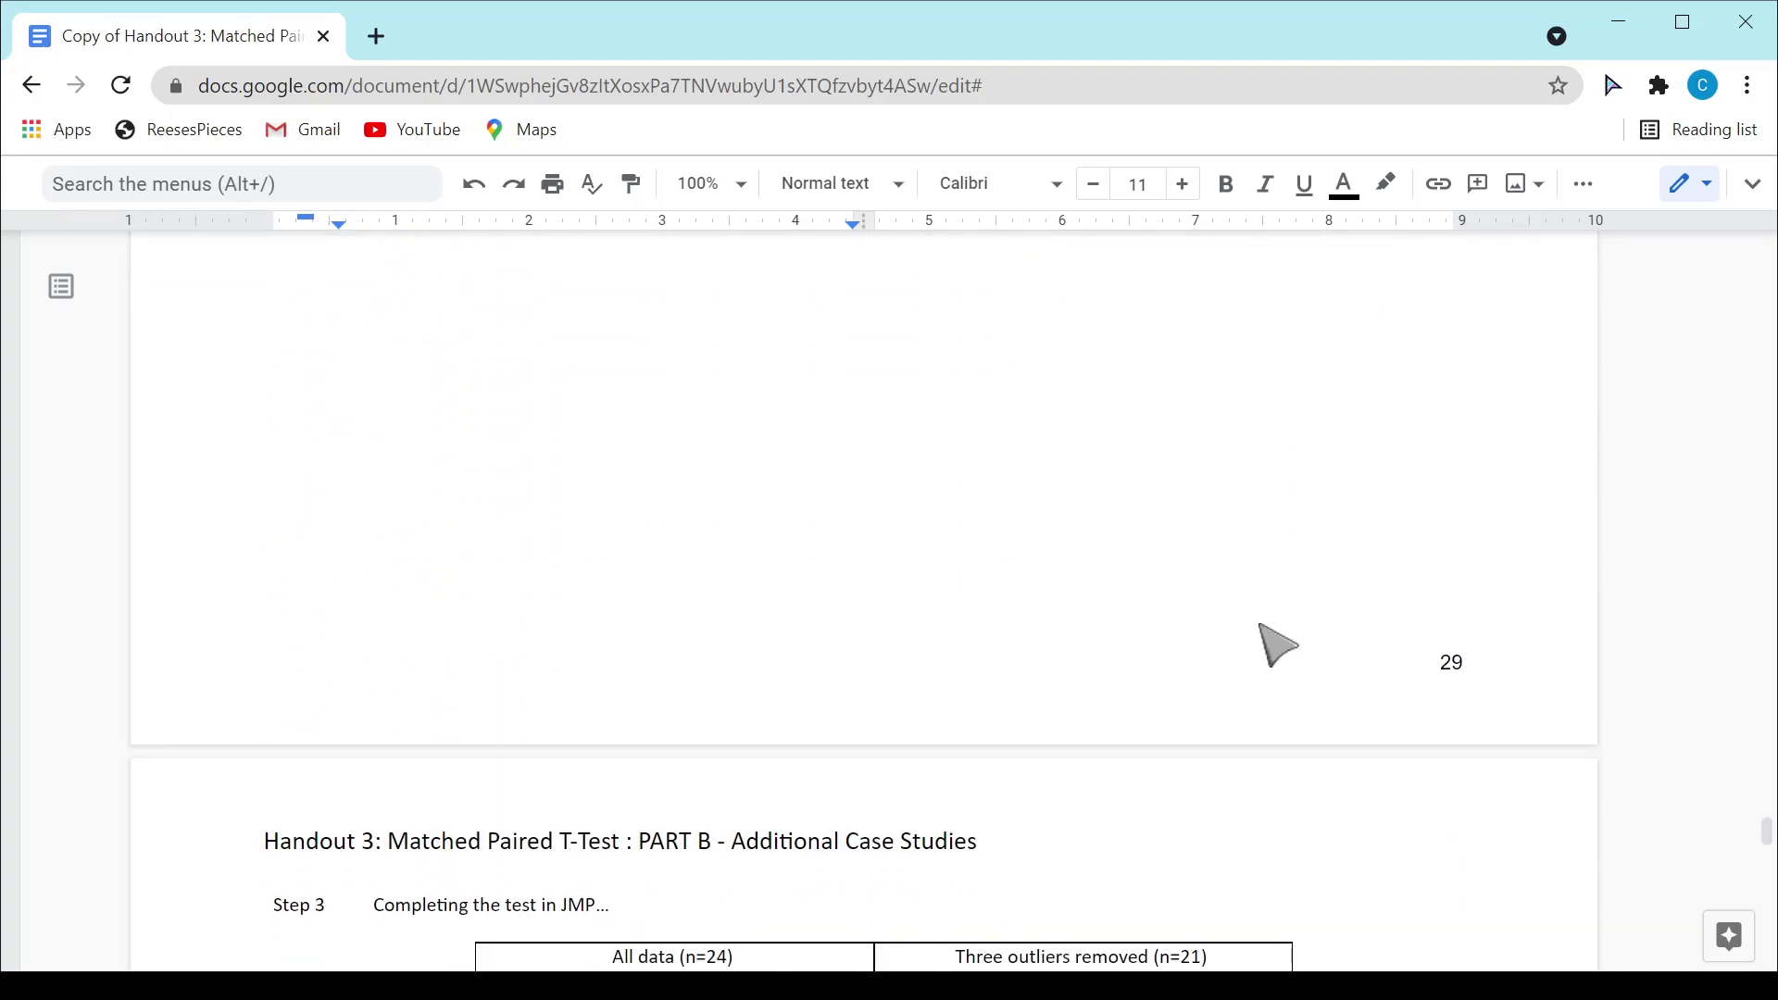
scroll(1278, 648, down, 2)
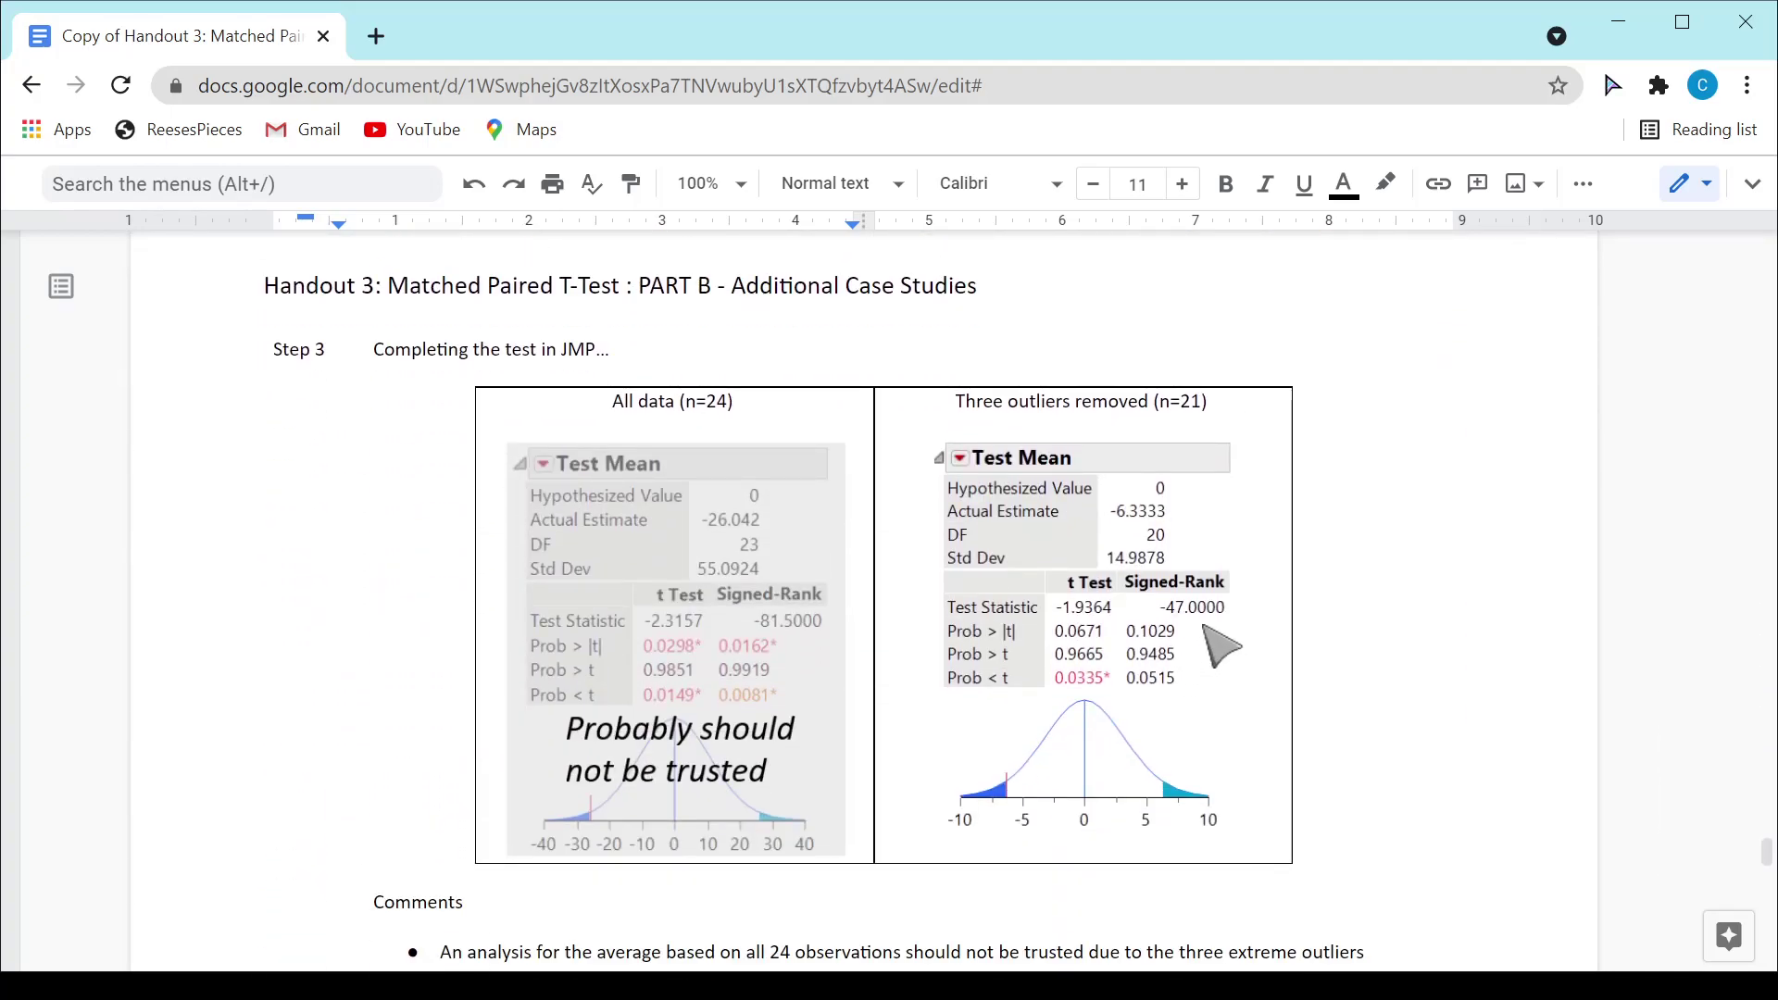
scroll(1225, 649, down, 2)
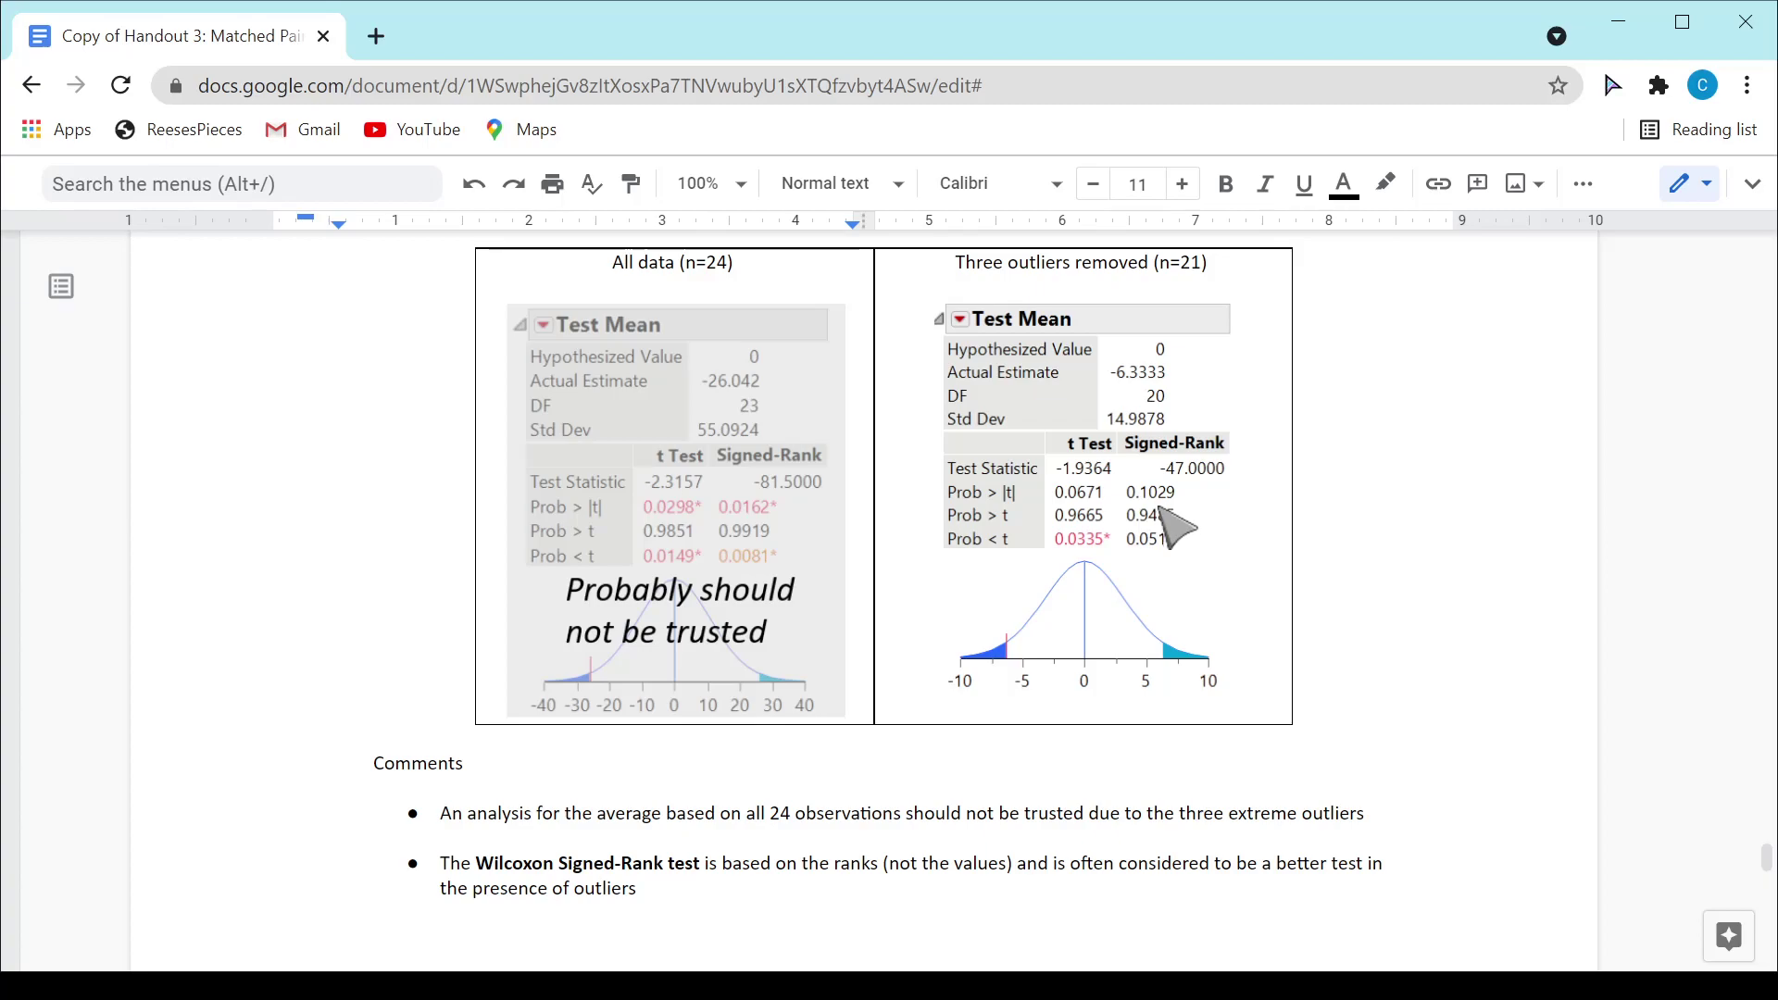
scroll(1178, 532, down, 7)
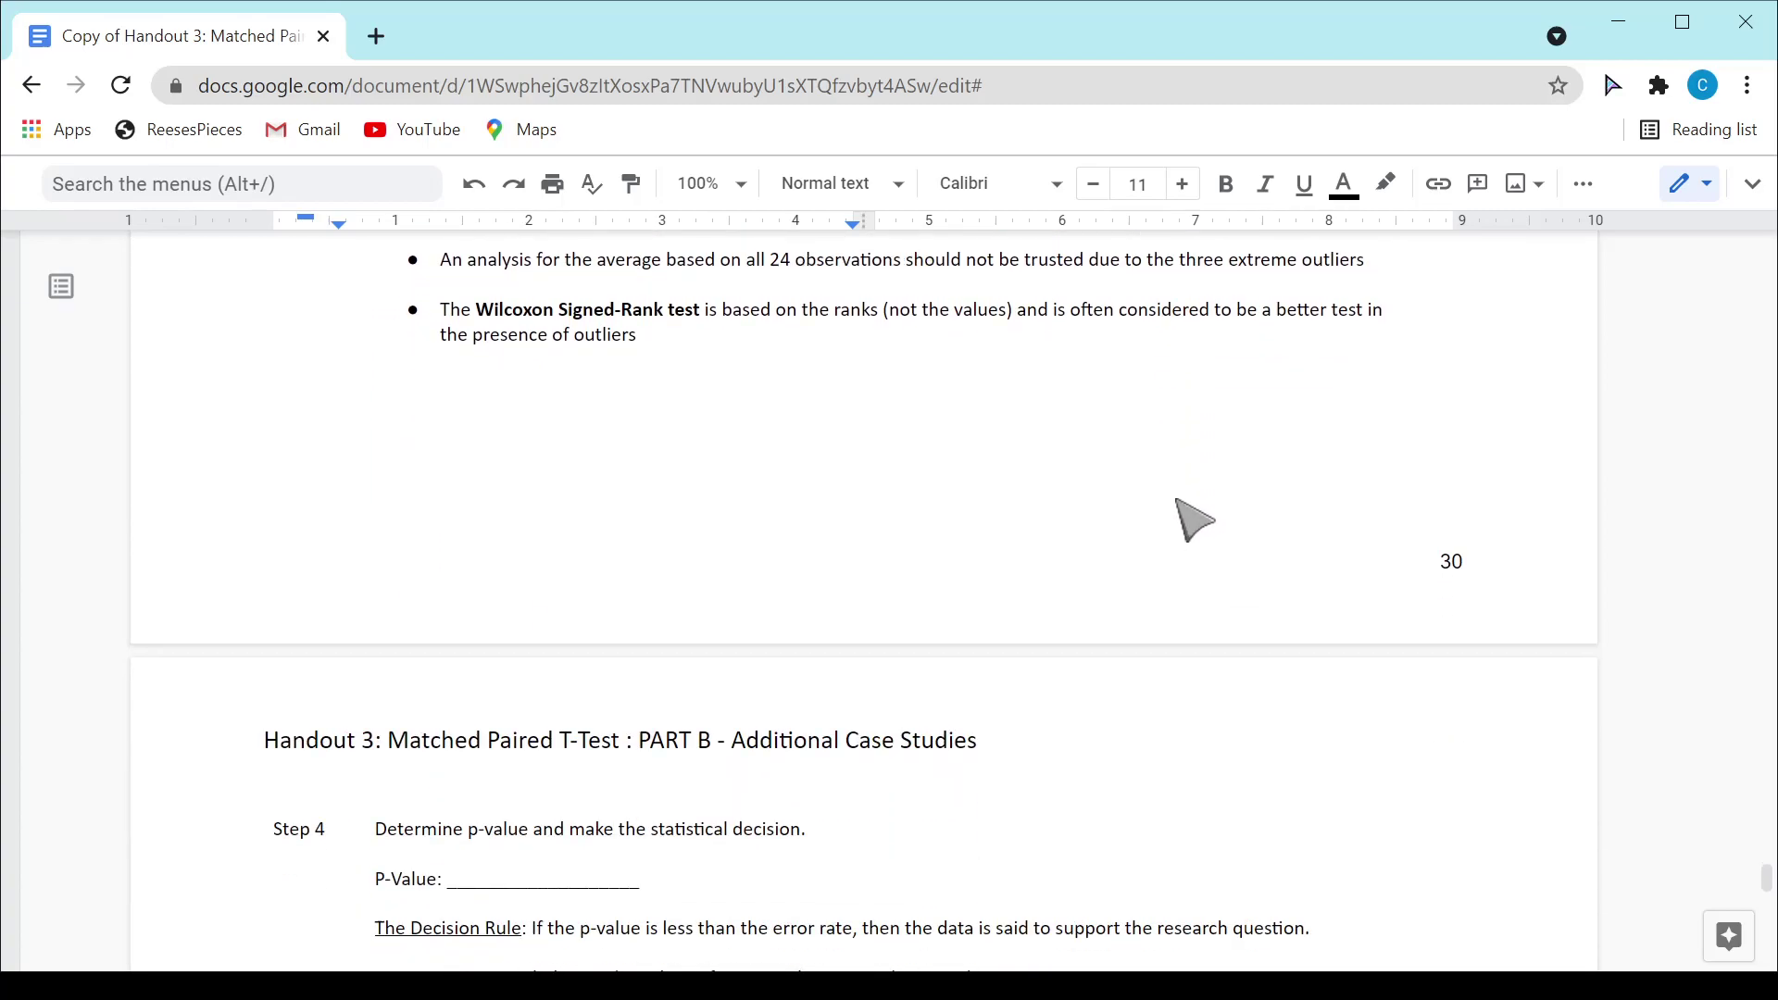
scroll(1190, 519, up, 6)
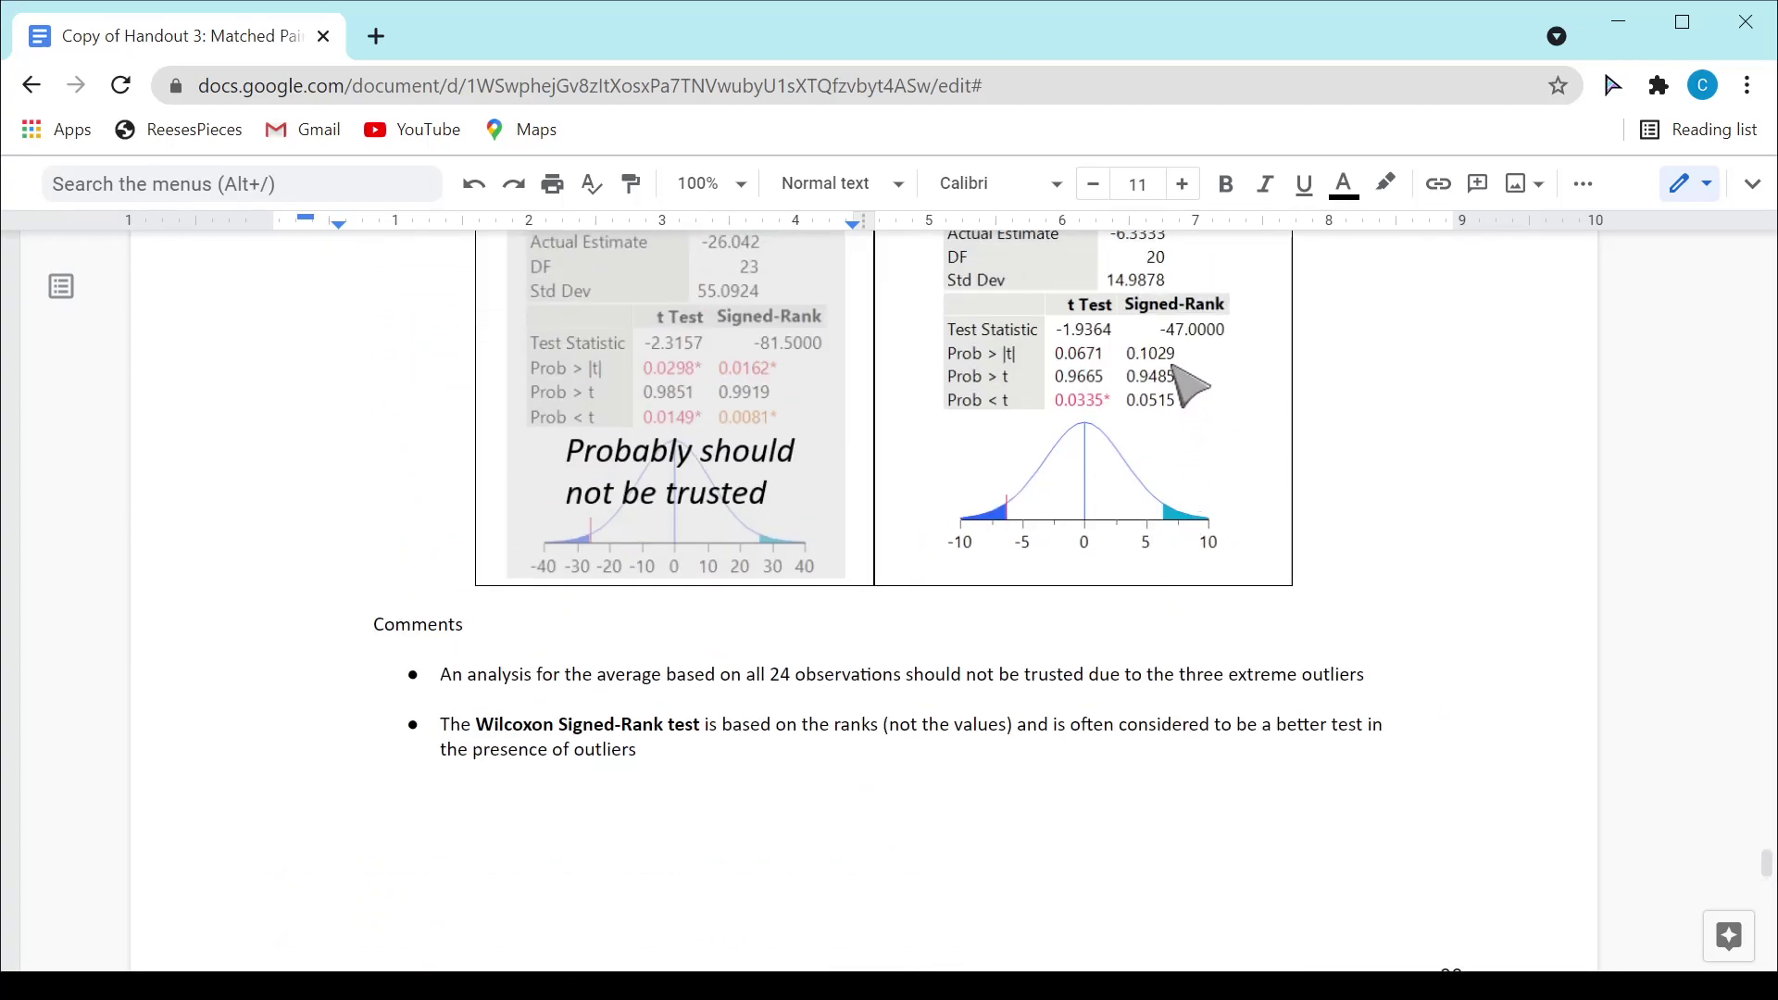
scroll(1185, 389, up, 2)
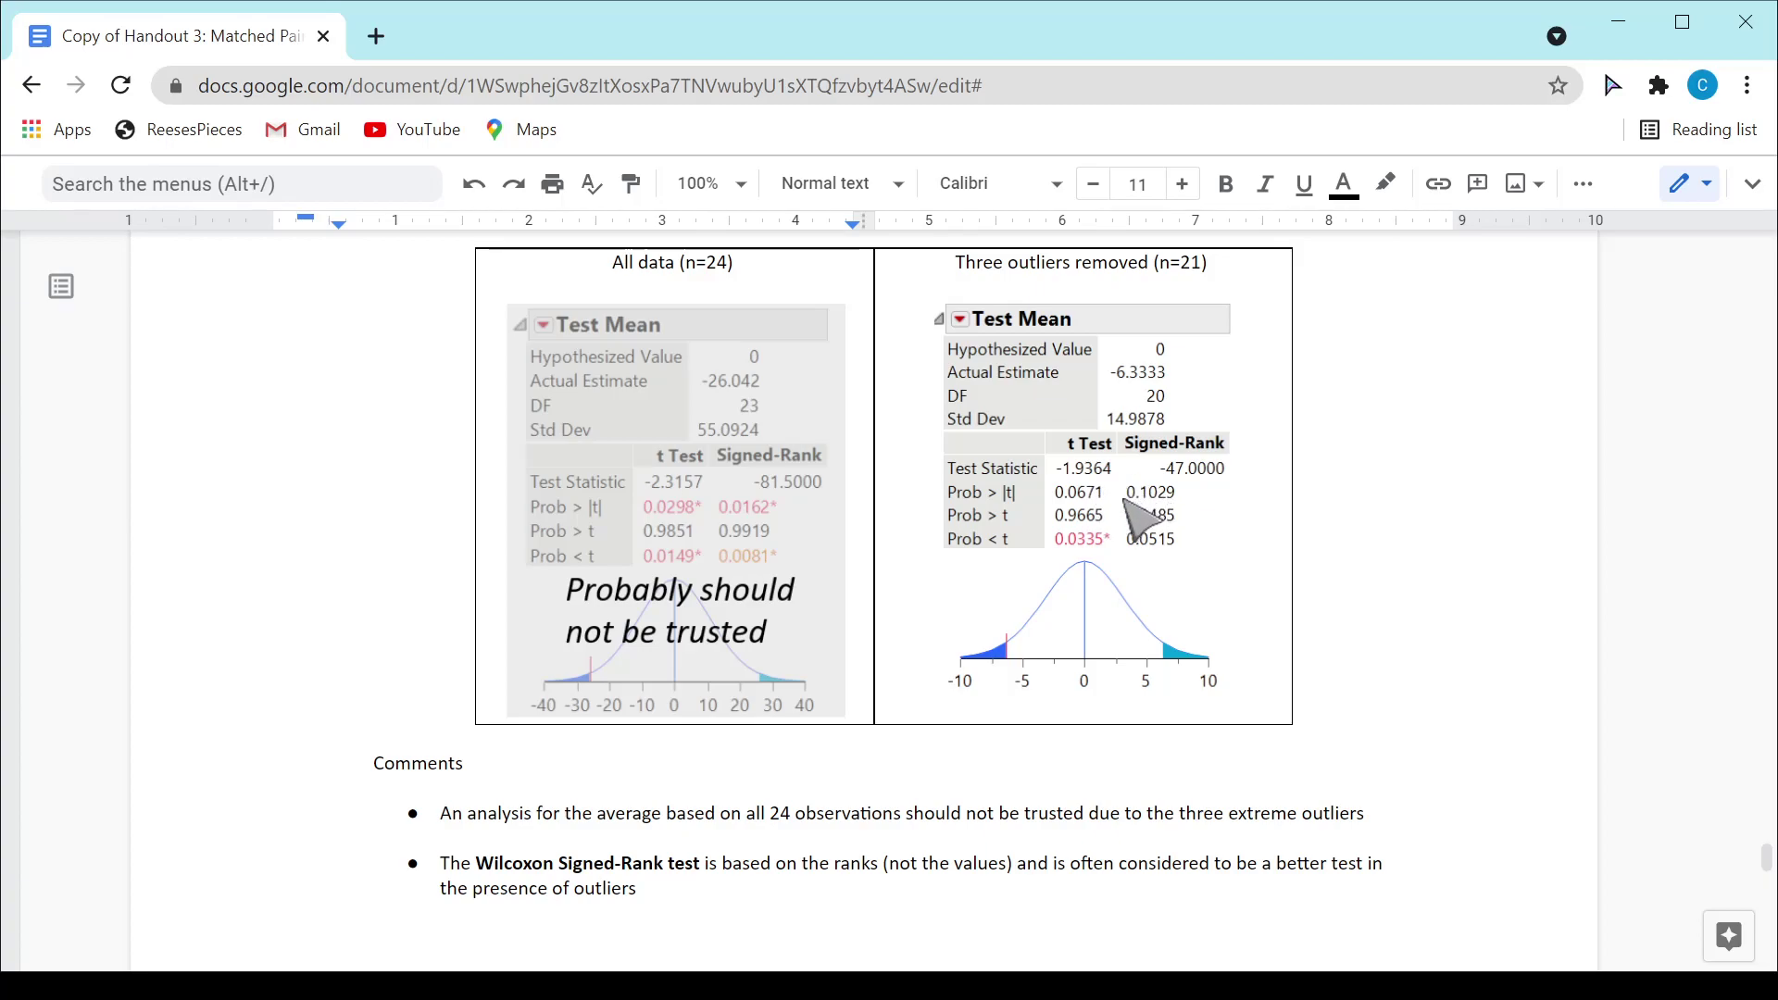
Fill Step 4's P-Value blank with a bold 0.1029 and bold the fail to reject H₀ decision bullet
scroll(1140, 519, down, 8)
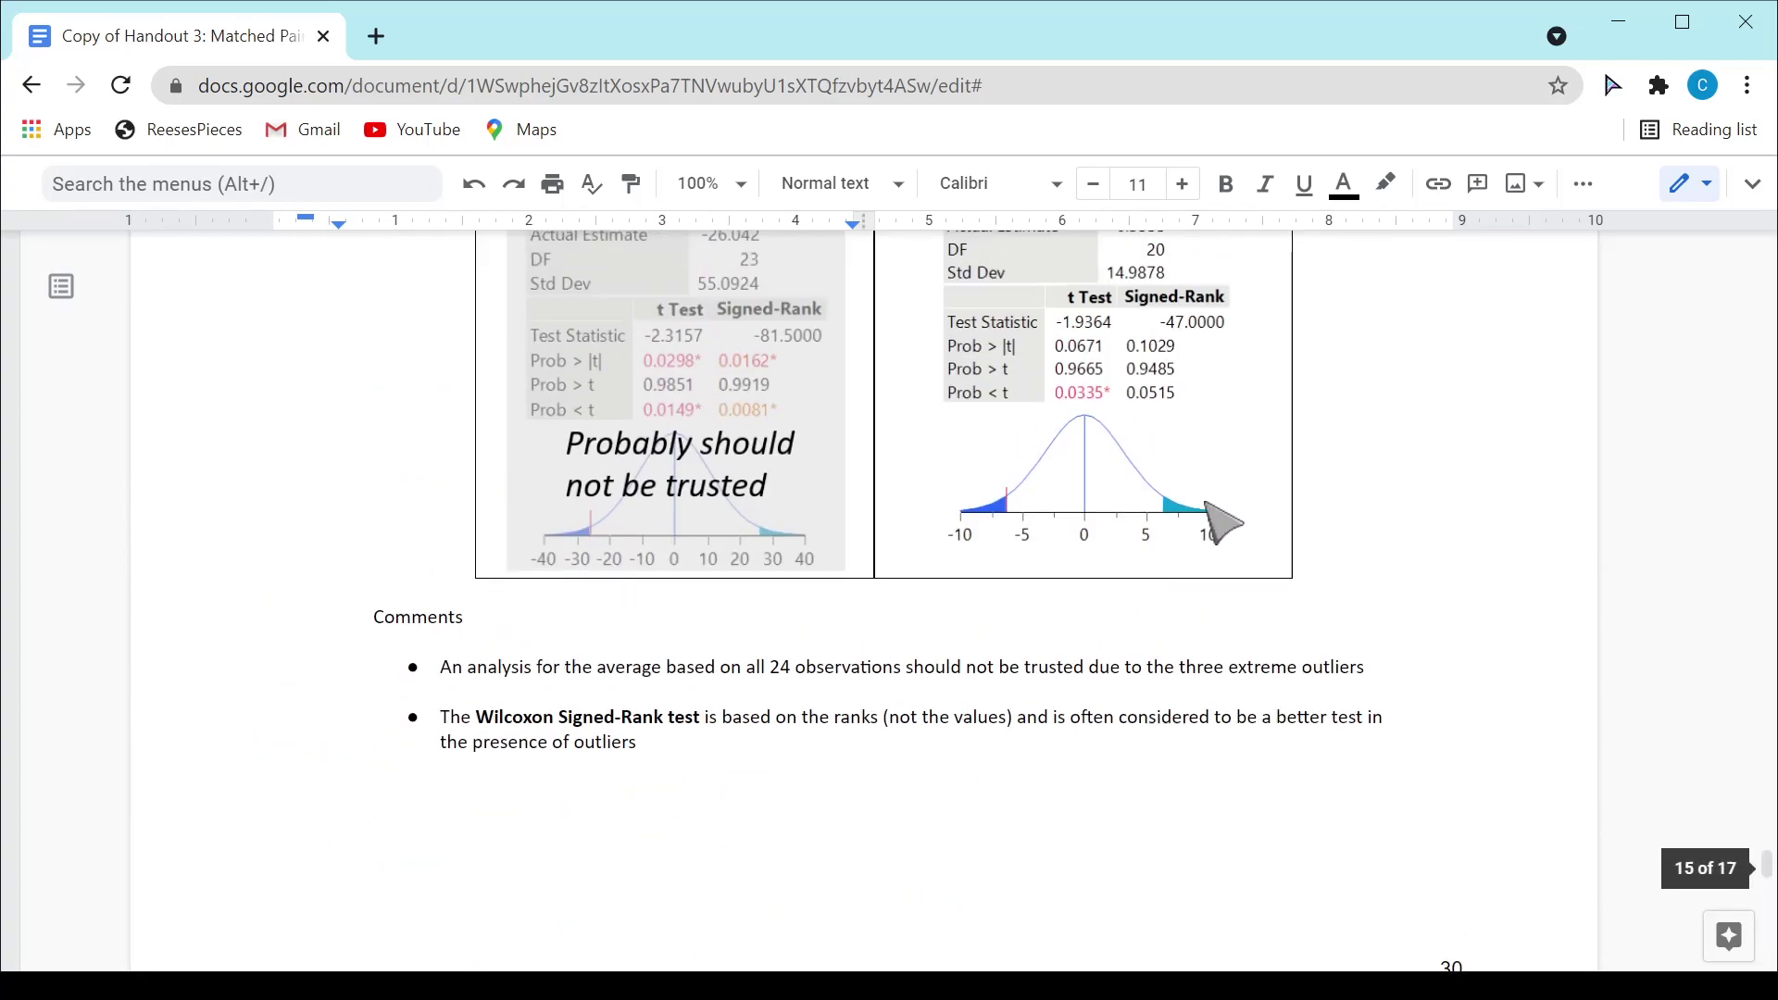
scroll(1210, 516, down, 8)
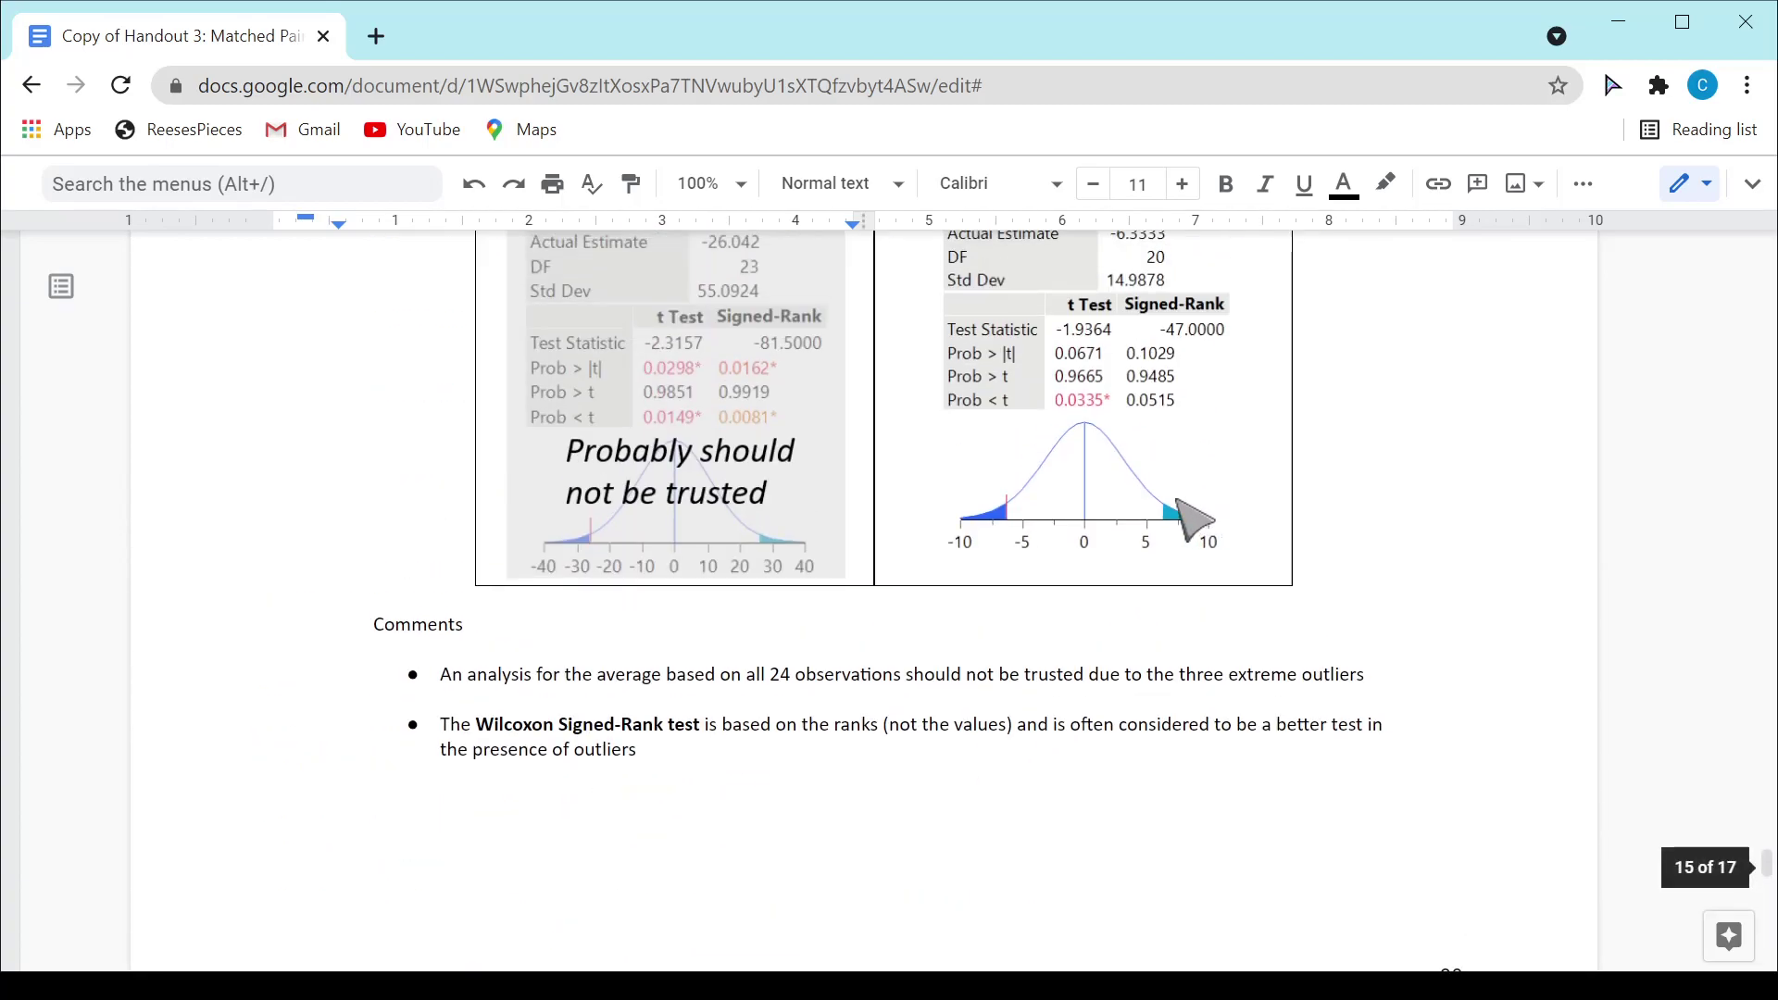
double_click(555, 741)
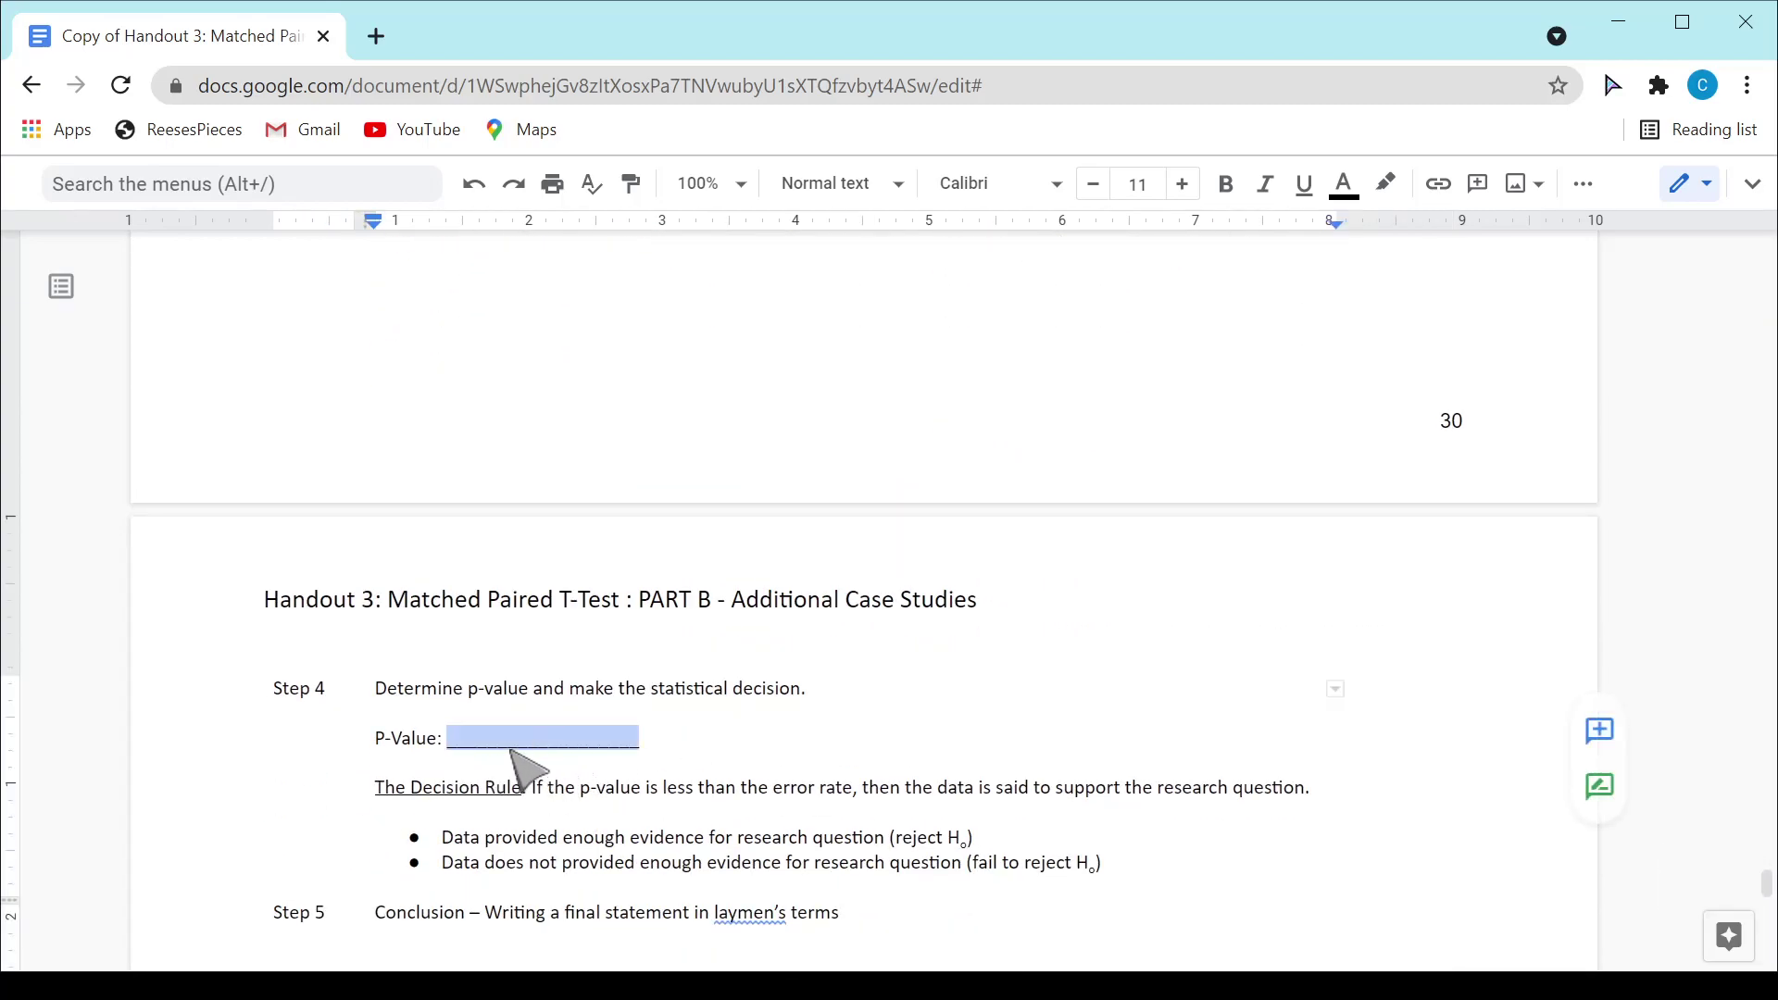
text(0.10)
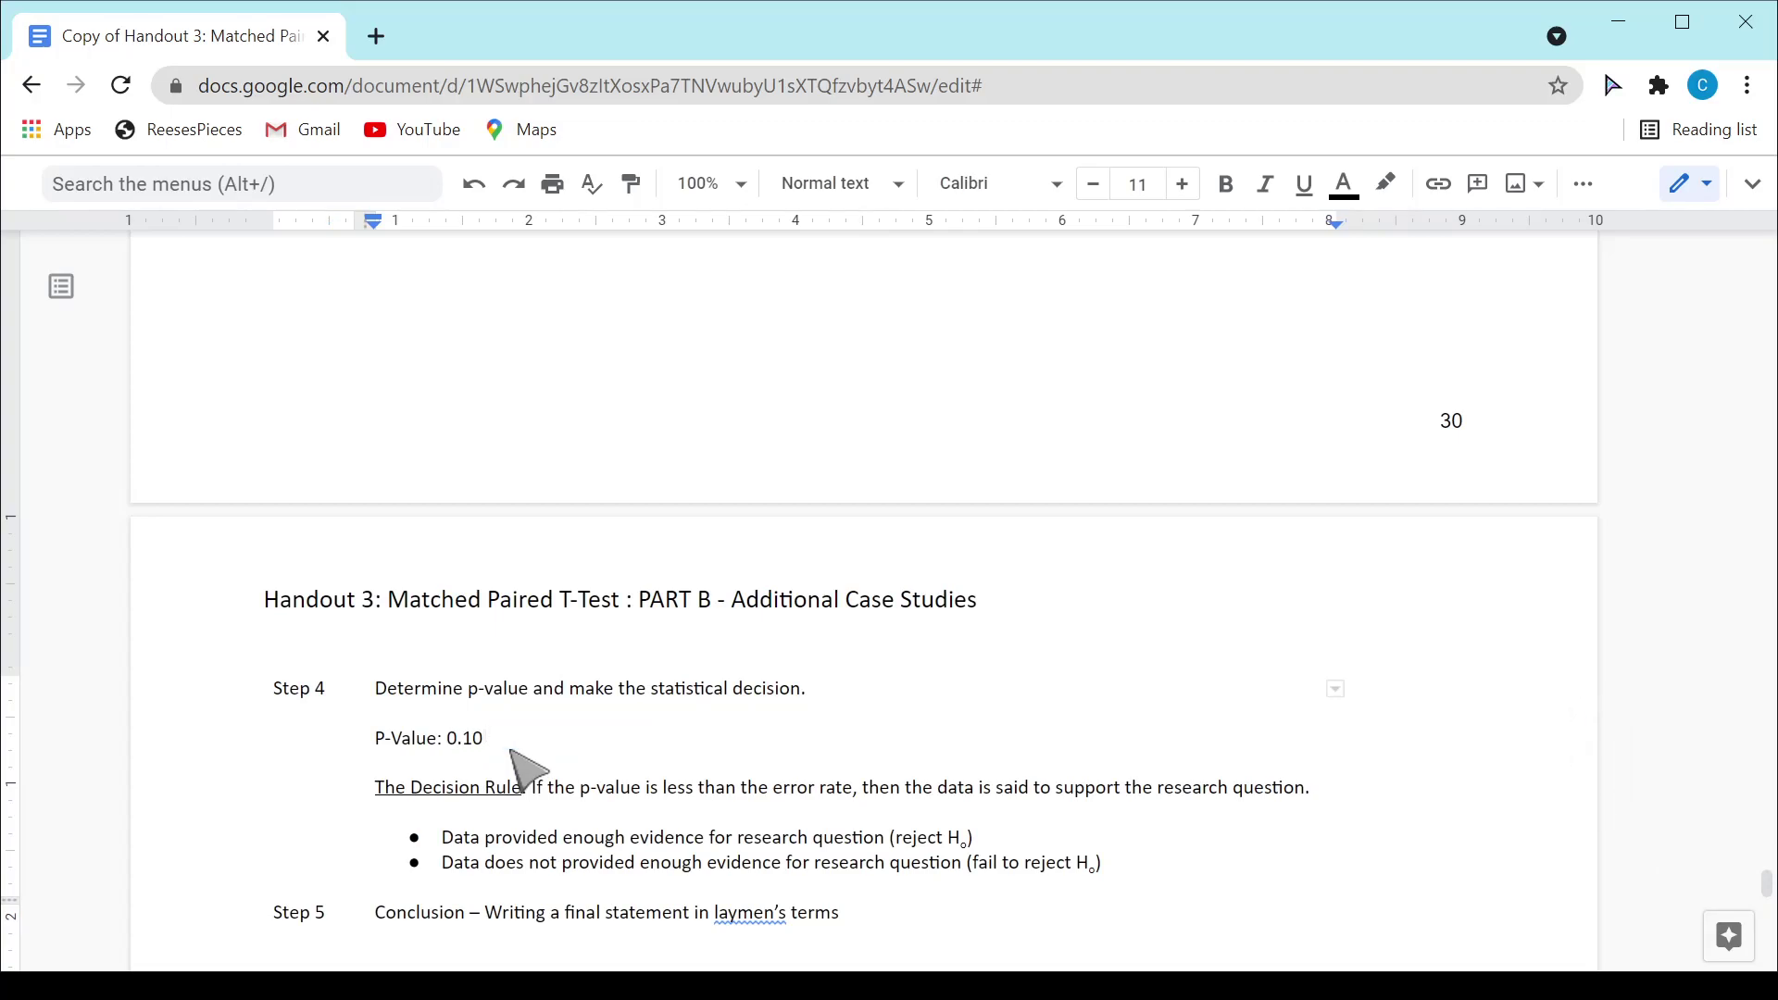
key(shift+Left)
key(shift+Left)
key(shift+Left)
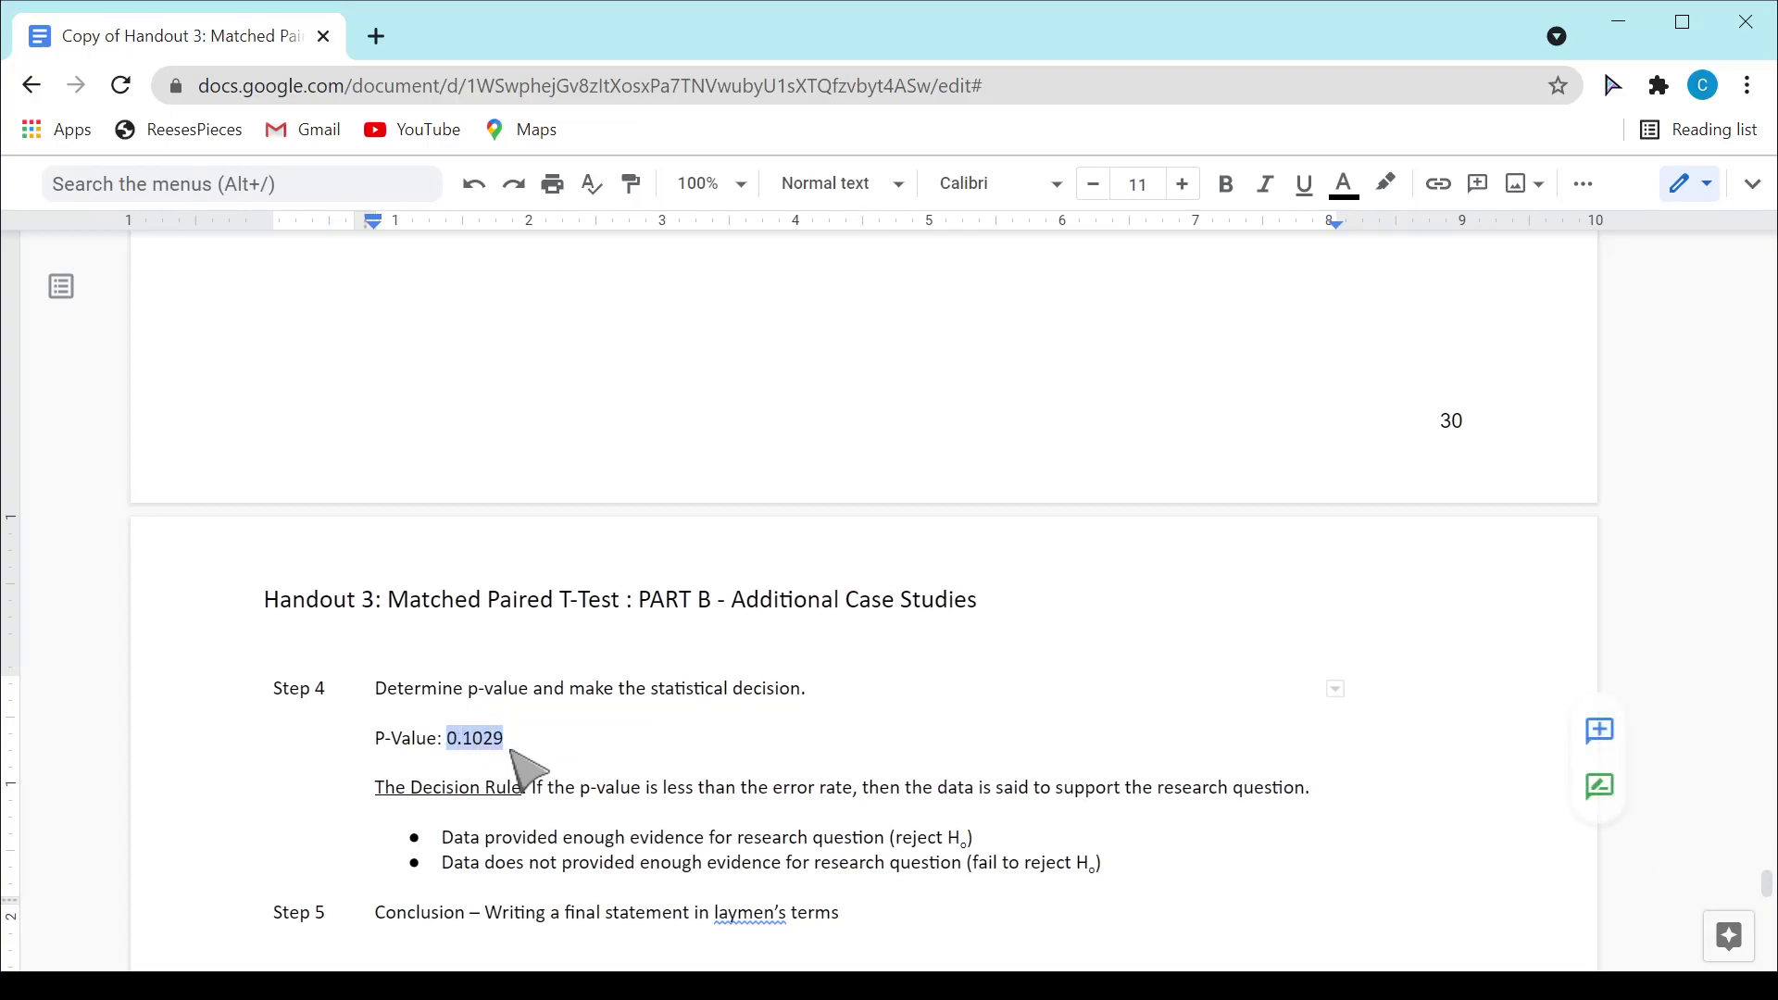
click(1227, 184)
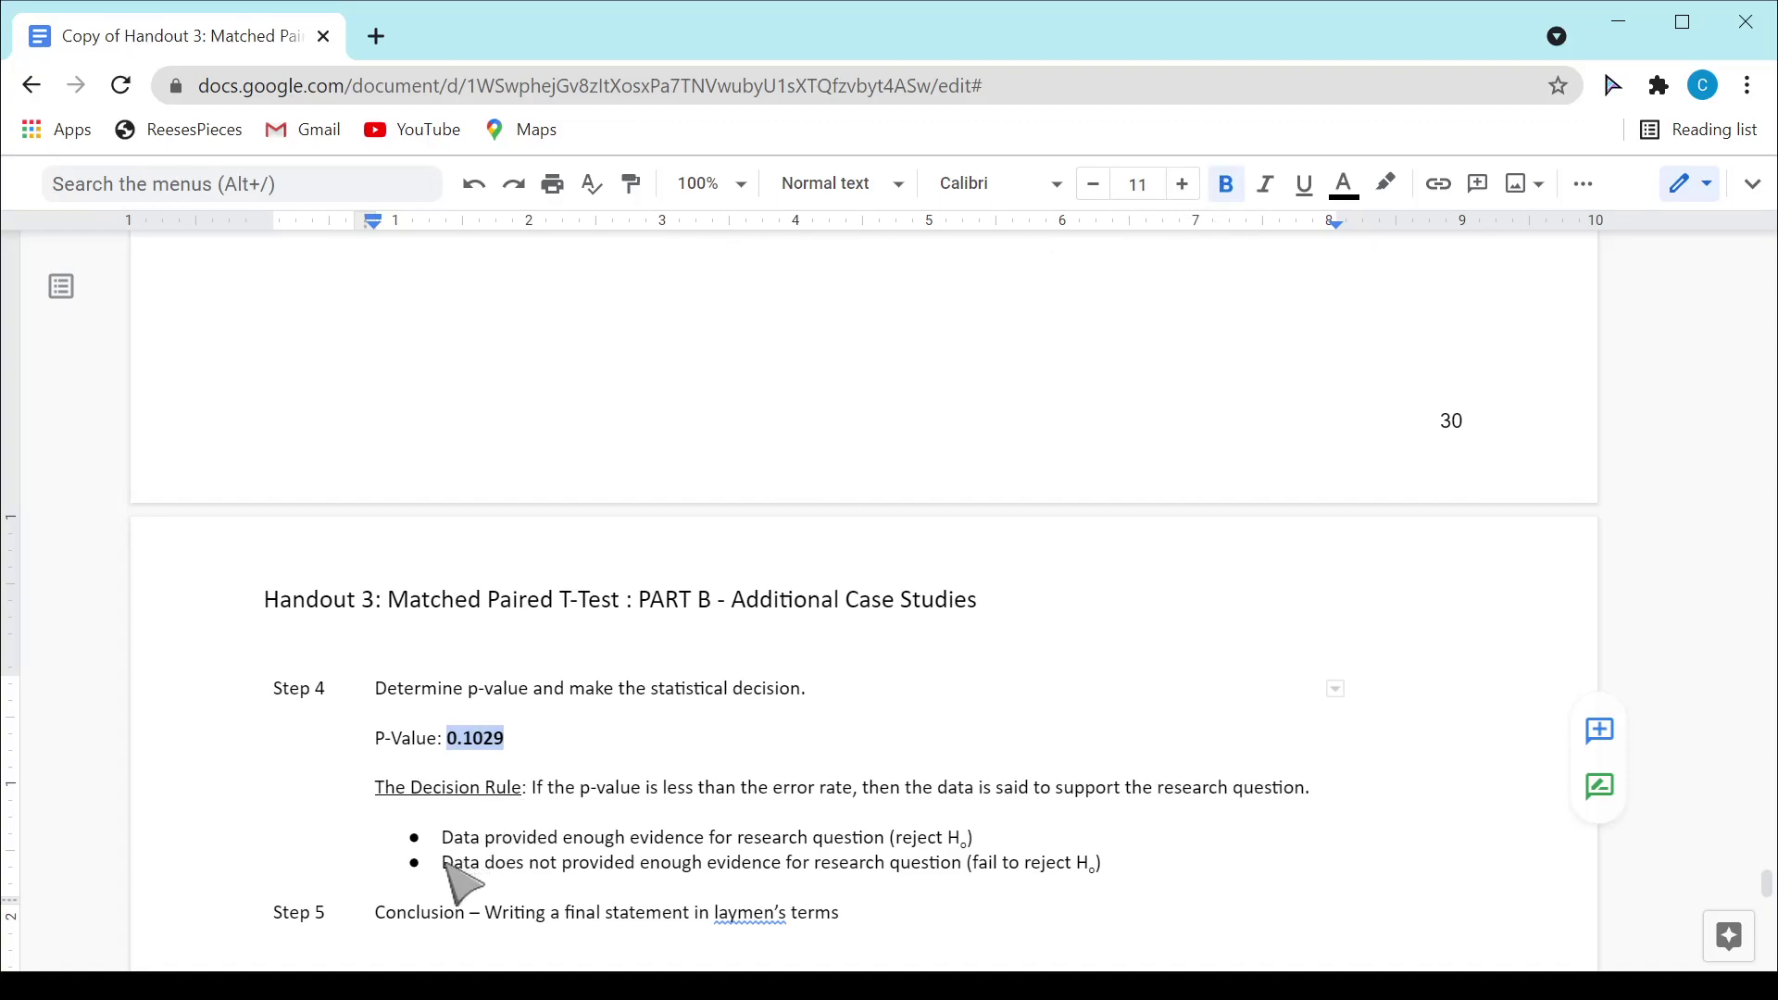
drag(445, 862, 1125, 856)
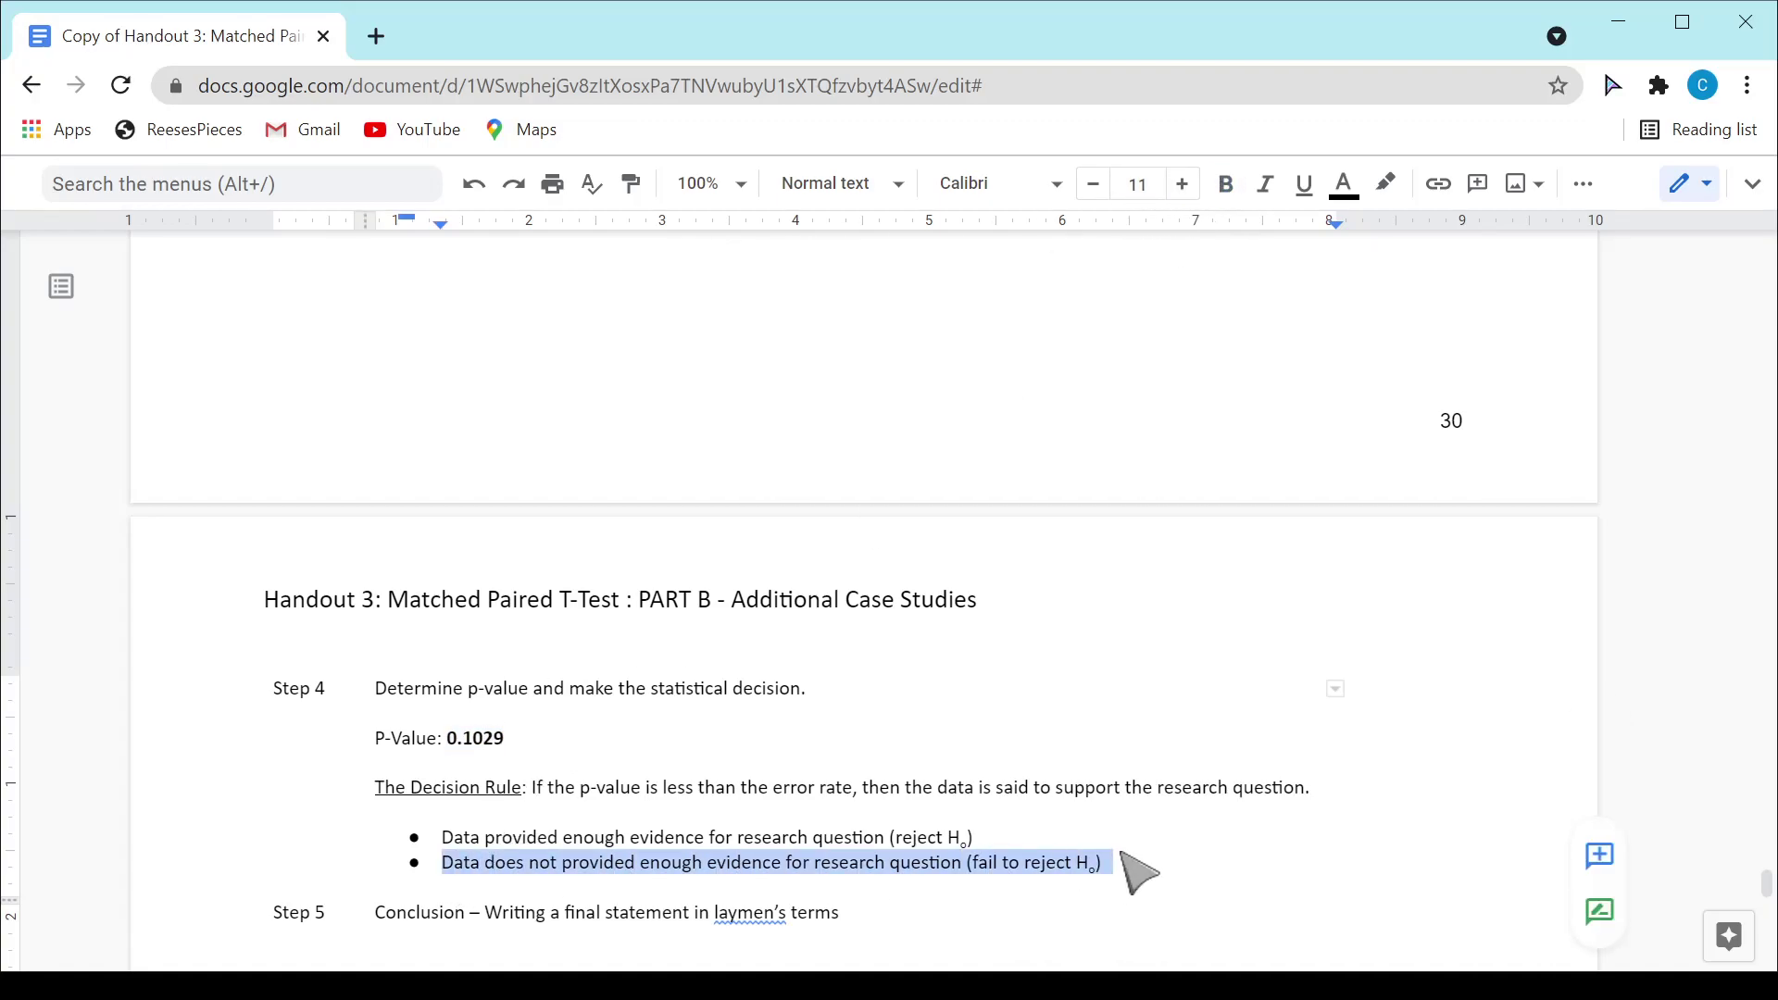
key(ctrl+b)
Examine Step 6's 95% confidence interval with three outliers removed and compare it with the Step 4 decision and Step 3 p-values
scroll(1059, 838, down, 2)
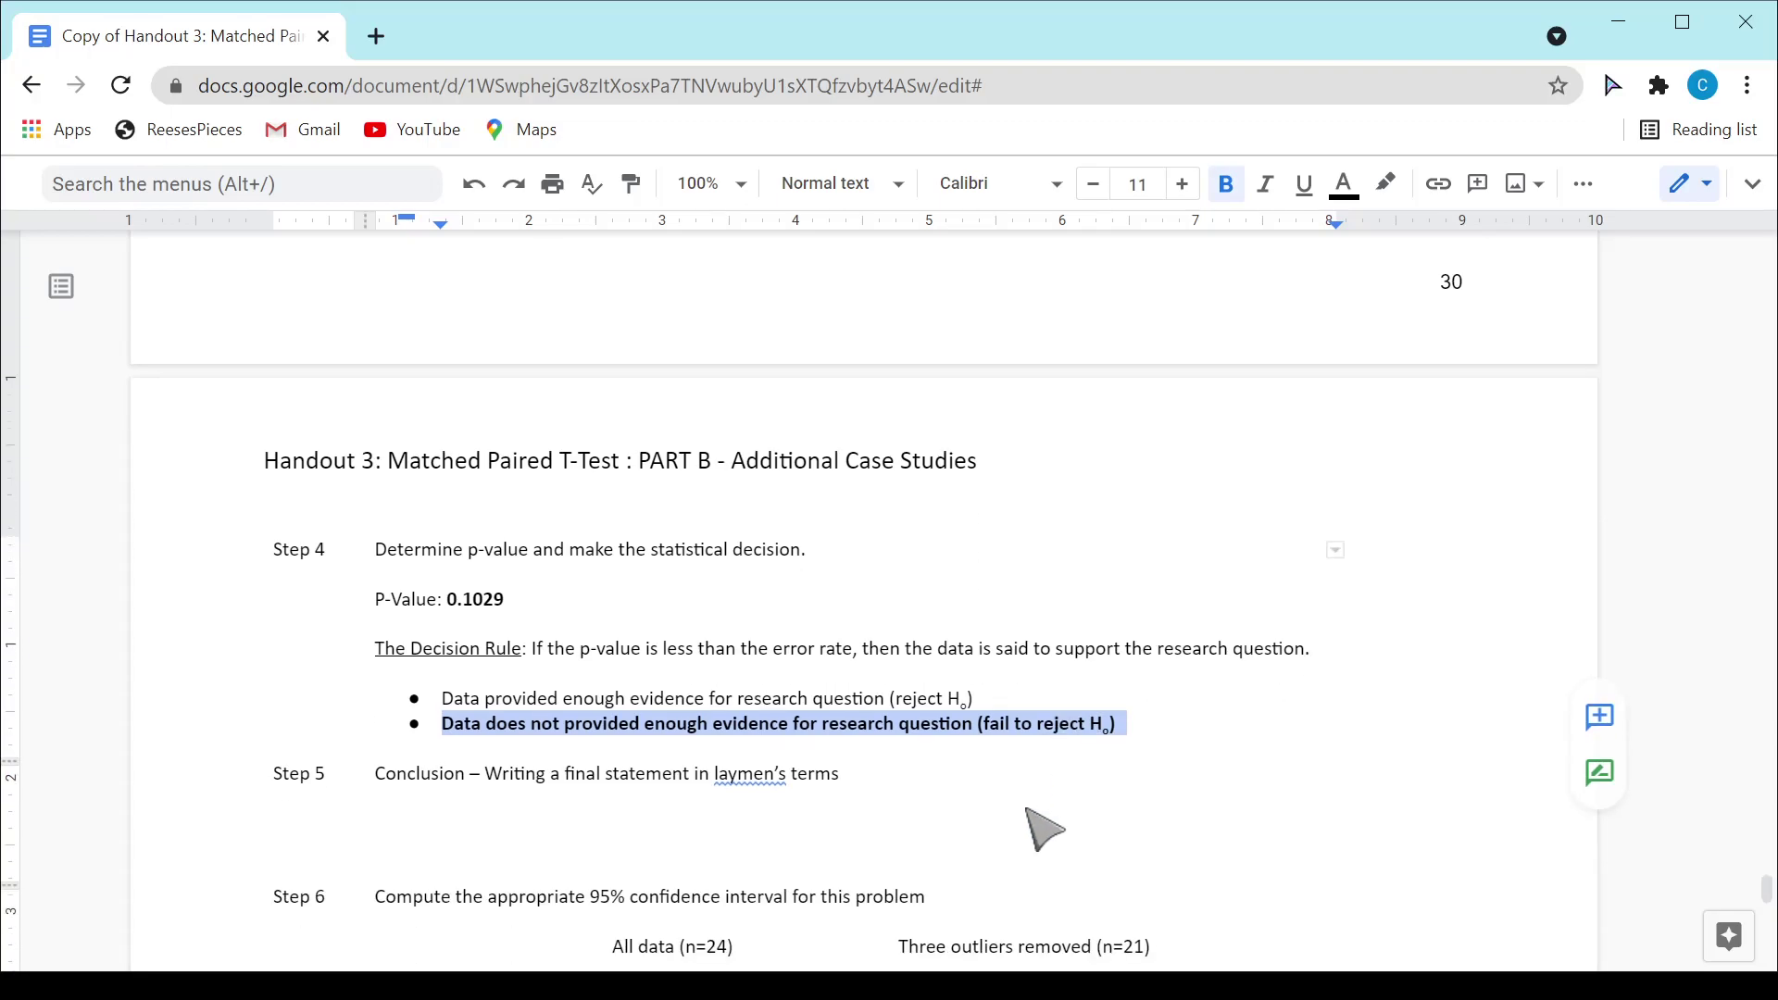
scroll(1046, 732, down, 3)
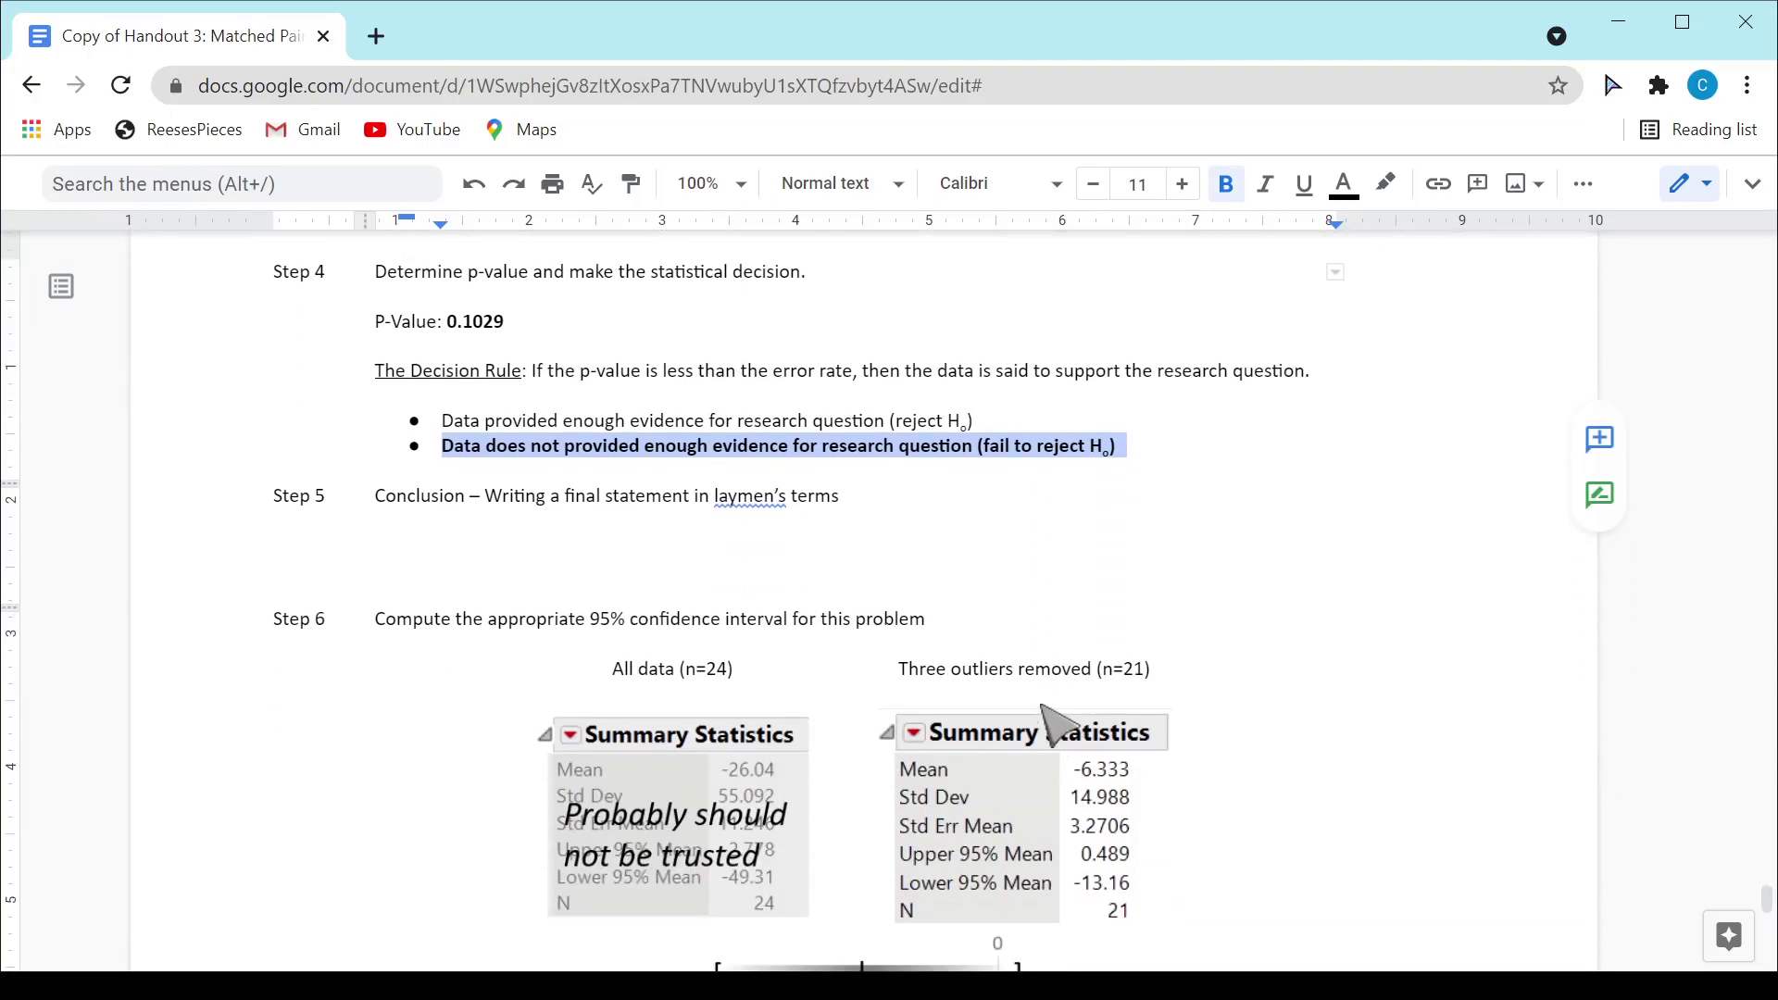
scroll(1254, 646, down, 1)
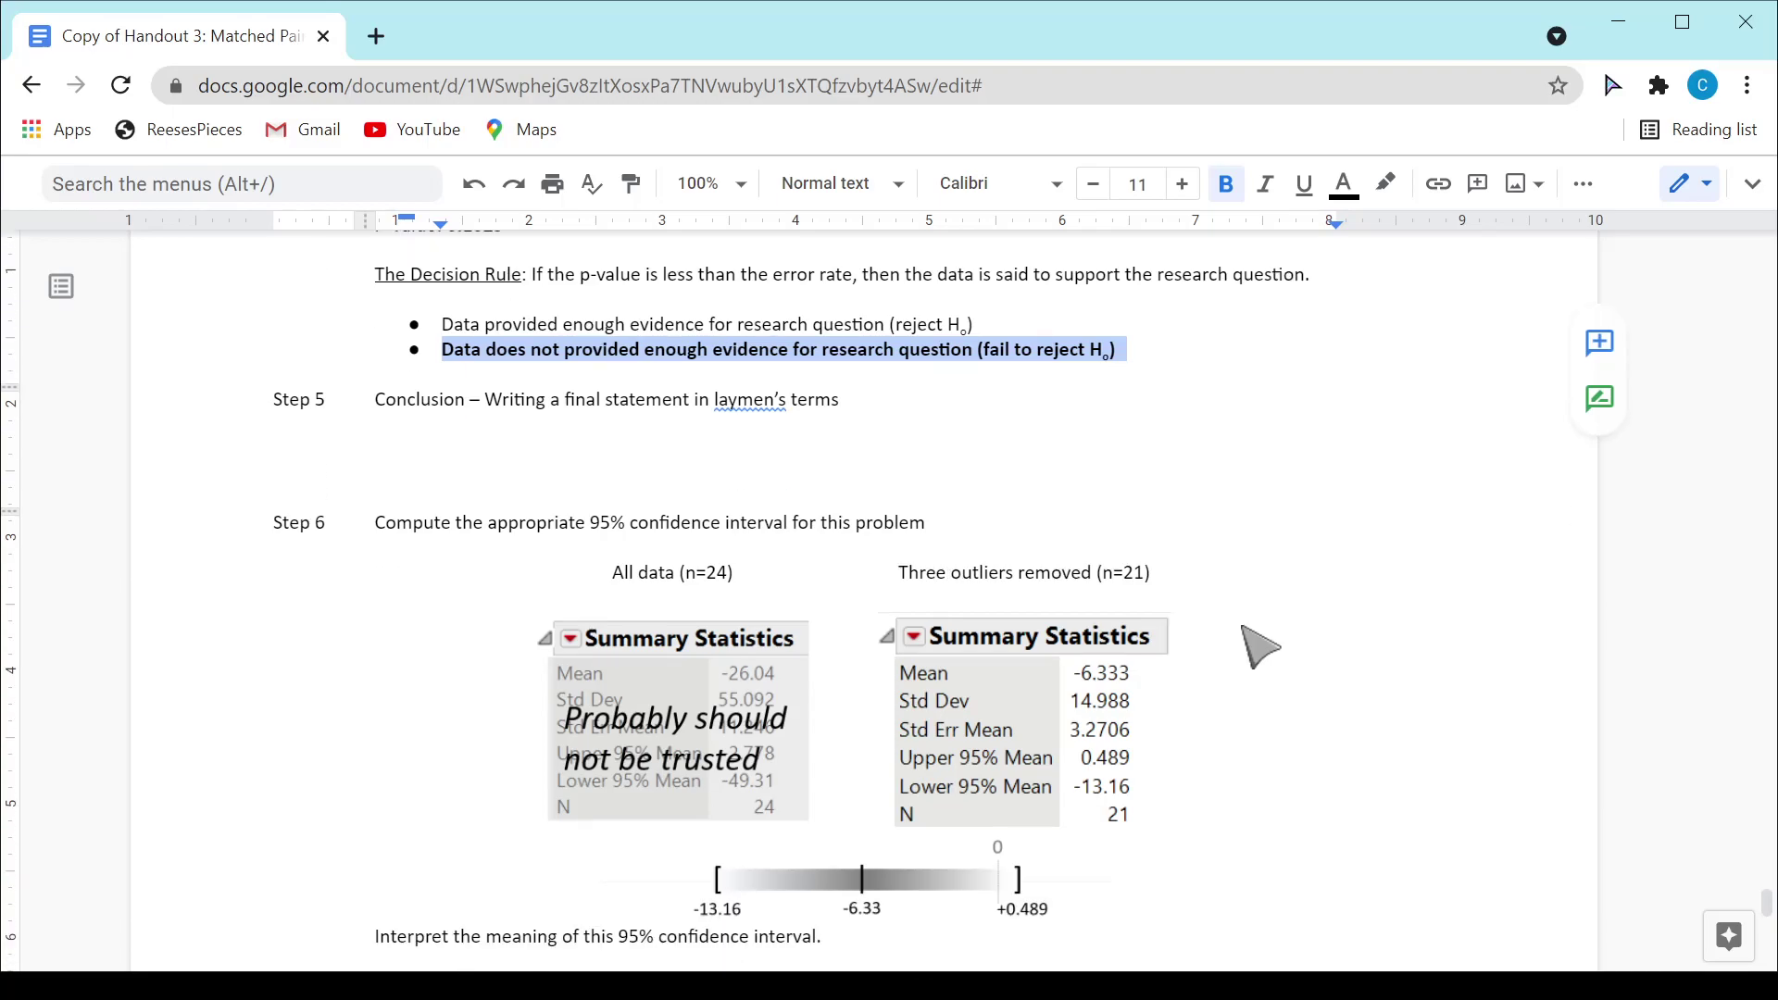
scroll(1259, 647, down, 1)
scroll(1255, 646, down, 2)
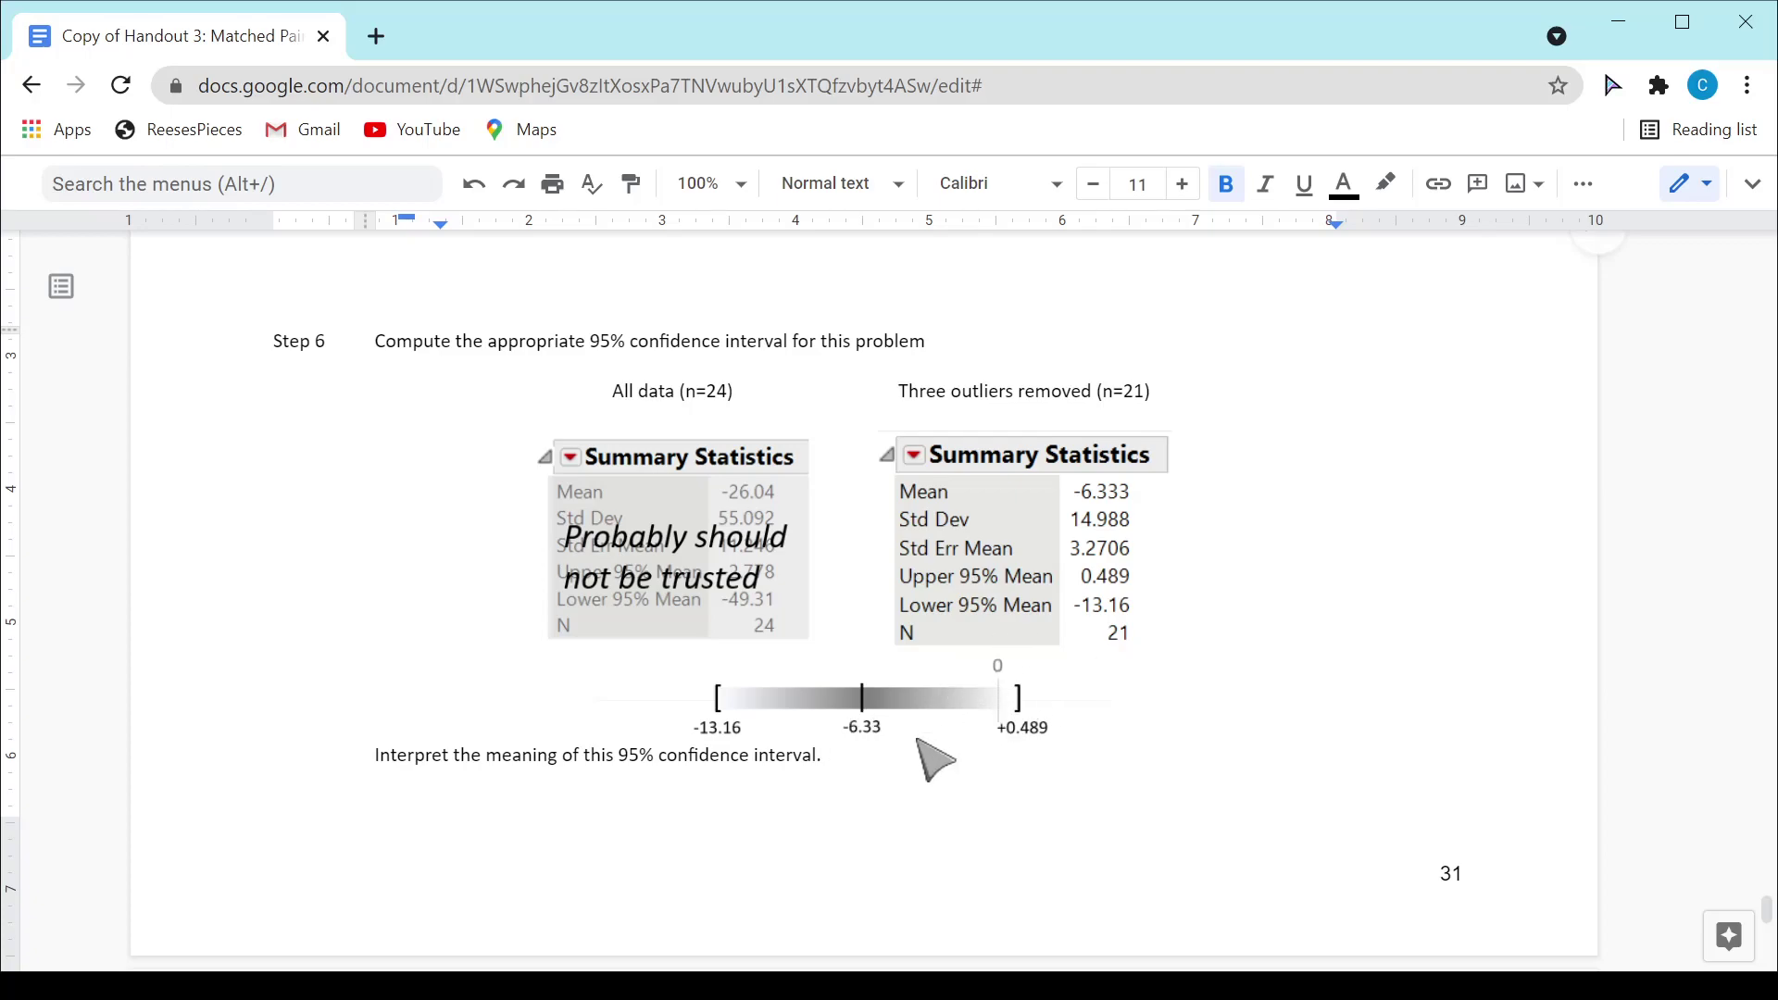
scroll(920, 740, up, 8)
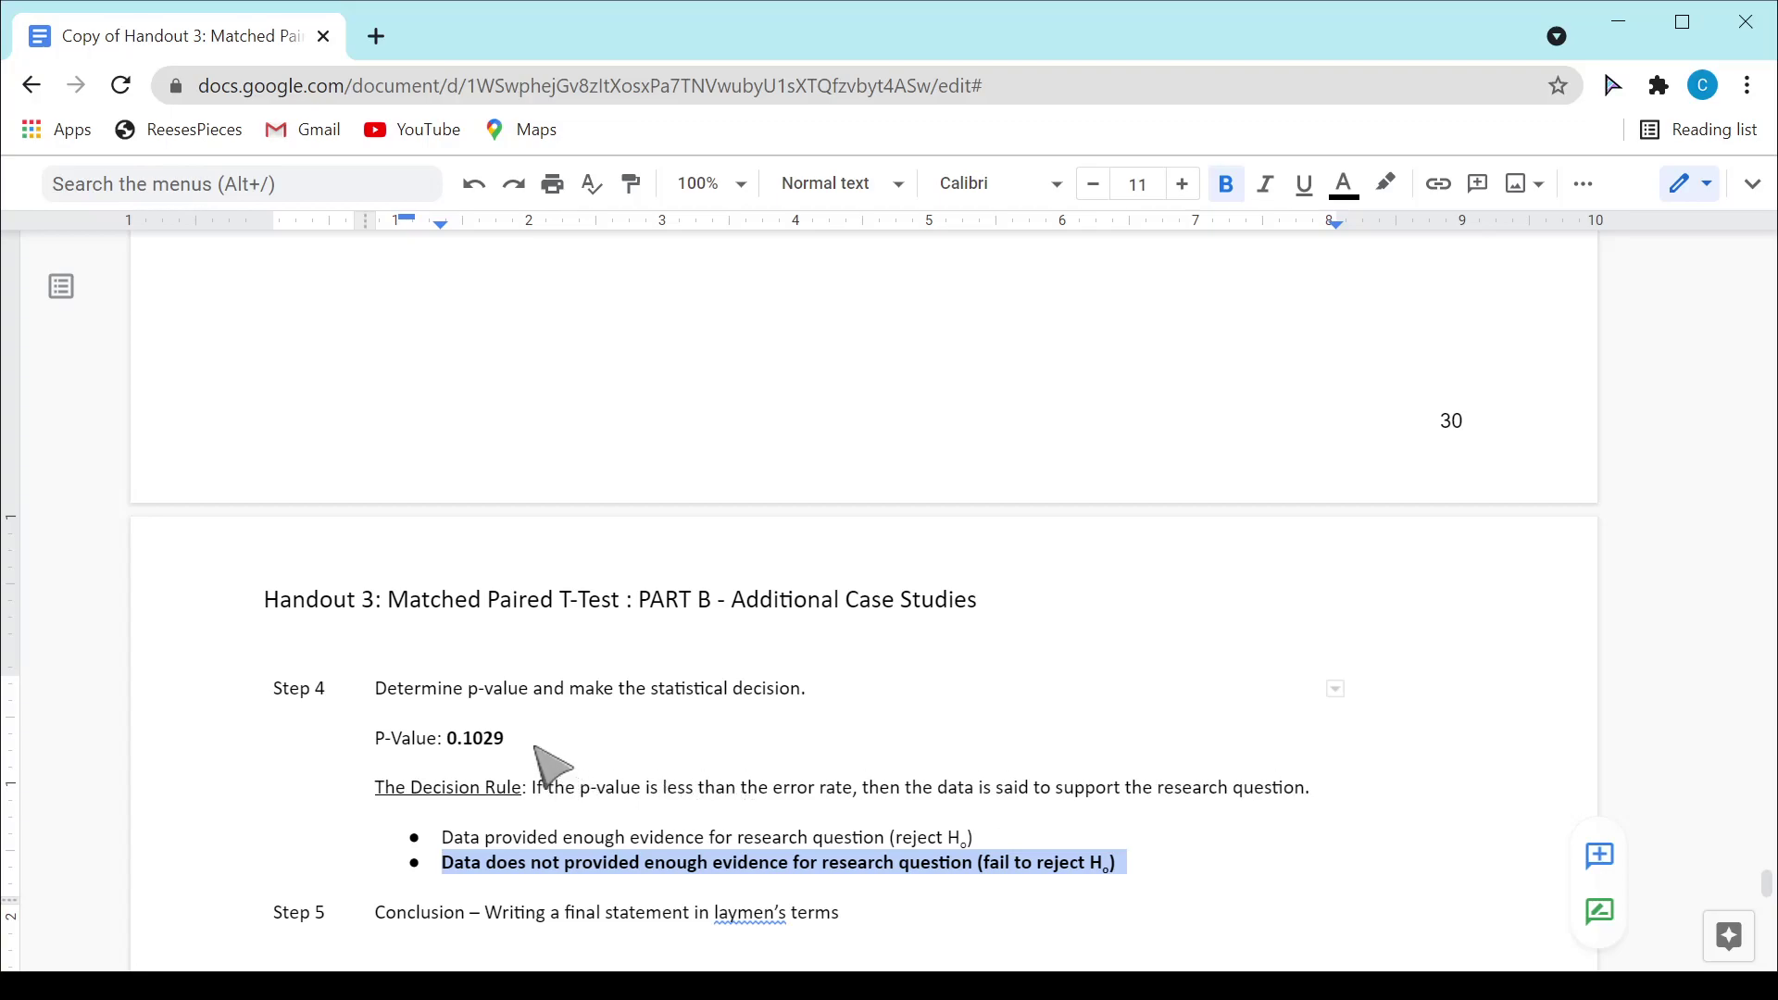
double_click(455, 739)
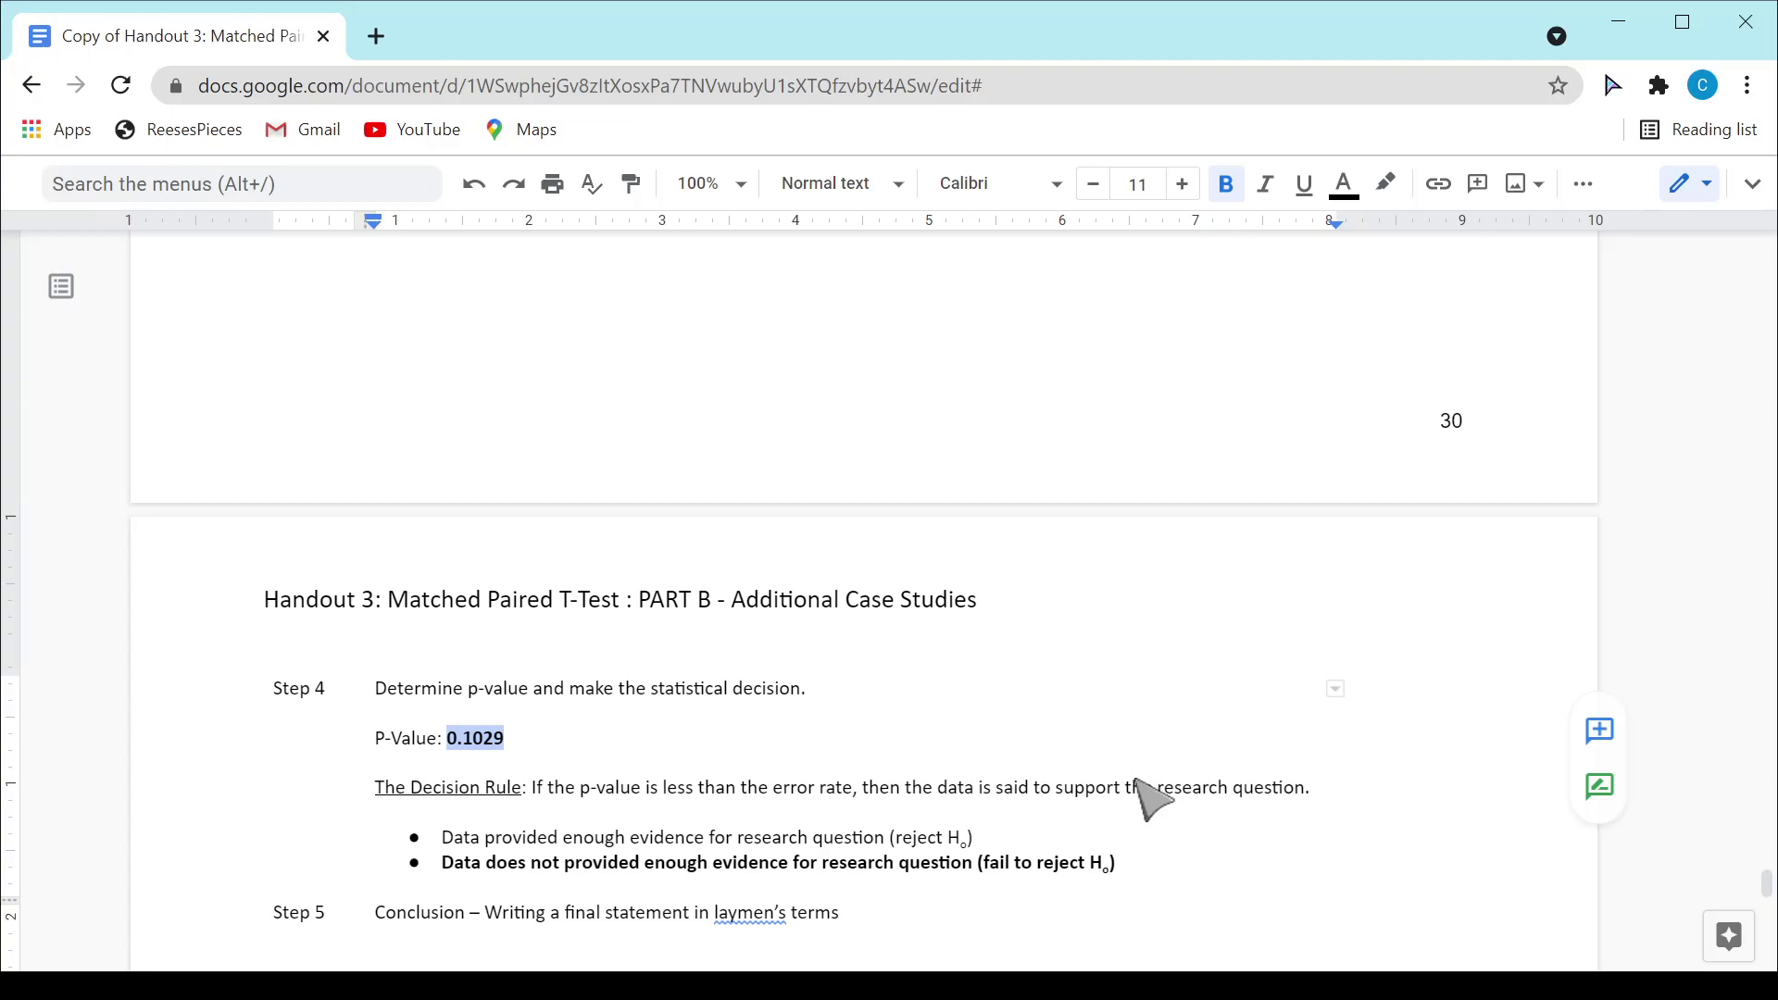
scroll(1152, 798, up, 7)
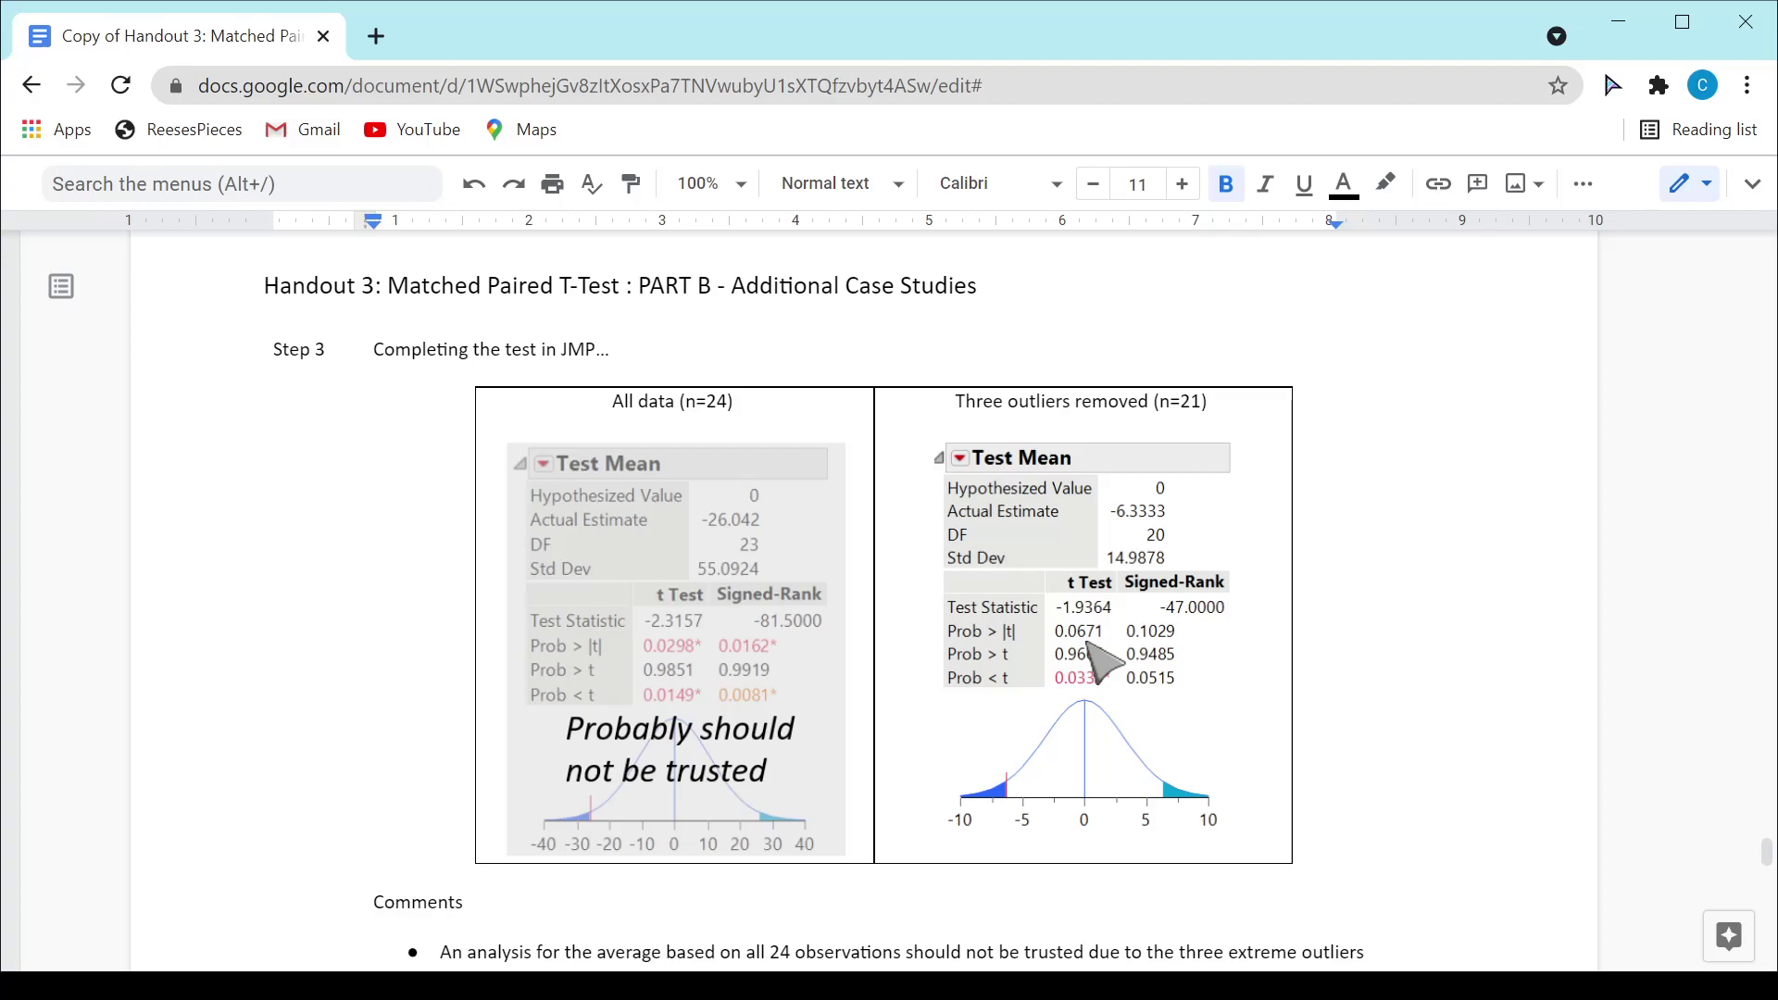
scroll(1102, 661, down, 15)
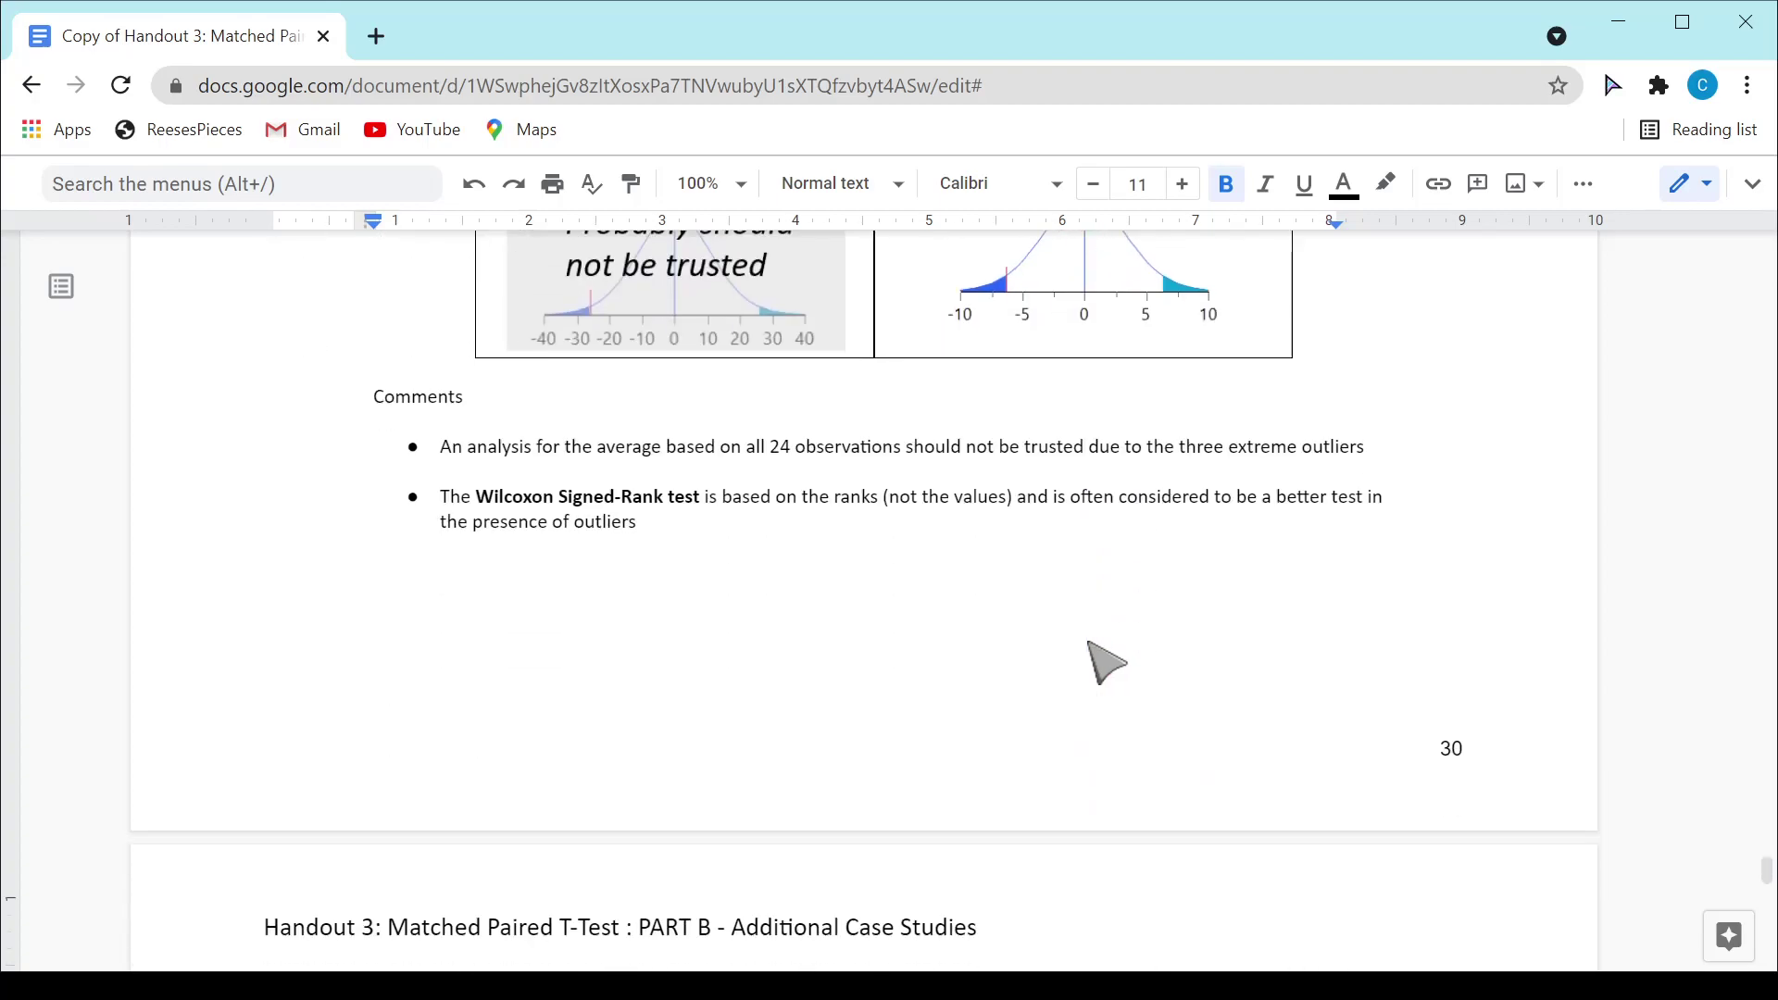
scroll(1111, 667, down, 1)
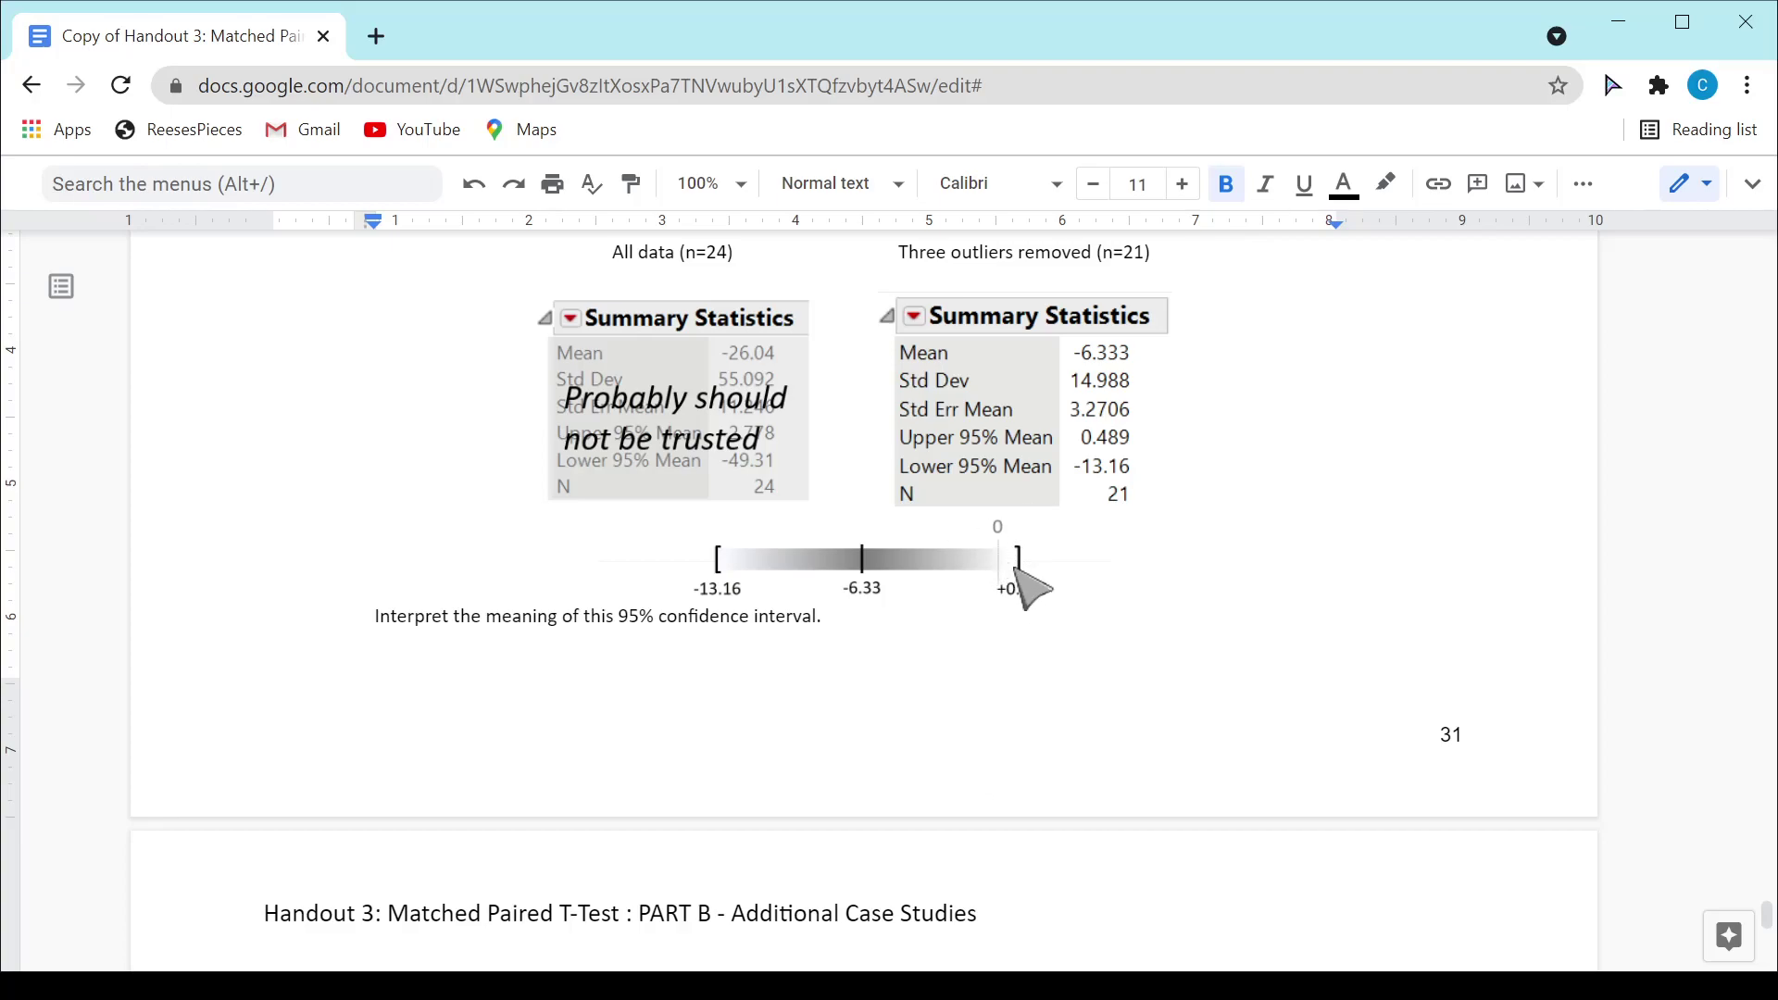
Read the Aside on removing the additional difference at -59, highlight that value, and return to the Step 3 test comparison
scroll(968, 648, down, 6)
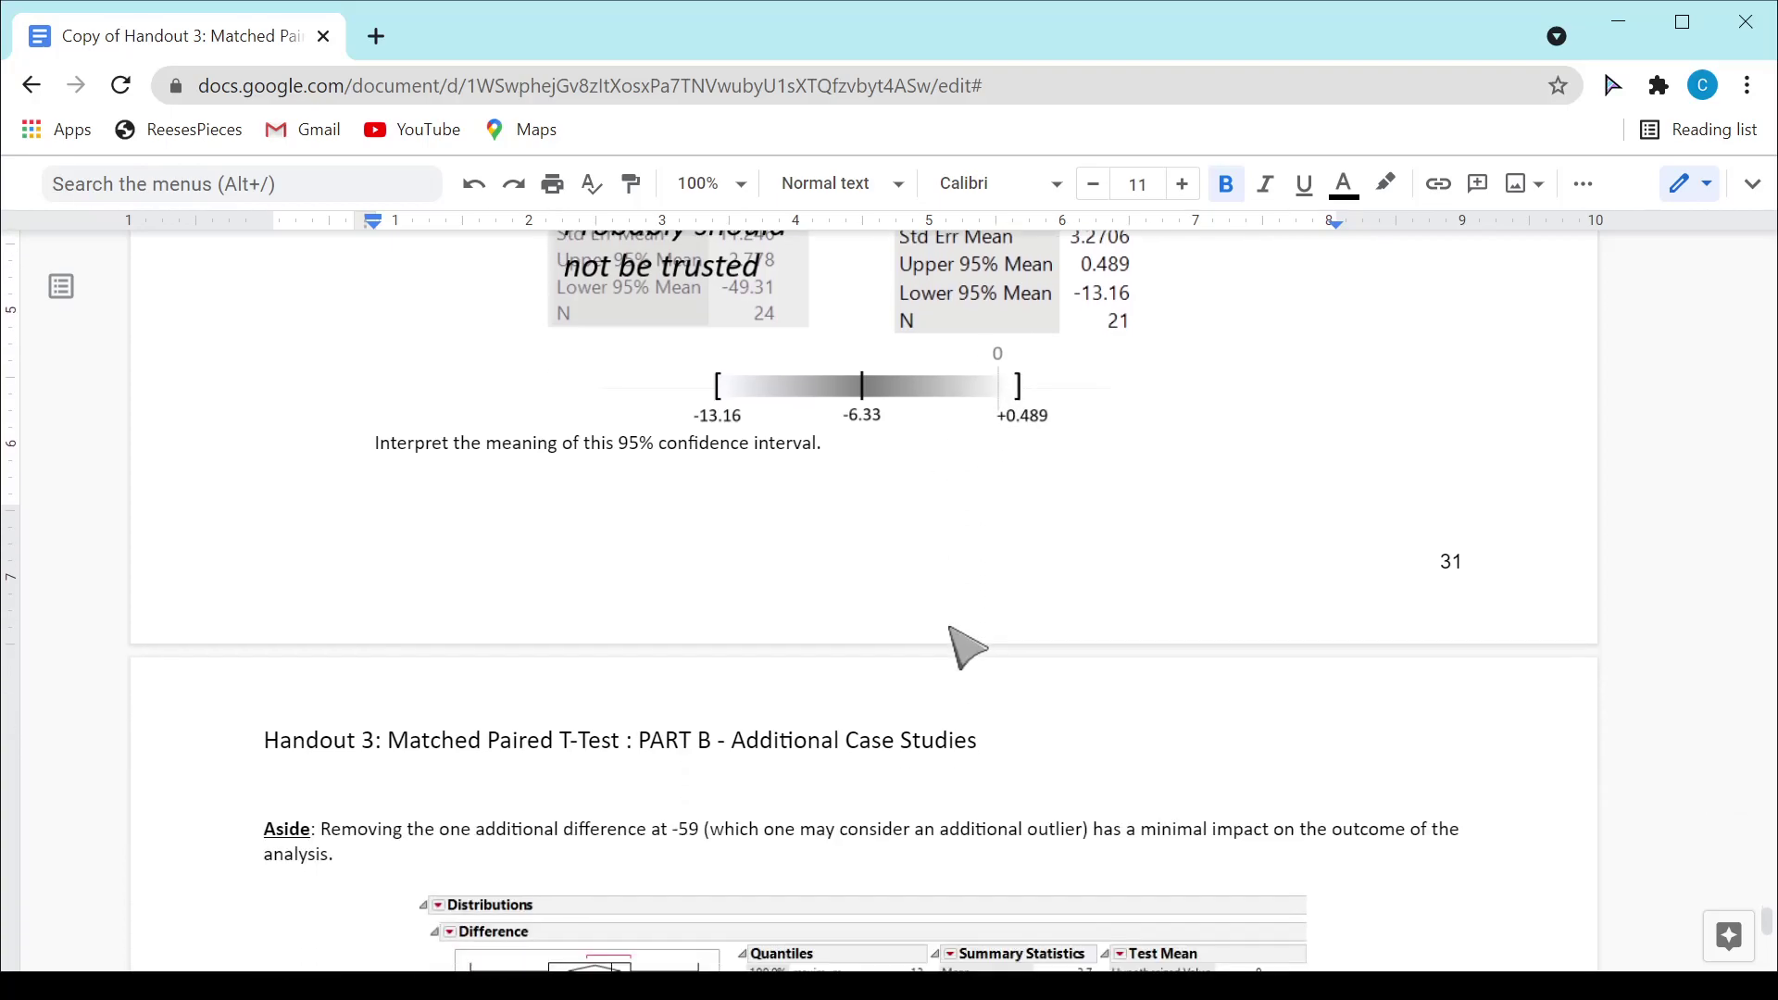
scroll(954, 627, down, 2)
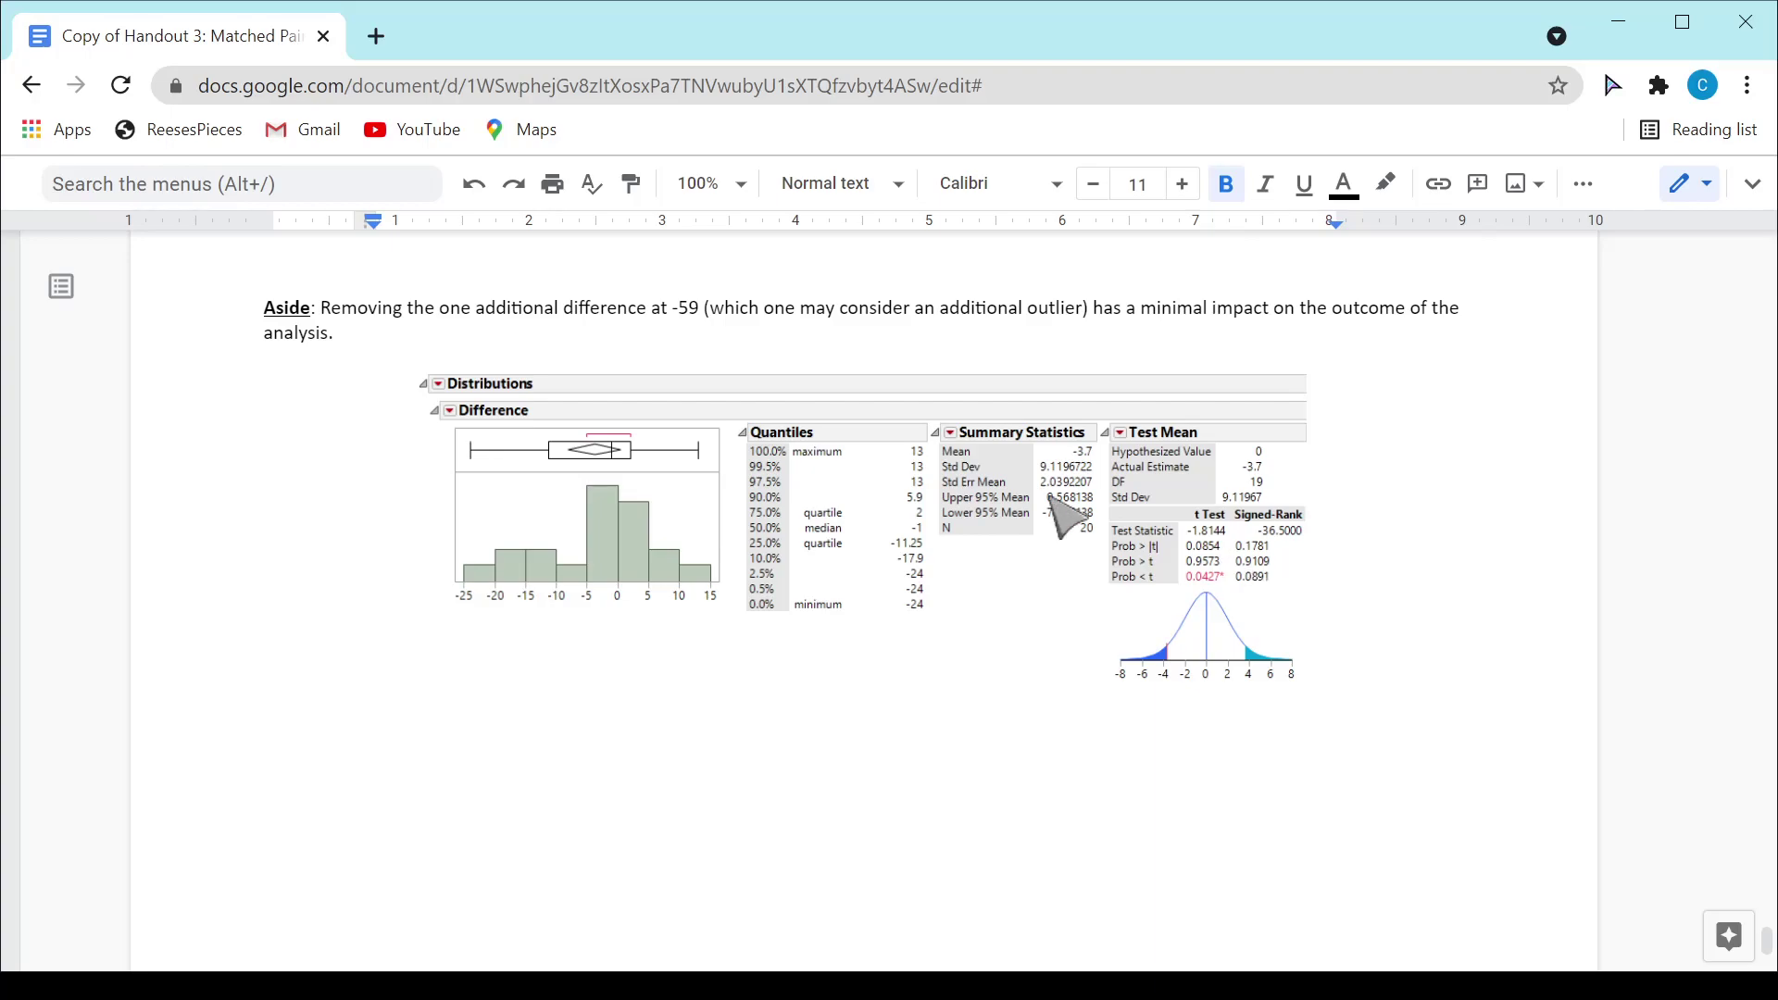
click(679, 315)
drag(678, 314, 701, 316)
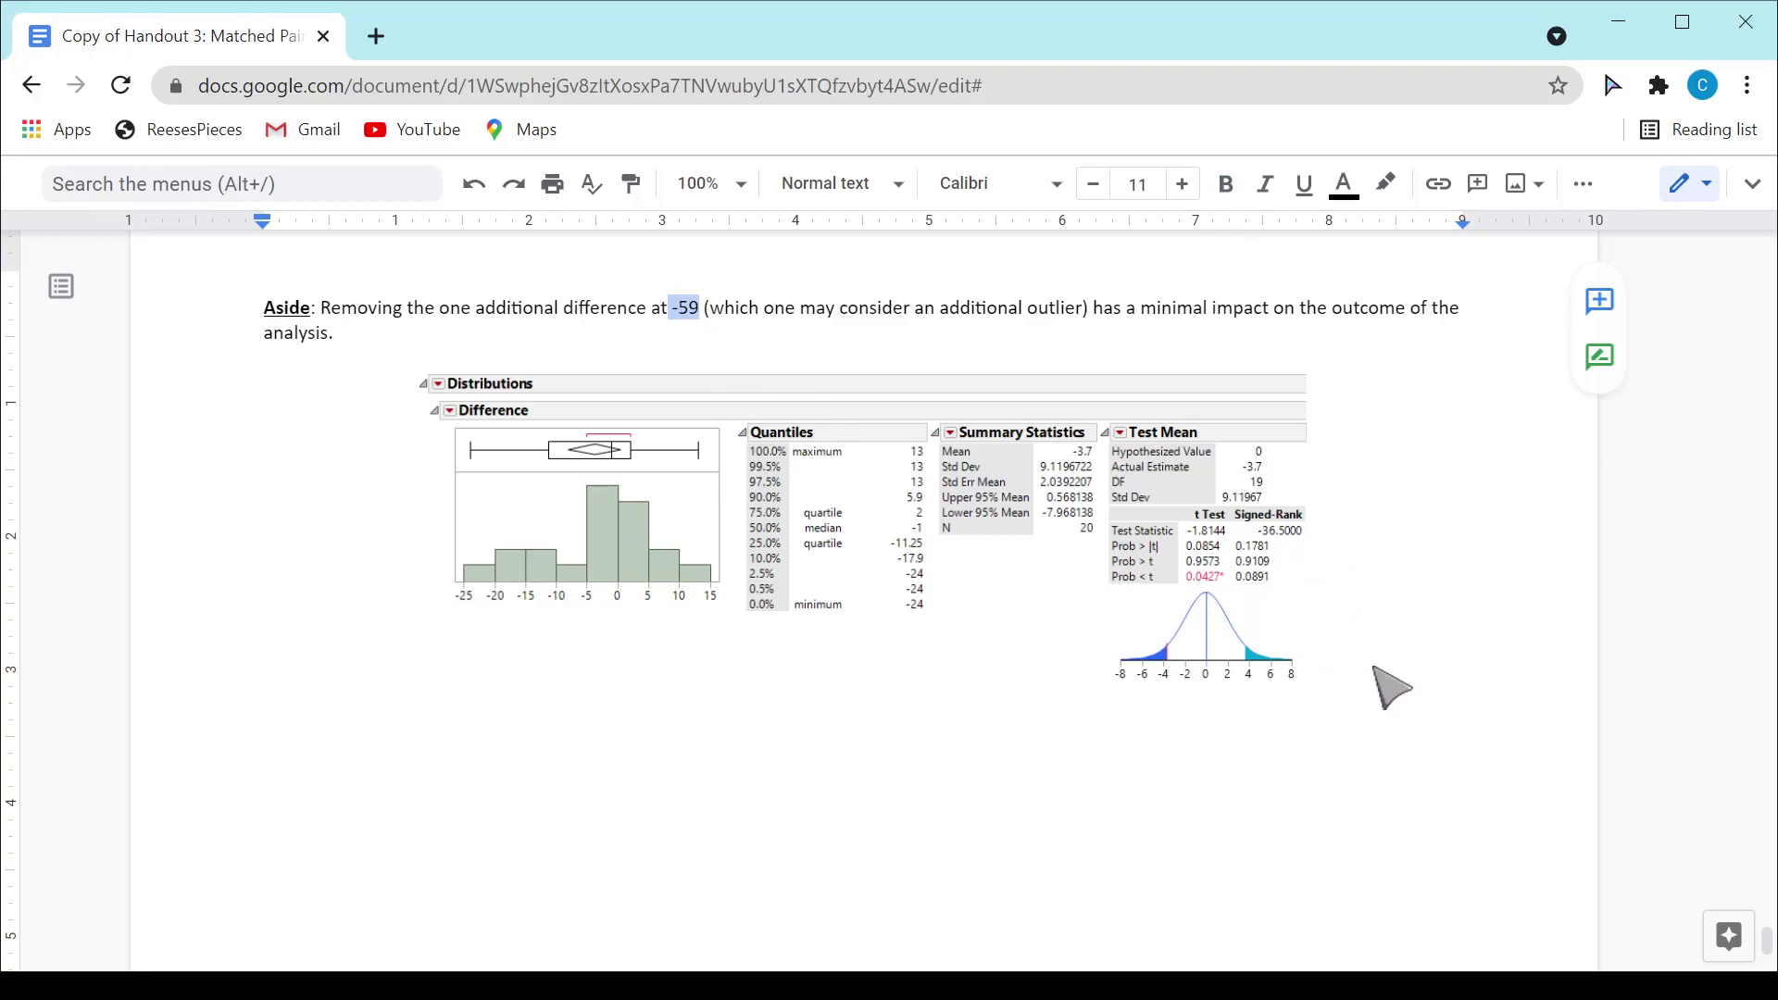
scroll(1389, 687, down, 10)
scroll(1381, 635, up, 4)
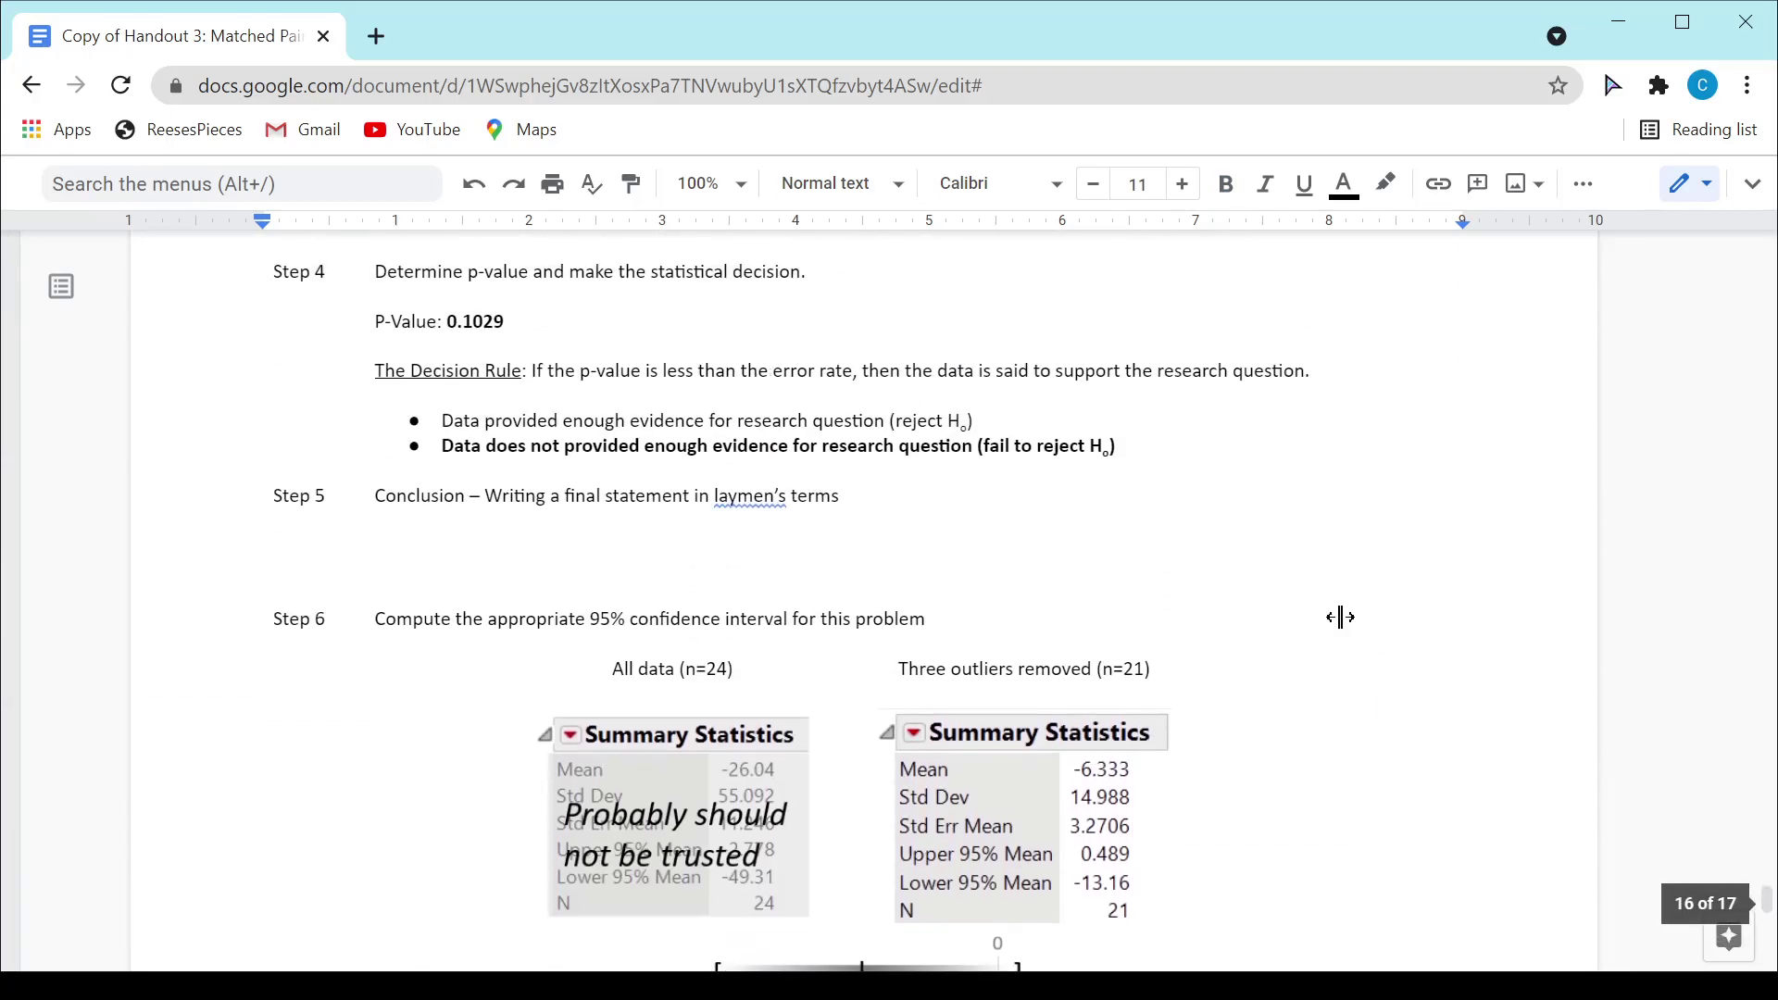
scroll(1342, 618, up, 6)
scroll(1324, 611, up, 8)
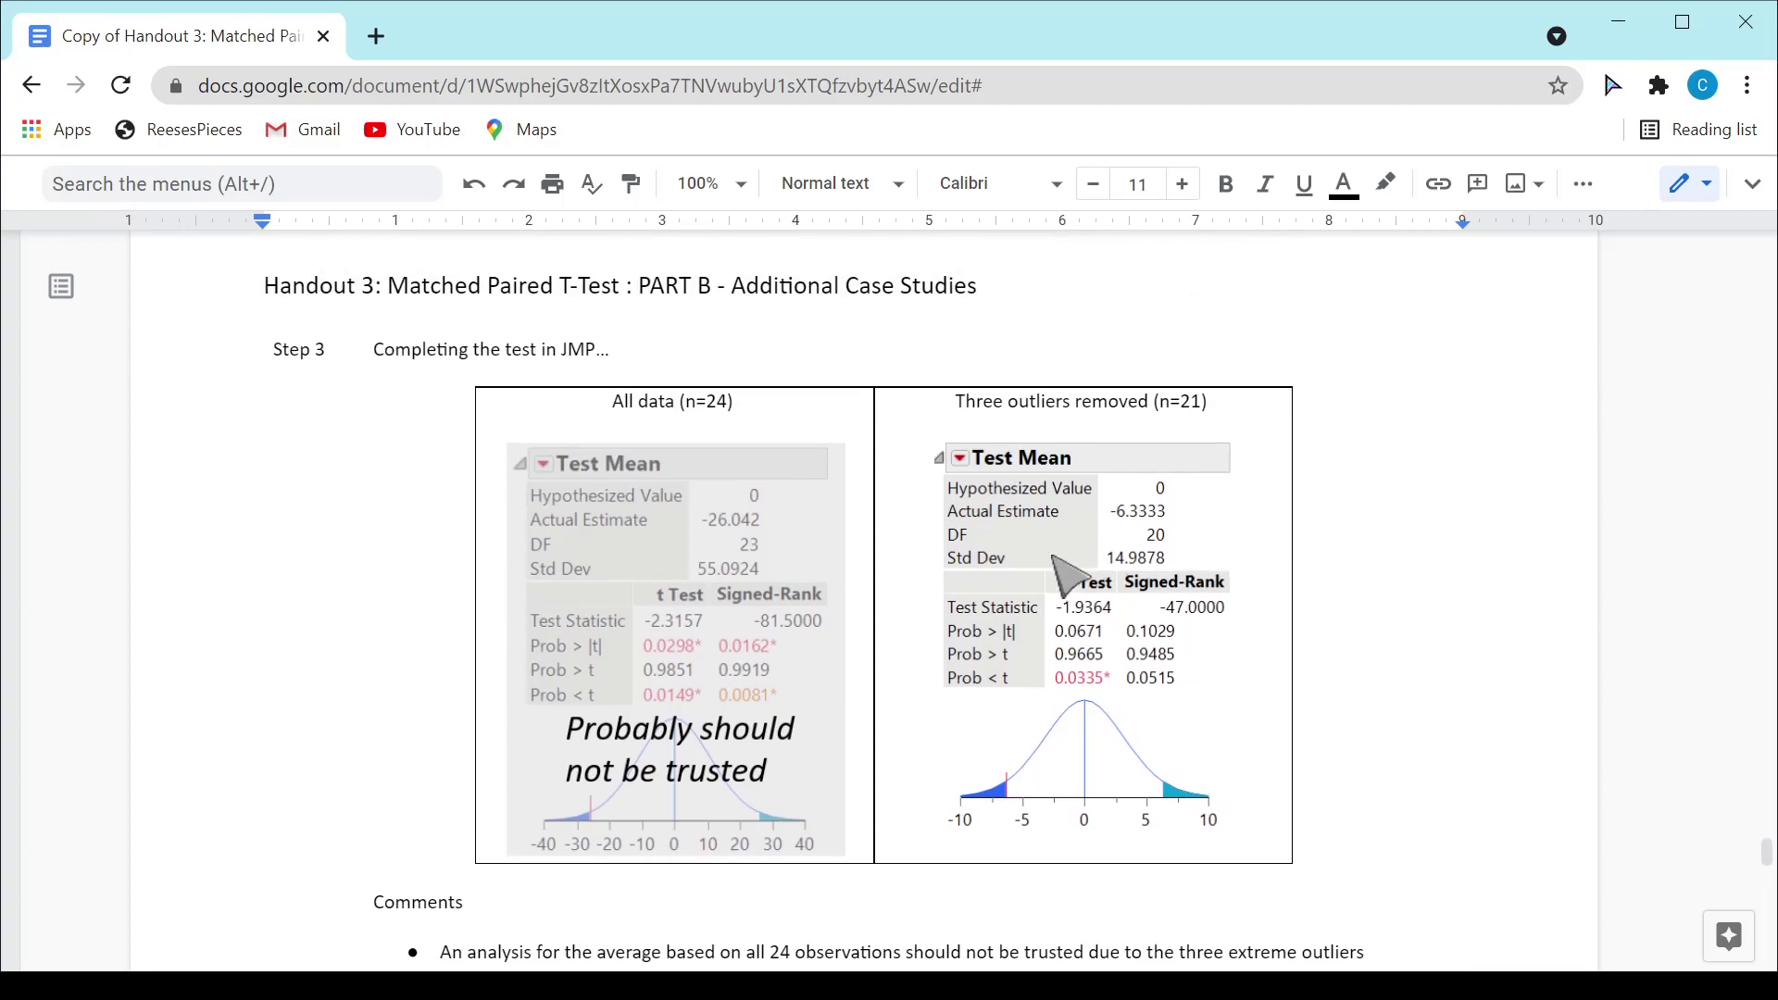